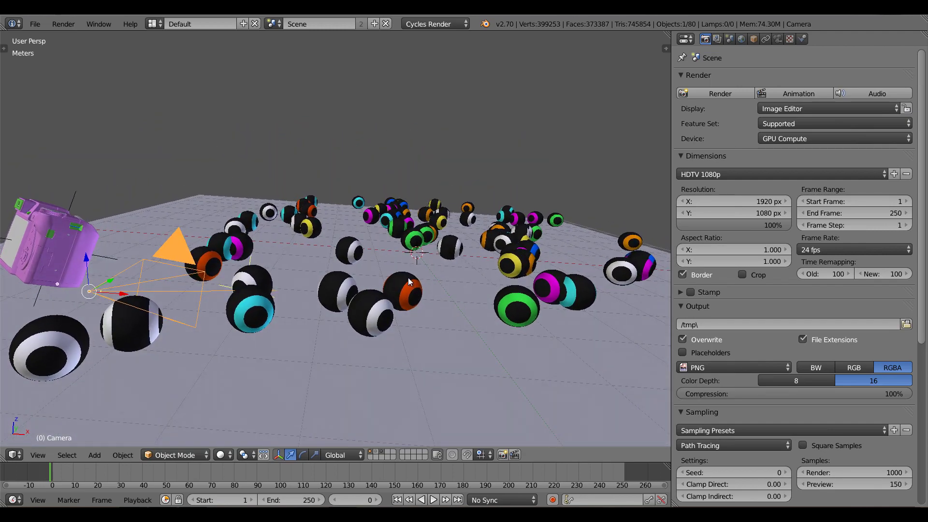
Preview the finished light-sphere scene with rendered viewport shading, looking around it and through the camera.
click(223, 455)
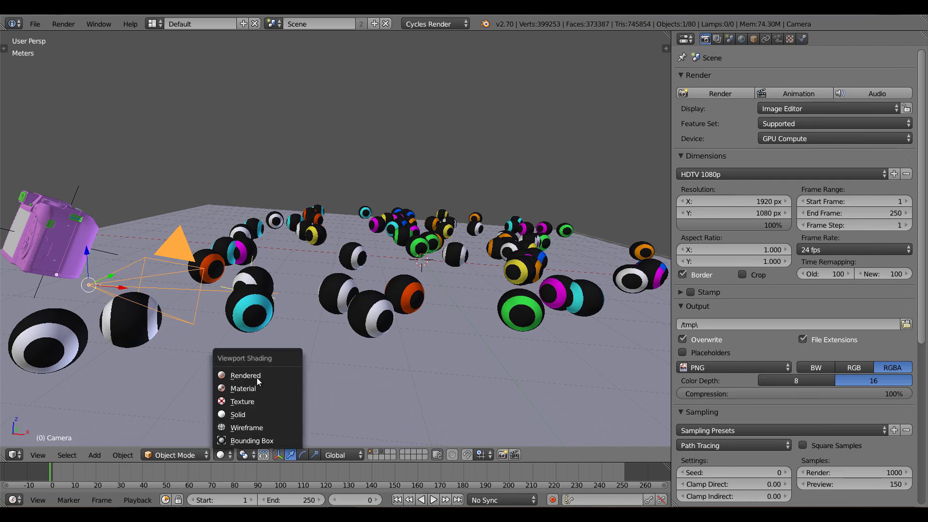
key(Return)
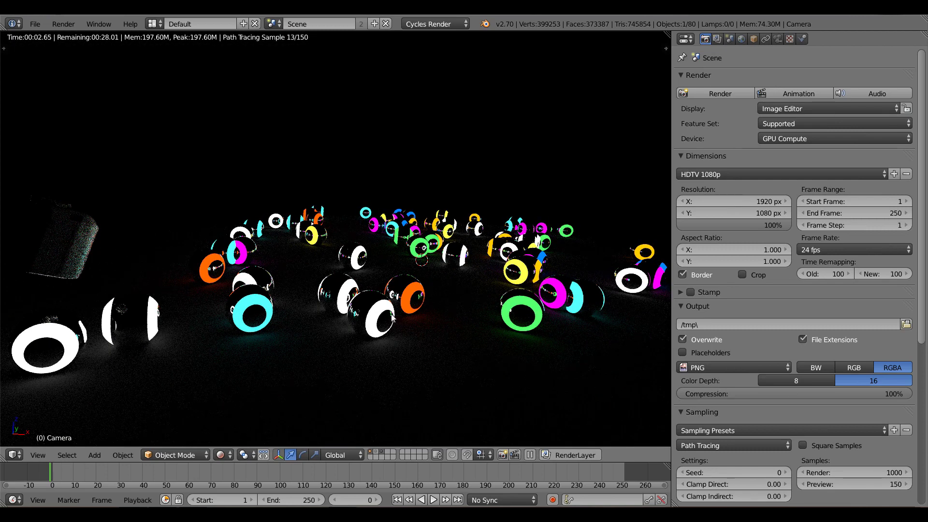
middle_drag(404, 319, 412, 323)
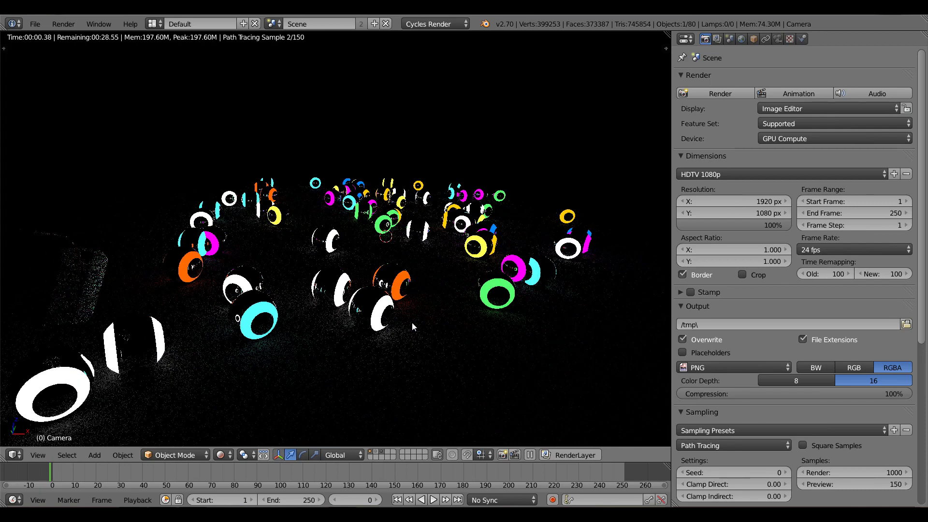
key(KP_0)
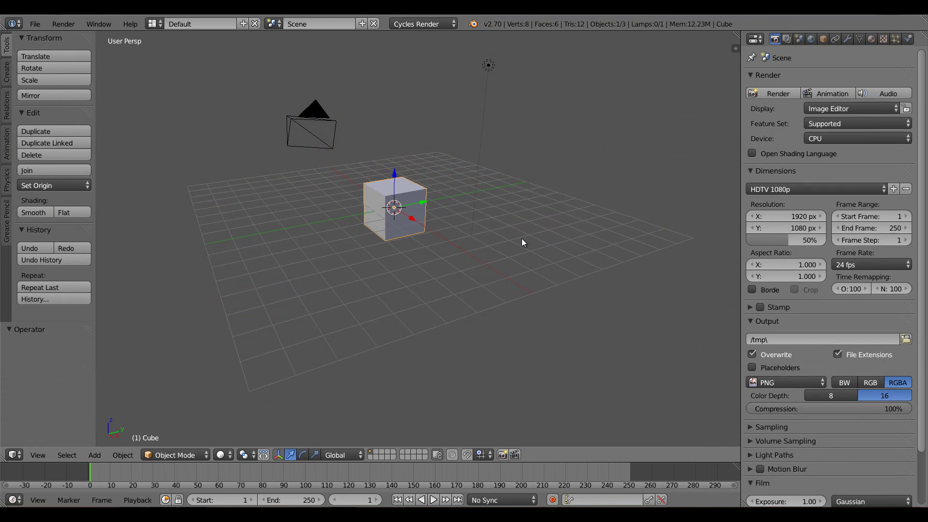
Delete the default cube and add a UV sphere at the origin in the front view.
key(x)
click(450, 237)
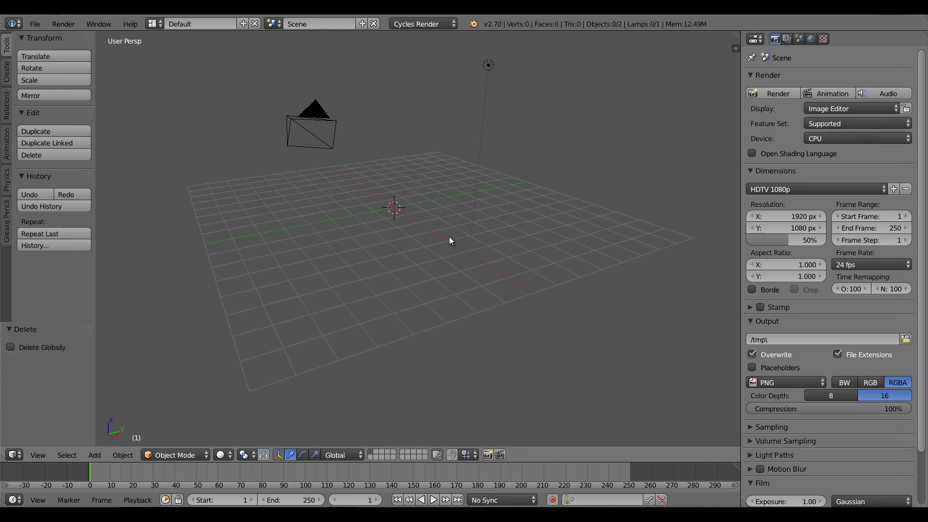
key(KP_1)
key(shift+a)
mouse_move(448, 236)
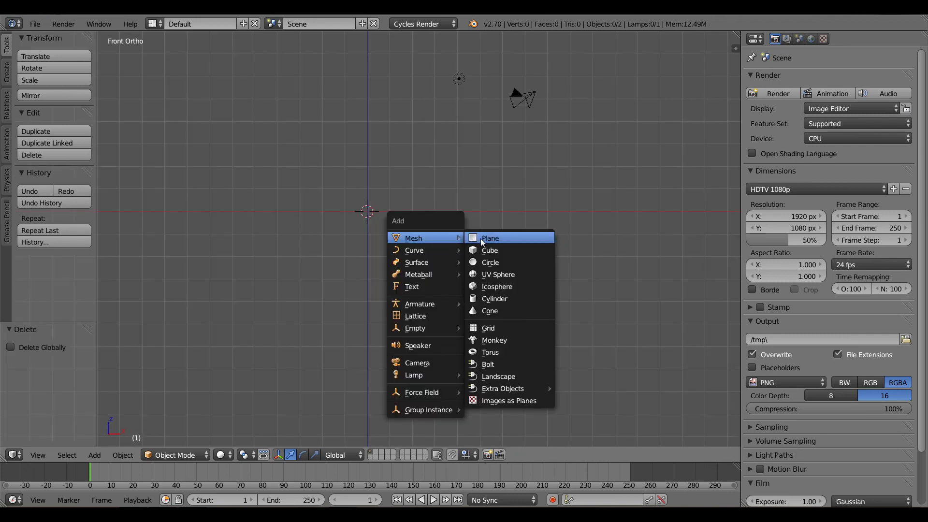
click(497, 275)
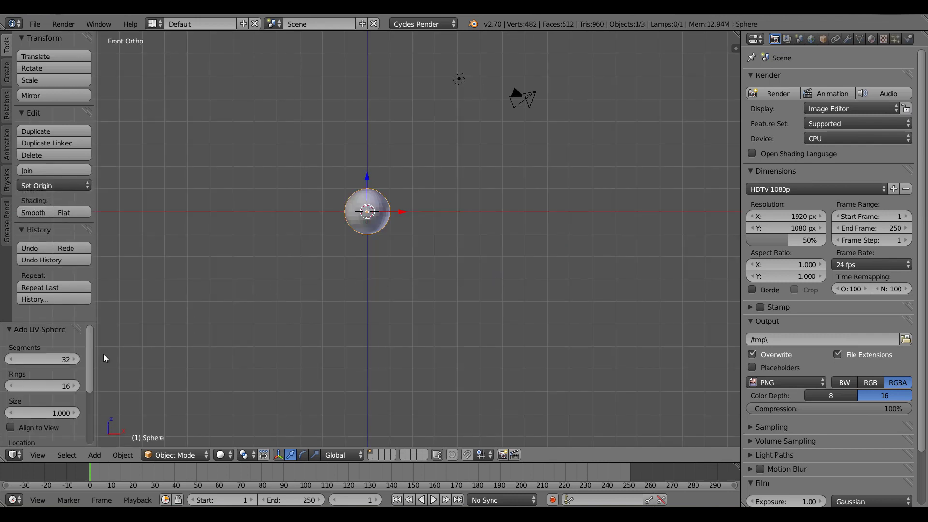
Set the UV sphere to 40 segments and 40 rings and give it smooth shading.
click(49, 359)
text(40)
key(Tab)
text(40)
key(Return)
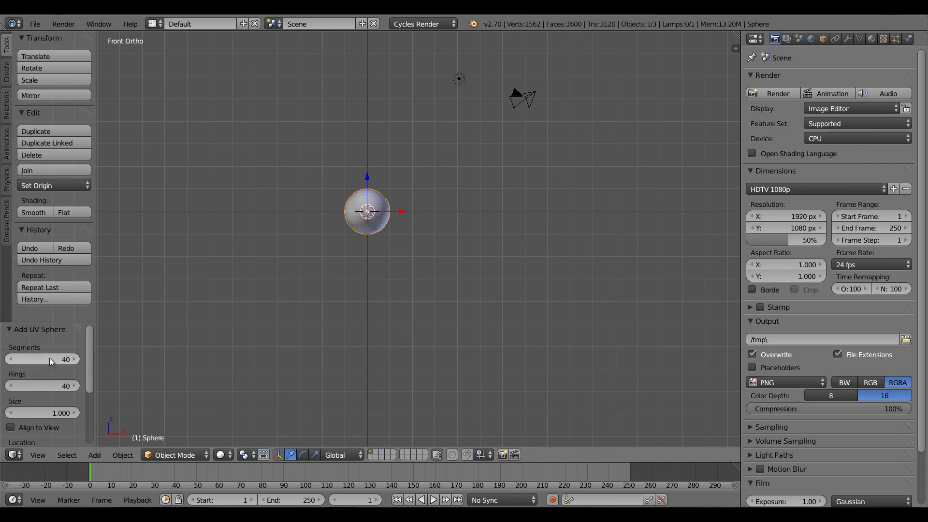
key(KP_Decimal)
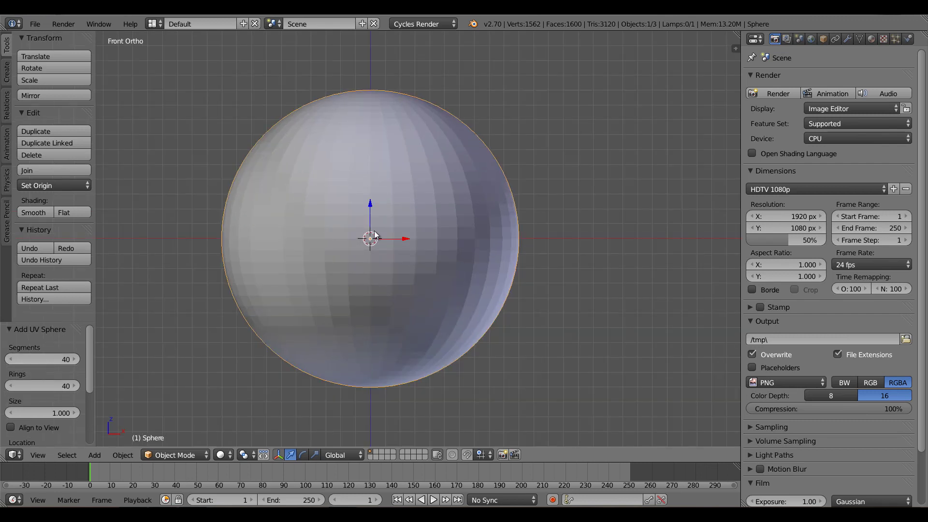
click(42, 211)
key(t)
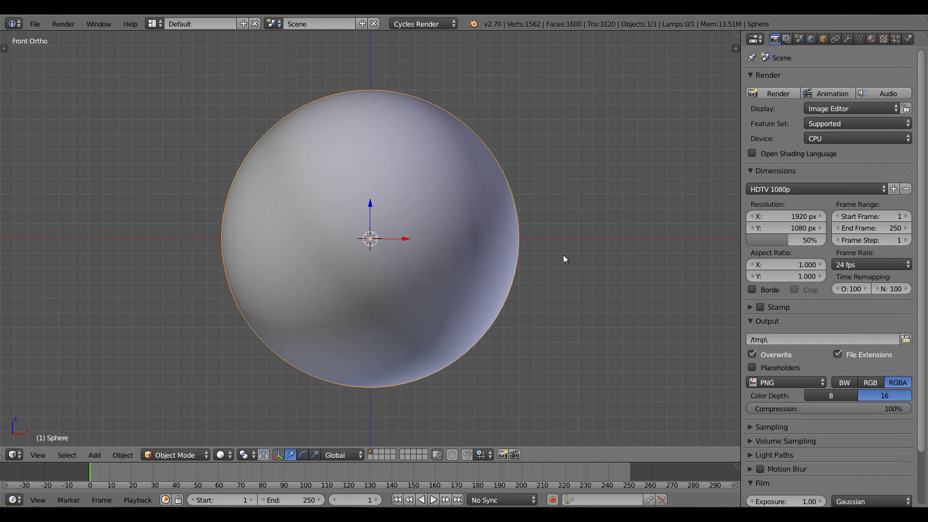
Assign the existing default material to the sphere, enable its nodes and rename it Main Gloss.
click(870, 40)
click(754, 118)
click(776, 137)
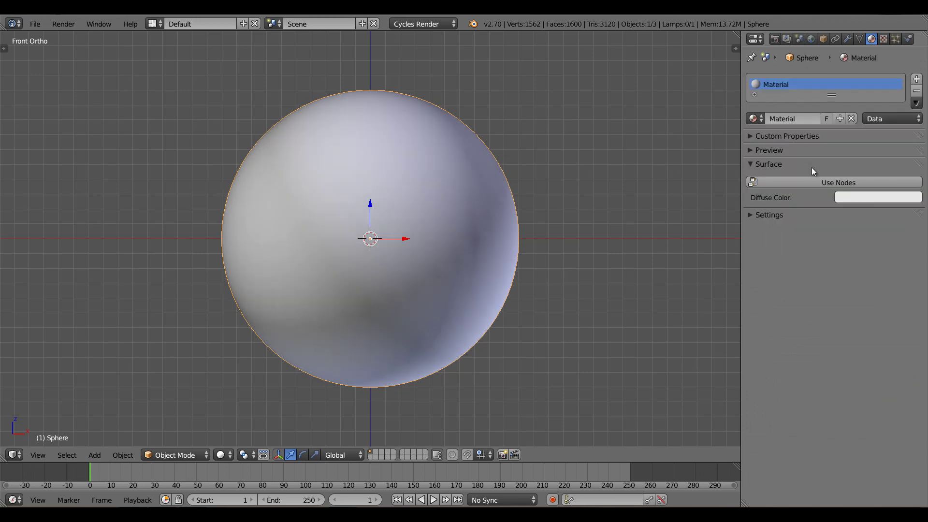
click(817, 182)
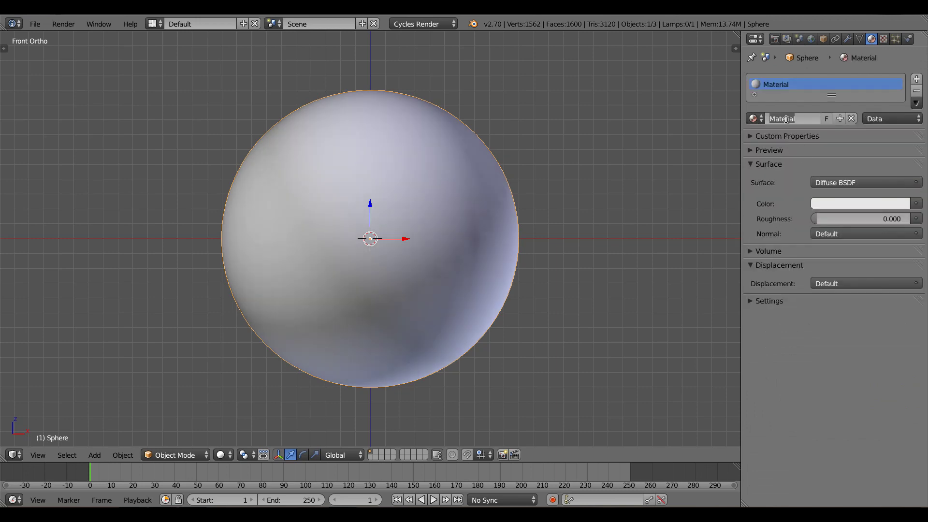
text(Main Gloss)
key(Return)
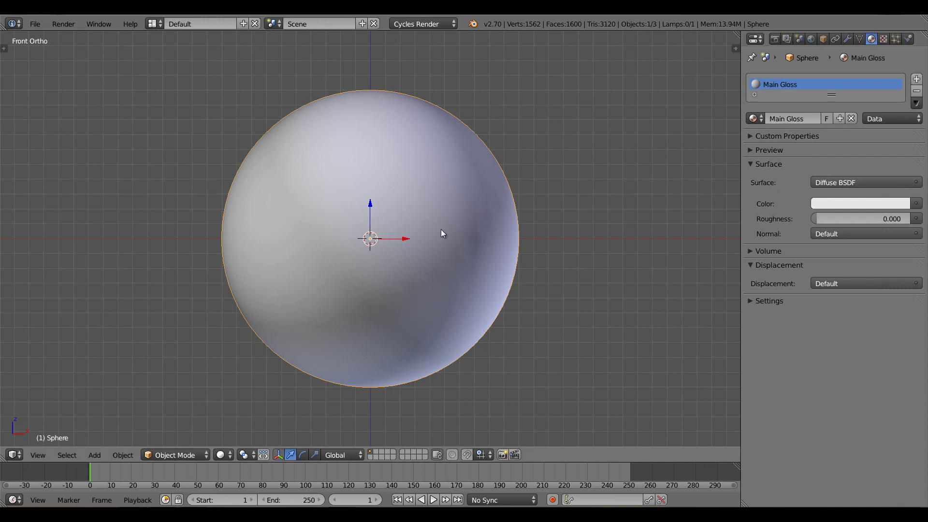
In Edit Mode, select five adjacent horizontal edge loops near the sphere's top to form a band four faces high.
key(Tab)
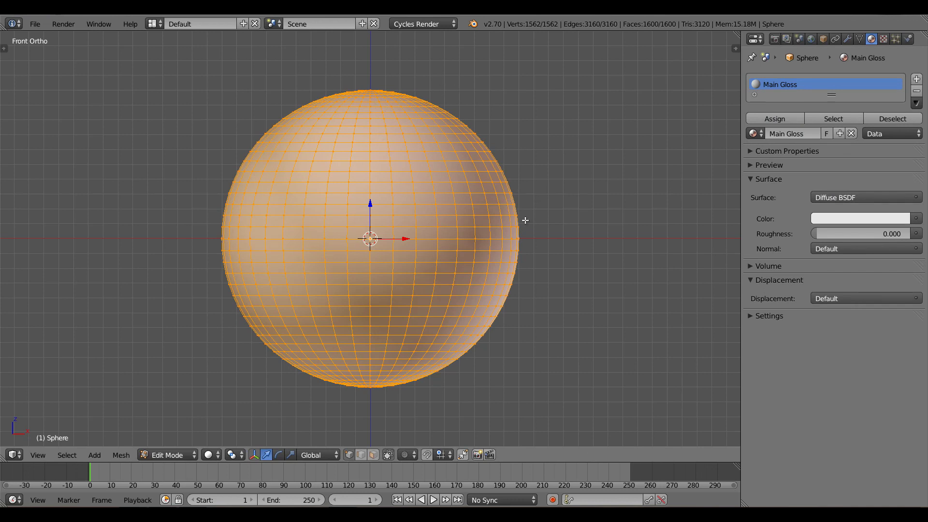
alt+right_click(382, 119)
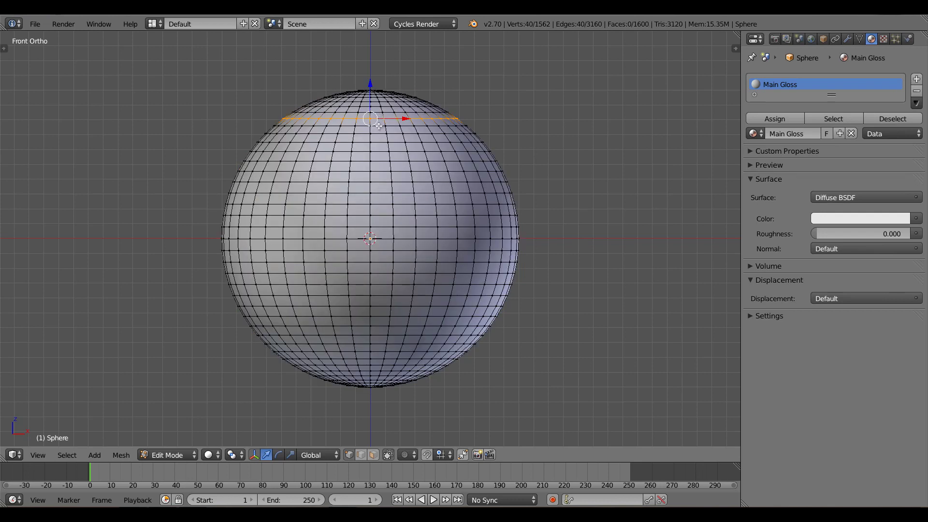
alt+shift+right_click(379, 125)
alt+shift+right_click(379, 134)
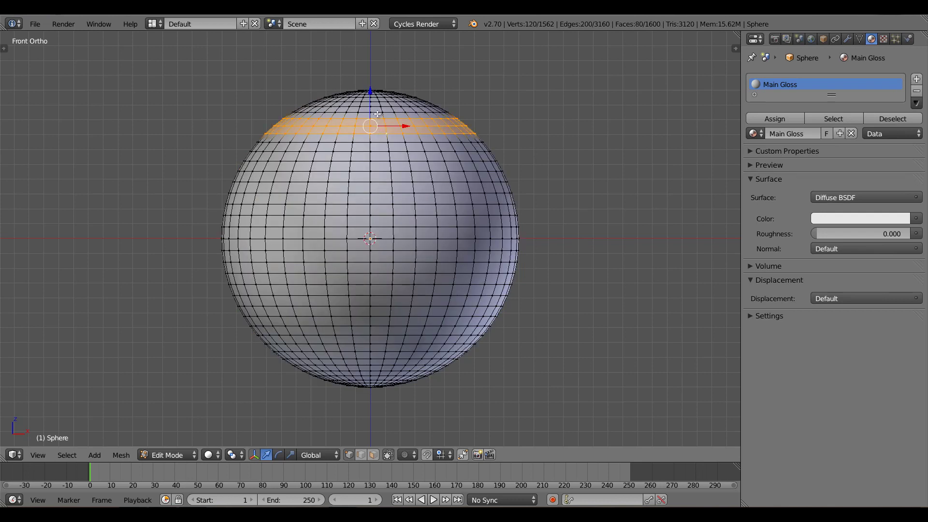
alt+shift+right_click(378, 113)
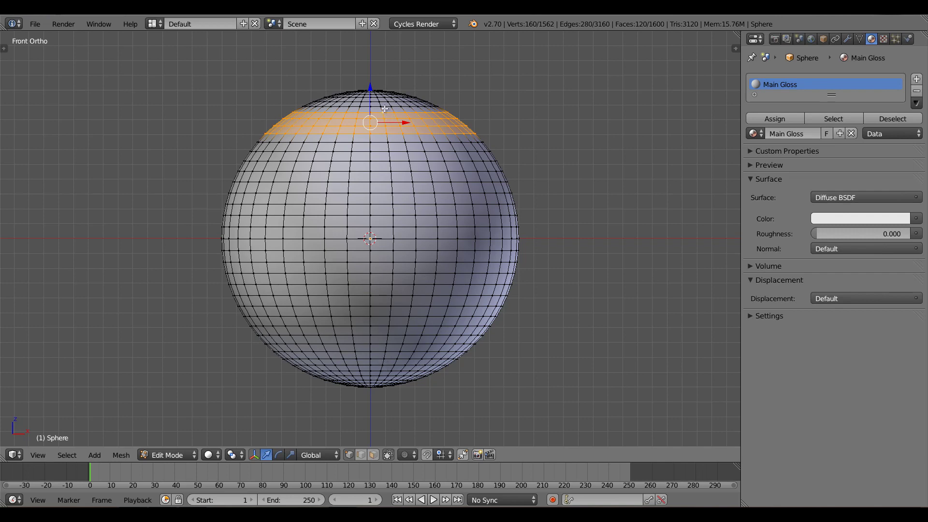
scroll(391, 142, up, 5)
shift+scroll(391, 142, up, 5)
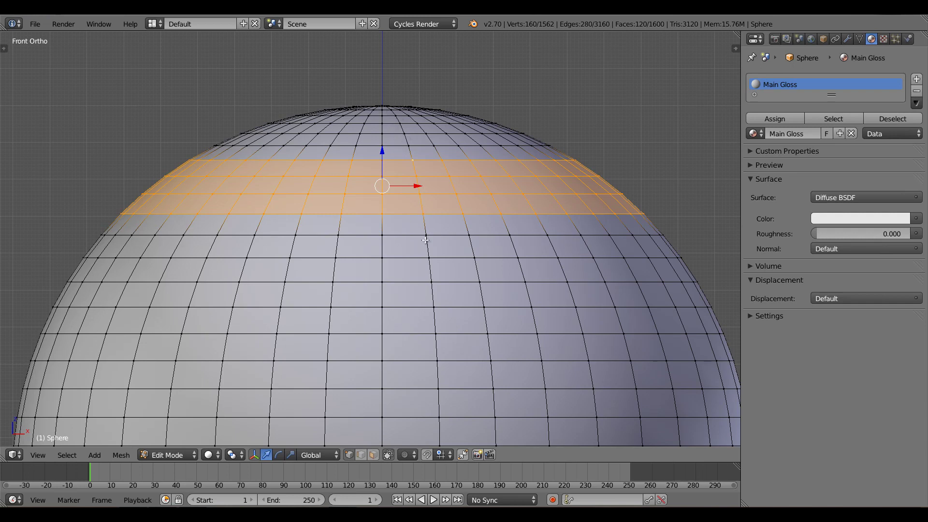
scroll(420, 230, down, 5)
scroll(401, 217, up, 2)
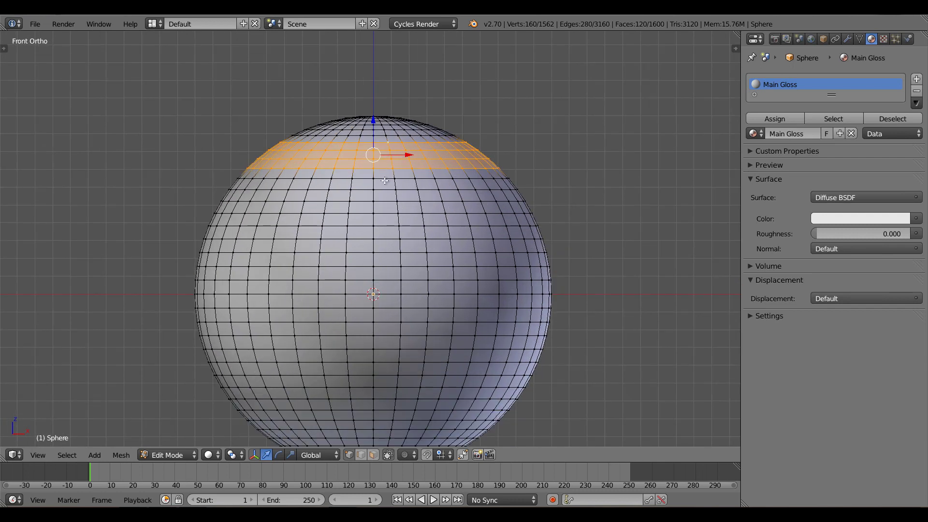
alt+shift+click(387, 175)
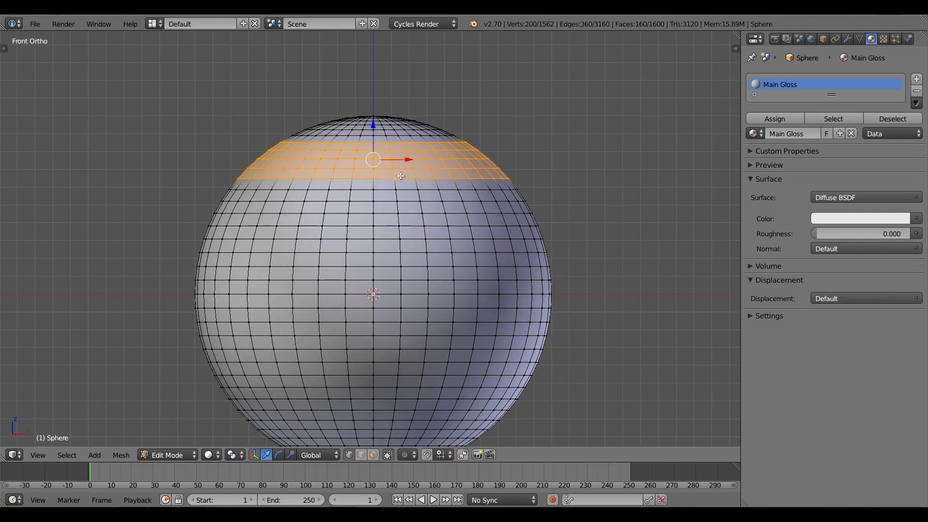
Add six adjacent horizontal edge loops near the sphere's bottom to the selection as a second band.
shift+scroll(423, 263, down, 5)
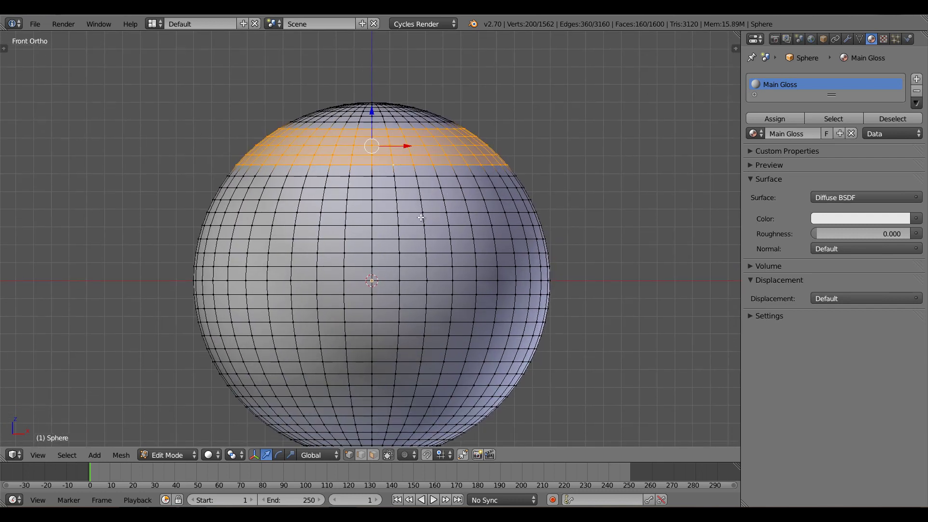
scroll(416, 253, up, 3)
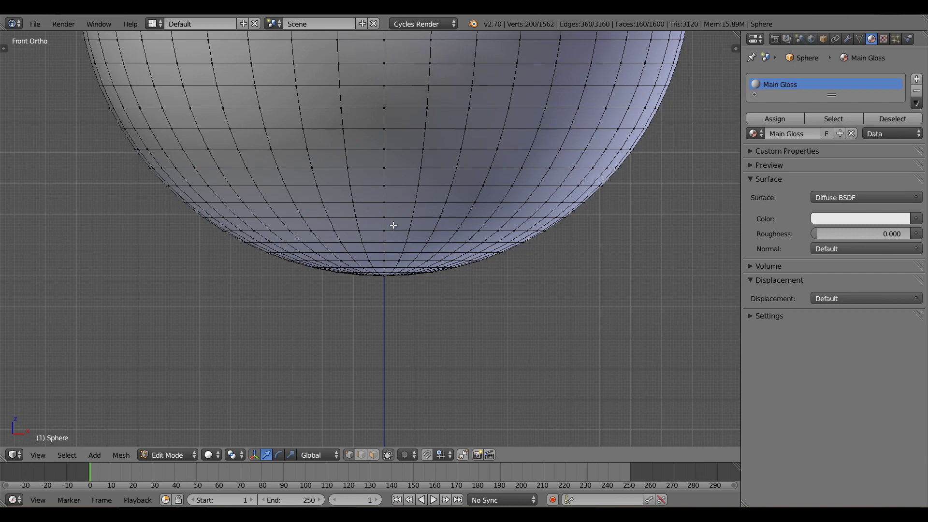
alt+shift+click(395, 199)
alt+shift+click(396, 185)
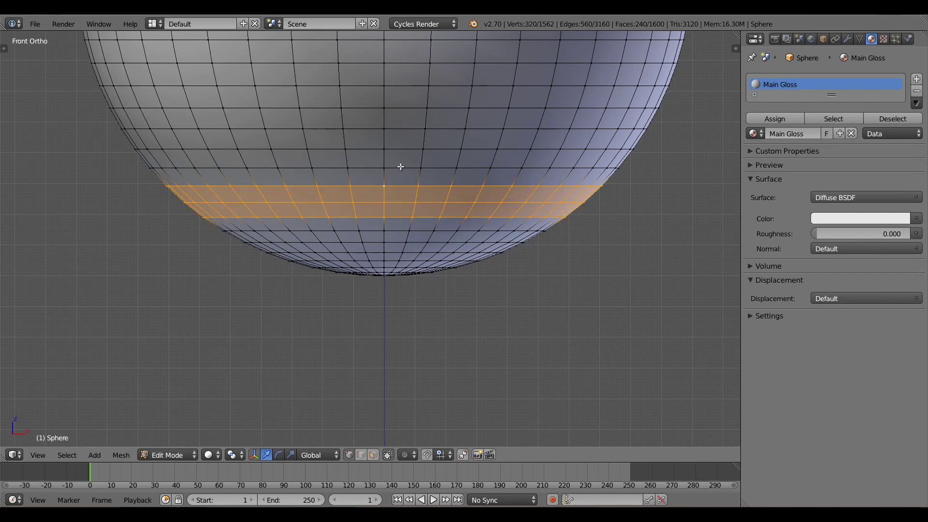
alt+shift+click(401, 167)
alt+shift+click(402, 154)
scroll(447, 208, down, 6)
scroll(454, 242, up, 2)
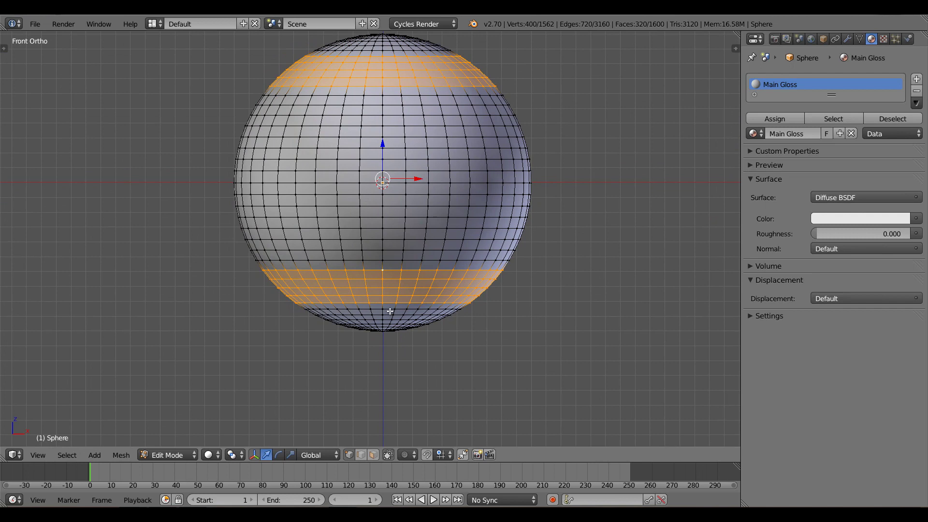
alt+shift+click(390, 308)
Box-deselect the edge loop of the lower band that lies closest to the equator.
key(b)
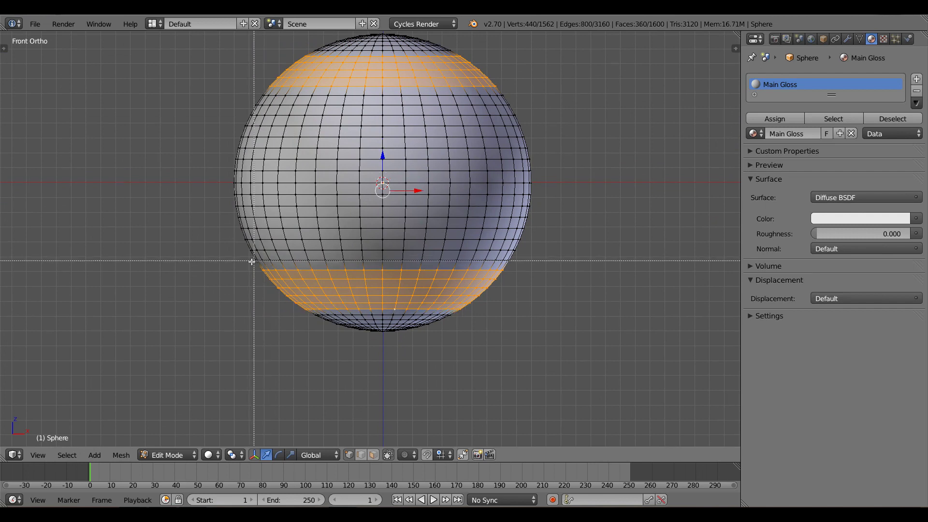
drag(245, 265, 305, 273)
middle_drag(305, 272, 510, 276)
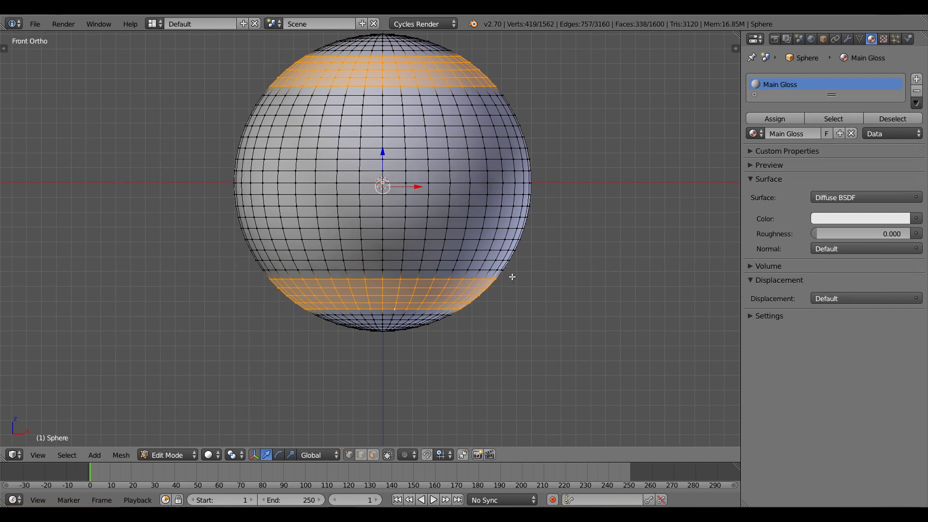
shift+middle_drag(511, 242, 510, 290)
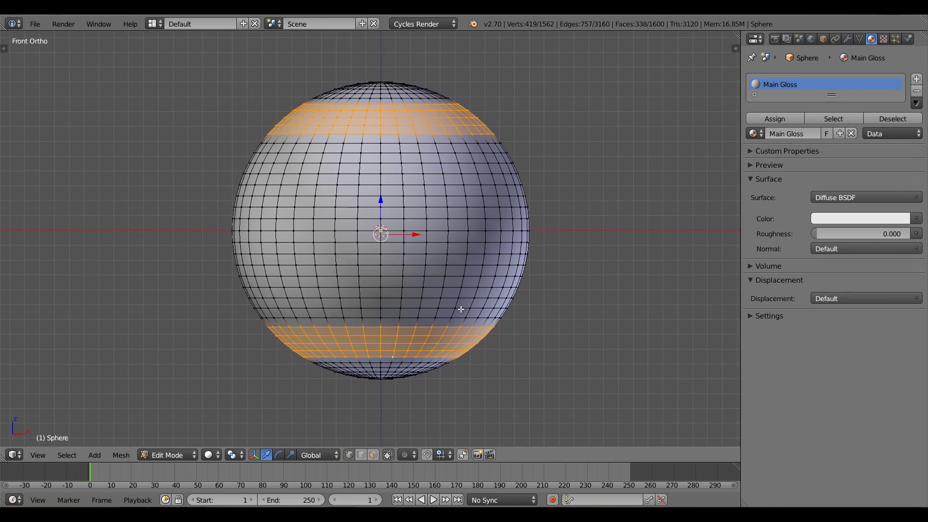
Extend both selected bands toward the equator until each spans seven edge loops, keeping them symmetrical.
alt+shift+click(413, 144)
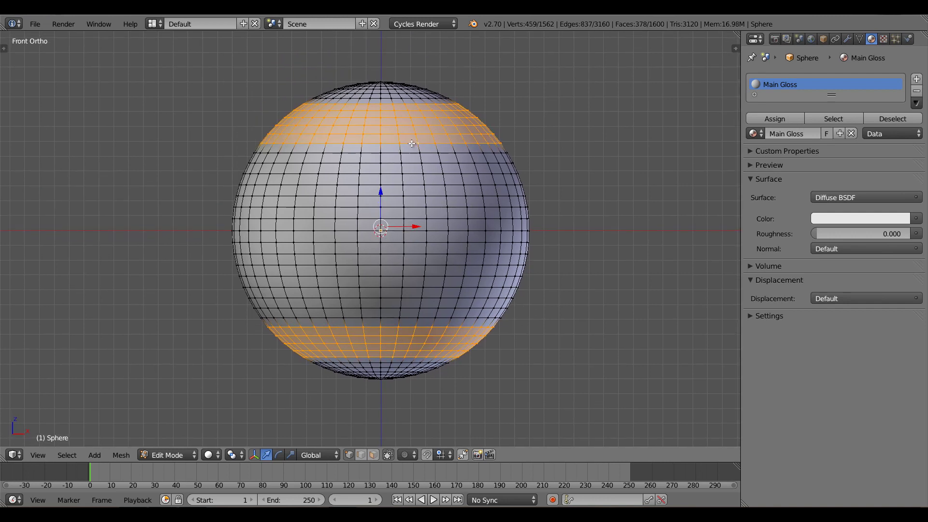
alt+shift+click(410, 318)
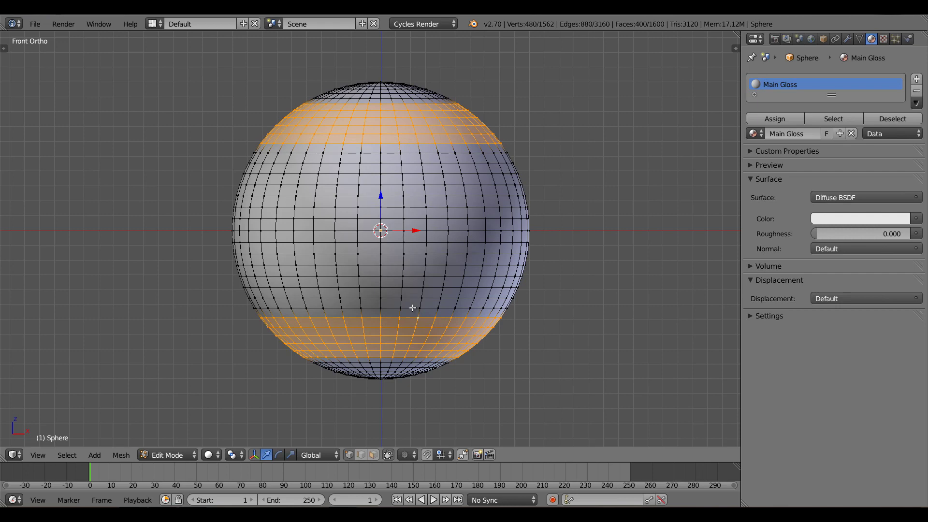
alt+shift+click(413, 308)
alt+shift+click(413, 157)
mouse_move(441, 247)
middle_down()
mouse_move(459, 248)
mouse_move(497, 222)
mouse_move(481, 286)
mouse_move(458, 282)
mouse_move(486, 286)
mouse_move(448, 250)
middle_up()
key(KP_1)
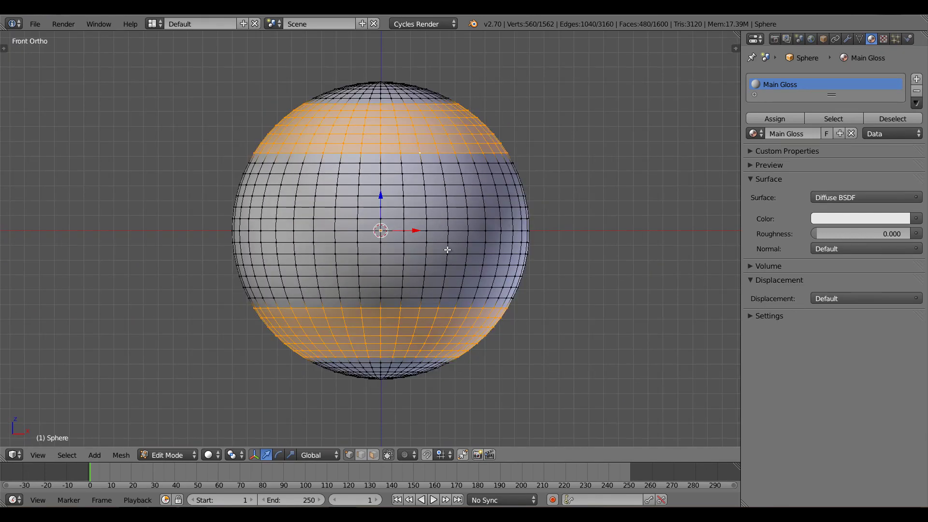
Turn on the Screencast Keys display in the 3D view.
key(n)
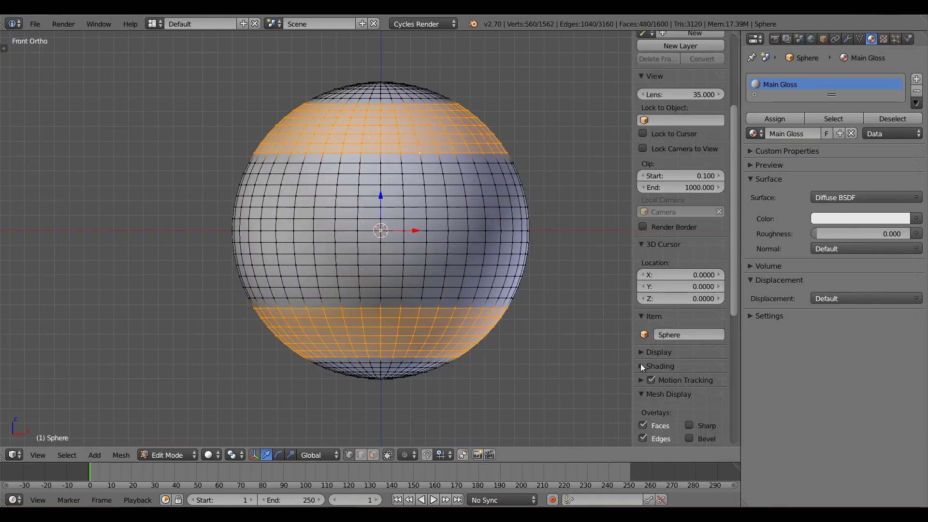
scroll(650, 359, down, 12)
click(683, 434)
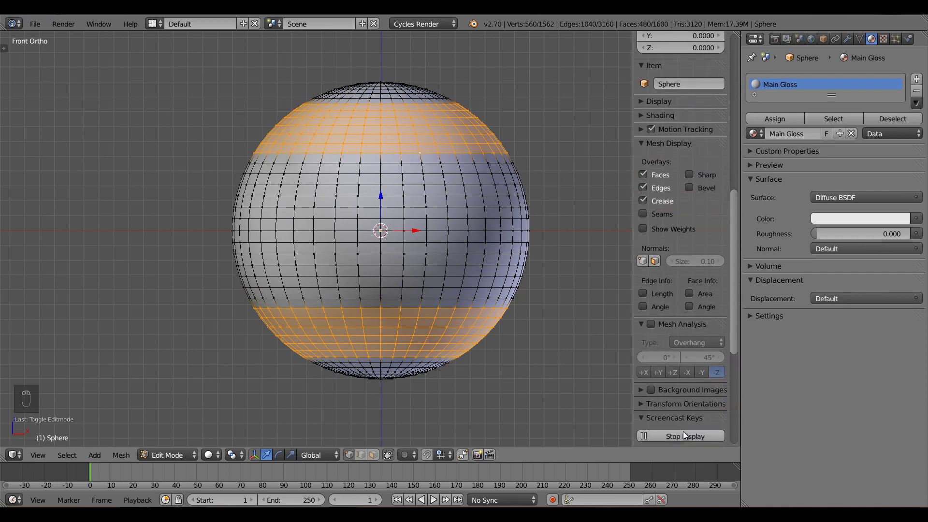
key(n)
Save the file as "tutorial light spheres.blend" in the Blends folder.
key(ctrl+s)
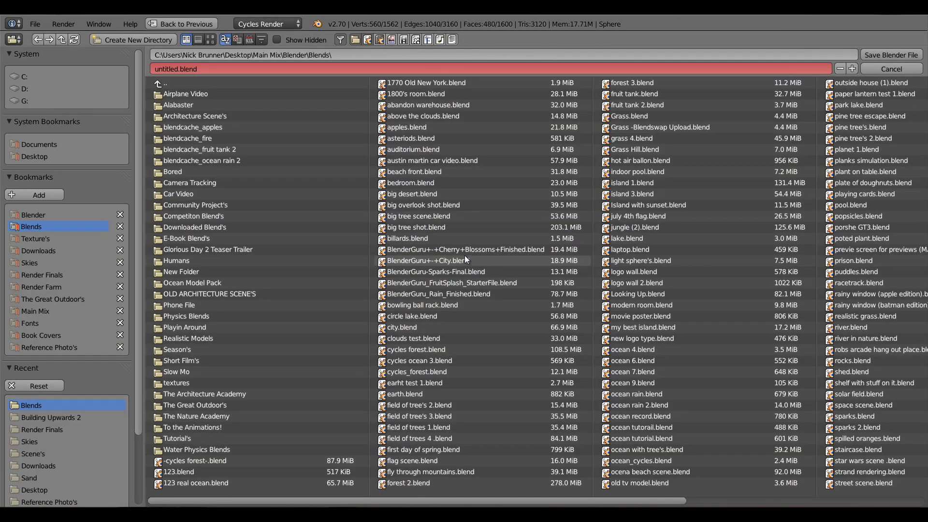
click(198, 68)
text(tutorial light)
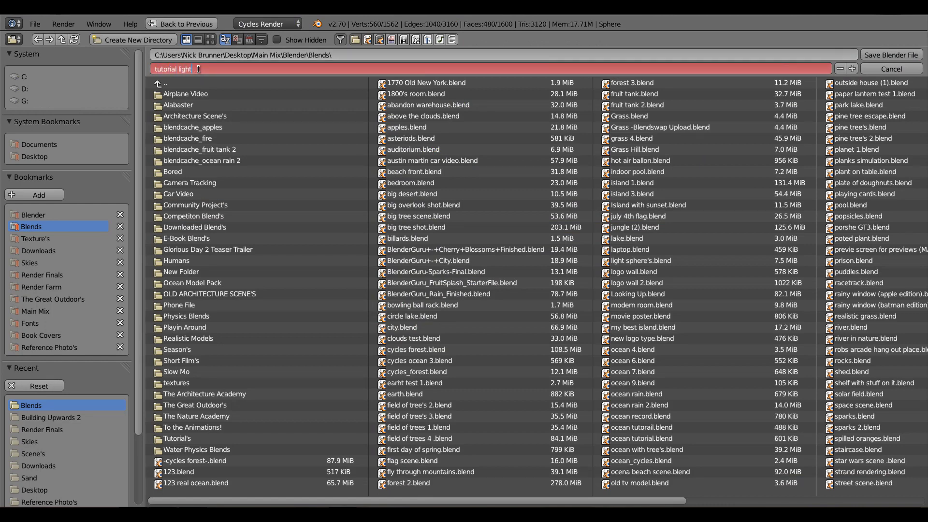
text( spheres)
key(KP_Enter)
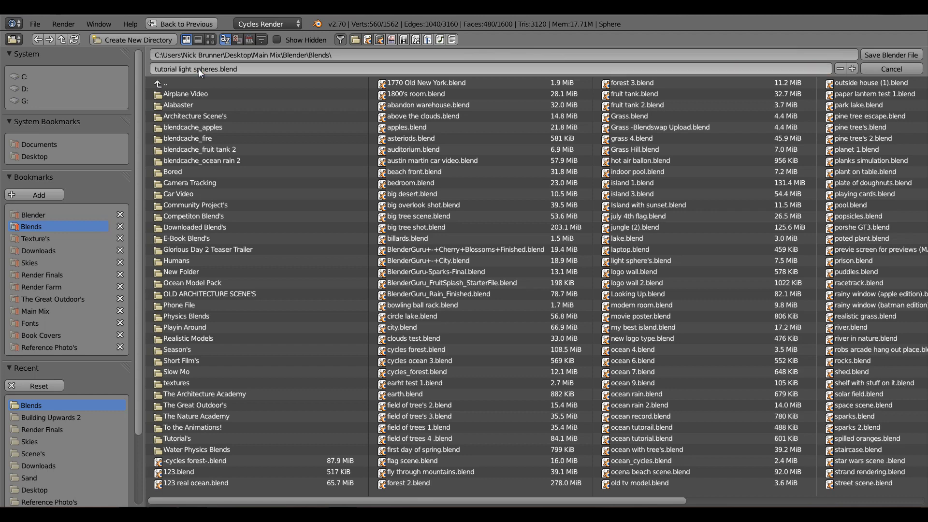
key(KP_Enter)
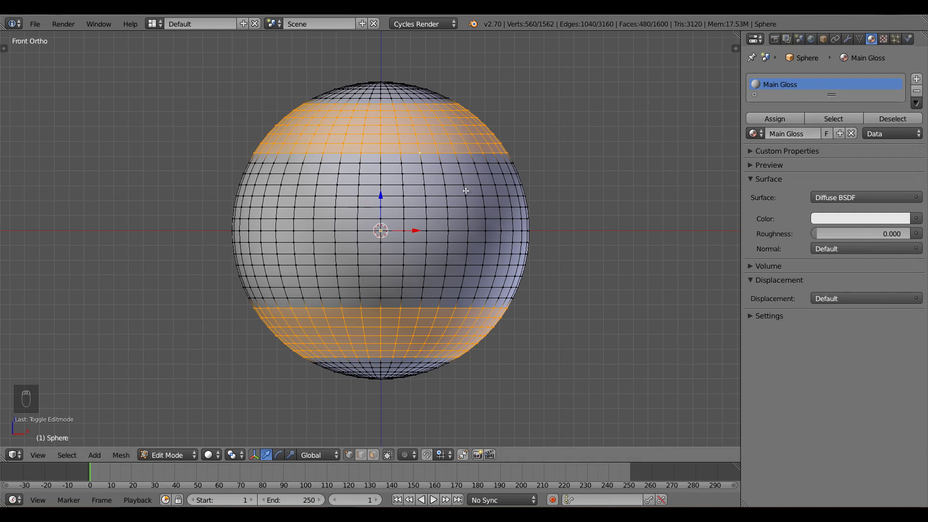
Invert the selection, assign Main Gloss to it, and make that material a Glossy BSDF with Sharp distribution.
key(ctrl+i)
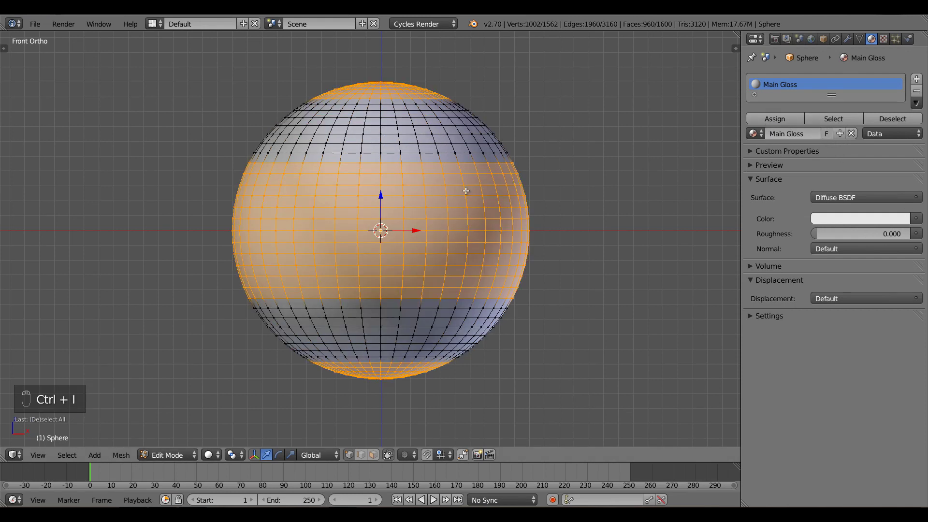
click(781, 120)
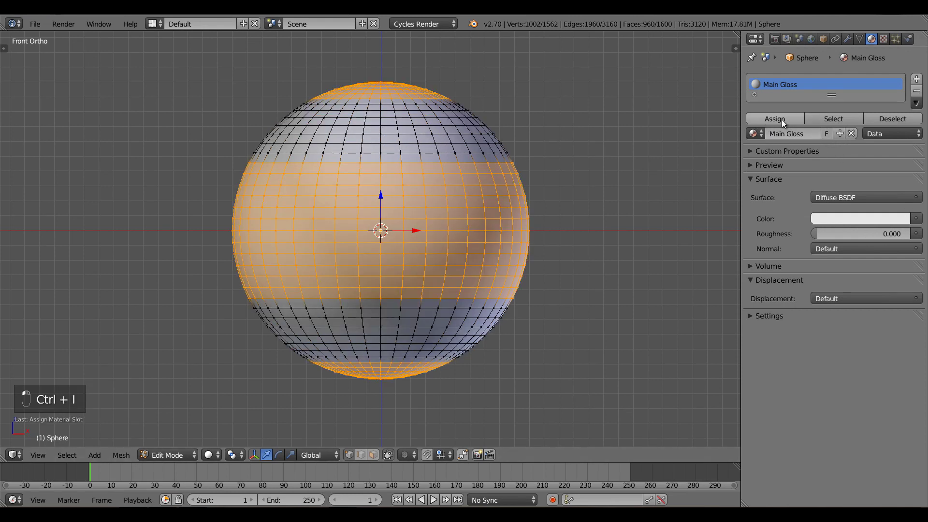
click(873, 198)
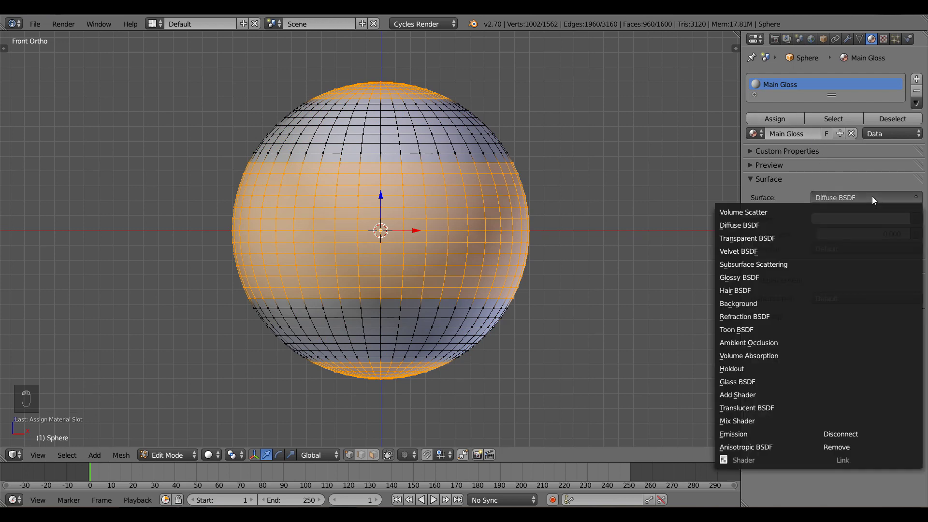
key(l)
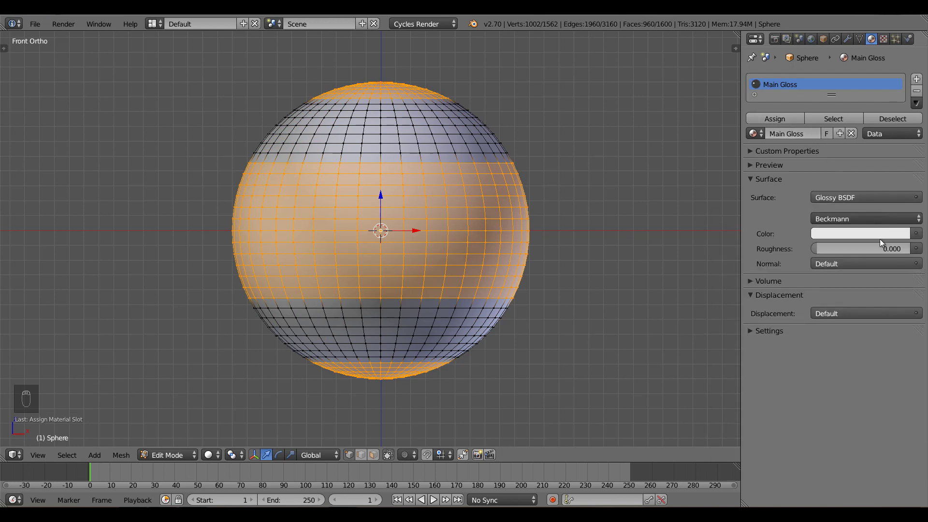
click(837, 220)
click(831, 206)
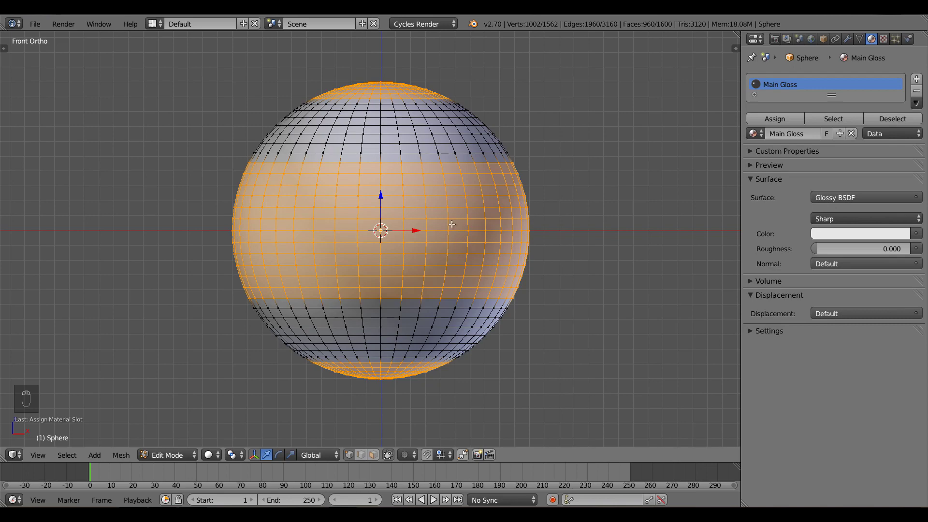
Reselect the sphere's two bands by inverting the selection and add a second material named "Light".
middle_drag(453, 227, 428, 240)
middle_drag(519, 296, 540, 265)
scroll(398, 380, down, 3)
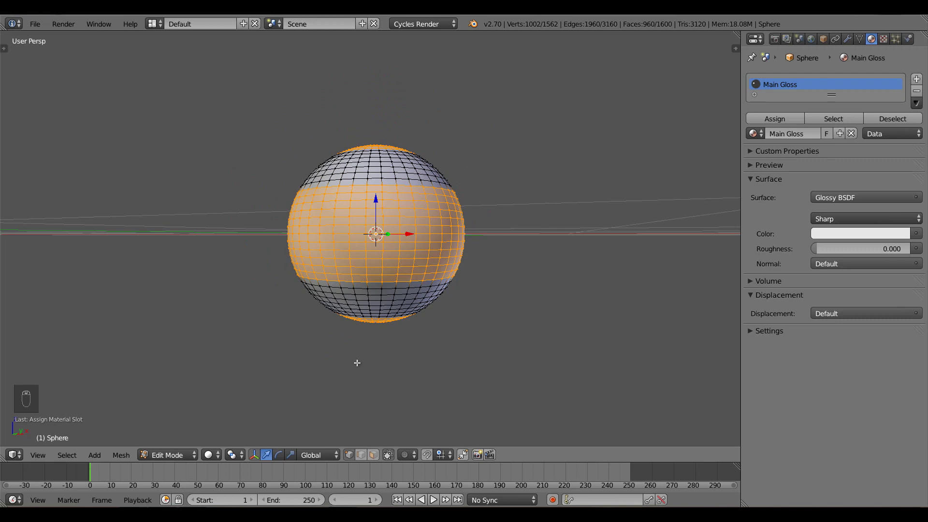
key(ctrl+i)
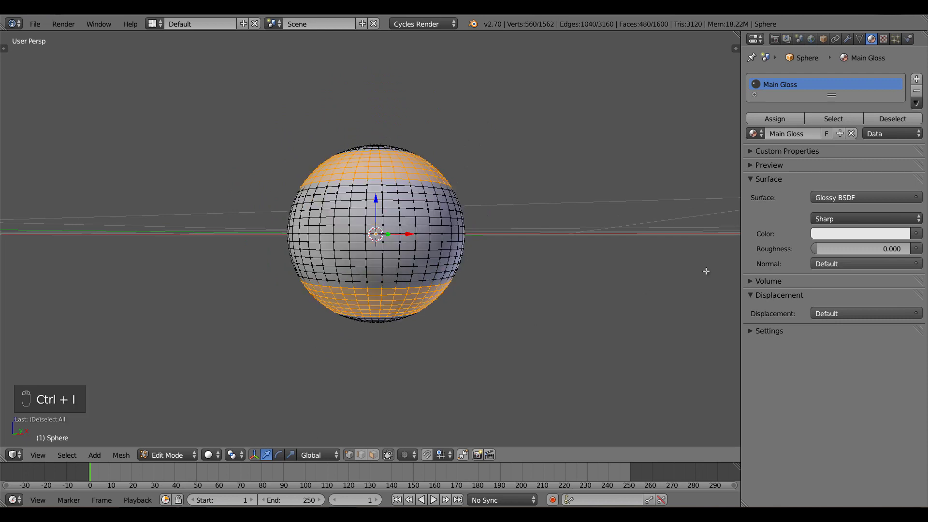
click(917, 78)
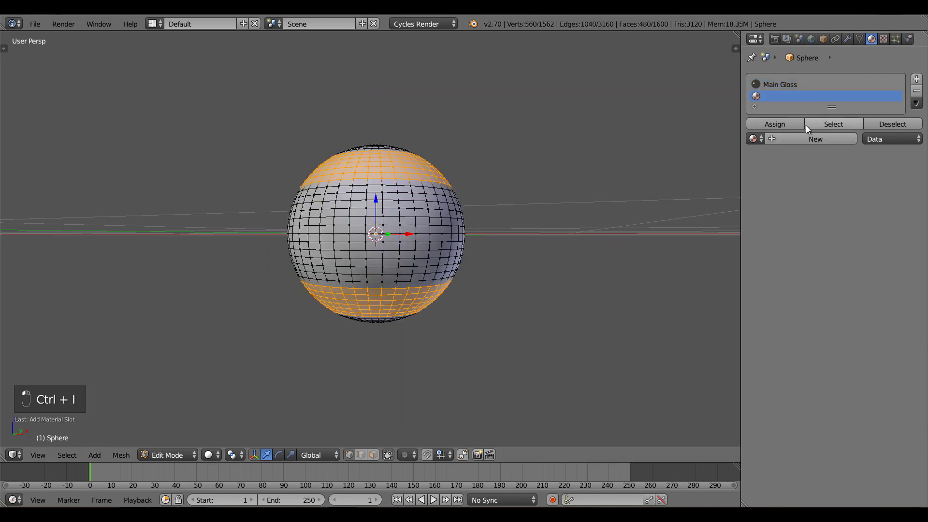
click(785, 137)
text(L)
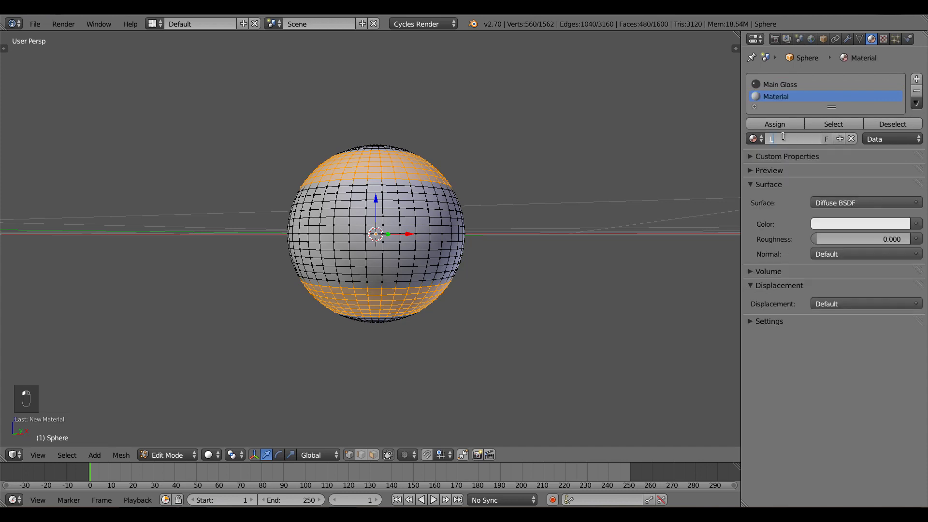
text(ight)
key(Return)
Make the Light material an Emission shader with strength 2 and pure white color.
click(839, 202)
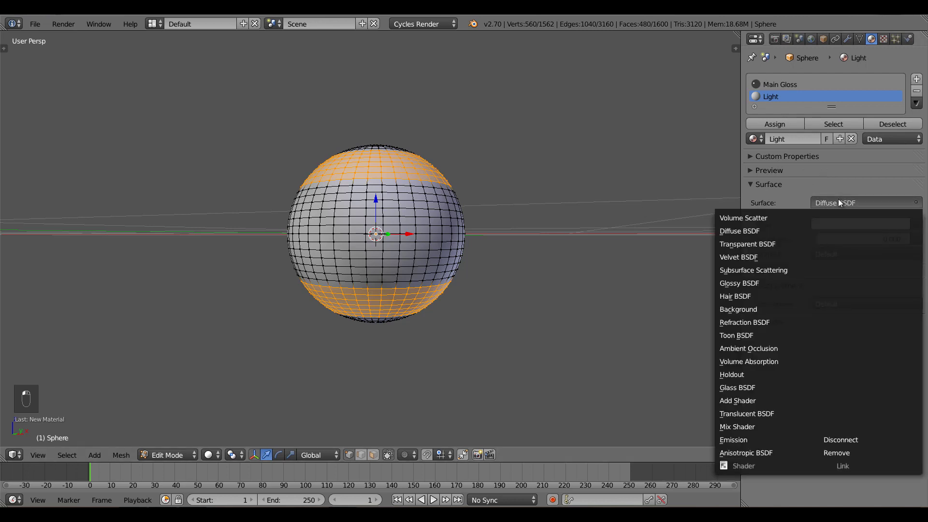
key(e)
click(867, 238)
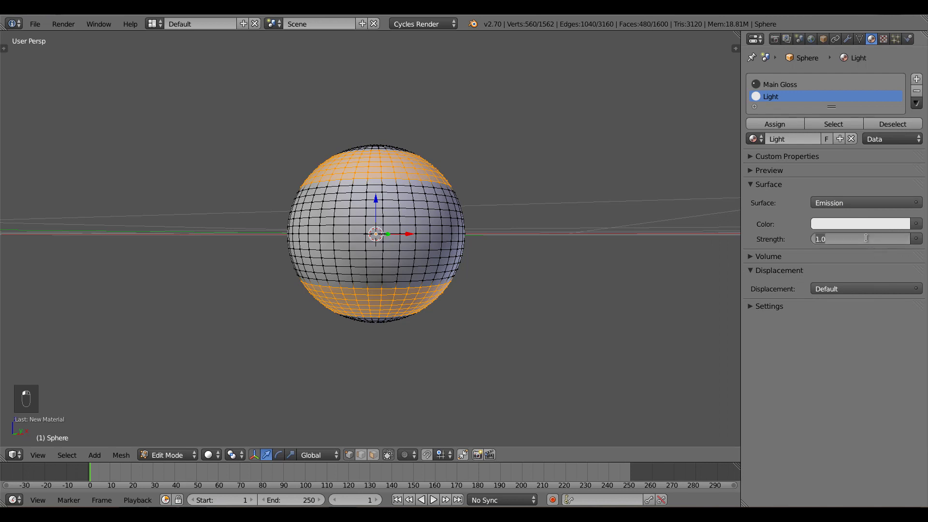
text(2)
key(Return)
click(860, 224)
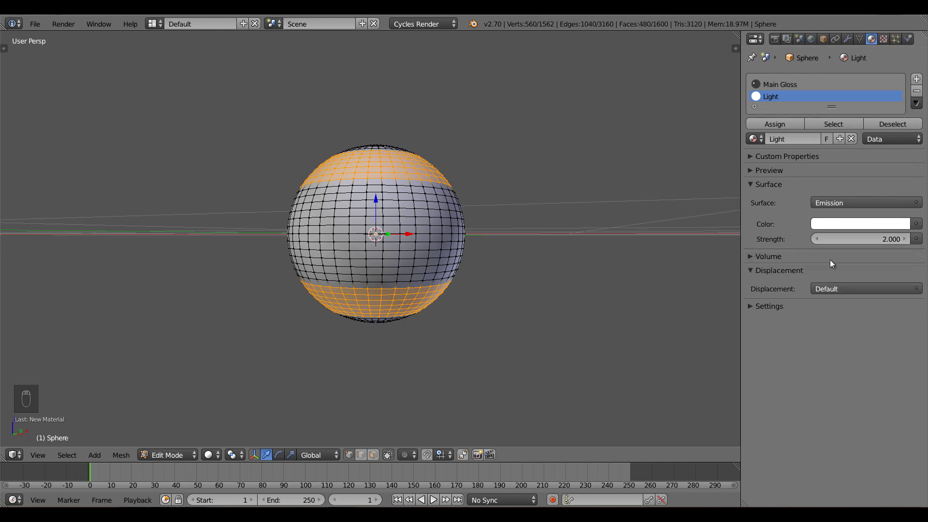
Assign Light to the two bands and Main Gloss to the rest of the sphere.
click(776, 124)
key(ctrl+i)
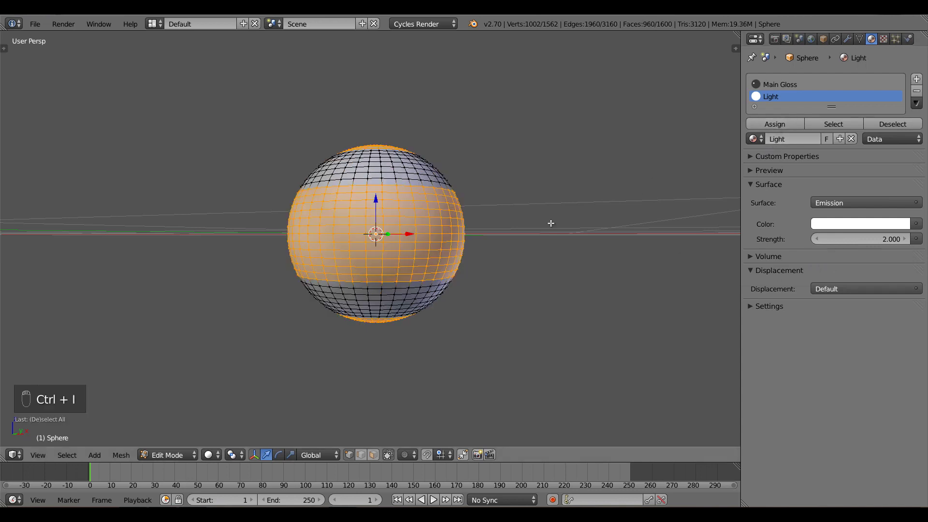
click(812, 85)
click(774, 123)
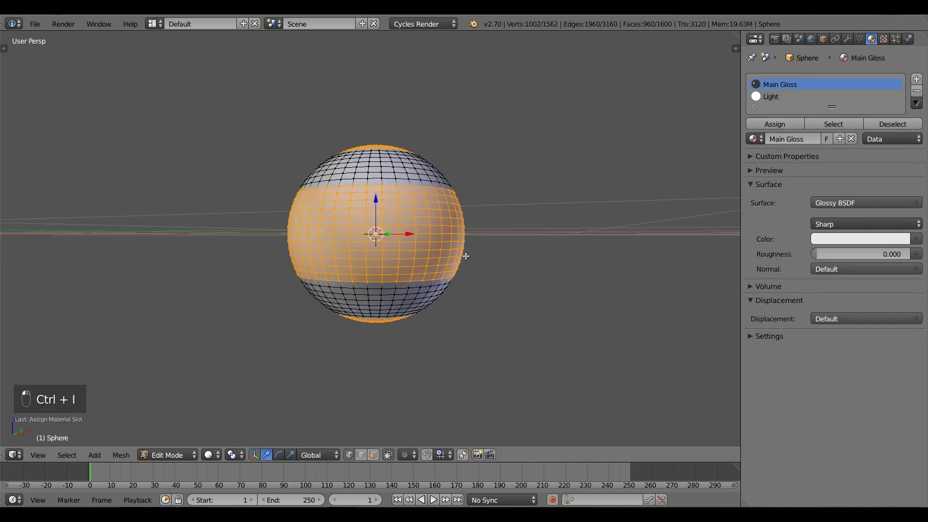
Set Main Gloss's viewport color to a grey of RGB 0.600 and return to Object Mode.
key(ctrl+i)
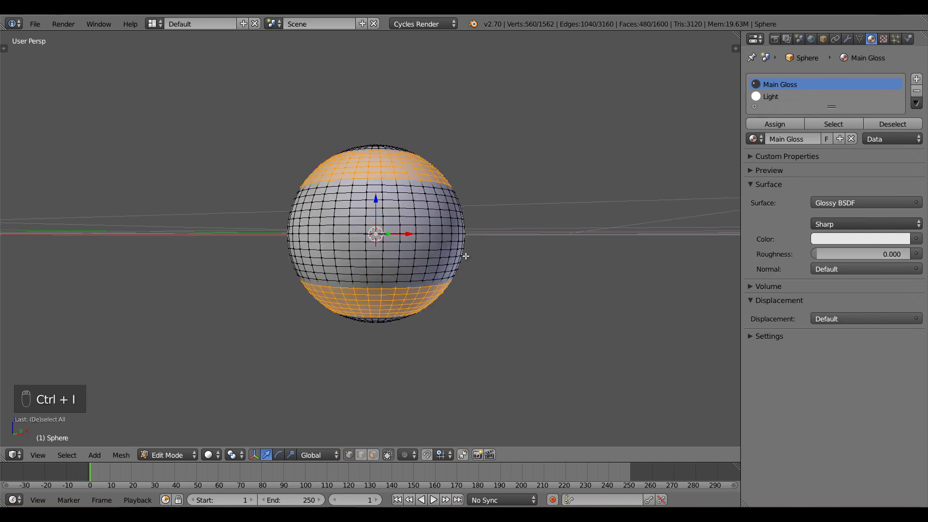
click(806, 364)
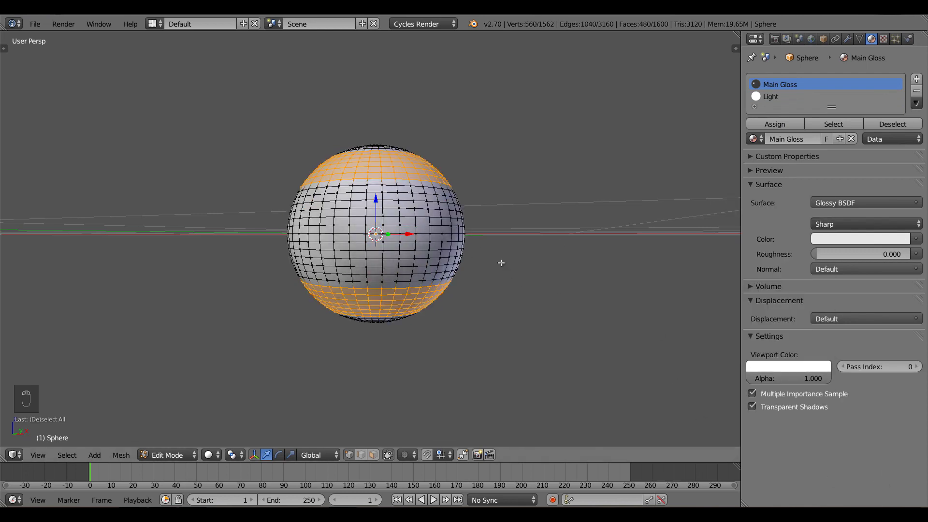
key(ctrl+i)
click(812, 367)
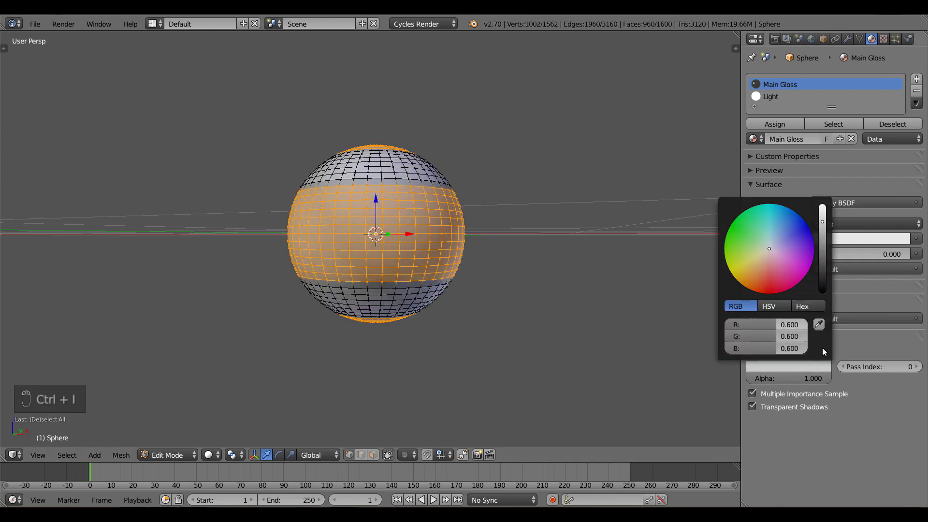
key(Tab)
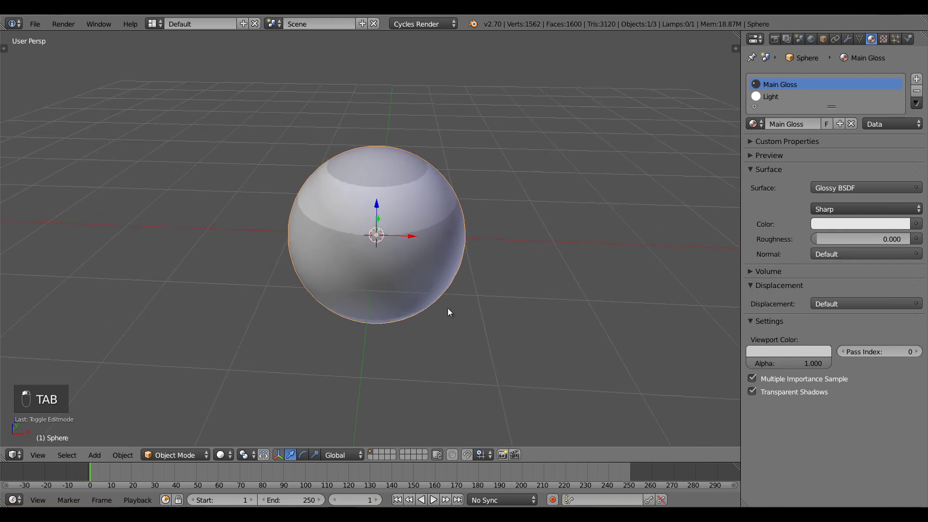
Preview the sphere in rendered shading and inspect the emissive bands from above and below.
click(220, 455)
click(265, 374)
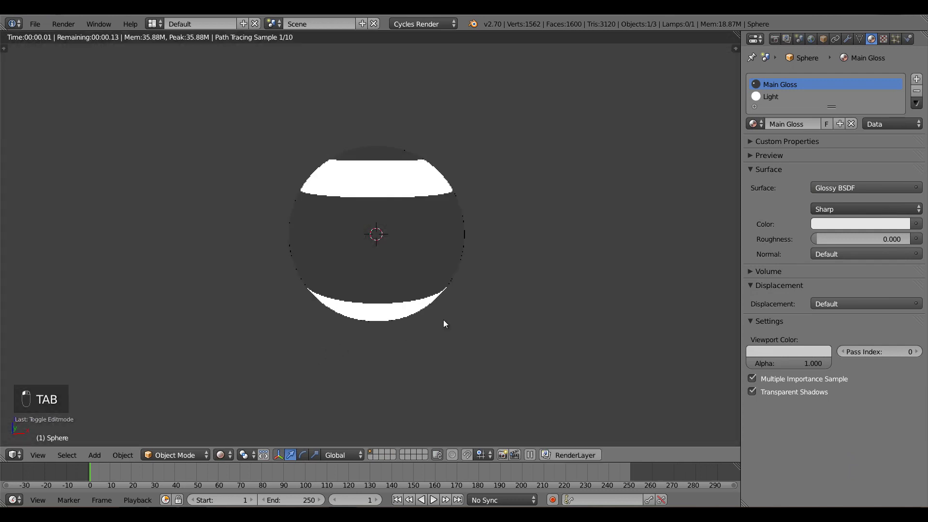
middle_drag(451, 309, 410, 266)
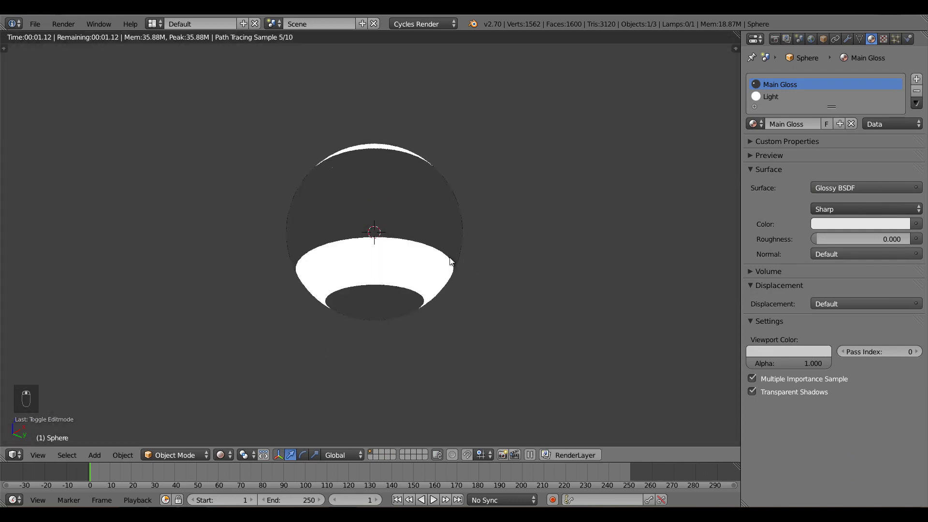
scroll(493, 202, down, 4)
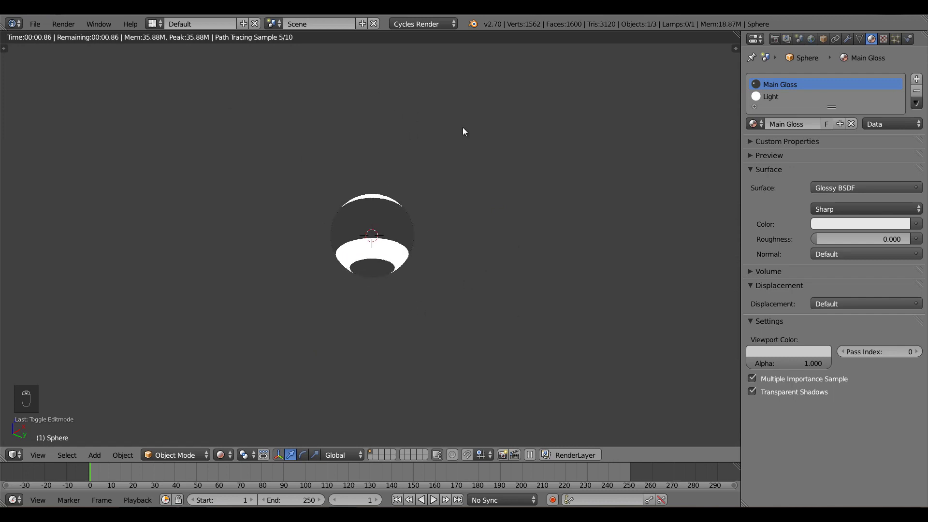
Return to solid shading in front view and save the file over the existing version.
key(z)
key(z)
key(z)
key(KP_1)
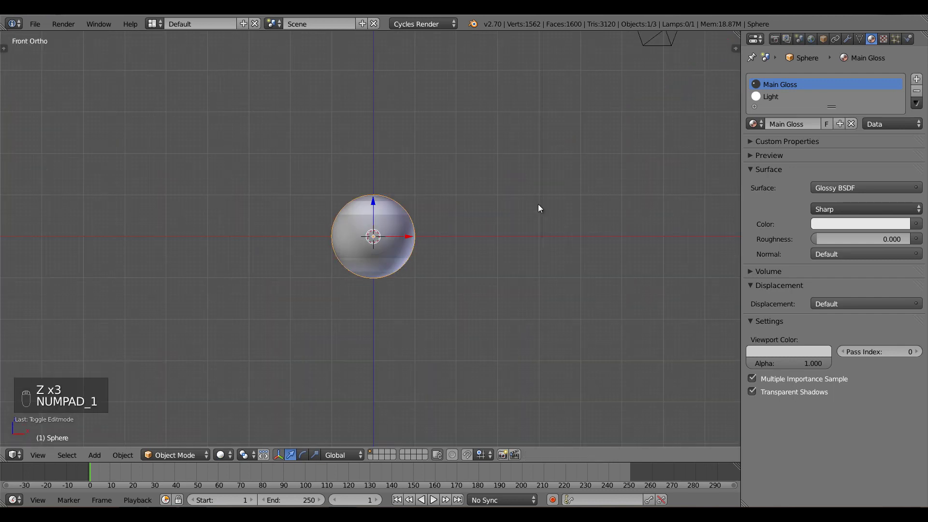
key(ctrl+s)
click(533, 202)
Rotate the sphere about 90° in front view so its bands run vertically.
shift+middle_drag(535, 210, 463, 219)
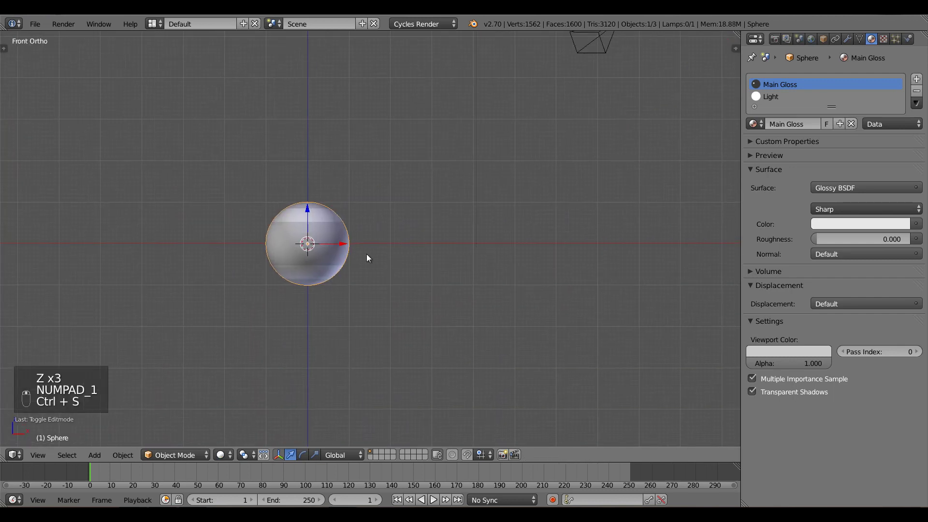
shift+middle_drag(366, 254, 266, 236)
scroll(254, 254, up, 2)
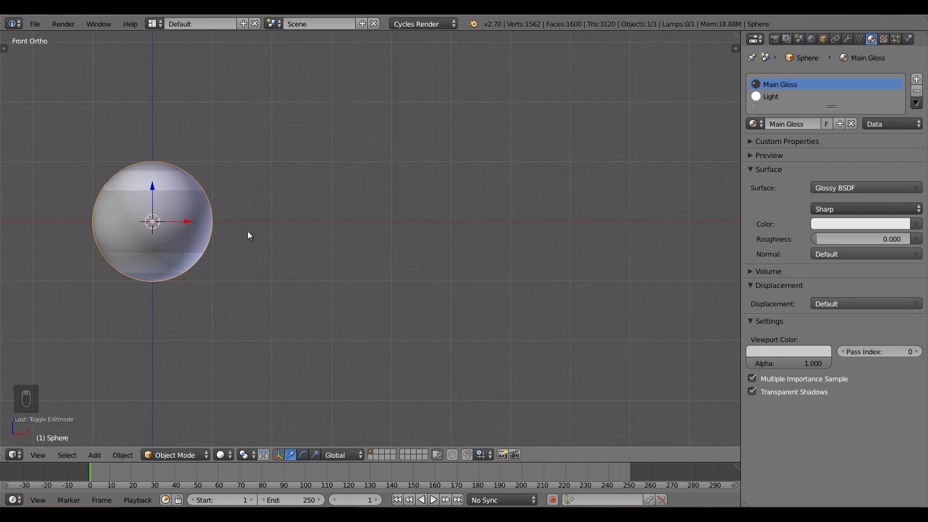
shift+middle_drag(233, 249, 414, 255)
key(r)
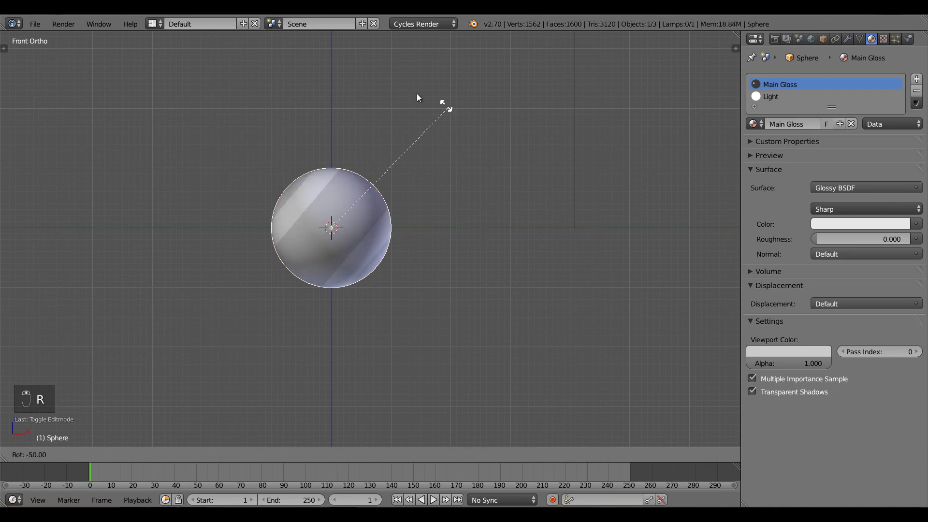
click(343, 83)
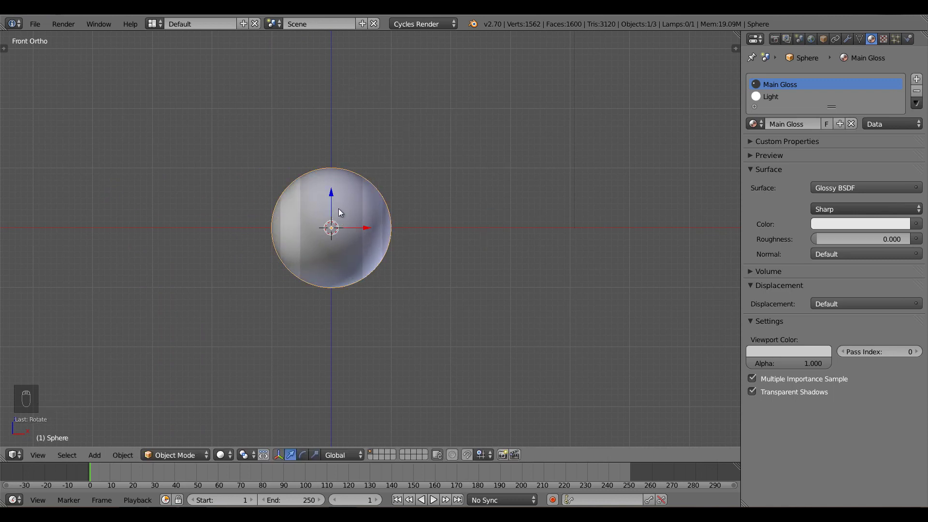
middle_drag(341, 213, 376, 228)
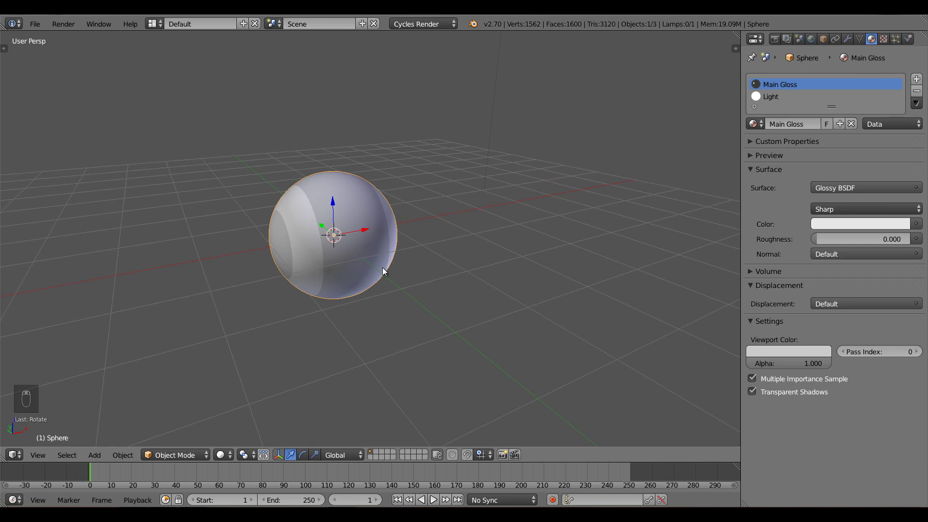
Duplicate the sphere beside the original along positive X and make the copy's Light material single-user.
key(KP_1)
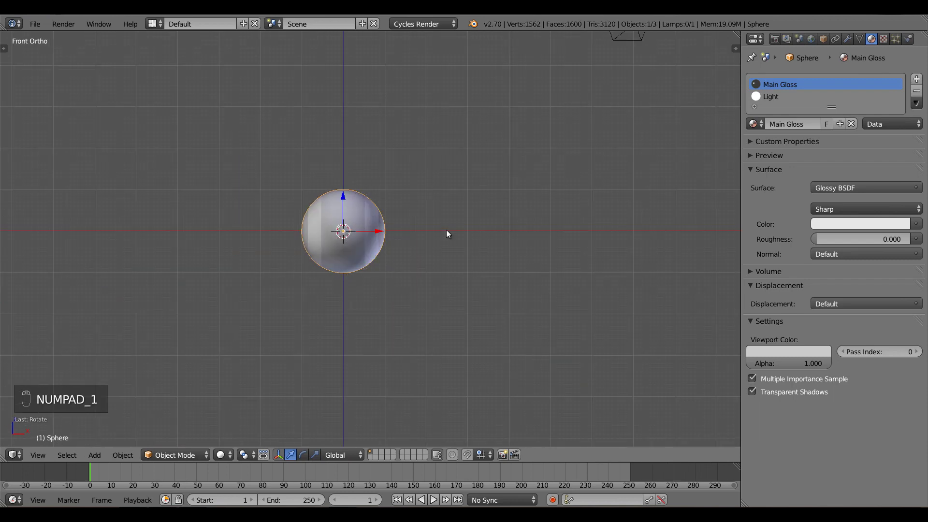
shift+middle_drag(446, 229, 302, 227)
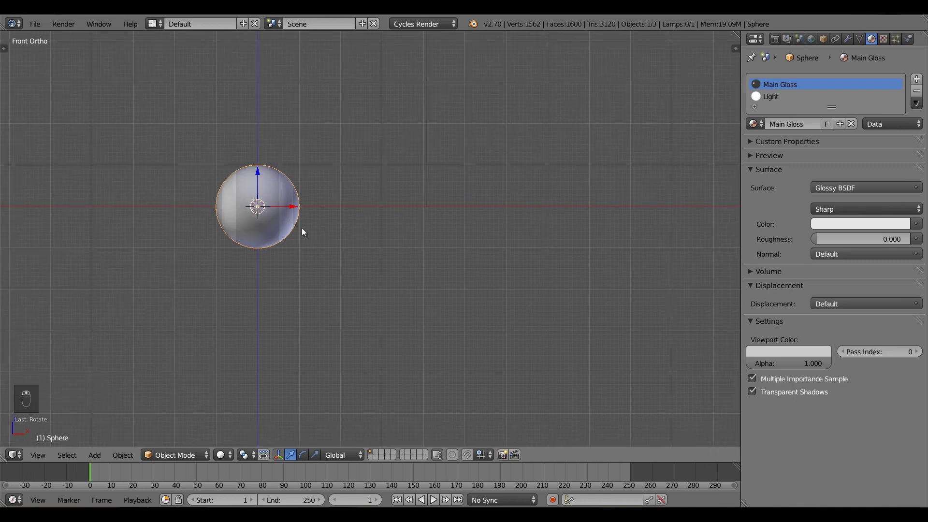
key(shift+d)
click(406, 218)
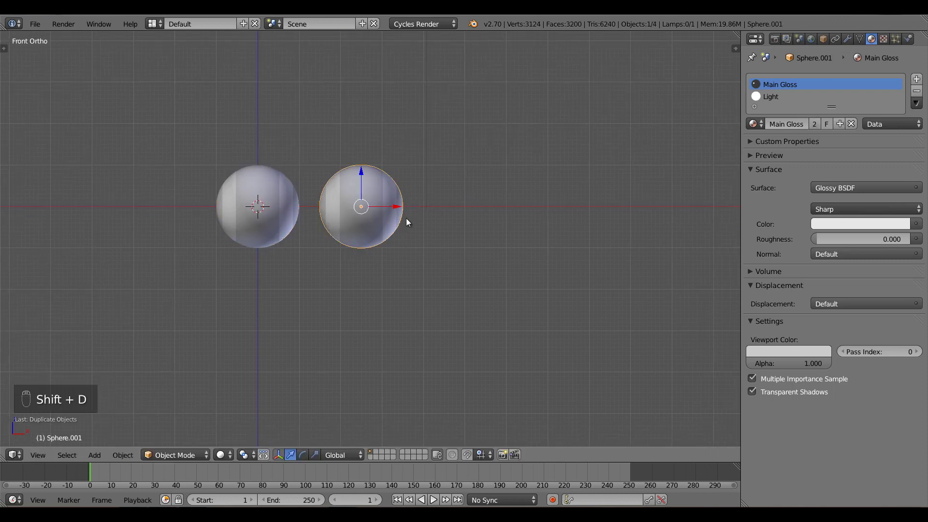
click(800, 97)
click(813, 123)
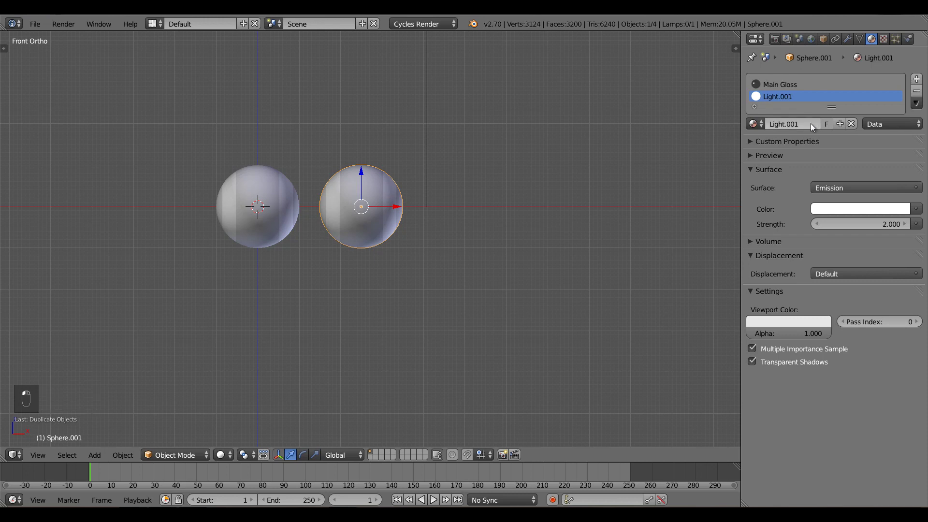
Set the copied sphere's Light.001 emission colour to orange, about RGB 1.000, 0.242, 0.000, and copy it to the material's viewport colour.
click(867, 208)
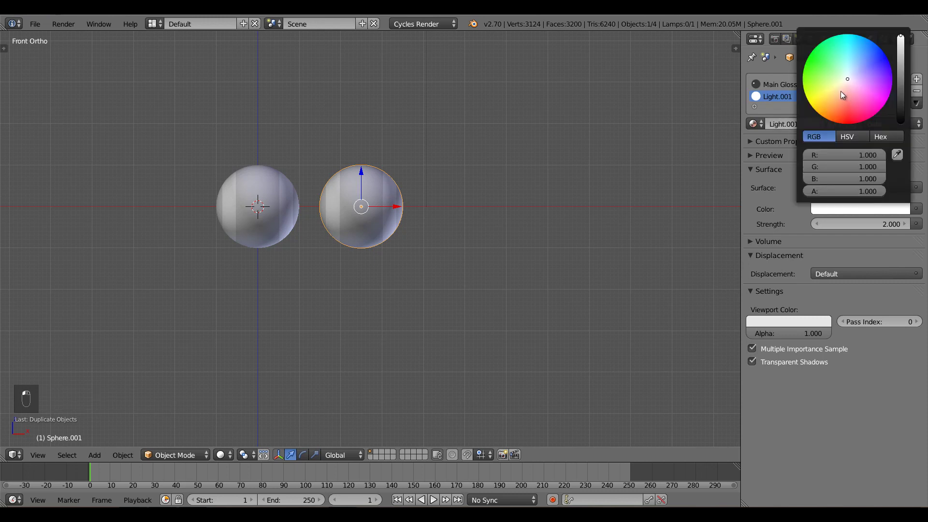
drag(840, 91, 836, 124)
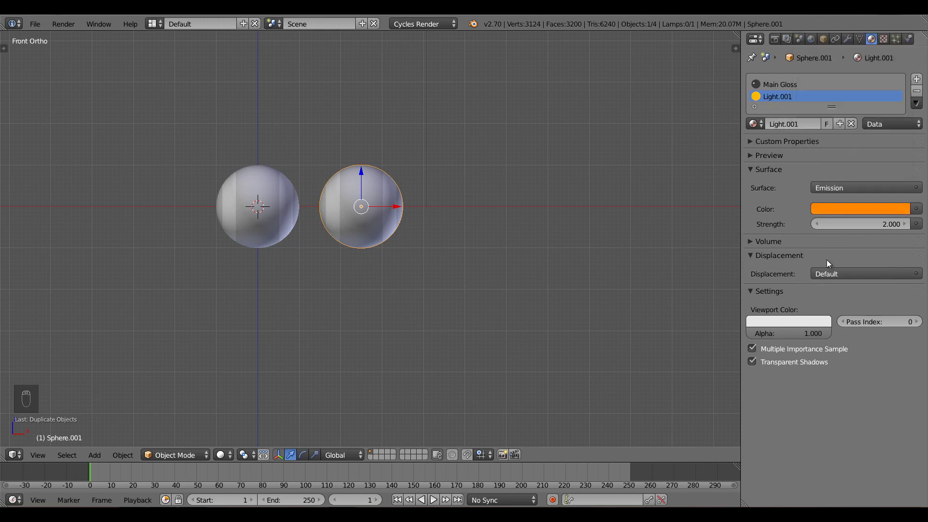
click(816, 323)
click(819, 278)
click(839, 213)
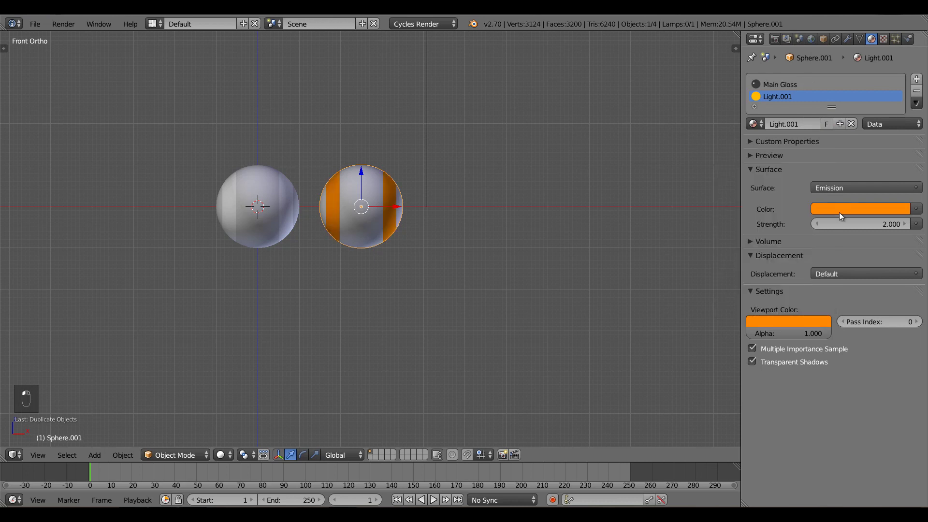
Duplicate the orange-banded sphere beside itself along positive X and make the copy's light material single-user.
shift+middle_drag(461, 174, 404, 176)
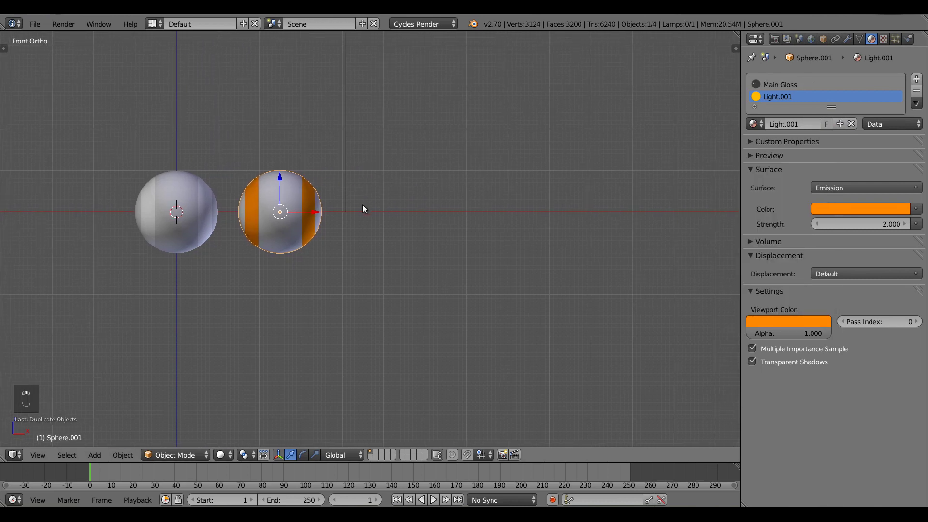
key(shift+d)
click(461, 198)
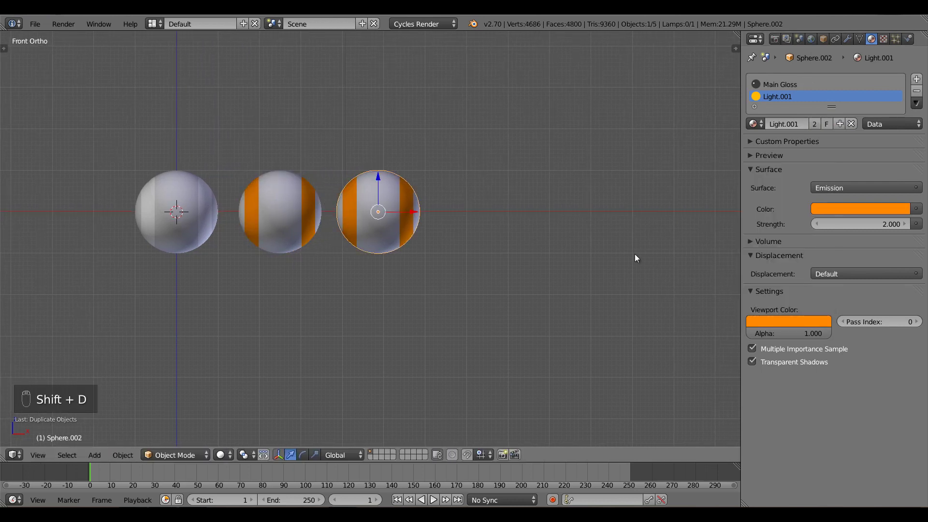
click(815, 124)
Set the Light.002 emission colour to light blue, about RGB 0.000, 0.485, 1.000, and copy it to the viewport colour.
click(855, 209)
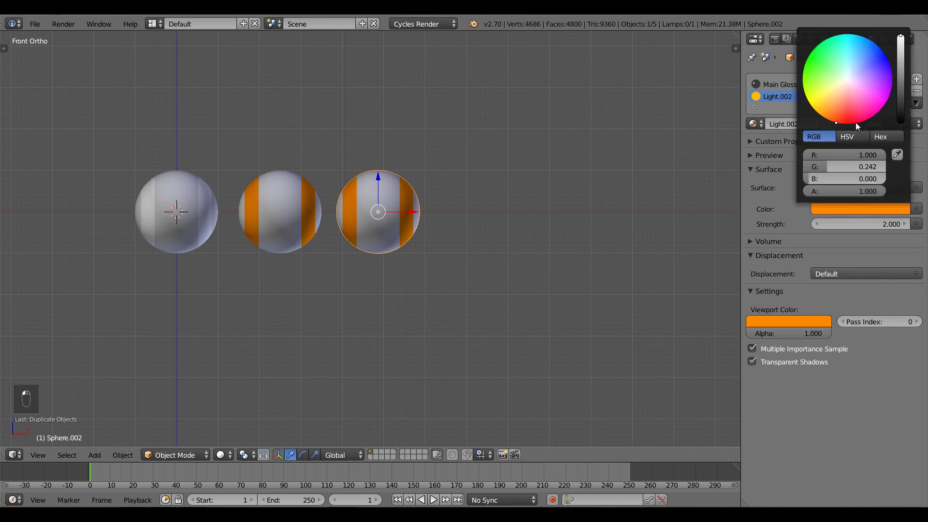
drag(855, 123, 879, 18)
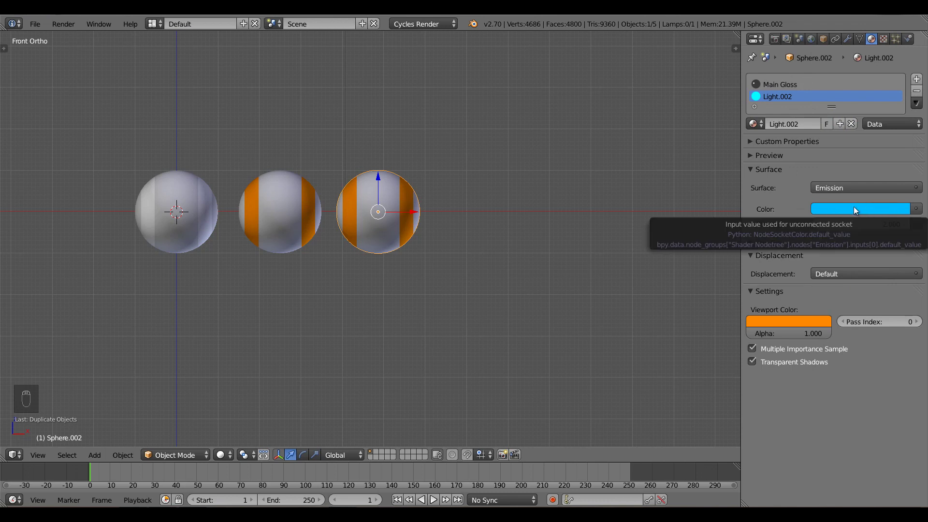
key(ctrl+c)
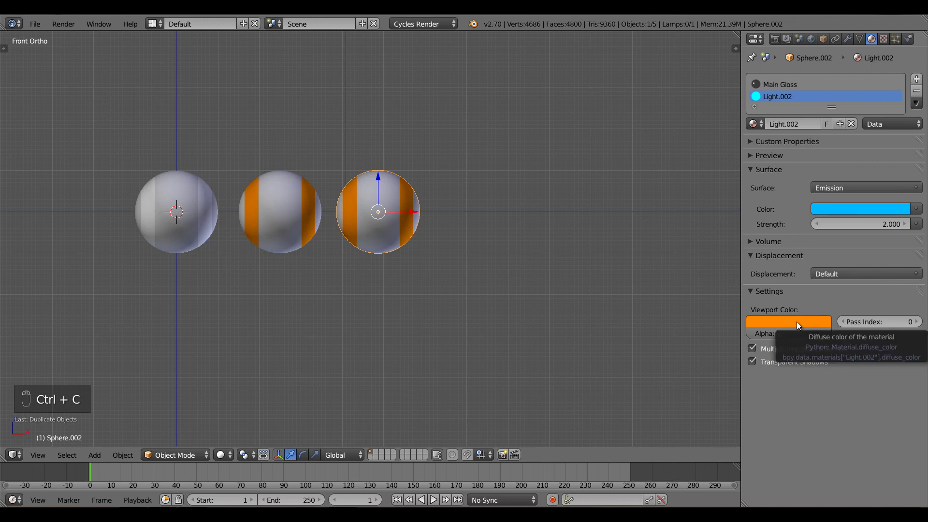
key(ctrl+v)
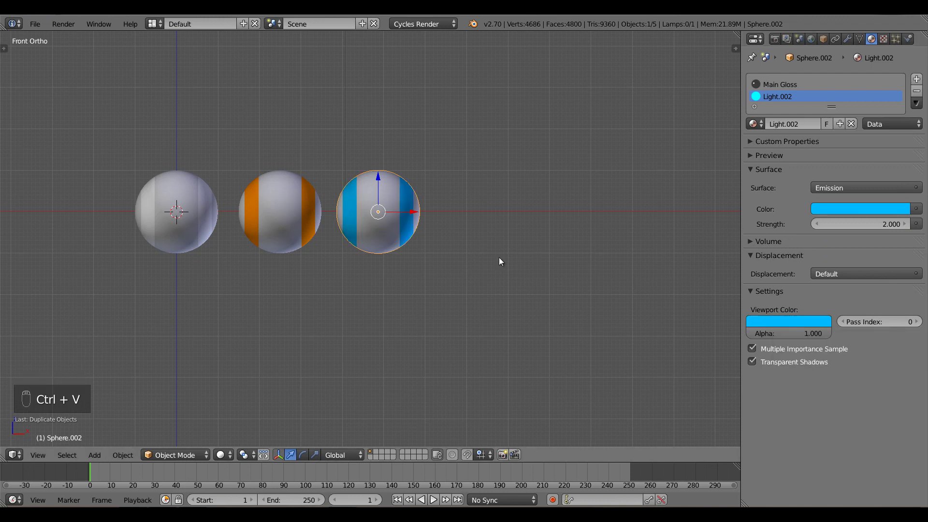
Duplicate the light-blue-banded sphere along positive X and make the copy's light material single-user.
shift+middle_drag(469, 257, 443, 260)
key(shift+d)
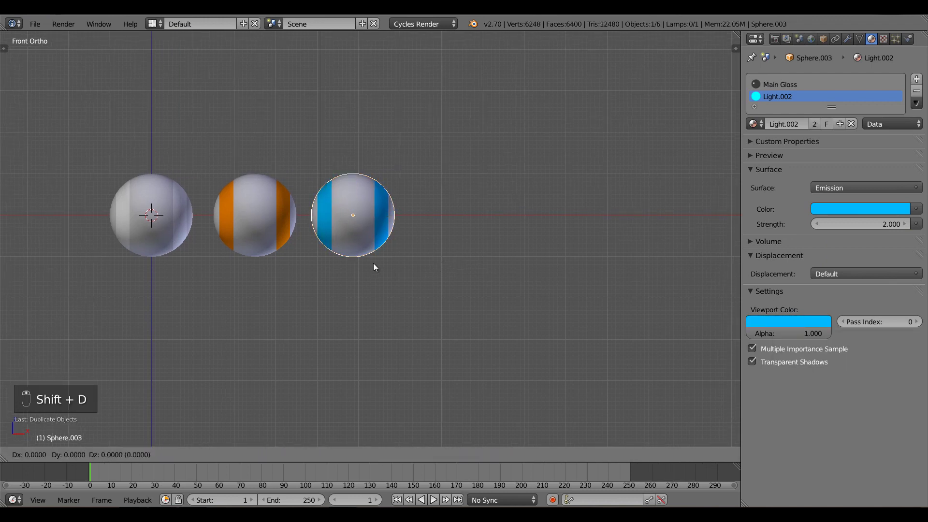
key(x)
click(474, 260)
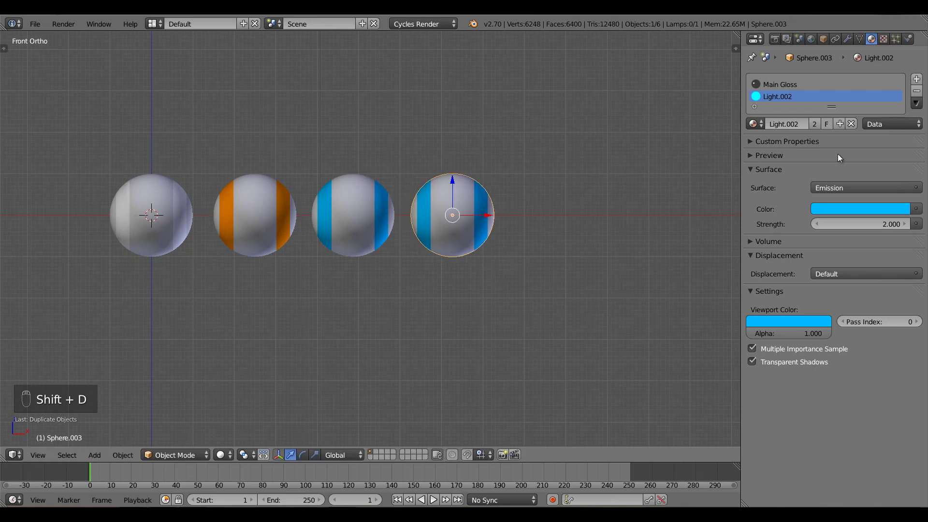
click(814, 124)
Set the Light.003 emission colour to magenta, about RGB 1.000, 0.000, 0.987, and copy it to the viewport colour.
click(854, 209)
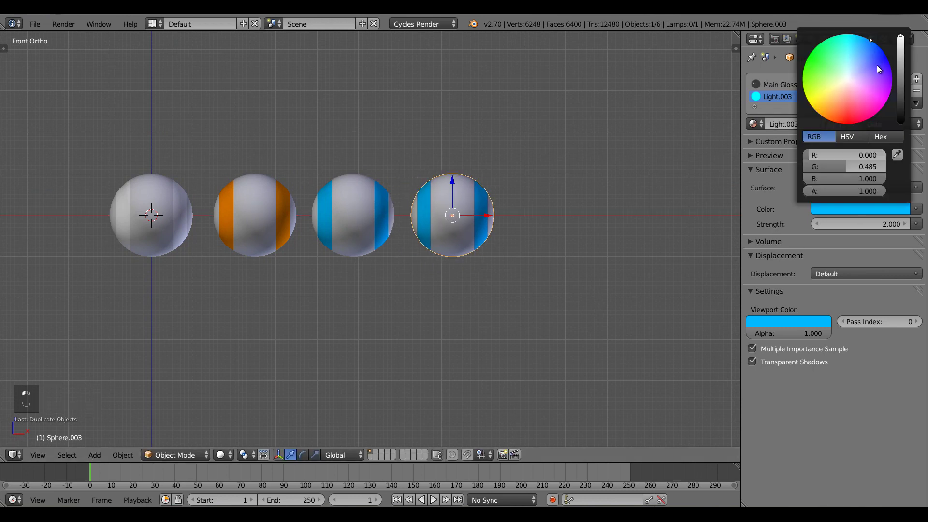
drag(879, 68, 897, 108)
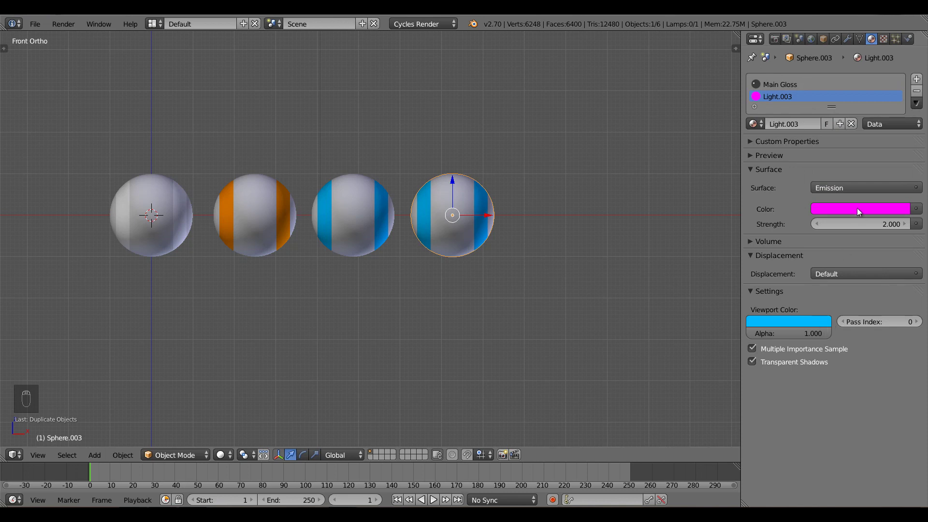
key(ctrl+c)
key(ctrl+v)
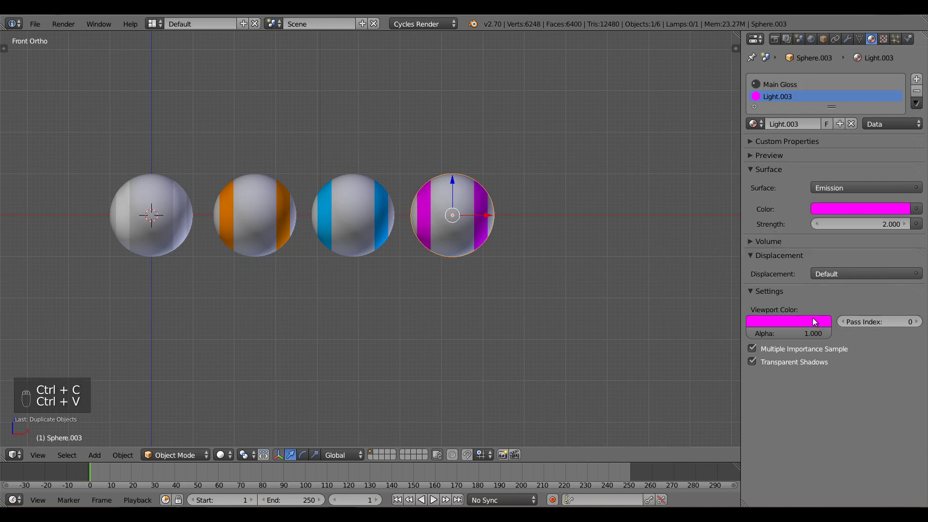
Duplicate the magenta-banded sphere along positive X and make the copy's light material single-user.
shift+middle_drag(537, 269, 497, 267)
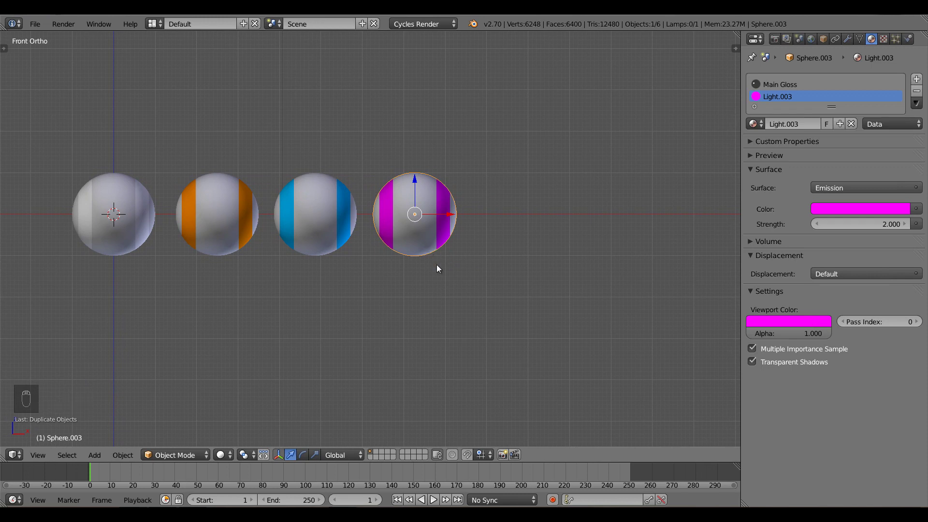
key(shift+d)
click(531, 266)
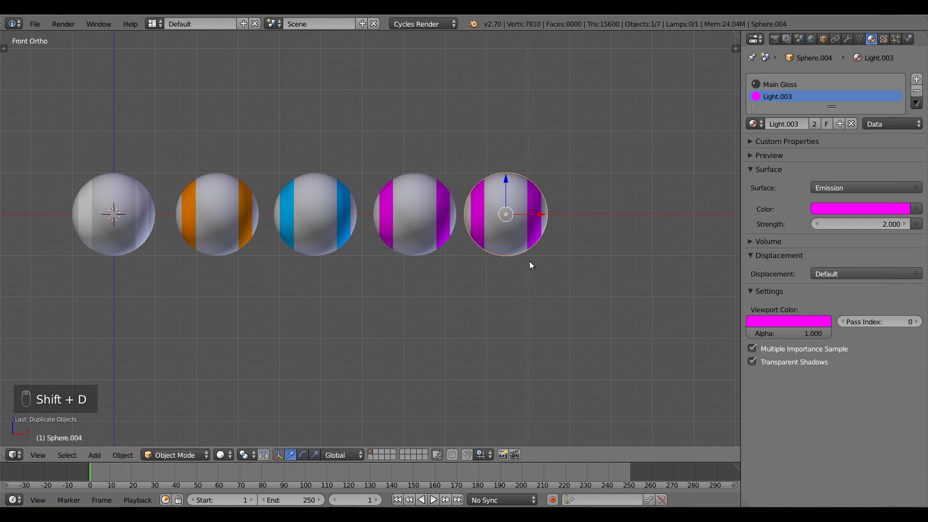
click(815, 124)
Set the Light.004 emission colour to green, about RGB 0.027, 1.000, 0.000, and copy it to the viewport colour.
click(850, 208)
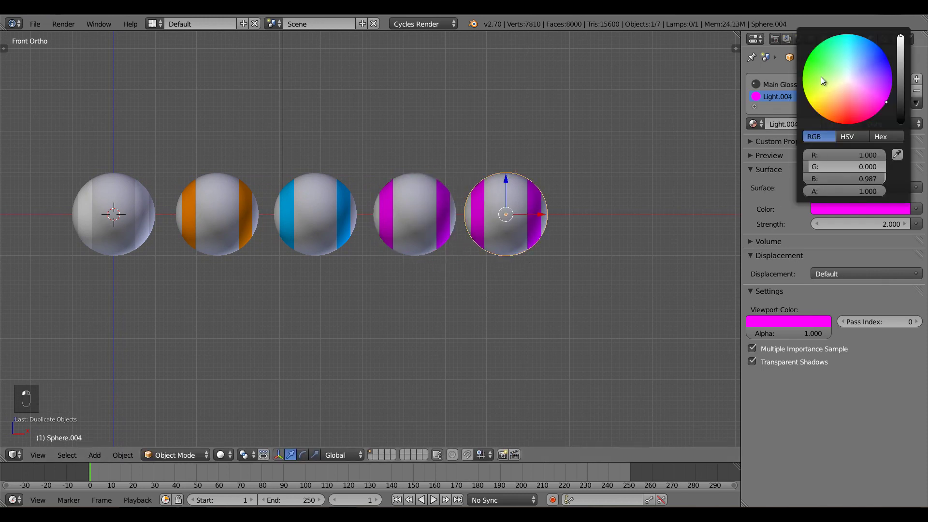
click(821, 76)
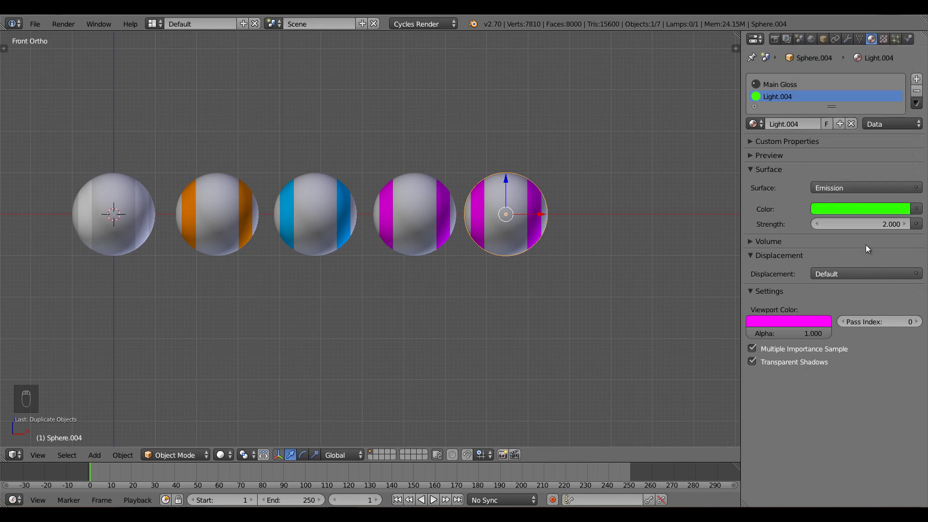
key(ctrl+c)
key(ctrl+v)
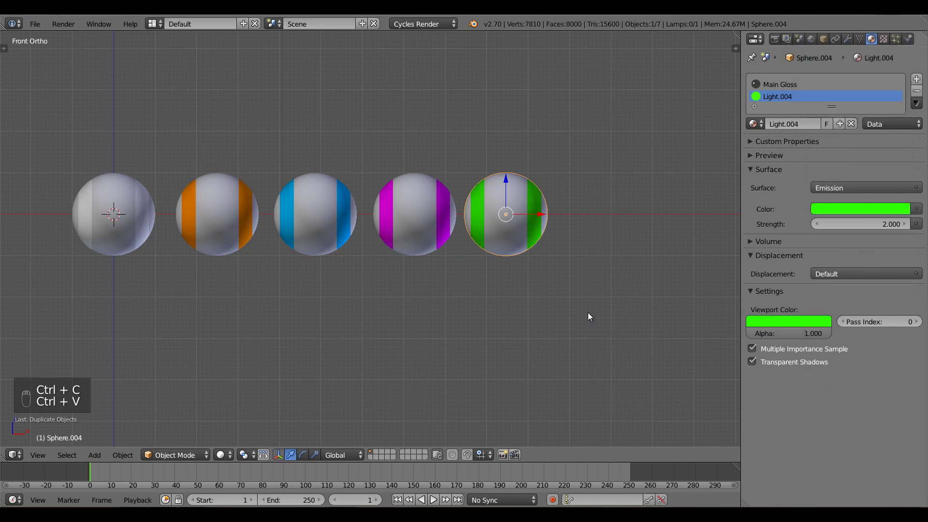
Duplicate the green-banded sphere about 2.3 units along positive X and make the copy's light material single-user.
ctrl+scroll(527, 301, right, 2)
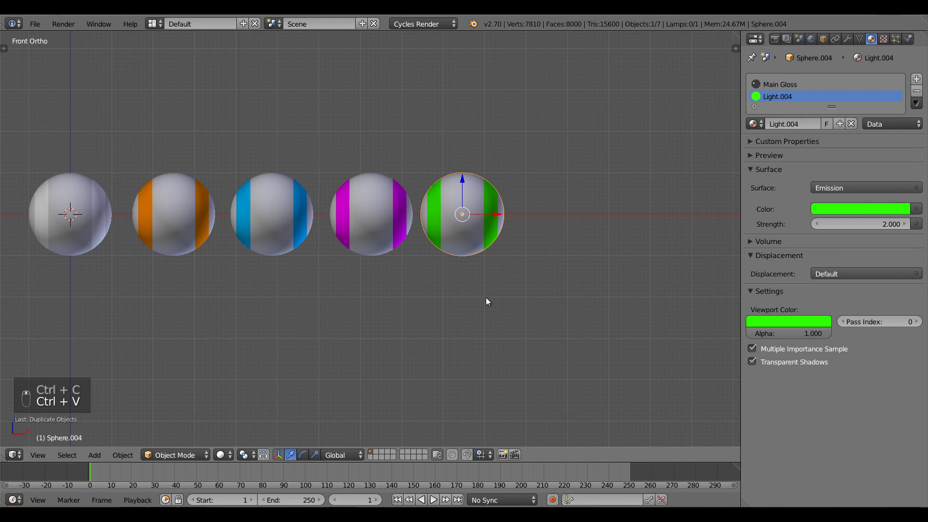
ctrl+scroll(486, 298, right, 1)
key(shift+d)
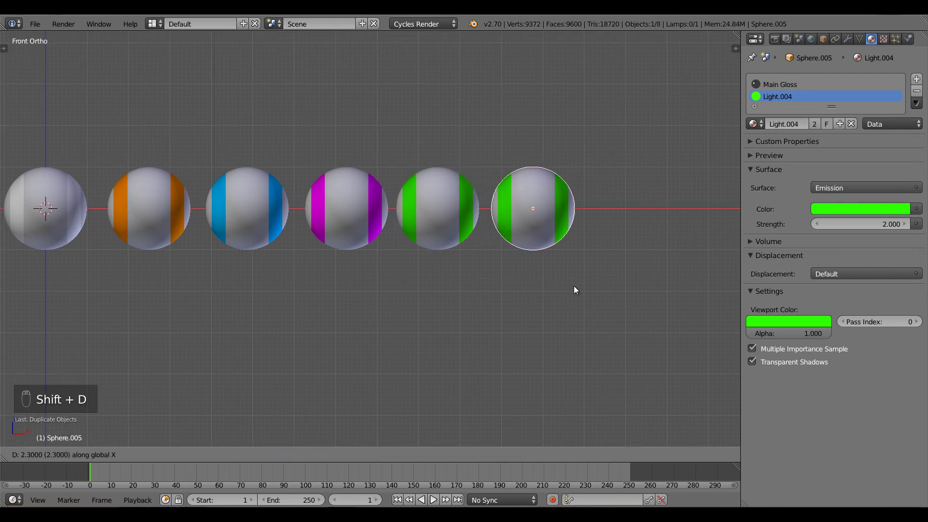
click(576, 286)
click(815, 124)
Set the Light.005 emission colour to deep blue and copy it to the material's viewport colour.
click(859, 208)
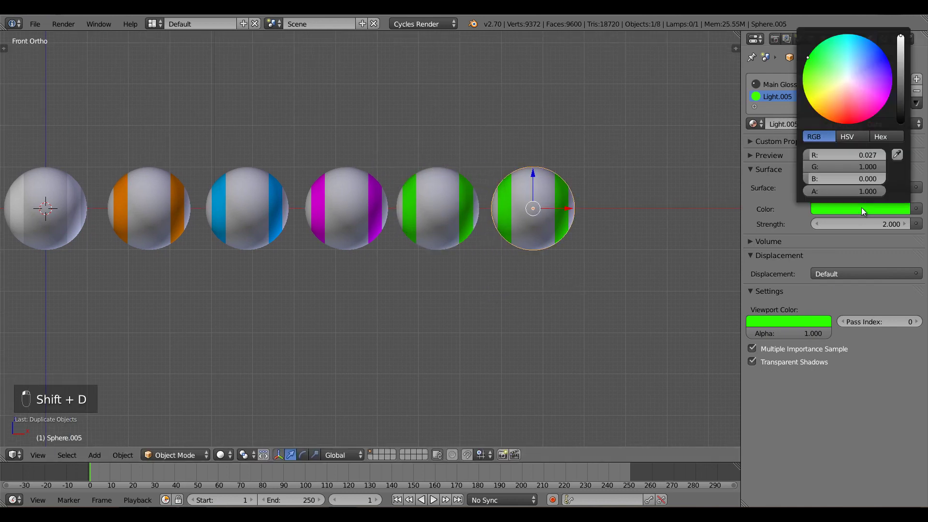
drag(867, 49, 911, 34)
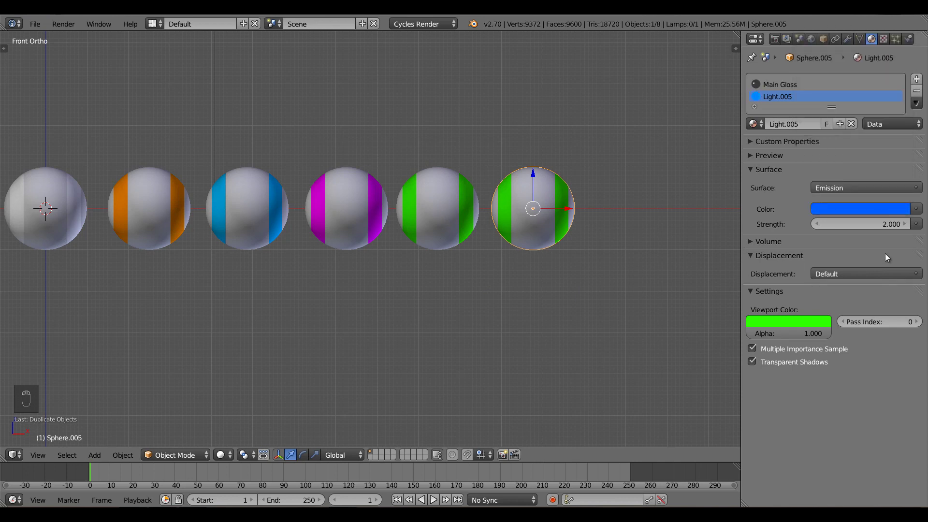
key(ctrl+c)
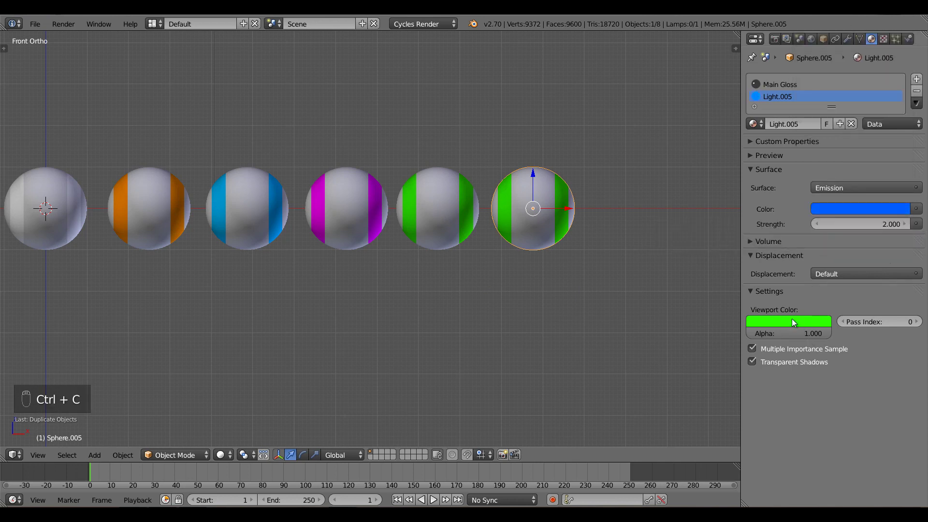
key(ctrl+v)
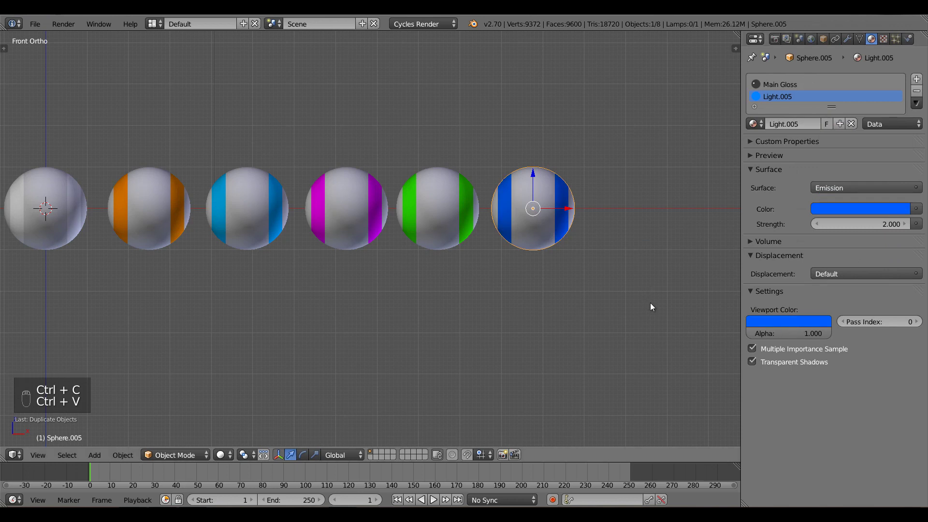
Duplicate the deep-blue-banded sphere along positive X and make the copy's light material single-user.
shift+middle_drag(651, 303, 567, 296)
scroll(450, 278, down, 1)
key(shift+d)
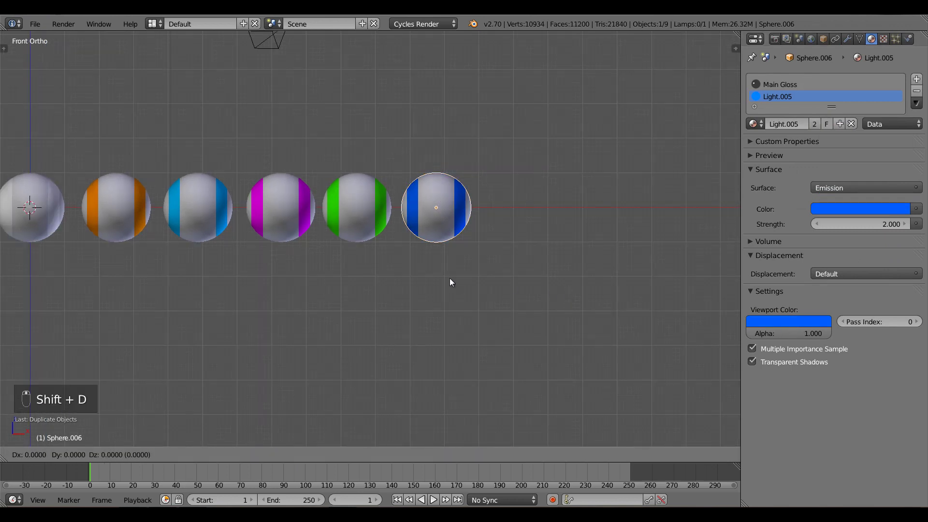
key(x)
click(537, 273)
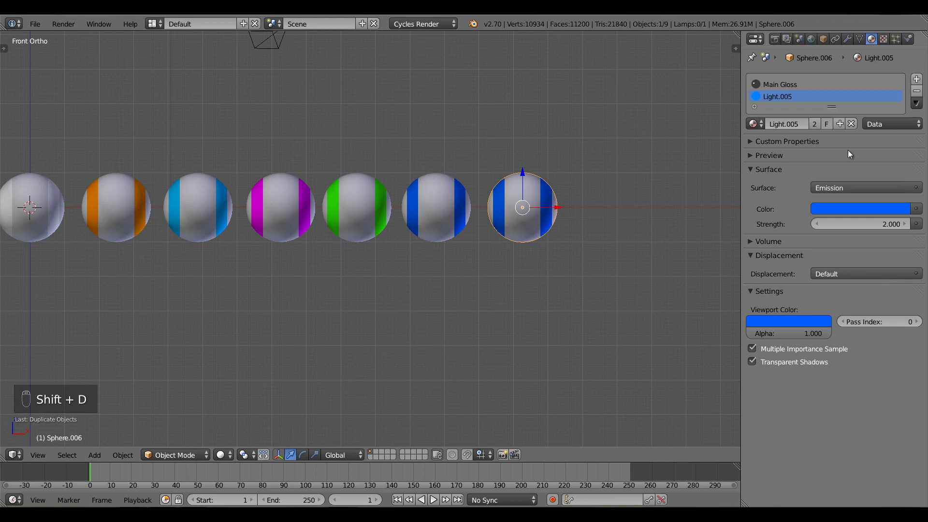
click(814, 125)
Set the Light.006 emission colour to yellow and copy it to the material's viewport colour.
click(887, 206)
drag(818, 84, 809, 109)
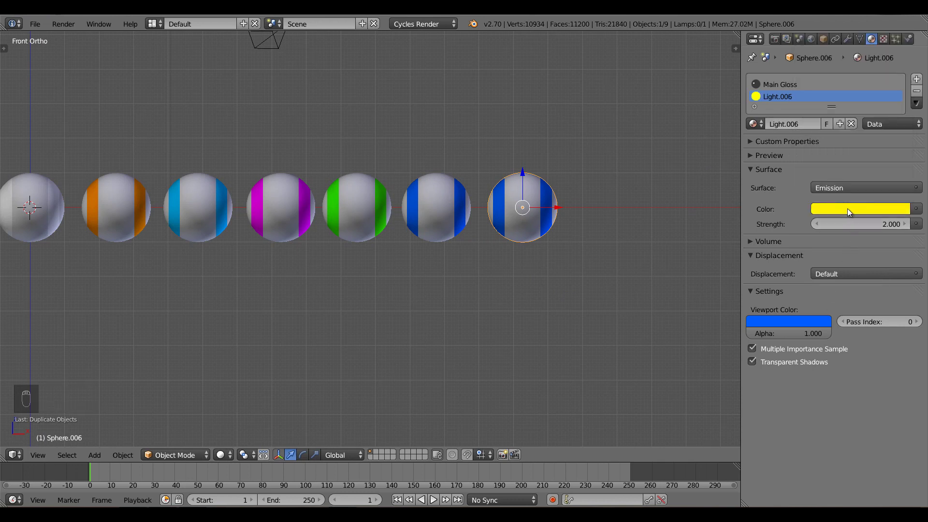
key(ctrl+c)
key(ctrl+v)
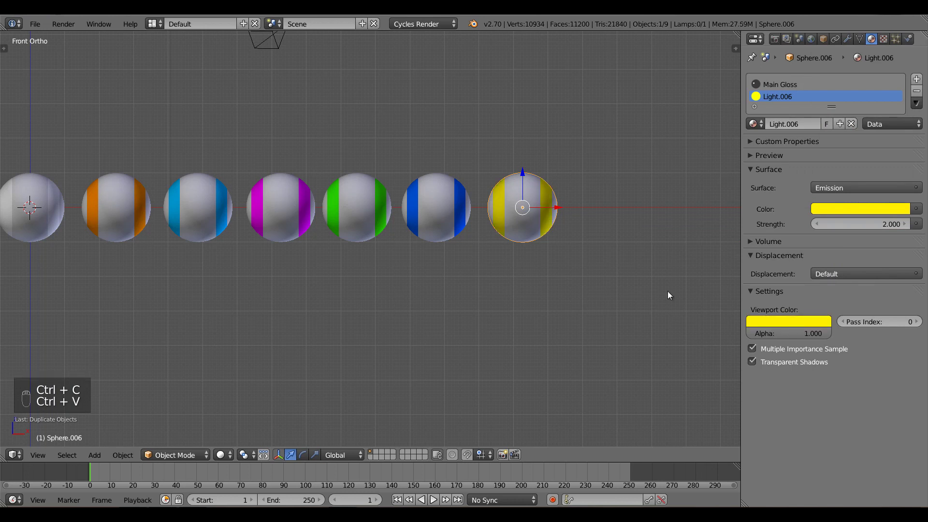
Deselect everything and delete the default lamp from the scene.
key(a)
shift+middle_drag(458, 255, 521, 251)
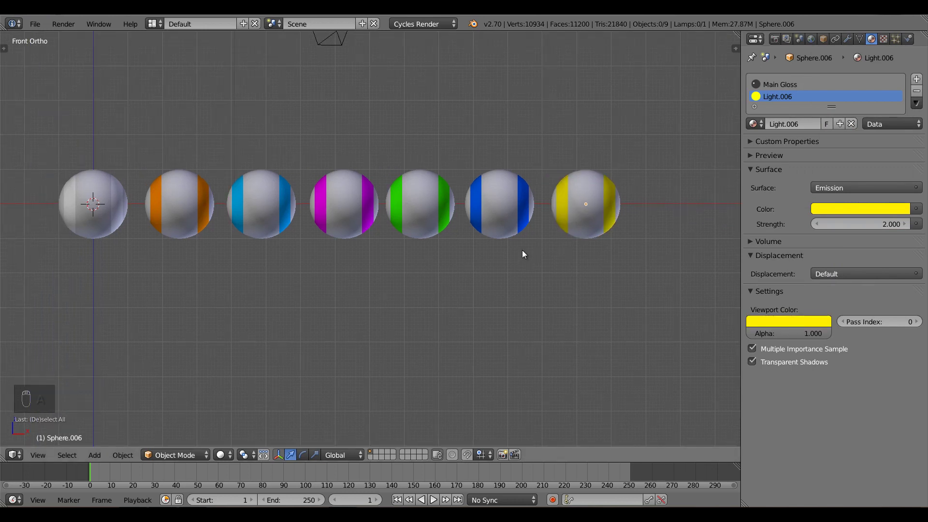
middle_drag(523, 253, 528, 276)
scroll(532, 274, down, 5)
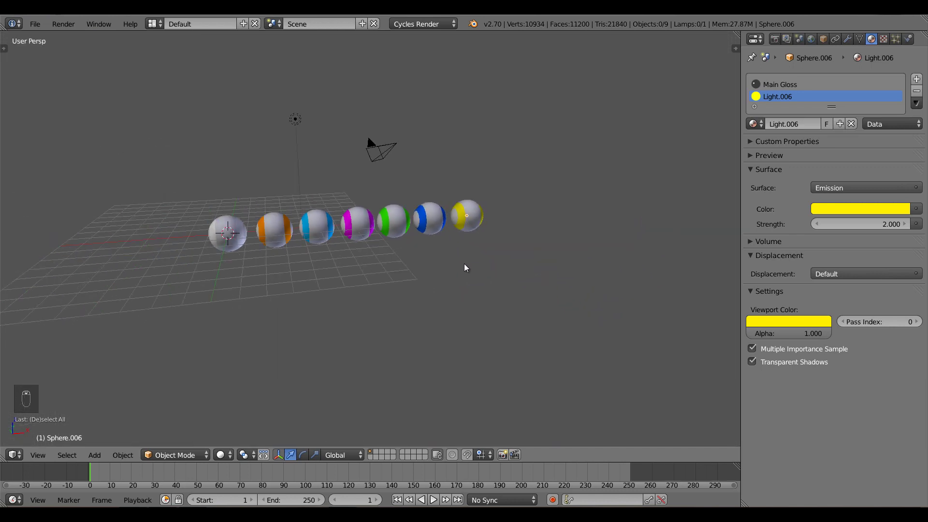
right_click(296, 122)
key(x)
click(297, 123)
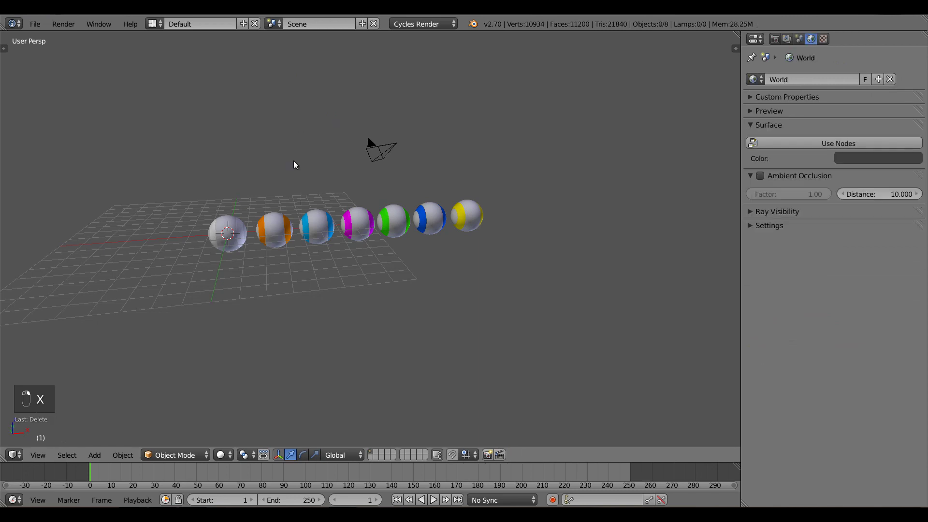
In front view, select all seven spheres and put them into a new group.
middle_drag(270, 214, 268, 216)
key(KP_1)
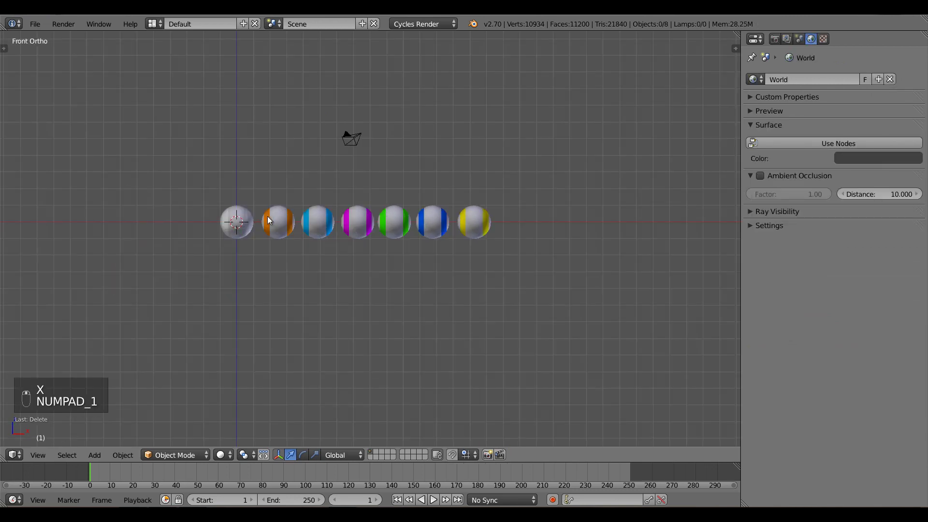
key(b)
drag(204, 216, 457, 259)
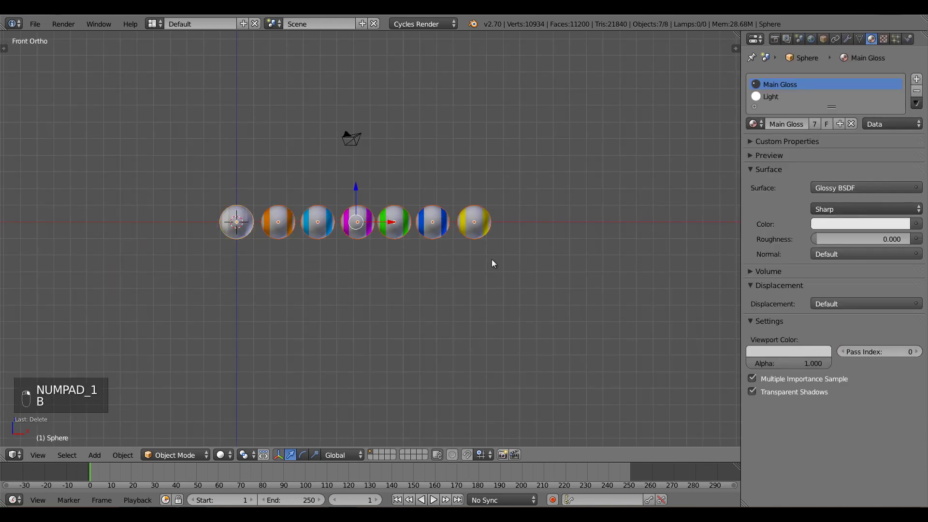
key(ctrl+g)
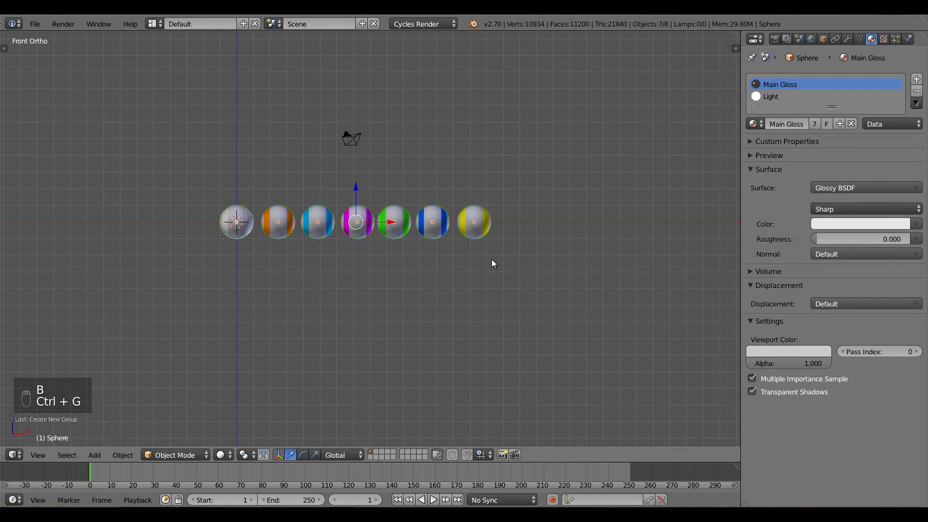
Rename the spheres' group as Spheres in the object properties.
click(824, 38)
double_click(787, 321)
text(Sphers)
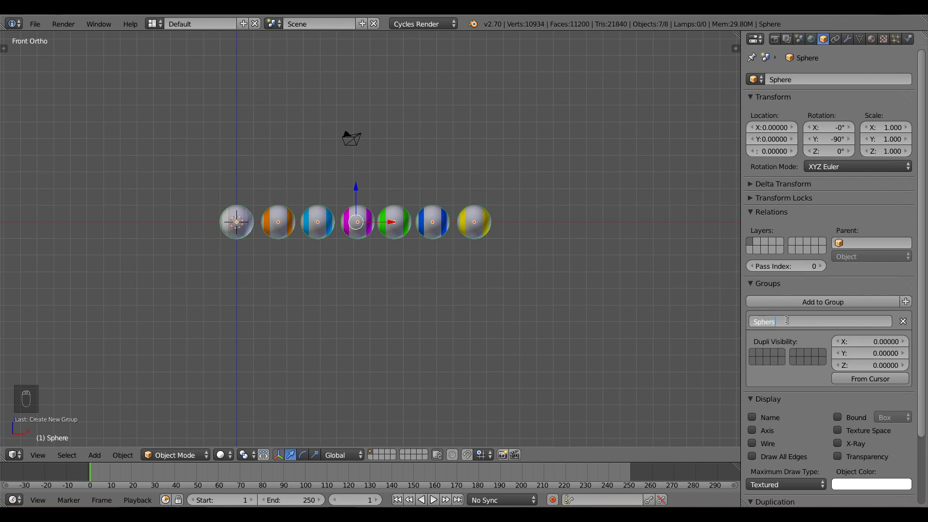
key(BackSpace)
text(es)
key(Return)
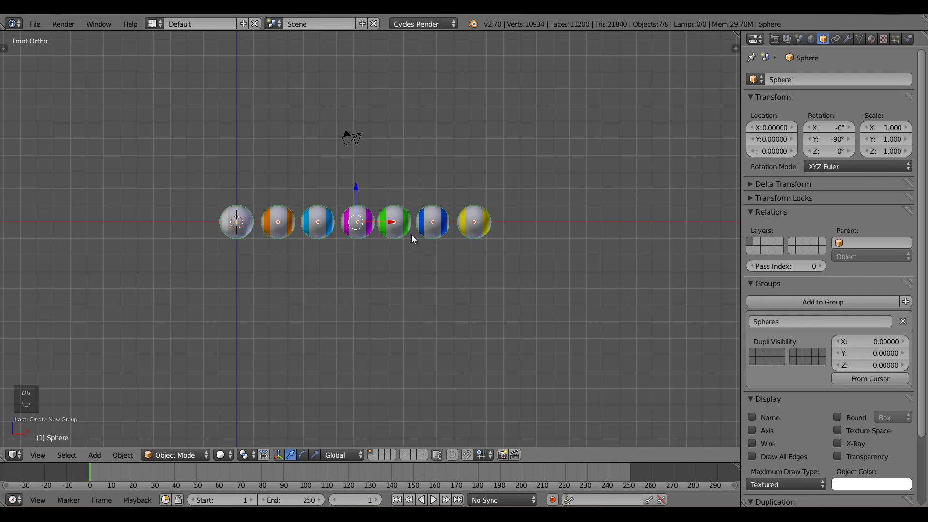
Move all seven spheres to layer 2 and show layer 1.
key(m)
key(2)
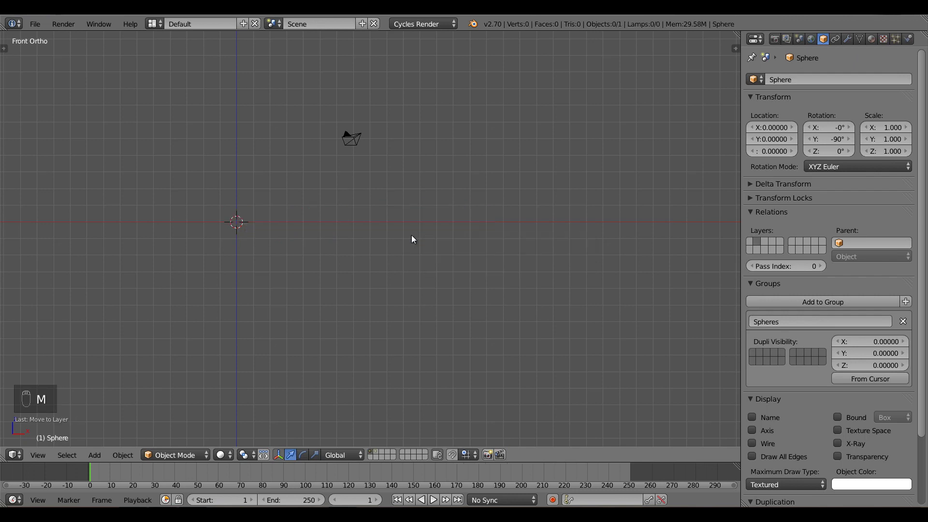
key(1)
Add a plane at the origin and scale it by 15.
middle_drag(413, 238, 452, 247)
key(shift+a)
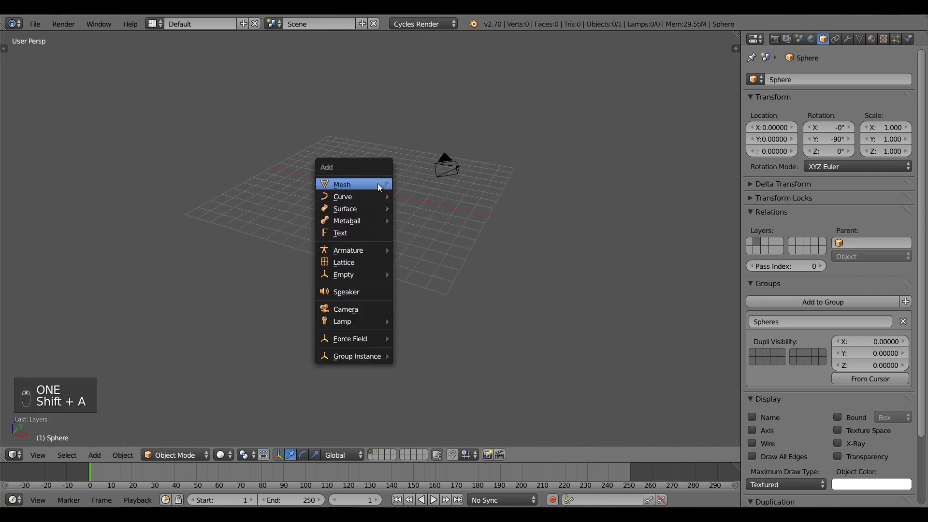
mouse_move(379, 184)
click(418, 182)
text(s)
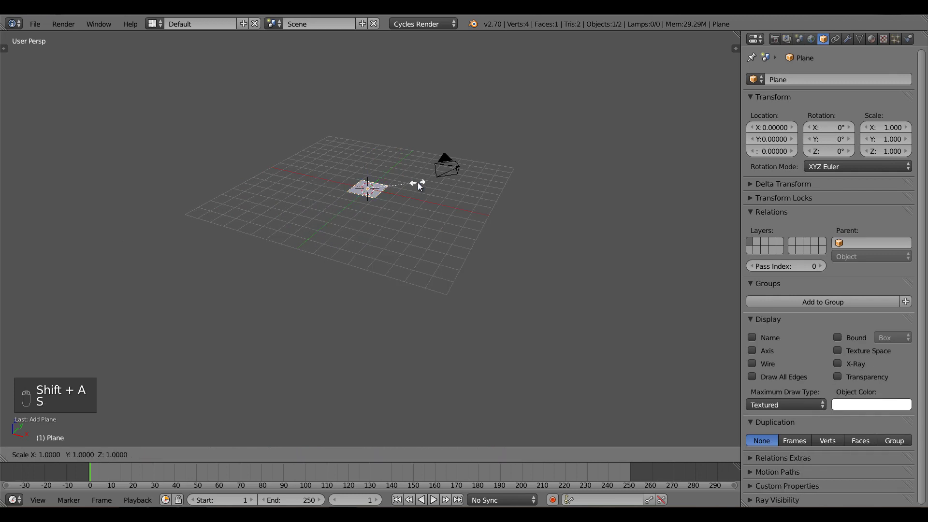
text(15)
key(Return)
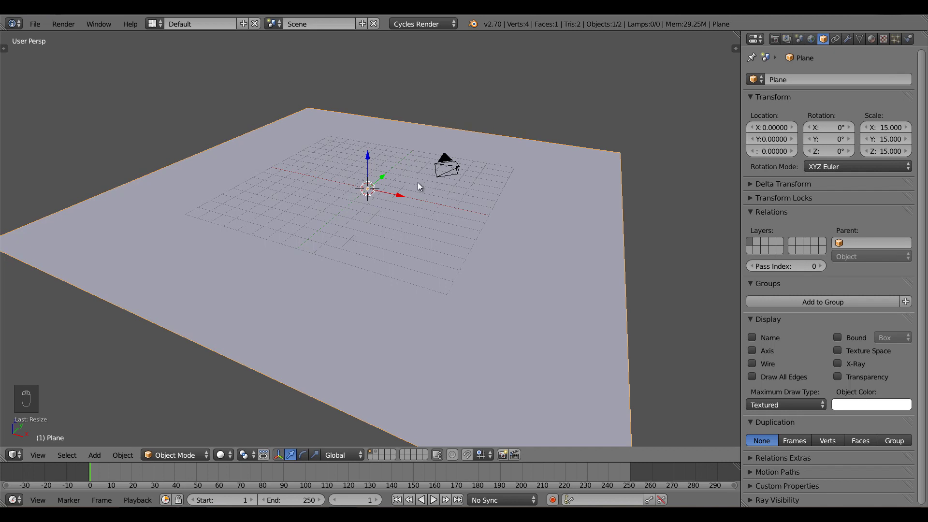
Add a particle system to the plane, set its type to Hair and enable the advanced options.
middle_drag(442, 214, 478, 209)
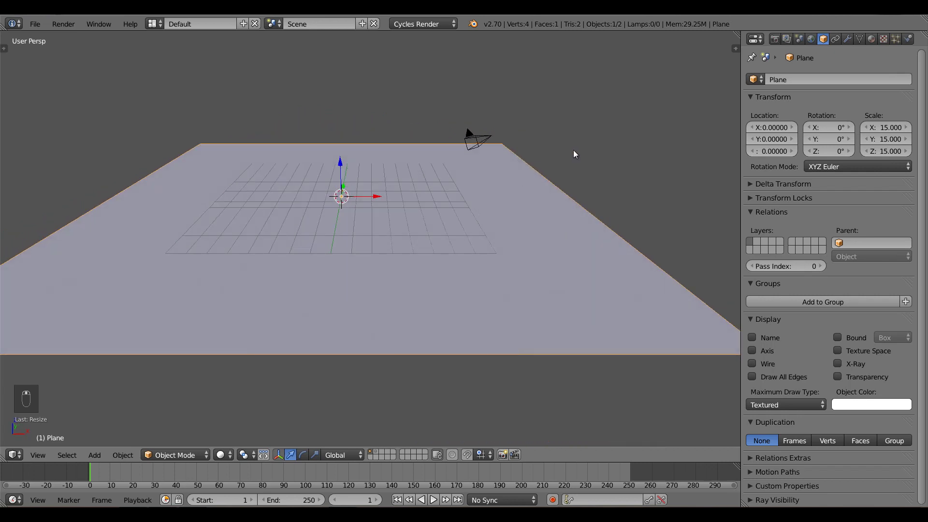
click(896, 39)
click(907, 80)
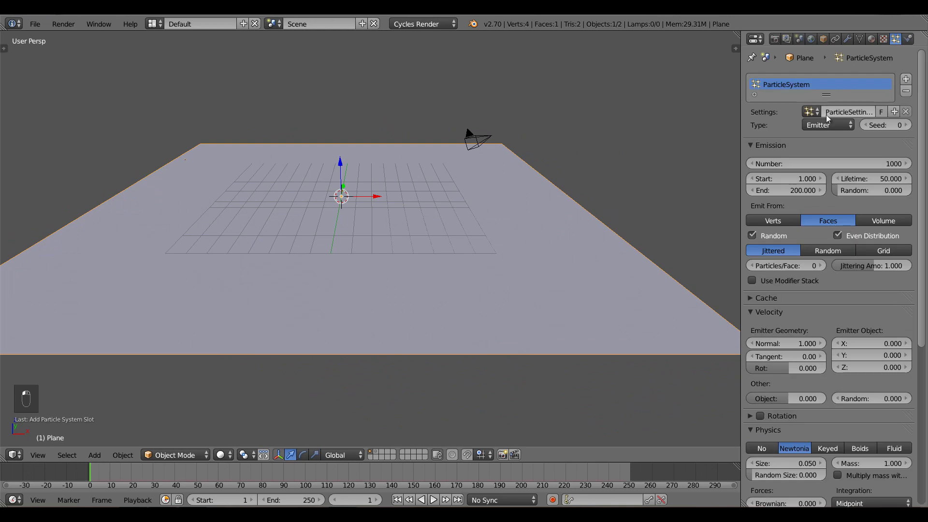
click(827, 123)
click(822, 99)
click(820, 139)
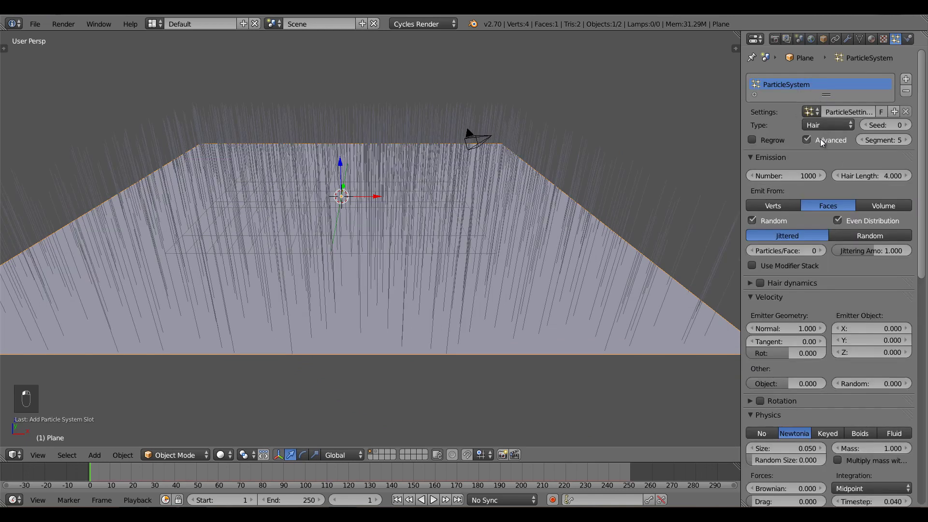
Set the hair particles' distribution to Random and their number to 70.
click(857, 234)
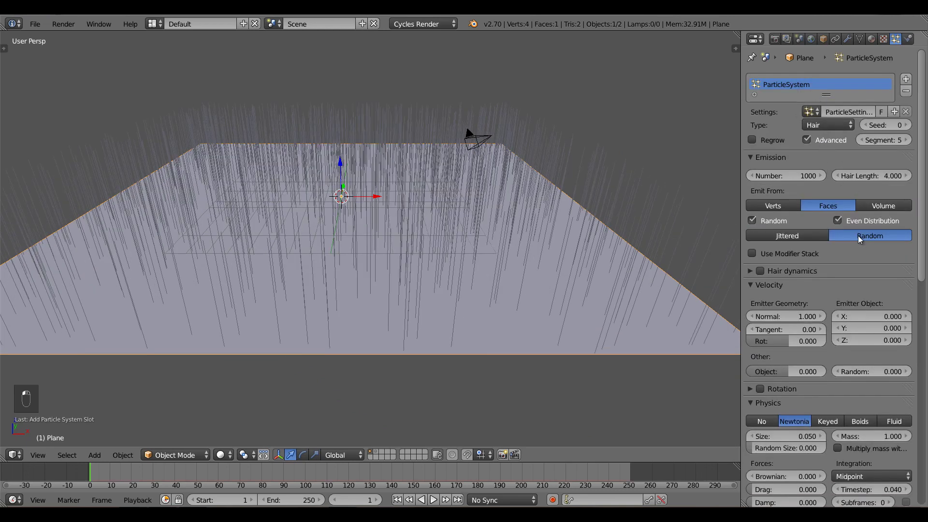
click(773, 176)
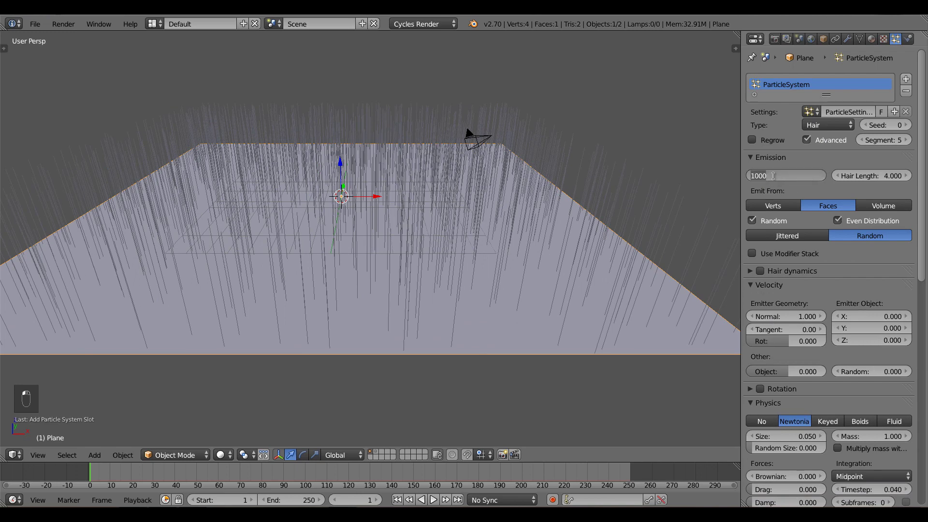
text(70)
key(Return)
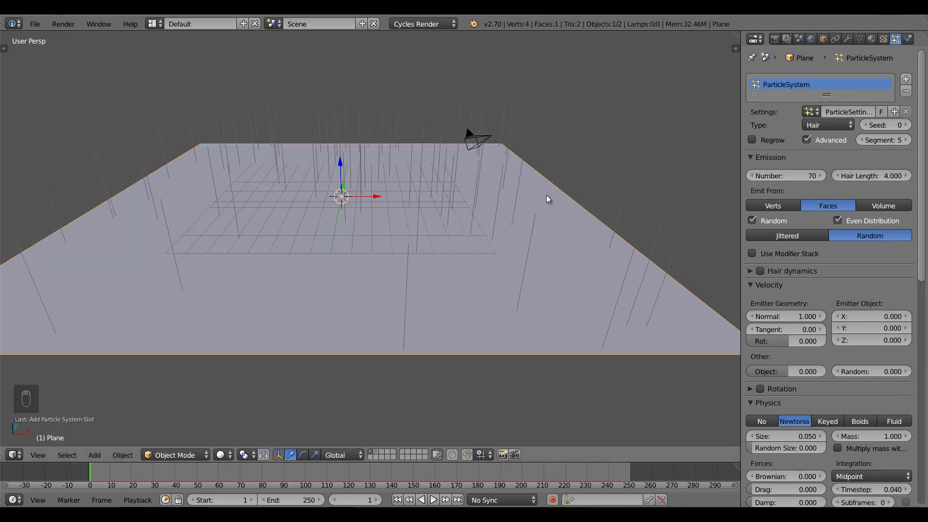
Subdivide the plane's mesh with 40 cuts and return to object mode.
key(KP_7)
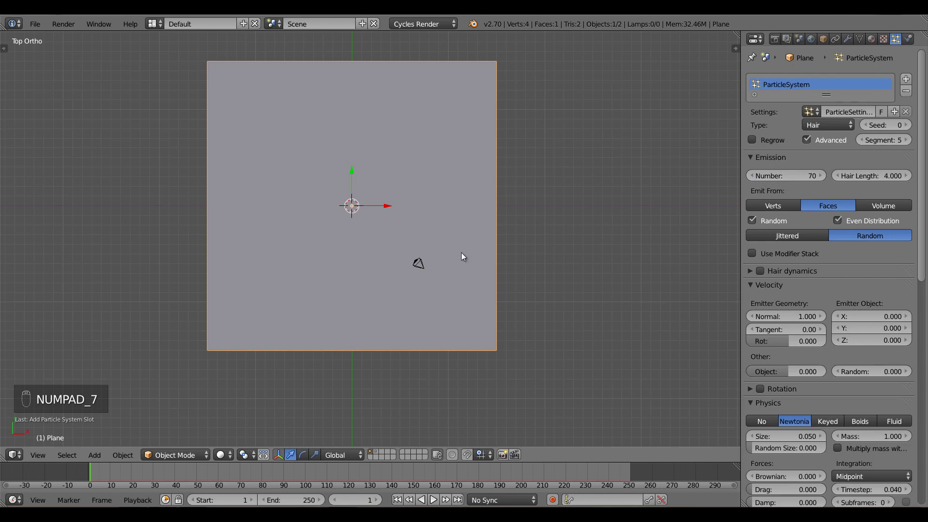
key(Tab)
key(w)
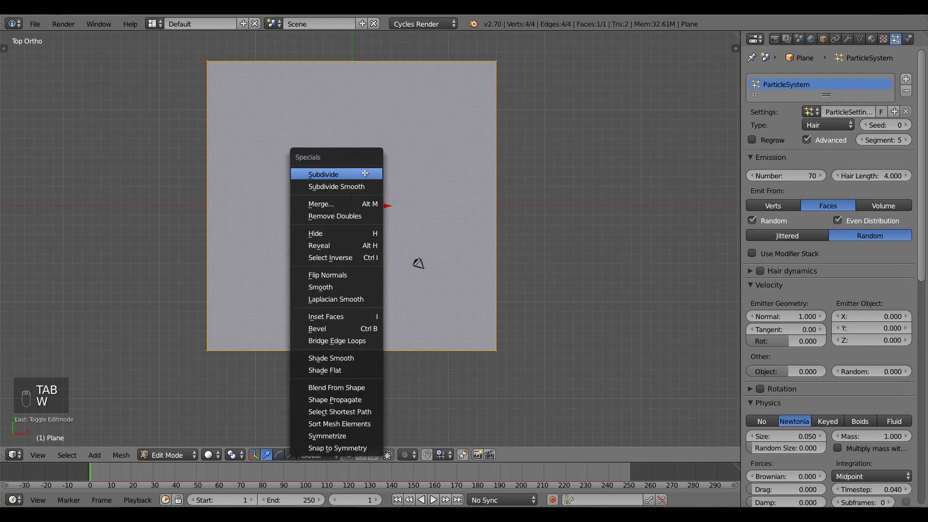
click(365, 173)
key(t)
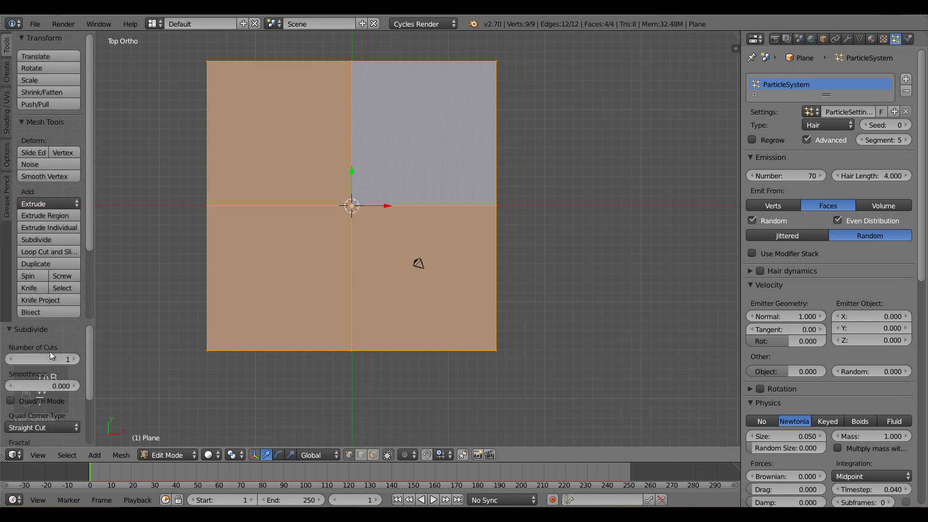
drag(76, 361, 292, 350)
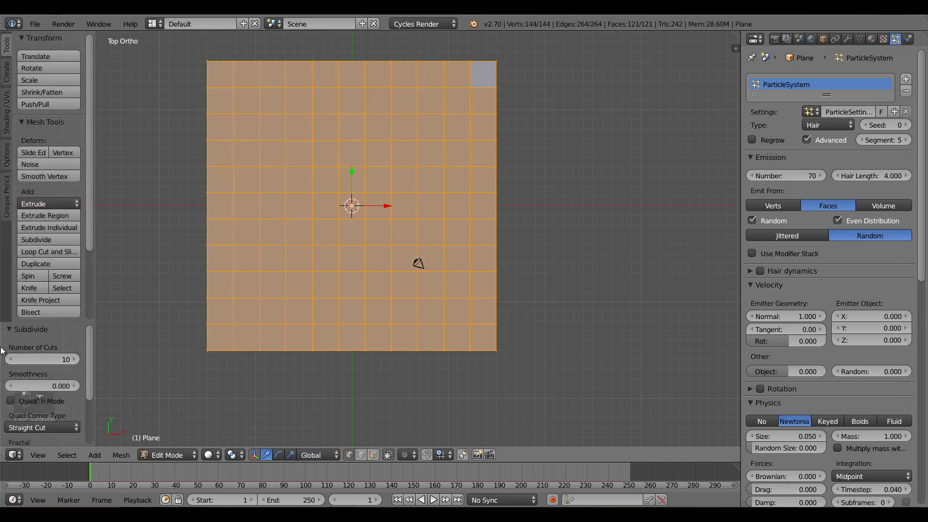
drag(37, 357, 339, 358)
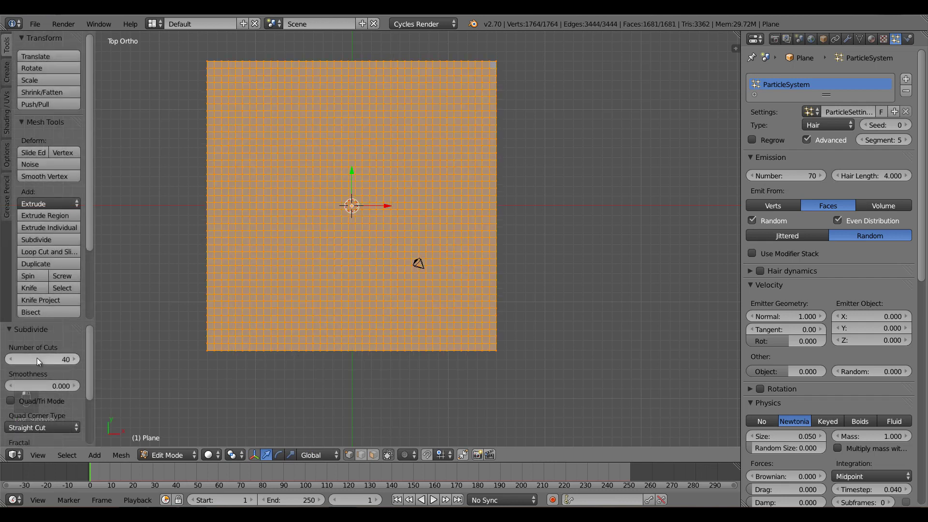
key(t)
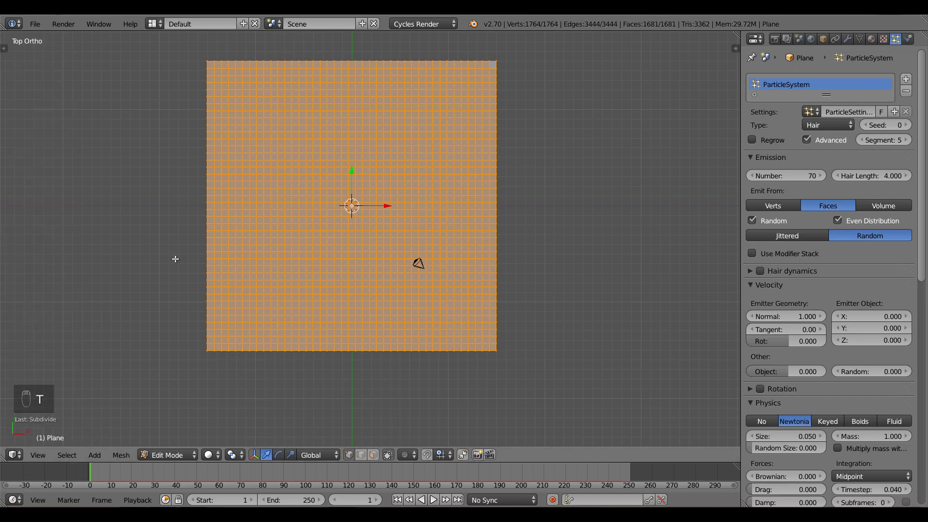
key(Tab)
Weight paint the plane red with an enlarged brush, leaving strips along its negative X and negative Y edges unpainted, and save the file.
key(ctrl+Tab)
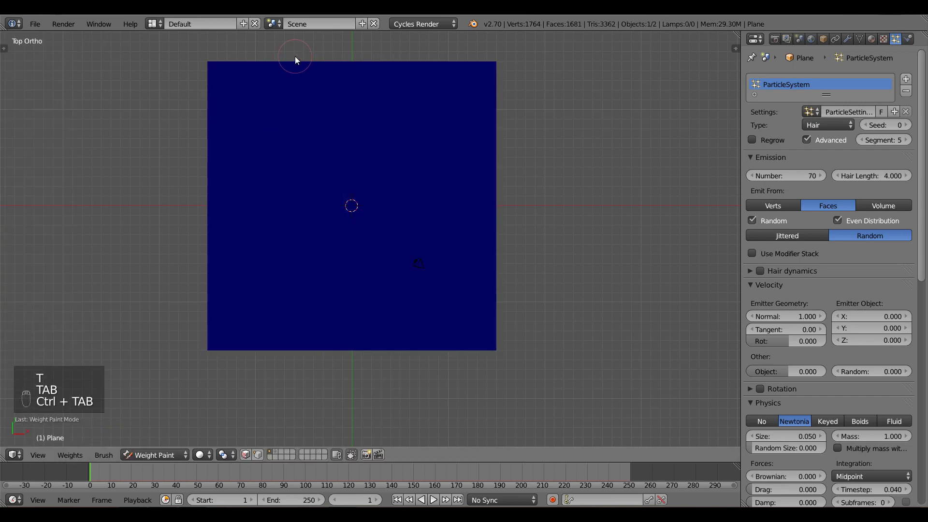
key(f)
click(307, 89)
mouse_move(303, 73)
mouse_down()
mouse_move(317, 99)
mouse_move(310, 239)
mouse_move(299, 65)
mouse_move(306, 245)
mouse_move(429, 187)
mouse_move(307, 232)
mouse_move(276, 220)
mouse_move(365, 257)
mouse_move(414, 190)
mouse_move(445, 181)
mouse_move(382, 111)
mouse_move(338, 90)
mouse_up()
mouse_move(387, 202)
mouse_down()
mouse_move(375, 150)
mouse_move(300, 157)
mouse_move(285, 87)
mouse_move(247, 110)
mouse_up()
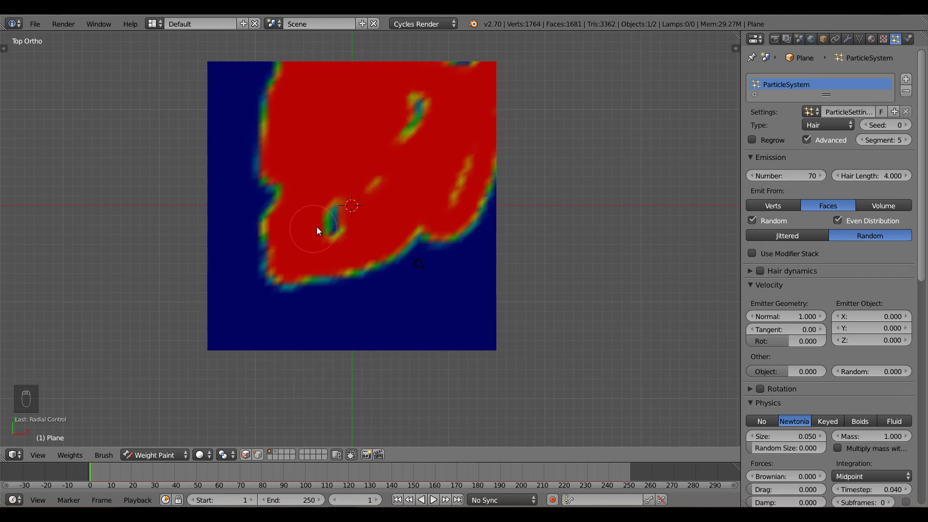
drag(317, 228, 455, 77)
mouse_move(468, 240)
mouse_down()
mouse_move(340, 271)
mouse_move(318, 243)
mouse_move(297, 135)
mouse_up()
drag(419, 250, 275, 271)
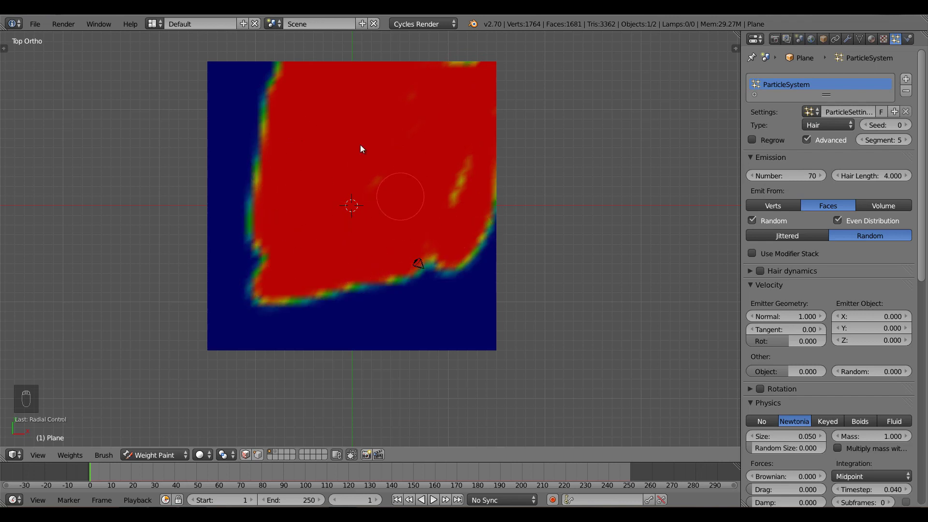
key(ctrl+Tab)
key(ctrl+s)
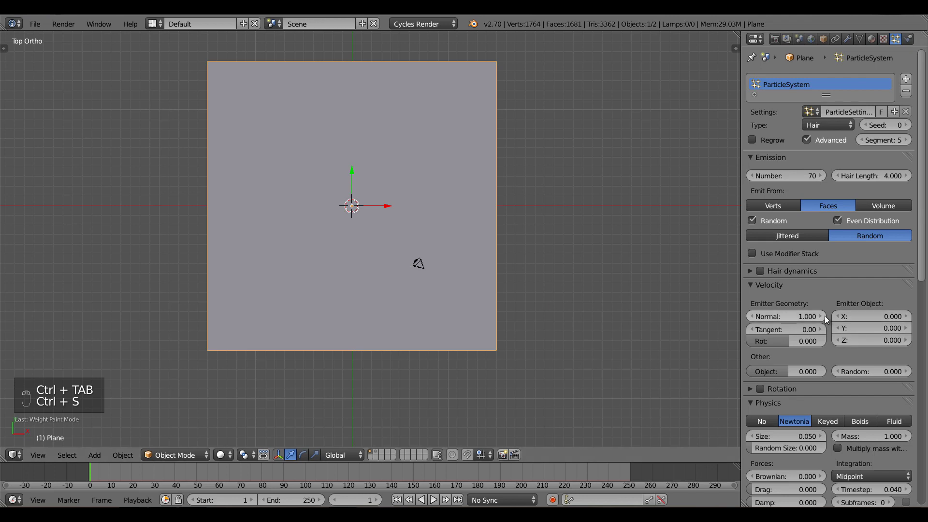
Render the plane's hair particles as a group, using Spheres as the dupli group.
scroll(826, 319, down, 10)
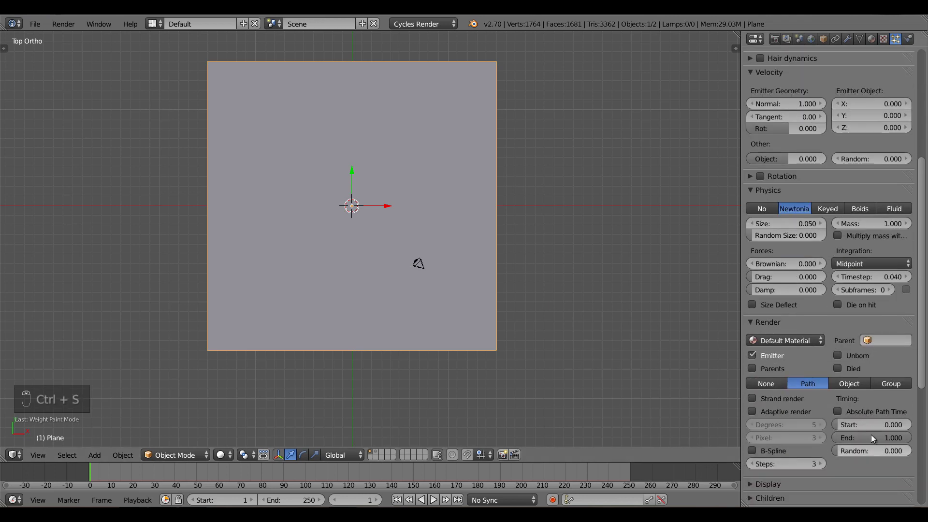
click(895, 383)
click(840, 398)
click(801, 275)
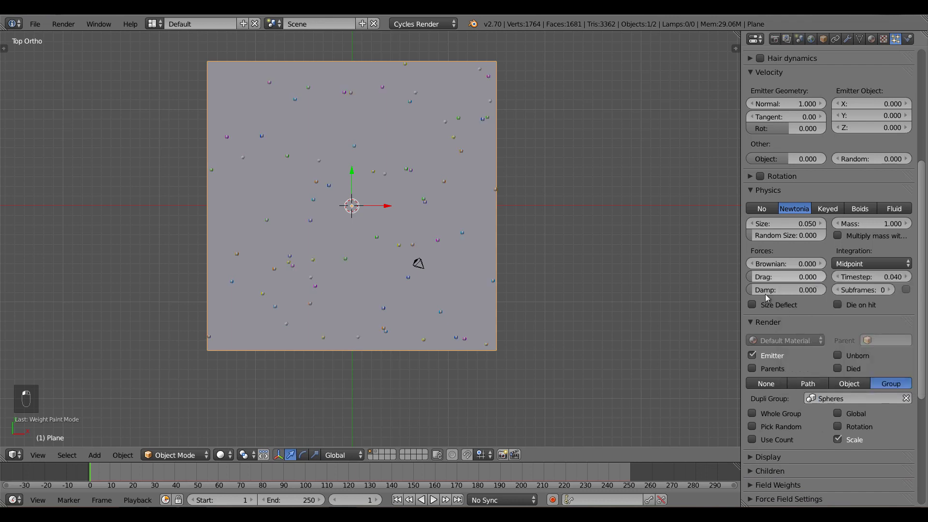
middle_drag(479, 309, 500, 250)
scroll(501, 250, up, 3)
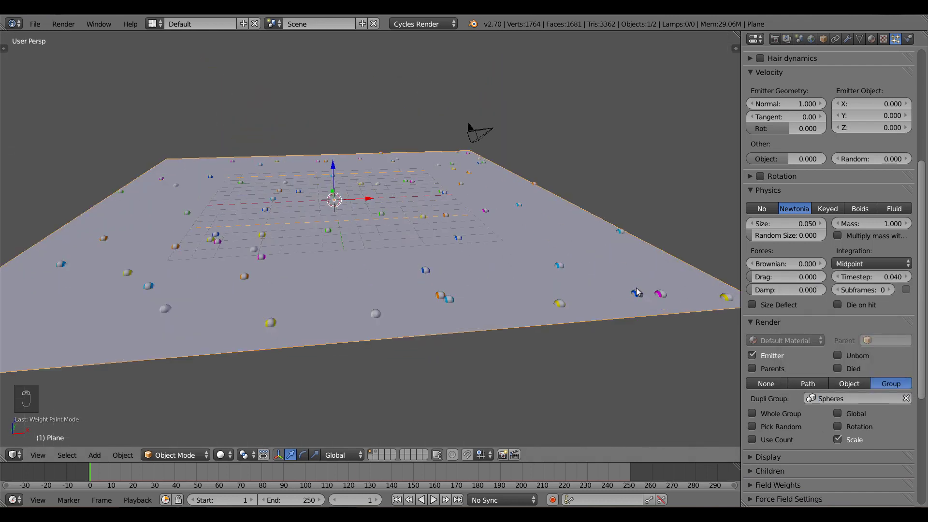
scroll(438, 323, up, 4)
middle_drag(438, 323, 443, 308)
On layer 2, move the white-banded sphere's whole mesh up 1 unit along Z in edit mode, keeping its origin in place.
key(2)
right_click(314, 187)
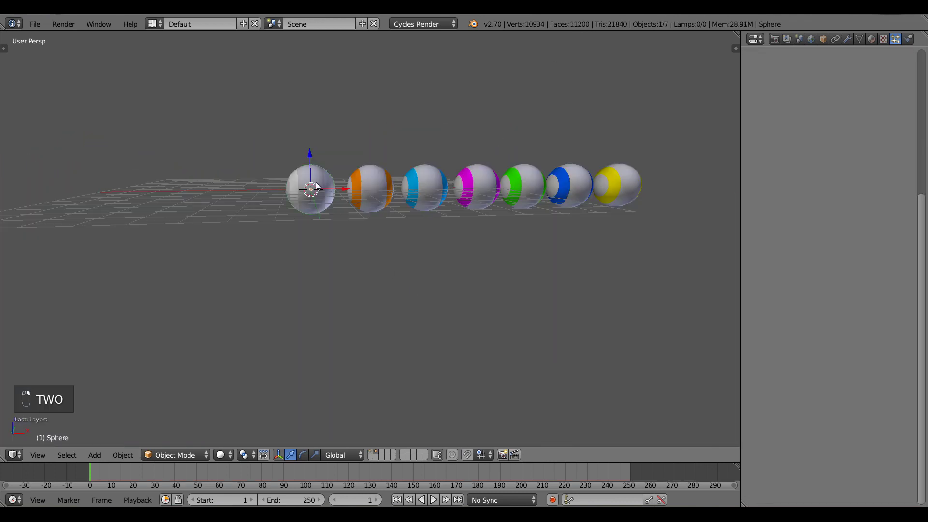
key(KP_1)
shift+middle_drag(367, 227, 271, 249)
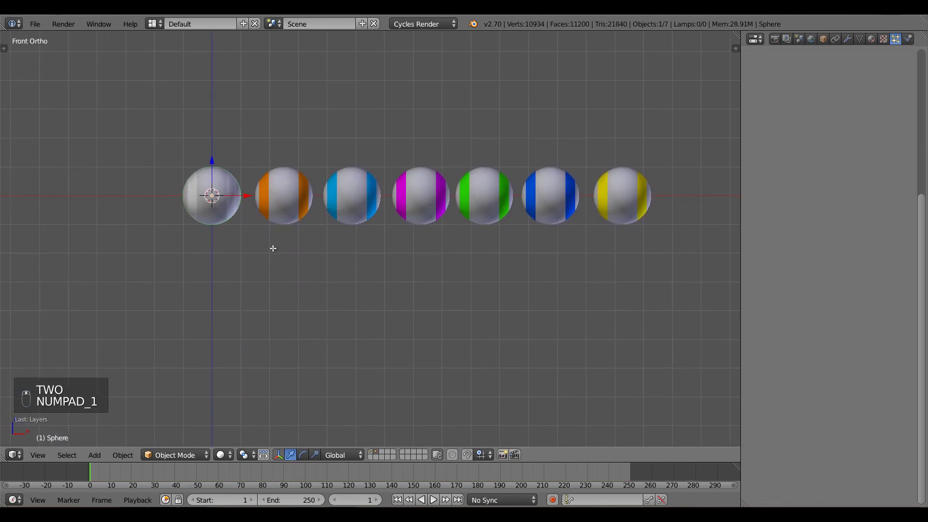
key(Tab)
key(a)
key(a)
key(a)
key(a)
key(g)
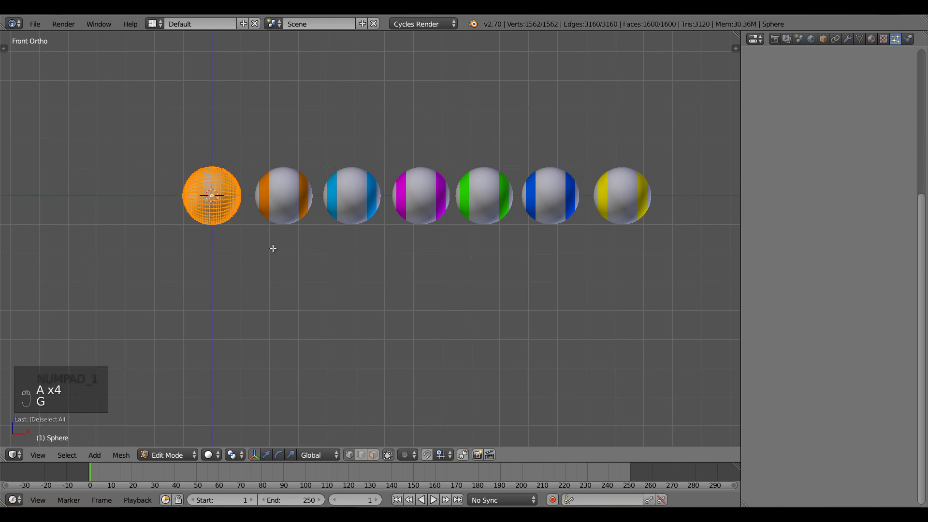
key(z)
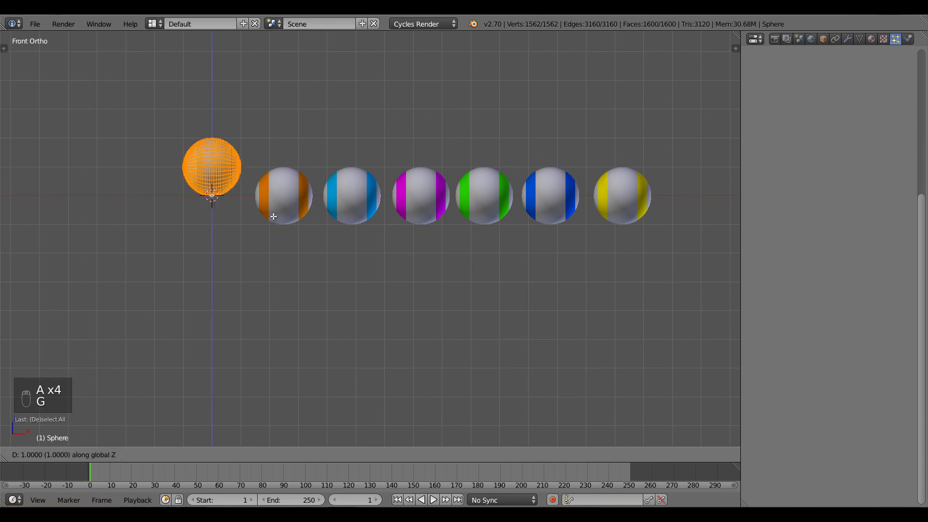
click(273, 217)
key(Tab)
Move the orange-banded sphere's mesh up along Z in edit mode, level with the raised white-banded sphere.
right_click(284, 205)
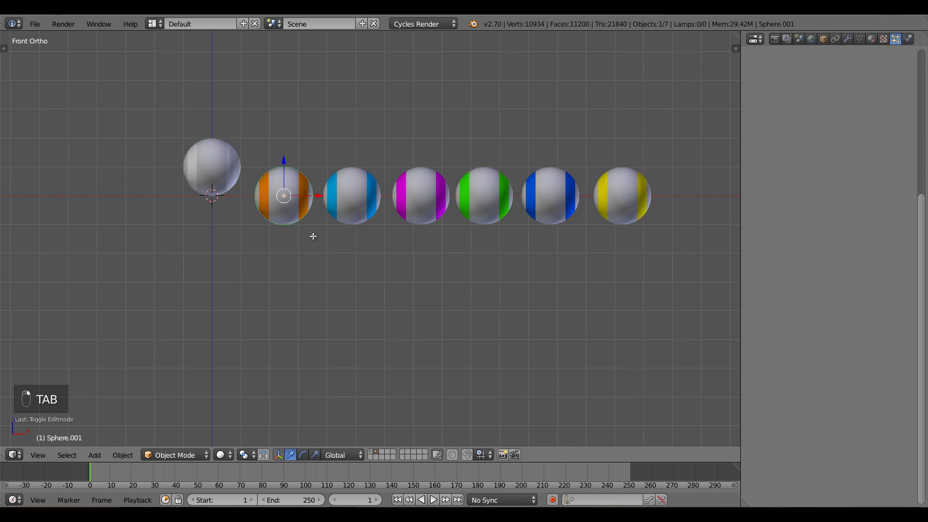
key(Tab)
key(a)
key(a)
key(a)
key(a)
key(a)
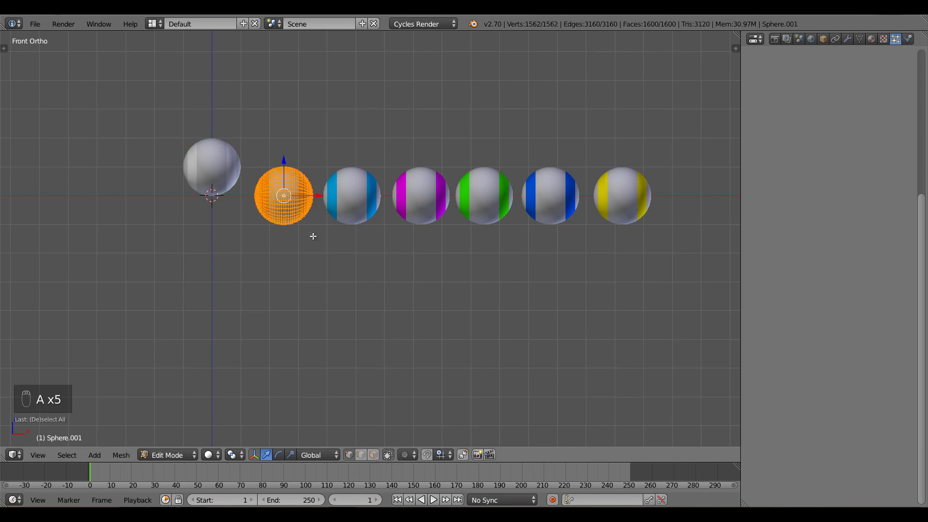
key(g)
key(z)
click(315, 216)
key(Tab)
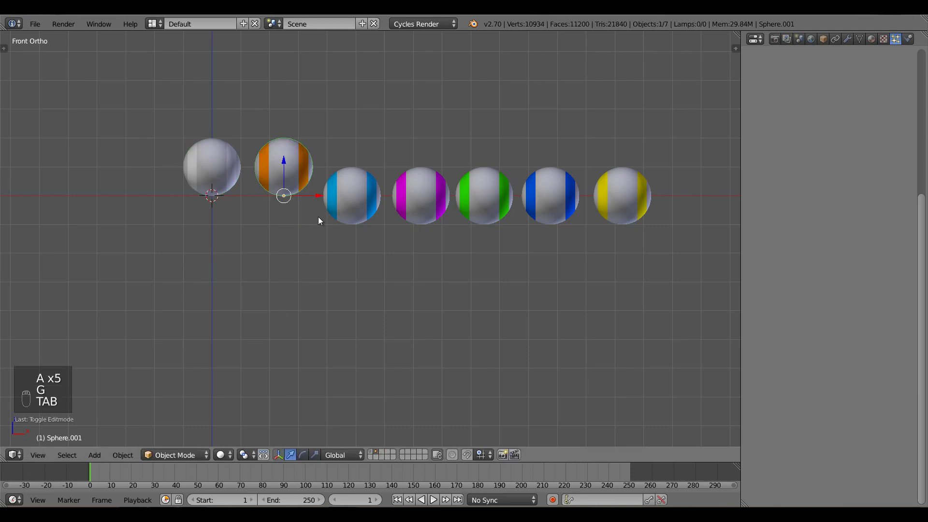
Move the light-blue-banded sphere's mesh up along Z in edit mode, so that its origin sits at its base.
right_click(354, 219)
key(Tab)
key(a)
key(a)
key(a)
key(a)
key(a)
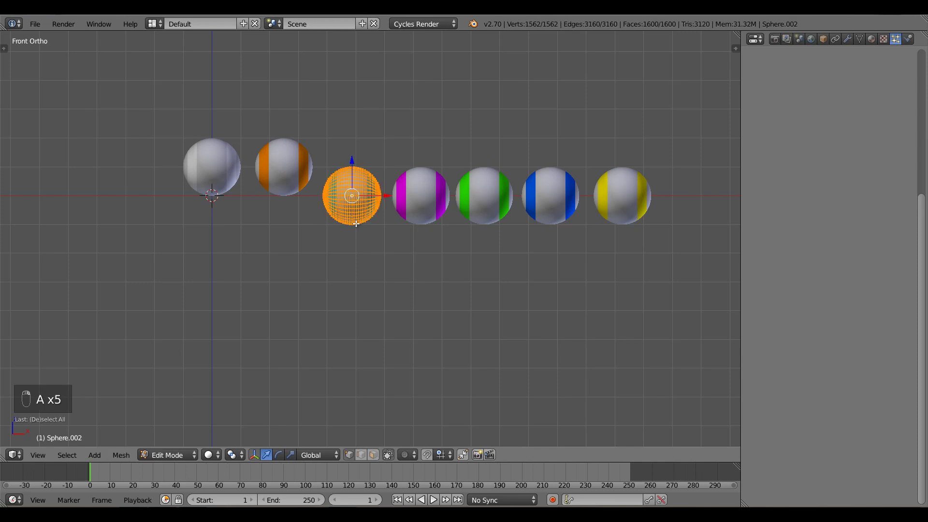
key(g)
click(357, 197)
key(Tab)
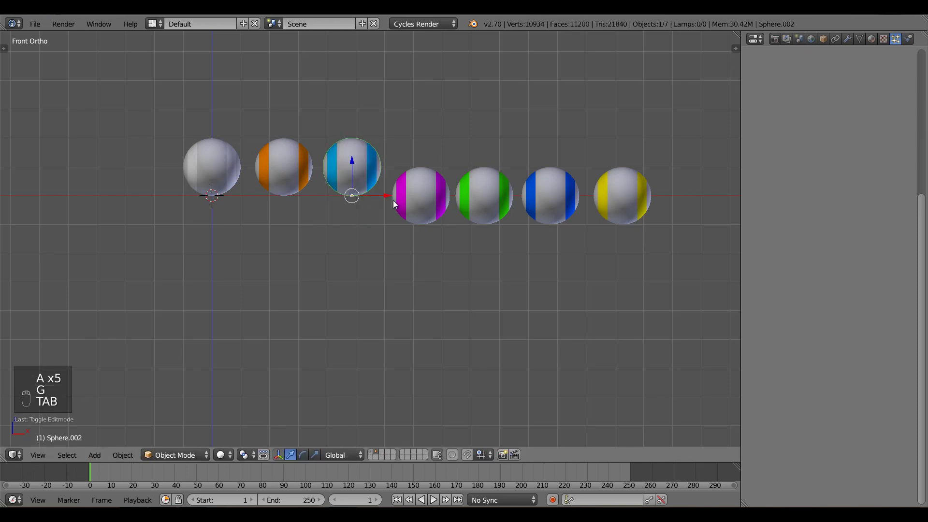
Move the magenta-banded sphere's whole mesh up along Z in edit mode, level with the raised spheres.
right_click(408, 203)
key(Tab)
key(a)
key(a)
key(a)
key(a)
key(a)
key(g)
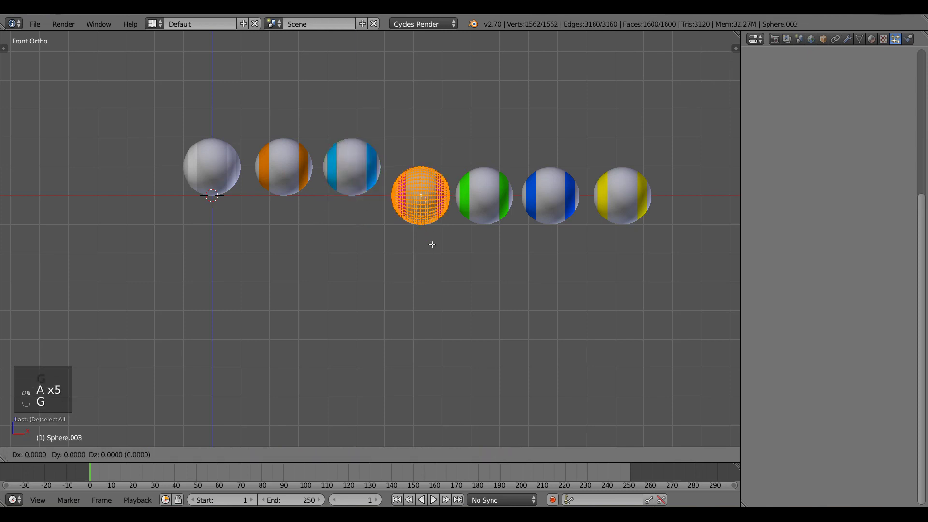
click(431, 216)
key(Tab)
Move the green-banded sphere's whole mesh up 1 unit along Z in edit mode, keeping its origin in place.
right_click(468, 209)
key(Tab)
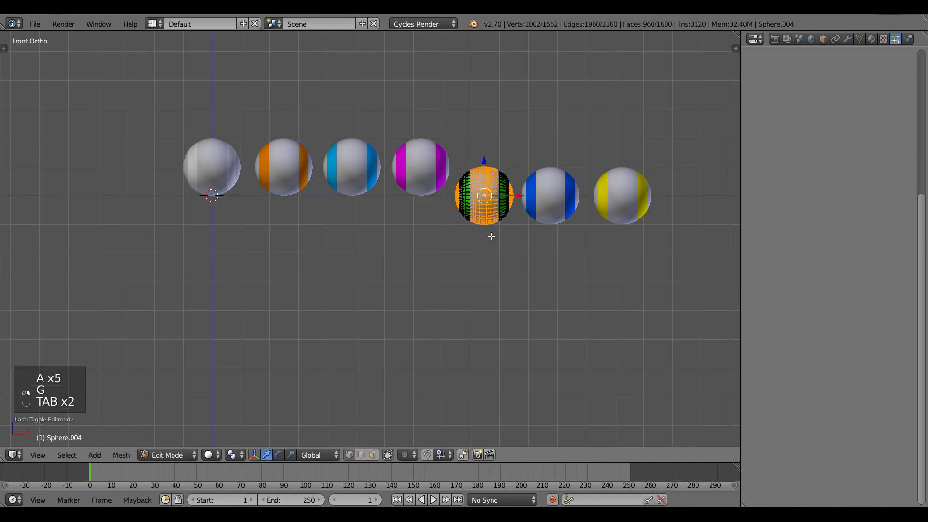
key(a)
key(a)
key(a)
key(a)
key(g)
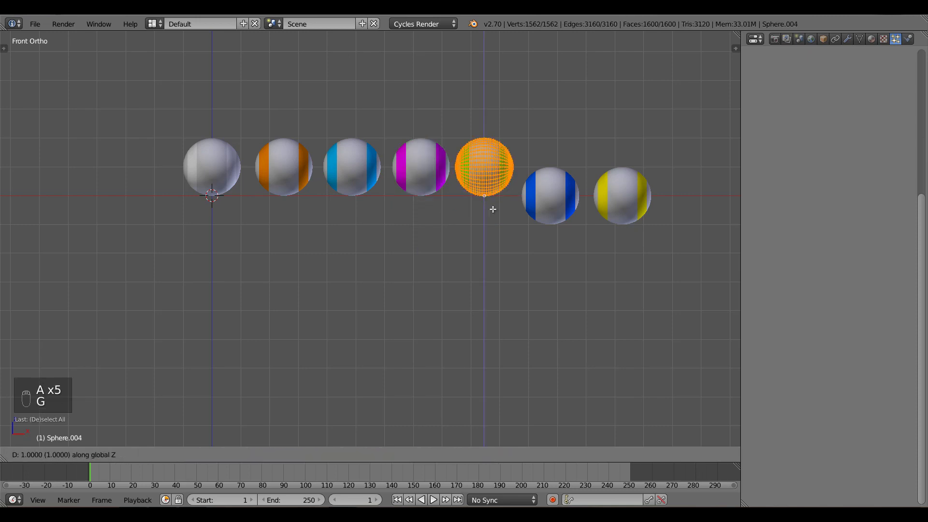
click(491, 207)
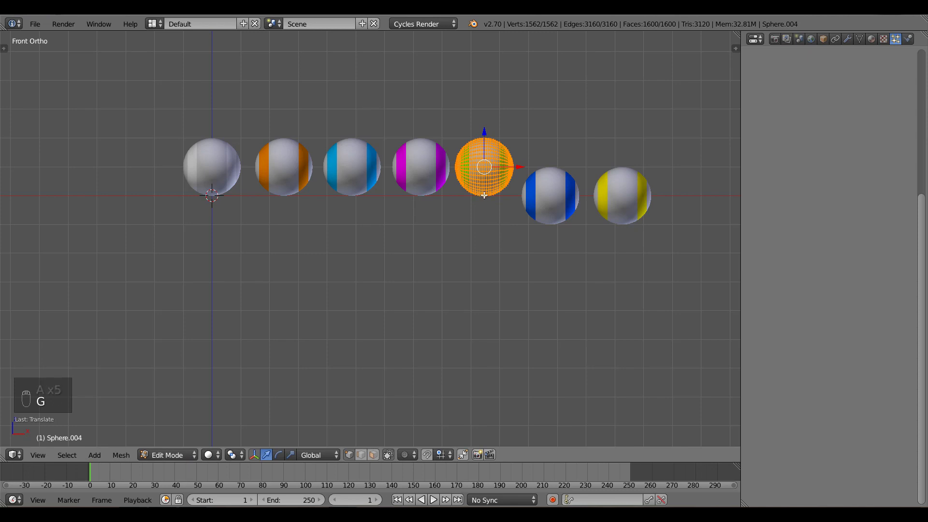
key(Tab)
Raise the dark-blue-banded sphere's whole mesh along Z in edit mode so that its origin sits at its base.
right_click(532, 208)
key(Tab)
key(g)
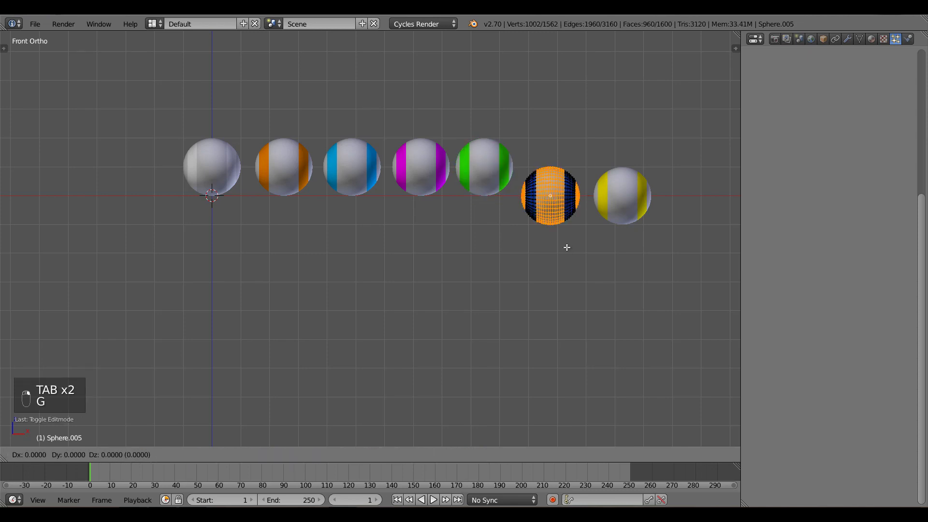
right_click(567, 247)
key(a)
key(a)
key(a)
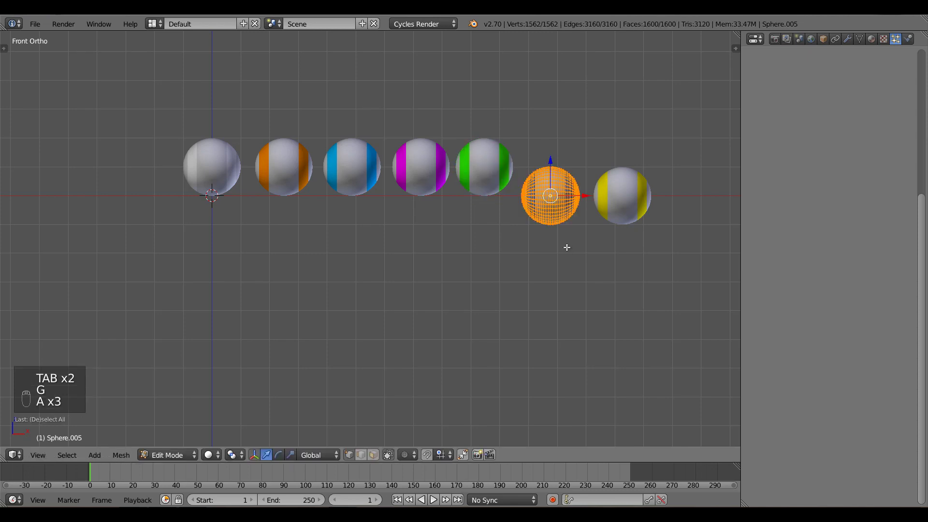
key(f)
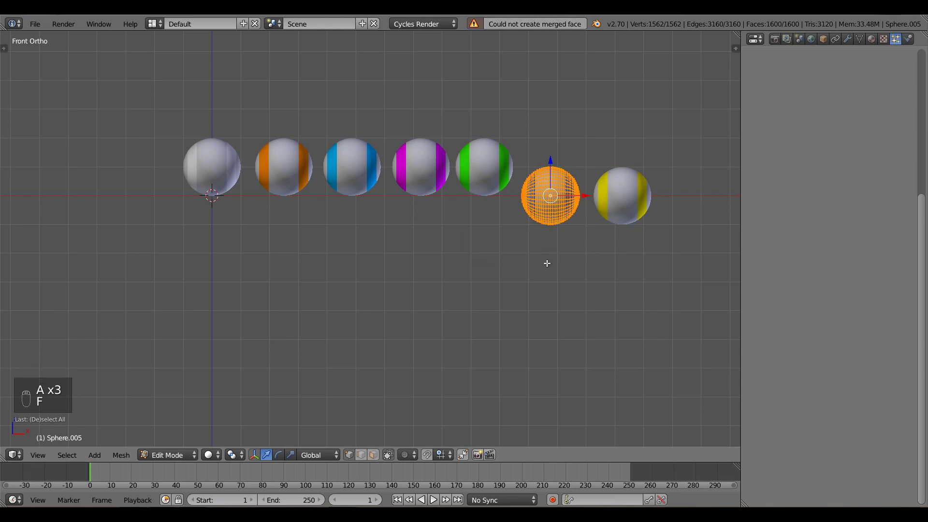
key(g)
right_click(602, 207)
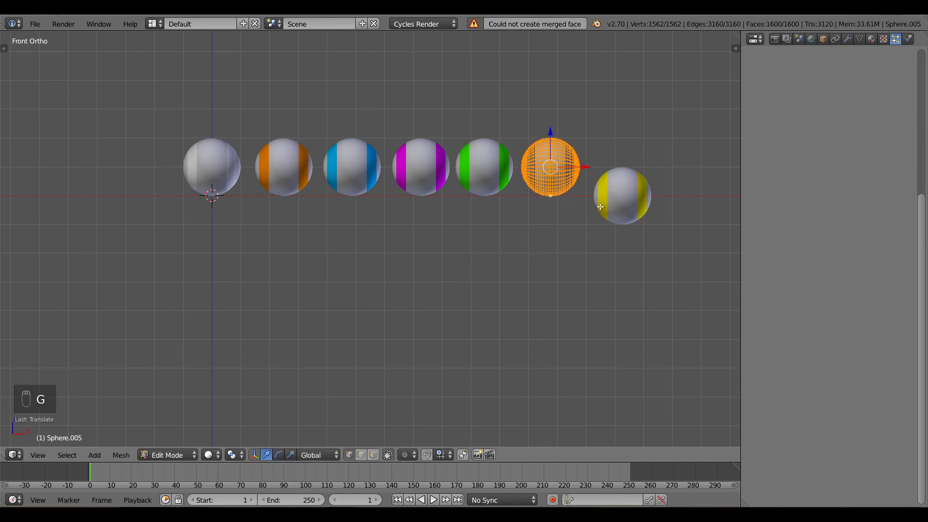
key(Tab)
Move the yellow-banded sphere's whole mesh up 1 unit along Z in edit mode, keeping its origin in place.
right_click(616, 204)
key(Tab)
key(a)
key(a)
key(a)
key(a)
key(a)
key(g)
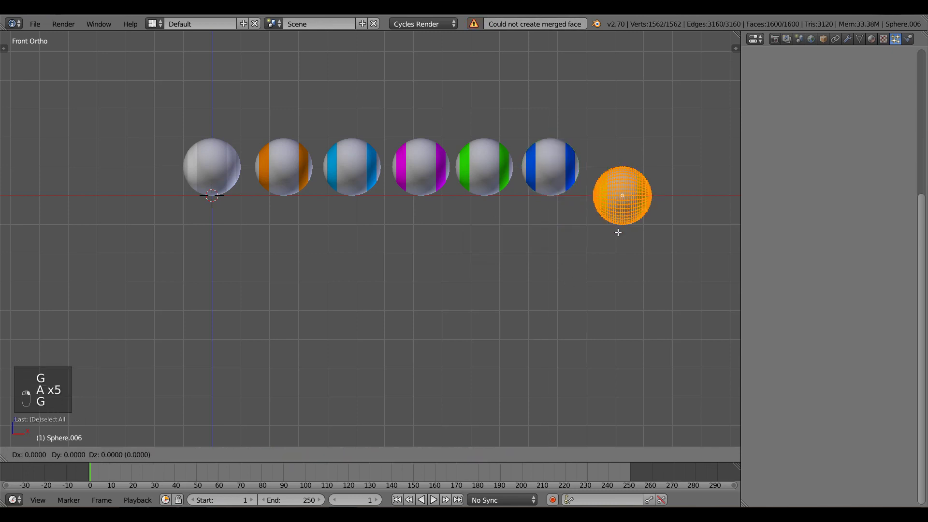
key(z)
key(1)
click(618, 210)
key(Tab)
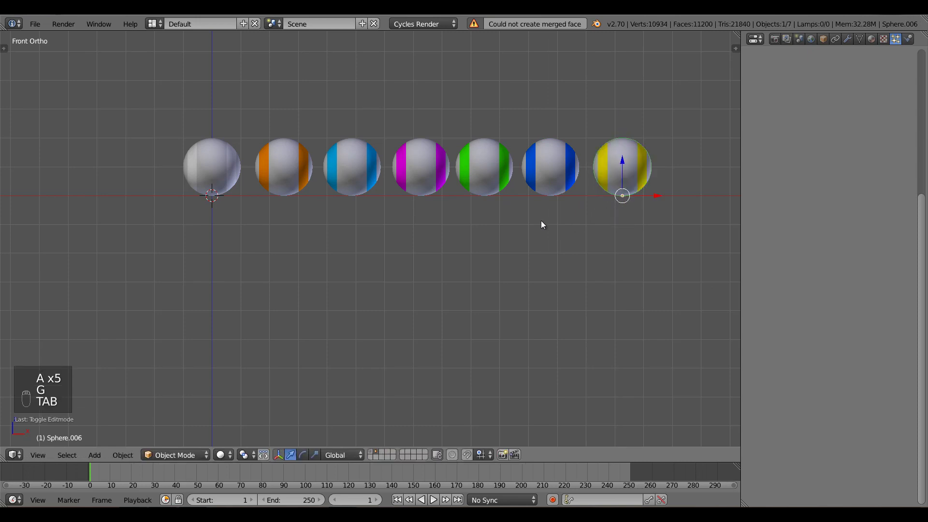
In top view, rotate the orange-, magenta- and dark-blue-banded spheres a quarter turn so their bands run along the X axis.
key(KP_7)
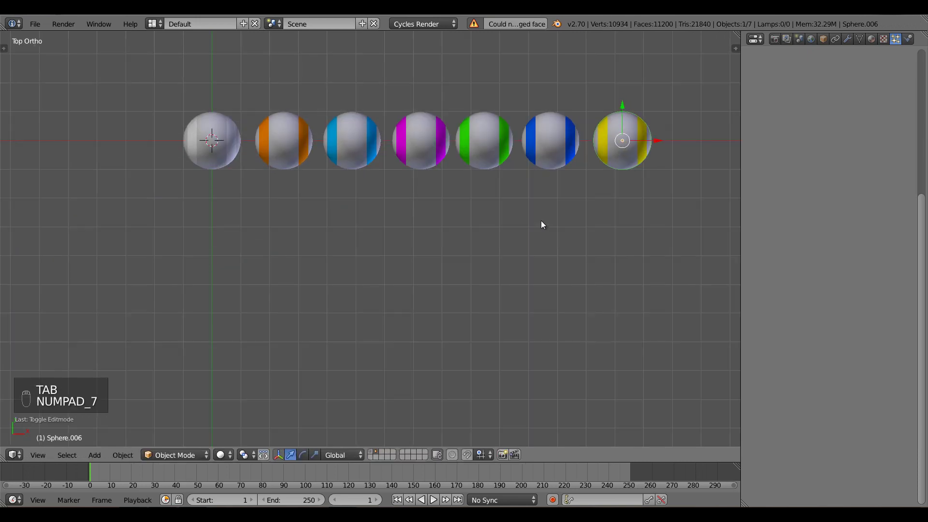
right_click(296, 138)
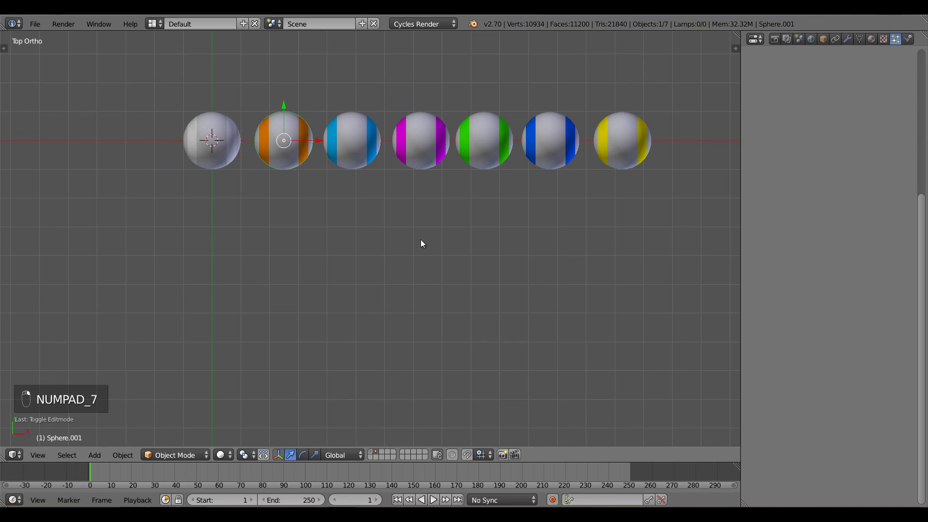
key(r)
click(364, 46)
right_click(436, 141)
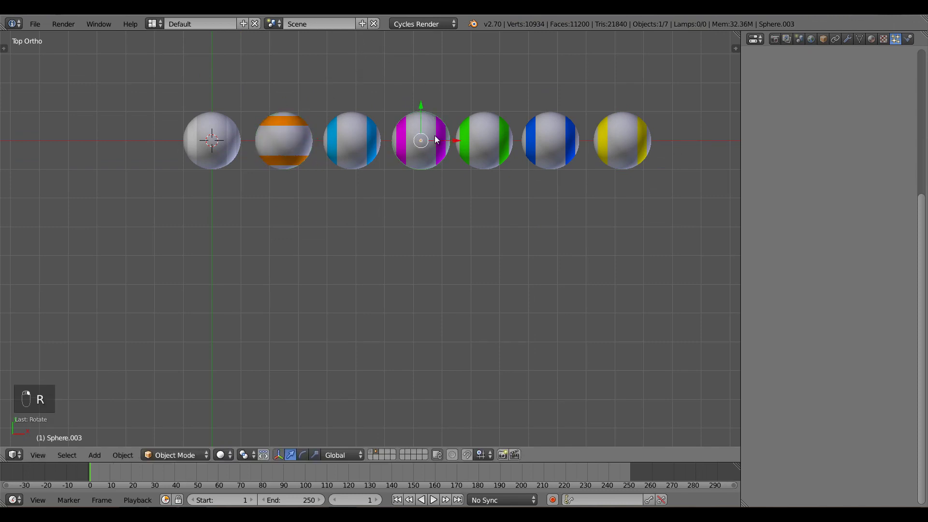
key(r)
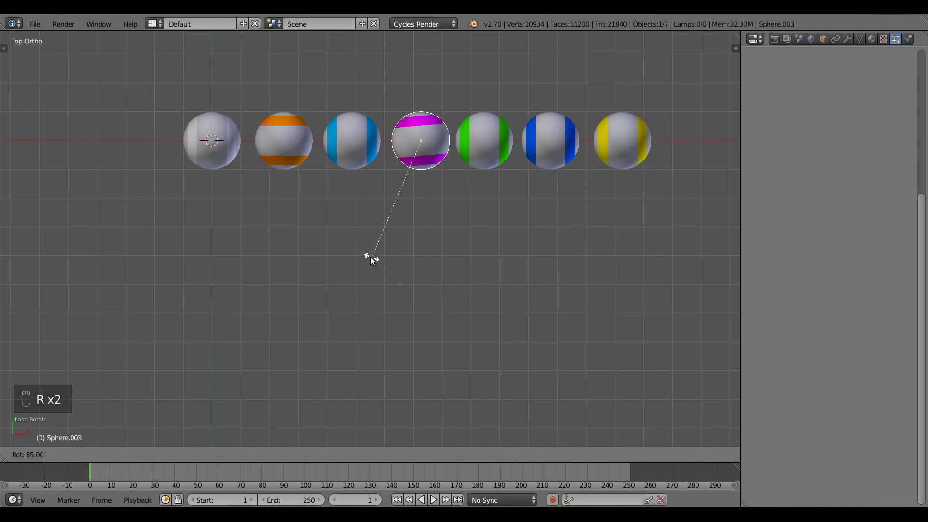
click(363, 255)
right_click(576, 156)
key(r)
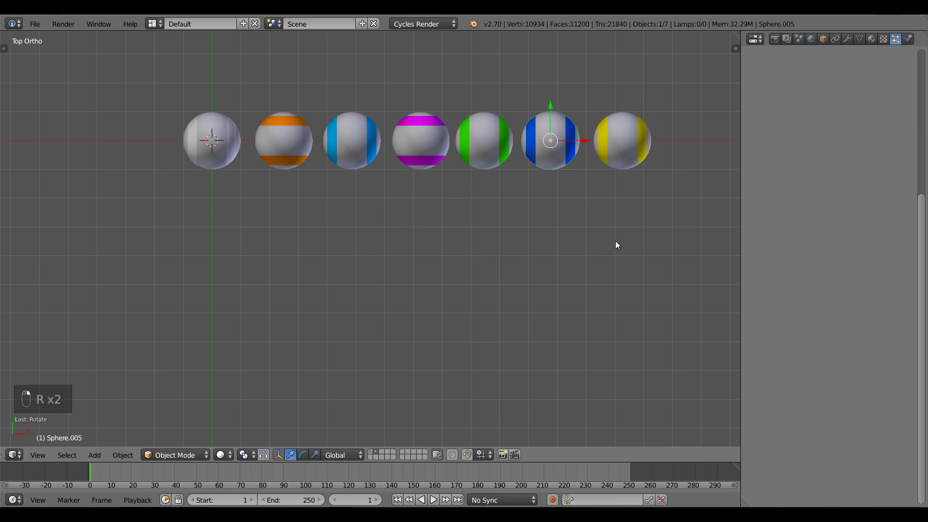
click(392, 240)
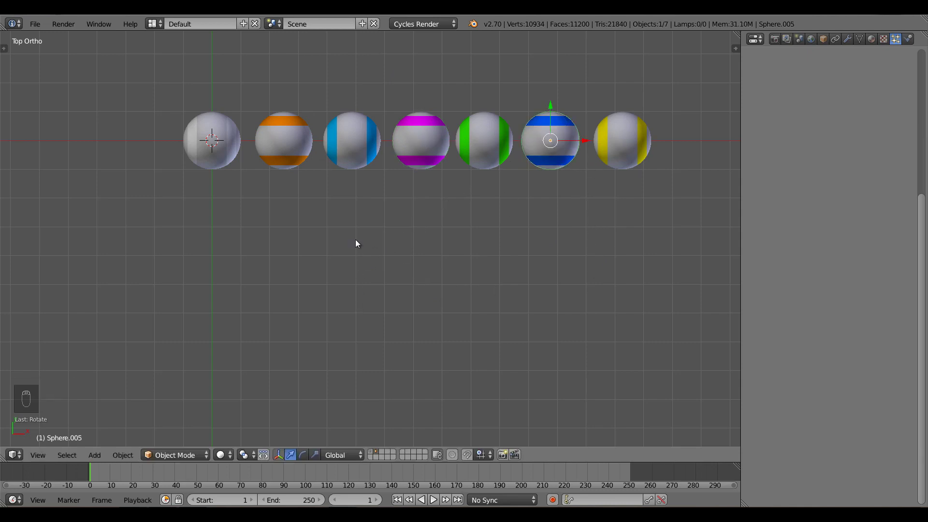
Show layer 1 with the plane selected at frame 0, and save the file.
key(a)
key(1)
middle_drag(364, 228, 371, 249)
right_click(373, 249)
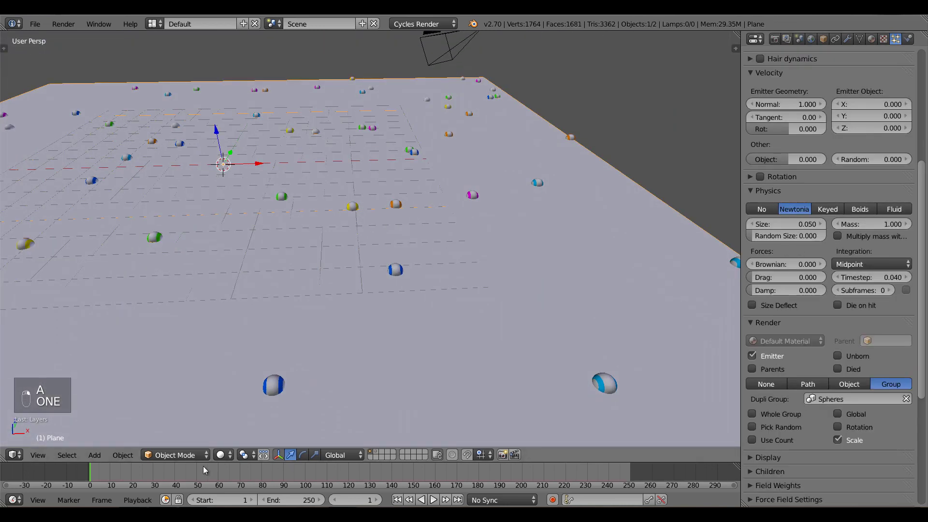
click(165, 469)
key(ctrl+s)
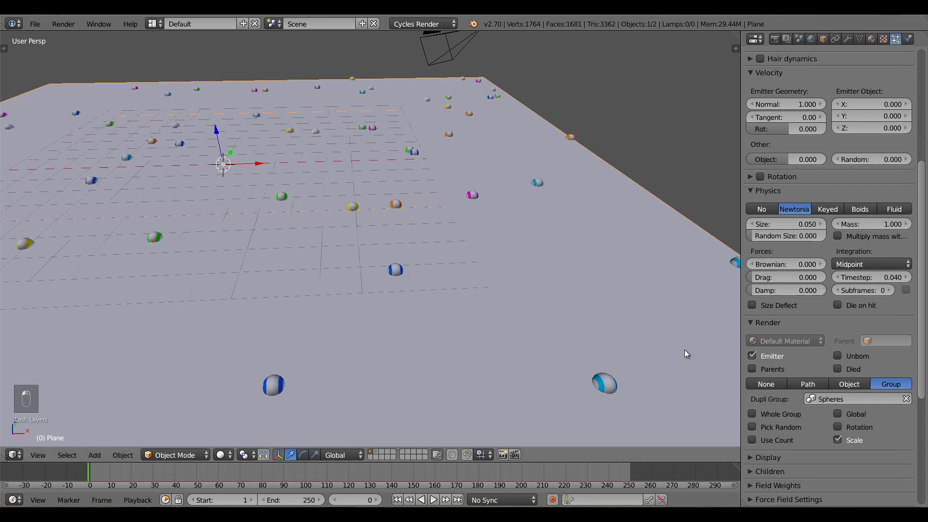
Enable Rotation for the Spheres group in the plane's particle render settings.
scroll(833, 367, down, 8)
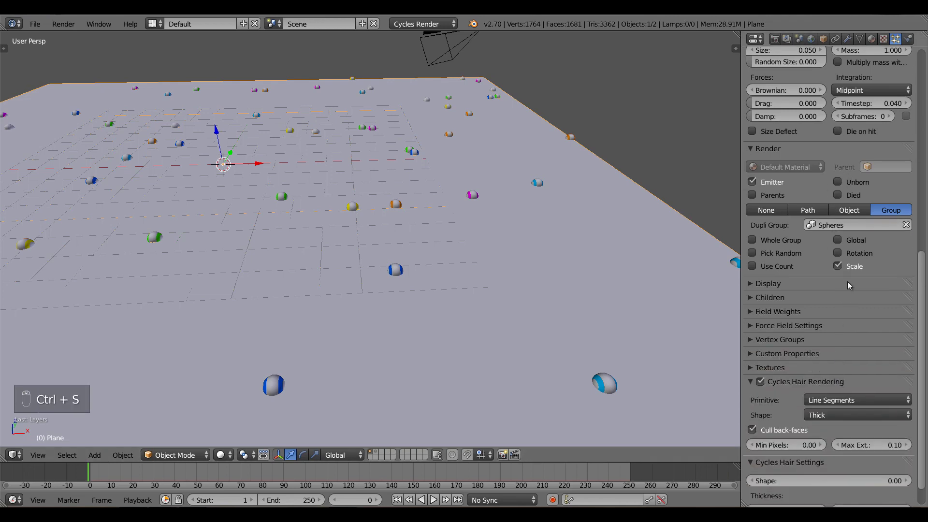
click(849, 255)
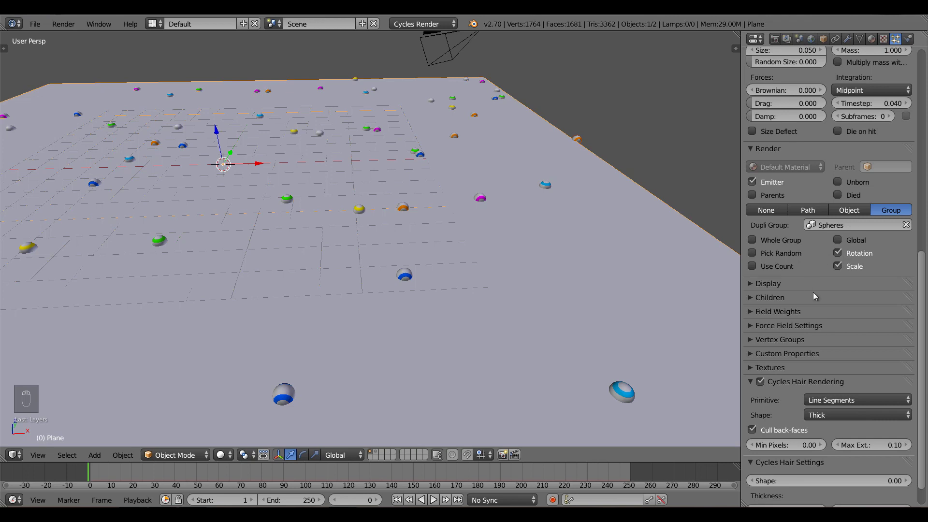
scroll(813, 292, up, 6)
scroll(814, 292, up, 11)
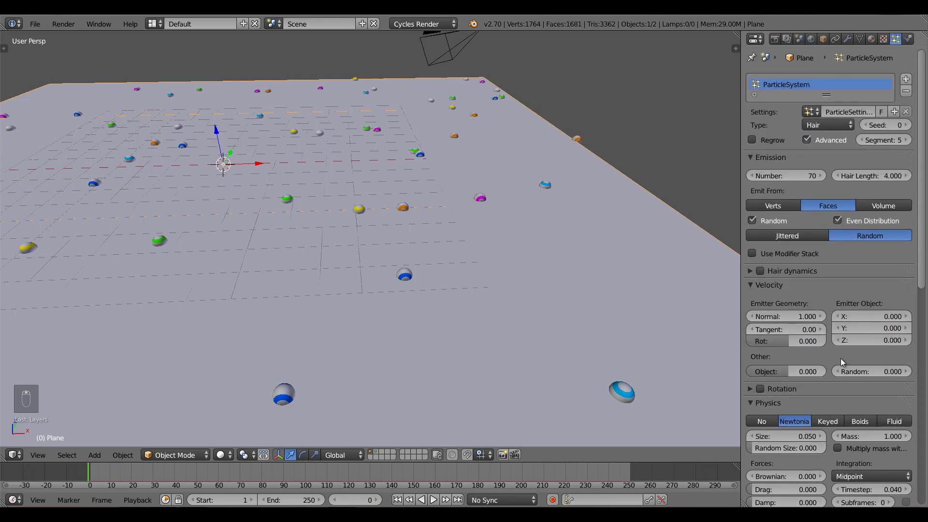
Assign the vertex group Group to the Density of the plane's hair particles.
scroll(841, 362, down, 7)
drag(922, 269, 926, 403)
click(797, 325)
click(808, 343)
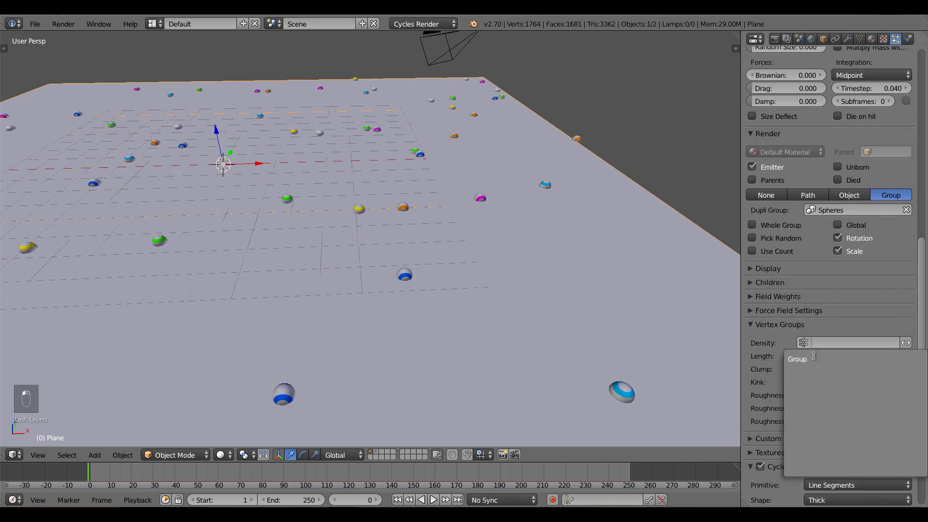
click(814, 361)
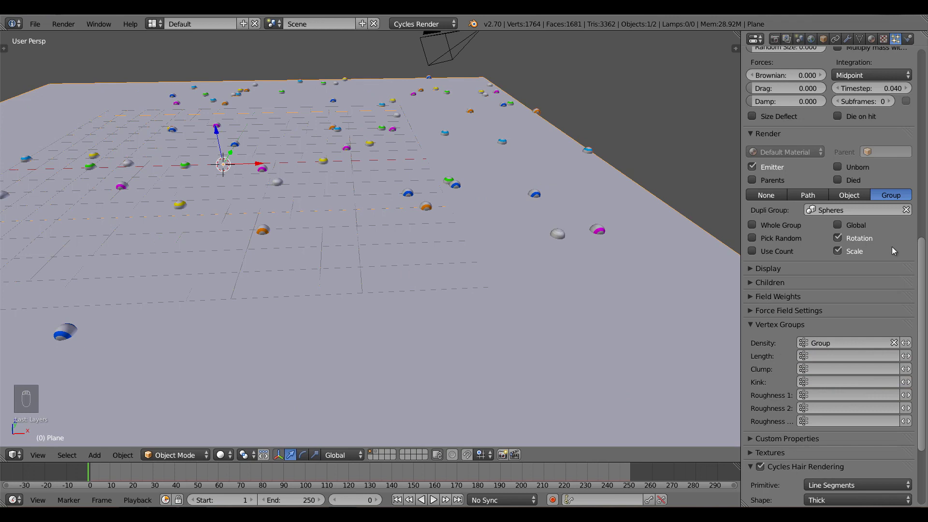
Increase the plane's particle size to 0.147 and save the file.
scroll(911, 265, up, 4)
drag(781, 112, 826, 112)
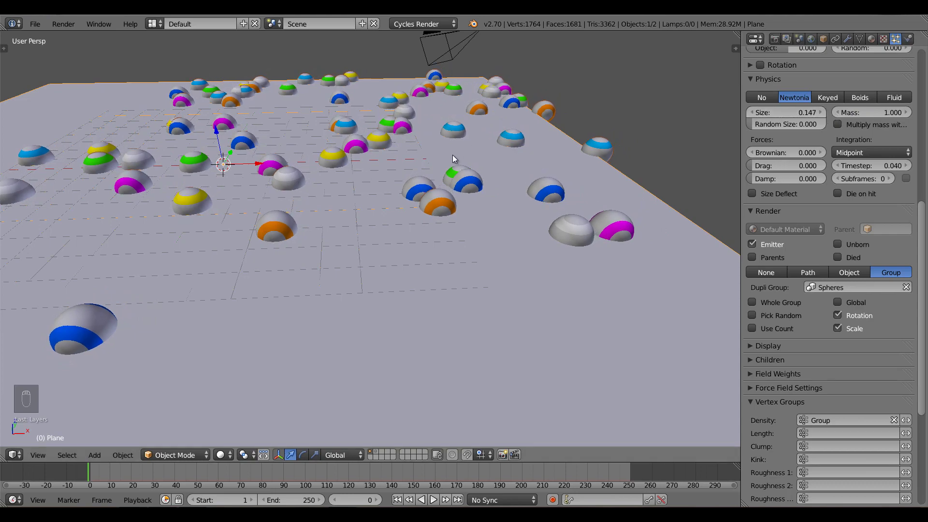
middle_drag(453, 155, 336, 148)
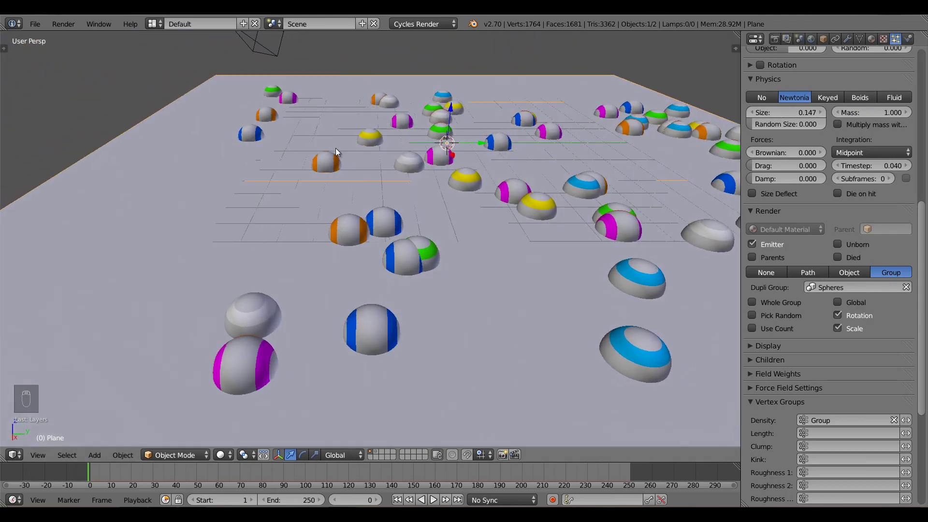
scroll(484, 308, up, 5)
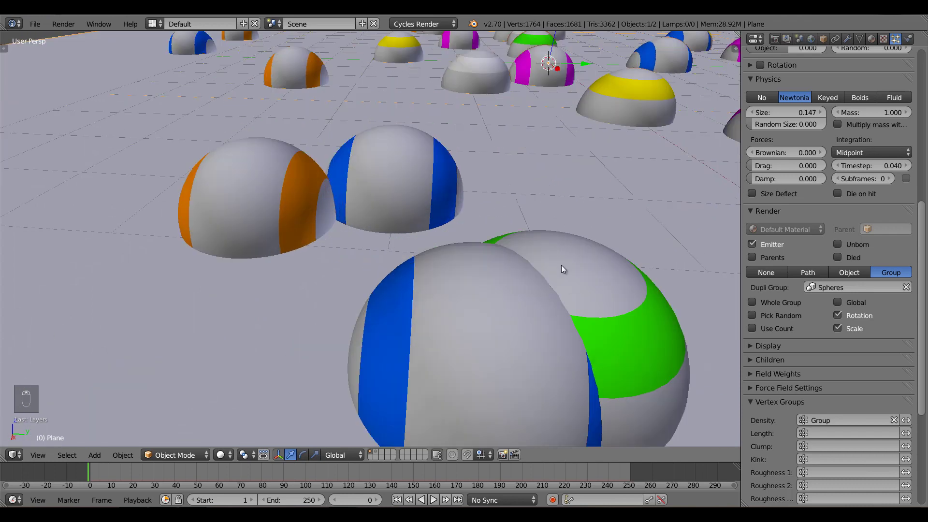
scroll(472, 261, down, 8)
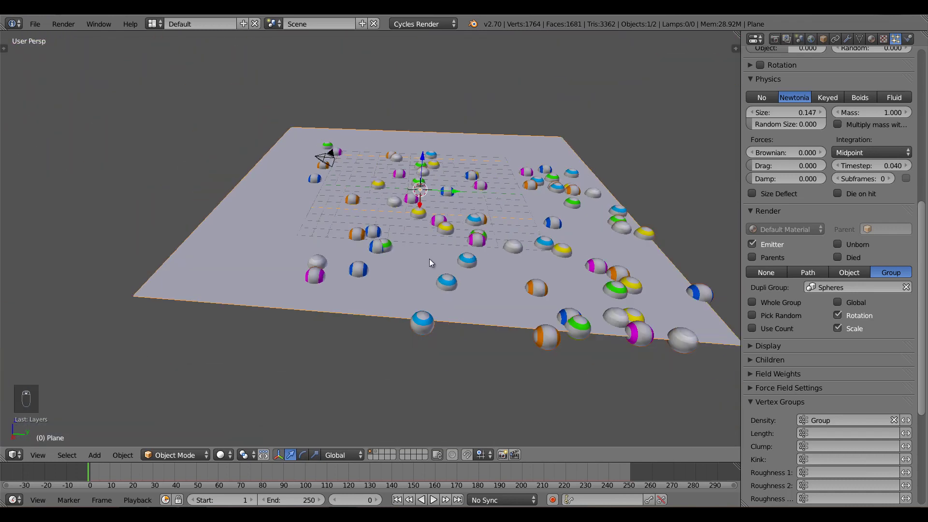
middle_drag(418, 262, 490, 254)
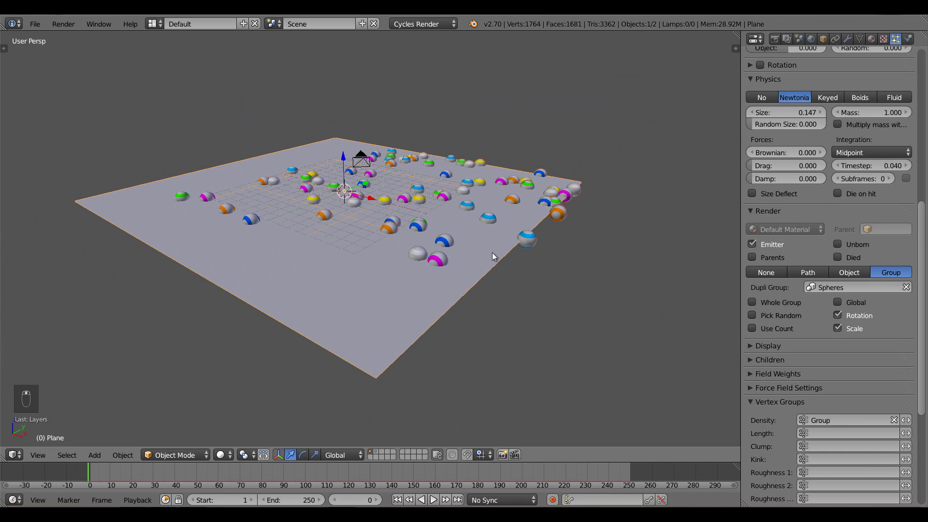
scroll(492, 254, up, 3)
middle_drag(399, 262, 483, 285)
middle_drag(317, 254, 351, 248)
key(ctrl+s)
click(436, 243)
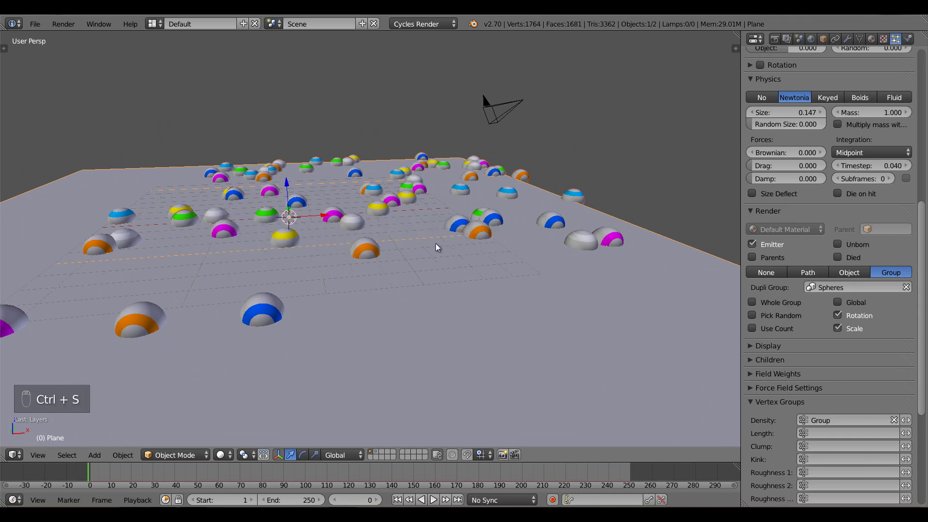
Save the file and set the Random velocity of the plane's hair particles to 0.005.
middle_drag(445, 257, 377, 338)
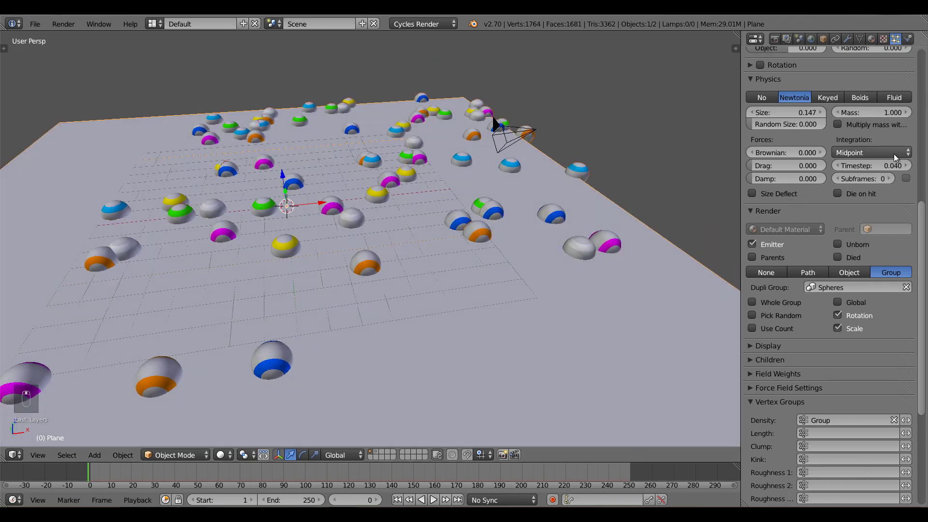
scroll(895, 154, up, 5)
scroll(894, 154, up, 10)
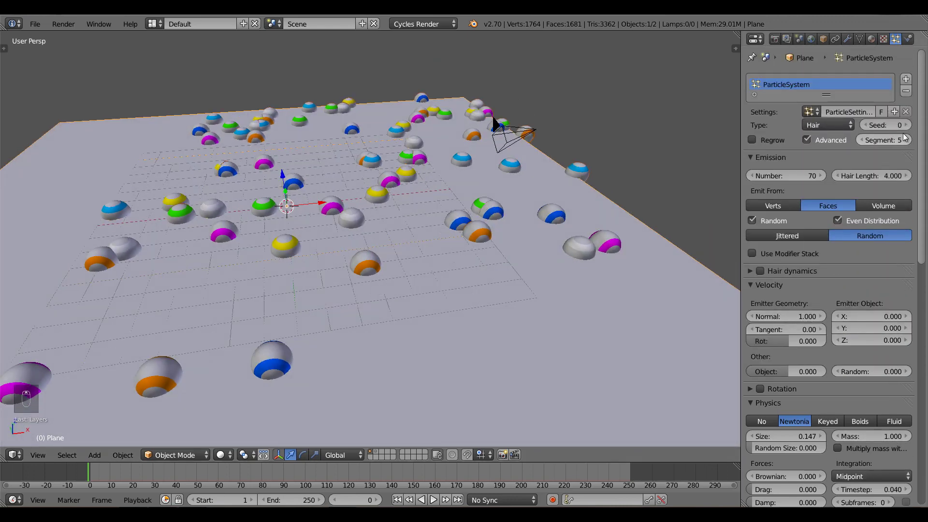
middle_drag(535, 254, 435, 259)
scroll(435, 258, up, 3)
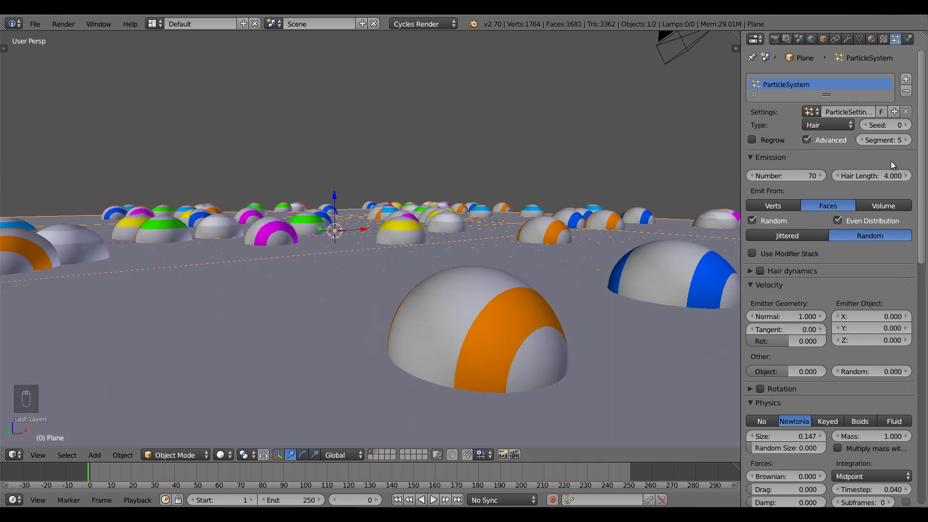
click(866, 127)
click(866, 127)
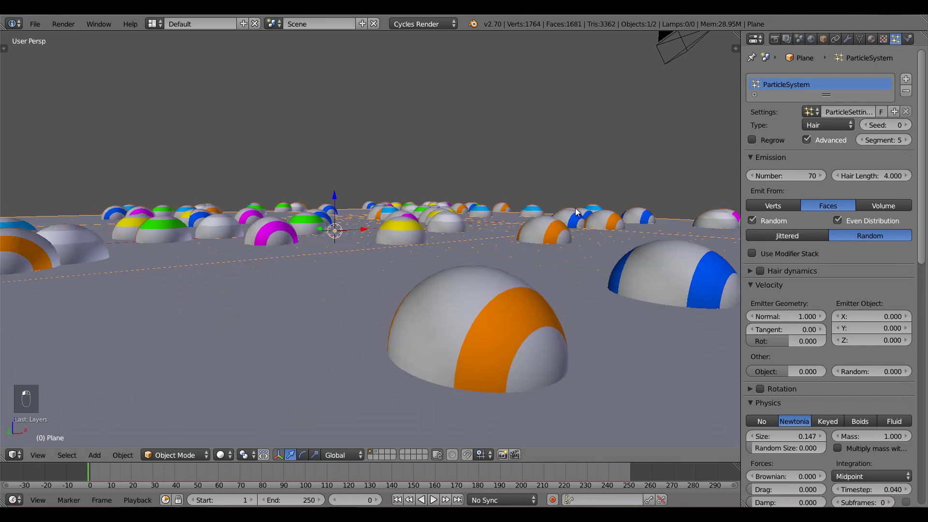
key(ctrl+s)
click(575, 211)
click(874, 371)
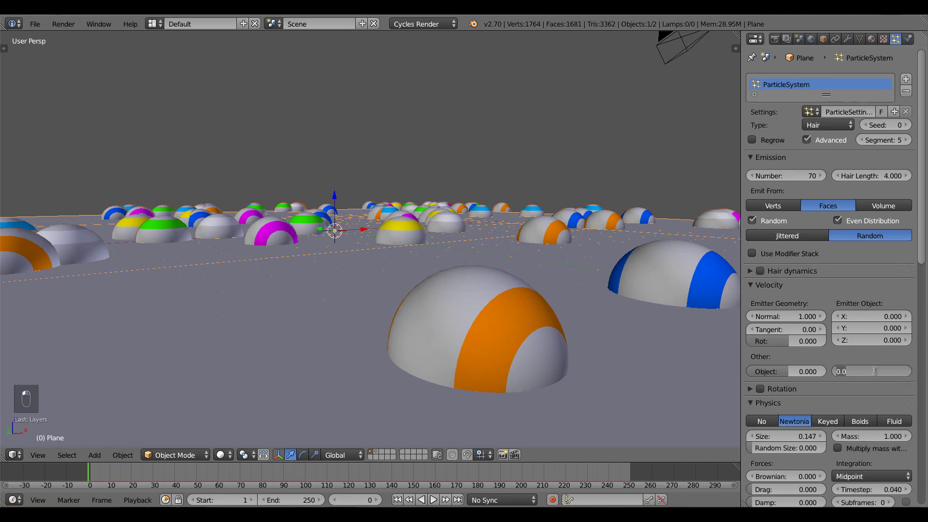
text(.005)
key(Return)
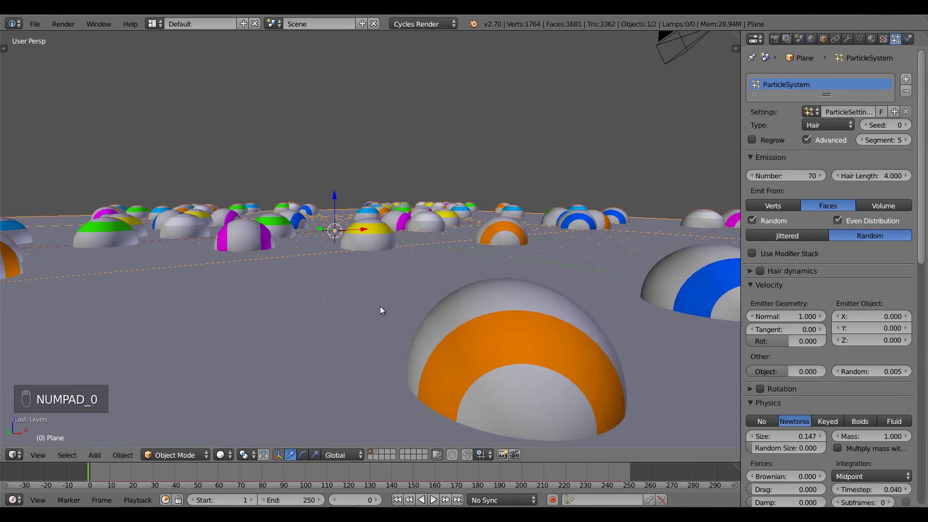
scroll(381, 307, down, 3)
middle_drag(430, 297, 419, 309)
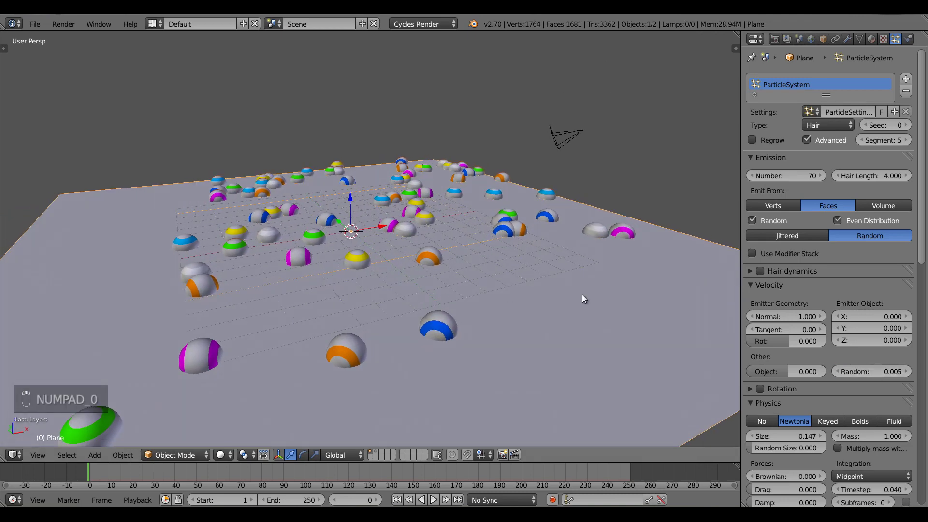
scroll(828, 433, down, 10)
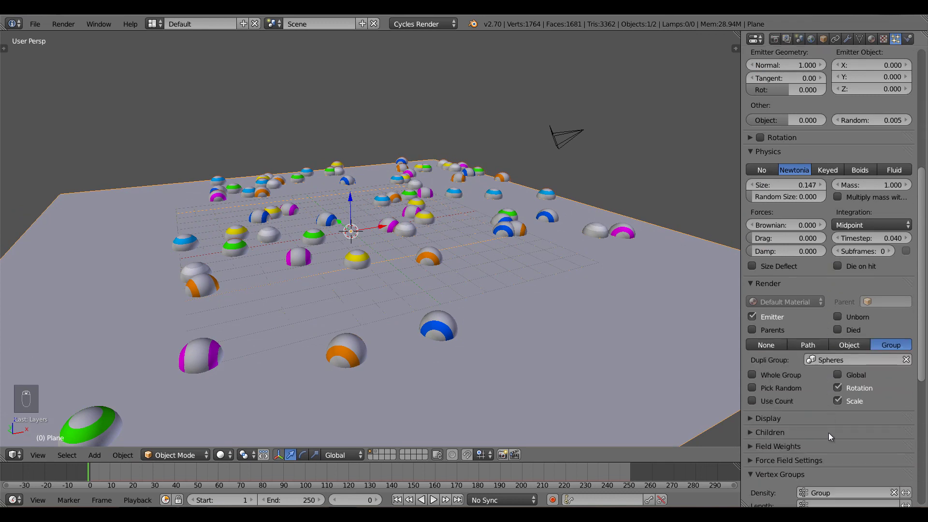
scroll(829, 433, down, 6)
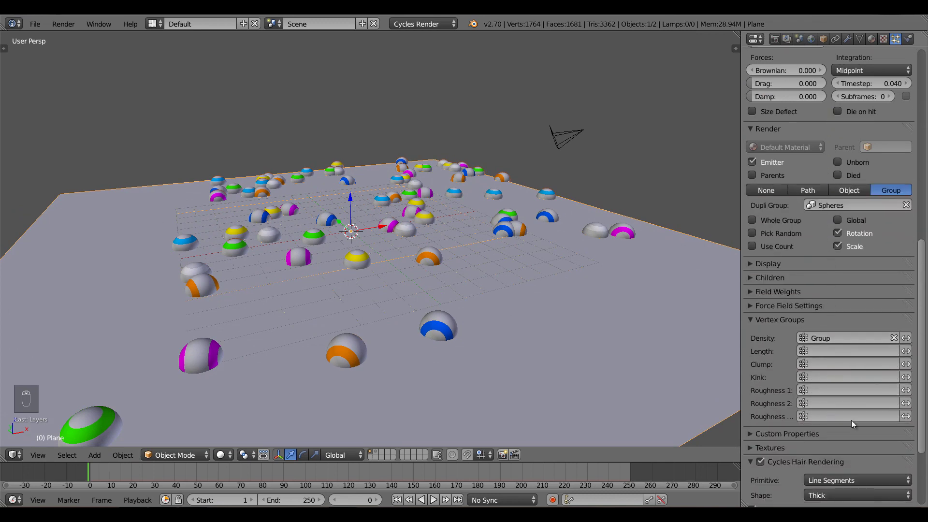
drag(923, 351, 915, 165)
Show the source spheres' layer and move all seven spheres along X in front view until their row is roughly centred on the origin.
key(2)
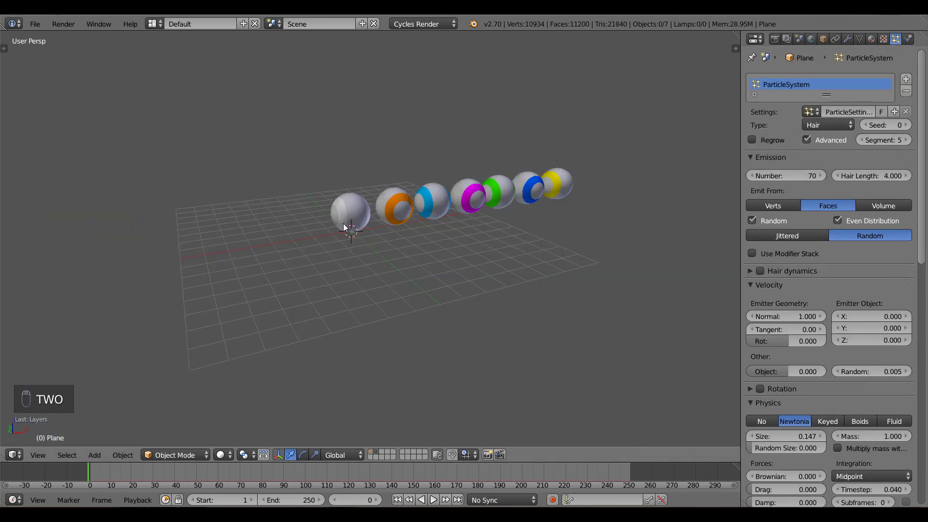
key(a)
key(a)
key(a)
key(KP_1)
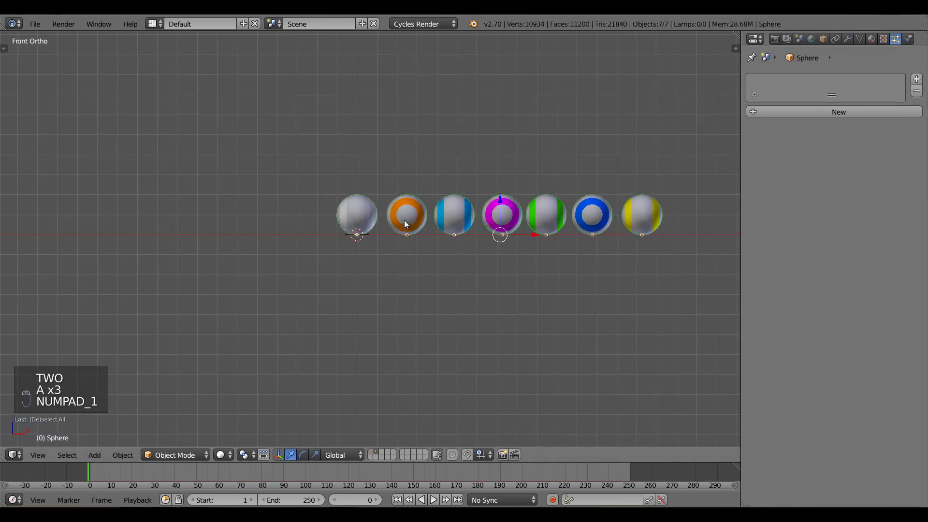
key(g)
key(x)
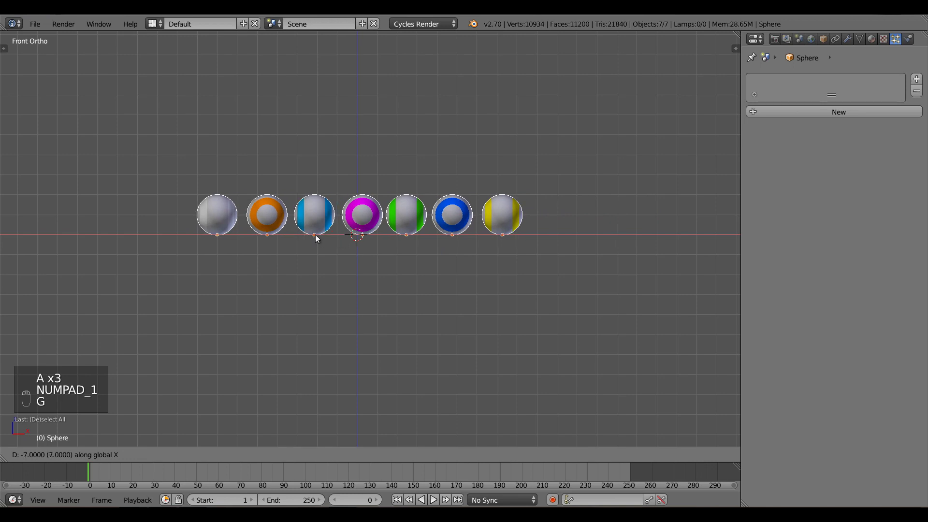
click(306, 232)
Try to lower the plane's mesh in Edit Mode and undo the move.
key(1)
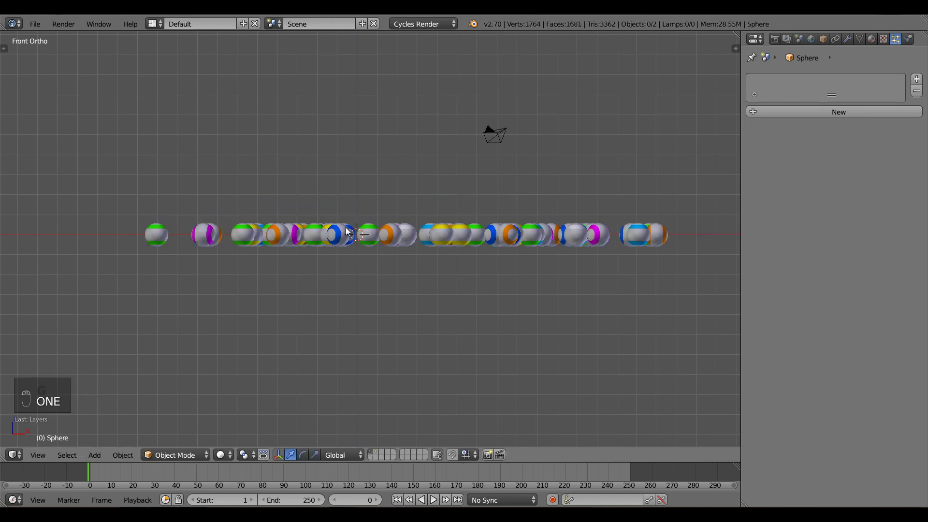
right_click(386, 235)
key(Tab)
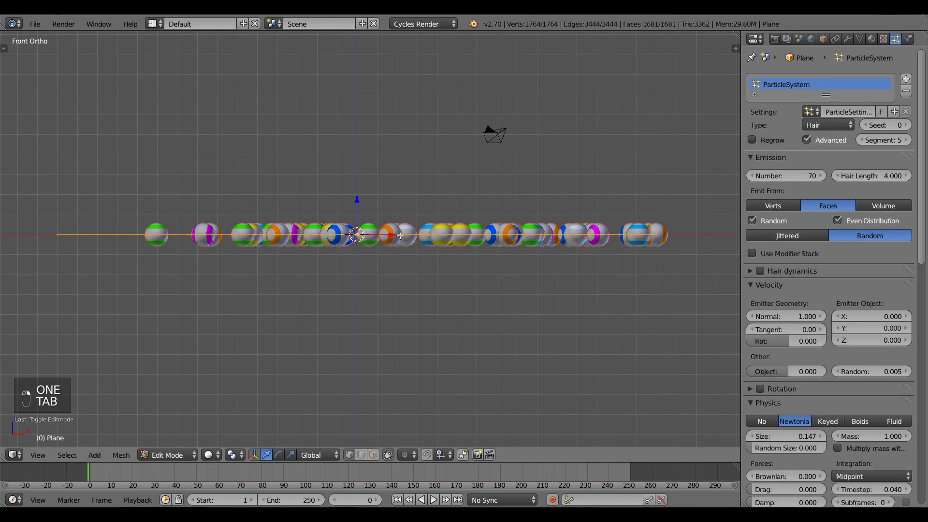
key(g)
click(400, 248)
key(Tab)
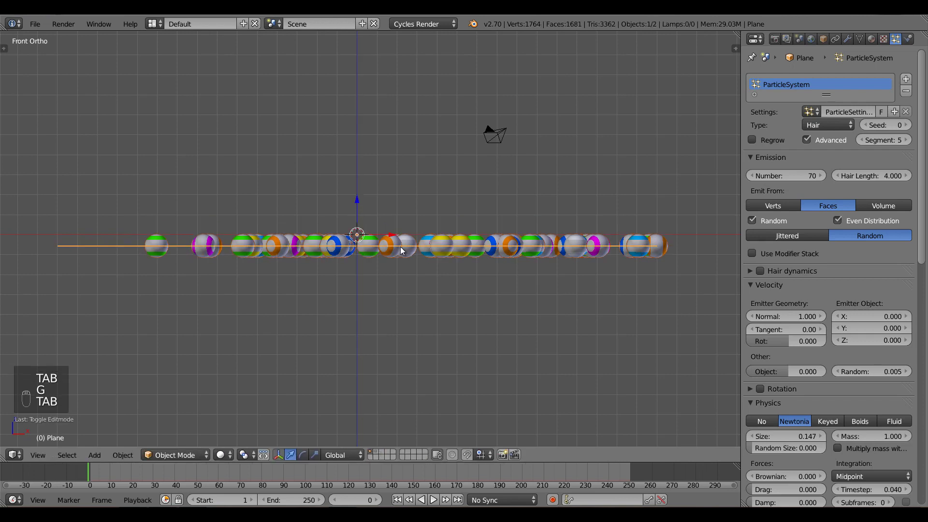
key(ctrl+z)
Show the source spheres alongside the plane and try moving the magenta-banded sphere's mesh along X in Edit Mode.
middle_drag(488, 245, 502, 271)
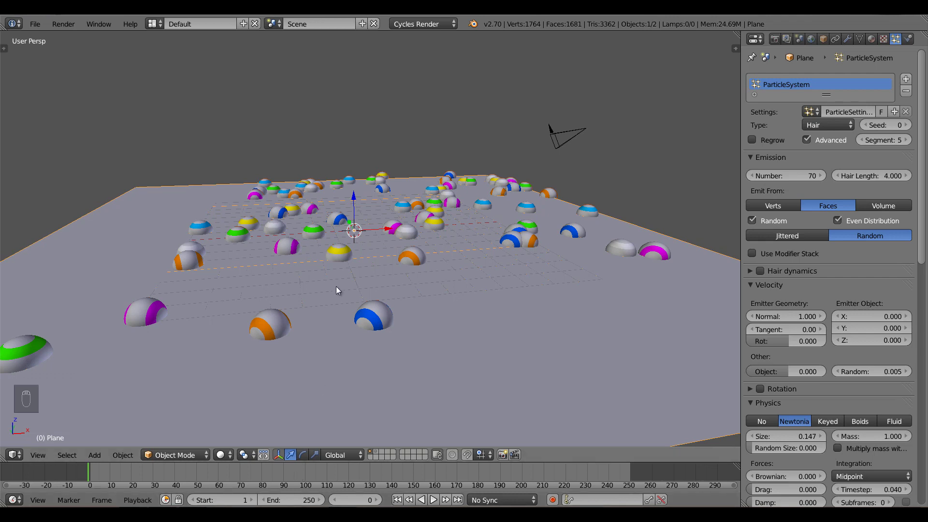
key(2)
right_click(338, 218)
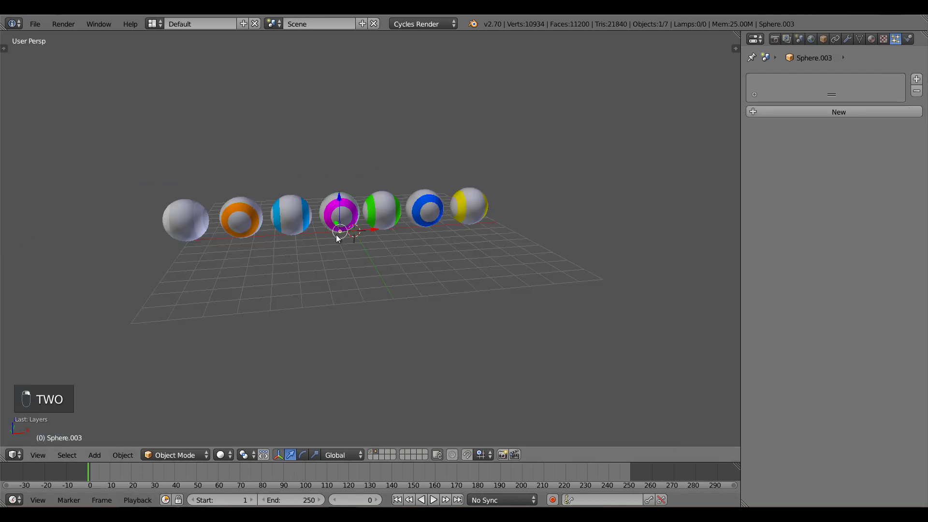
scroll(333, 266, up, 5)
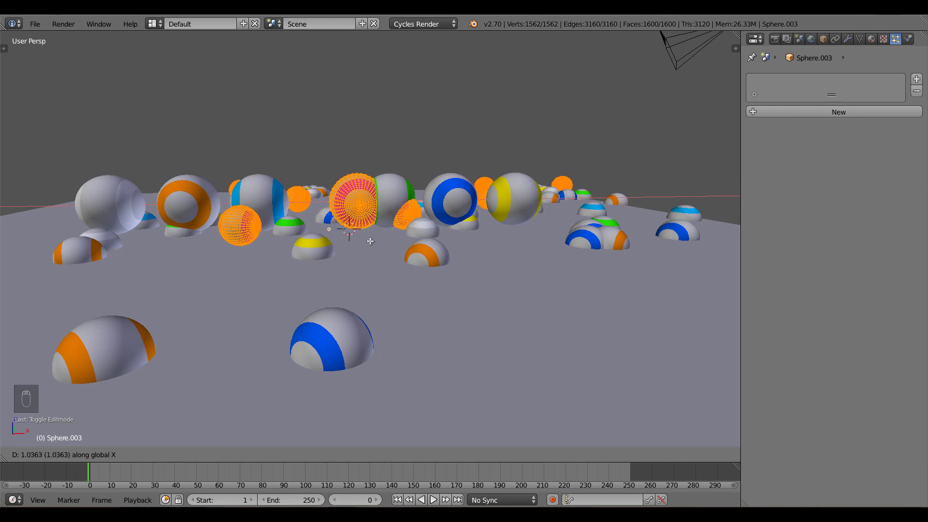
click(362, 238)
Move the magenta-banded sphere's mesh about 1 unit along X in front wireframe view, fine-tuning it until its particle copies rest on the plane.
key(KP_1)
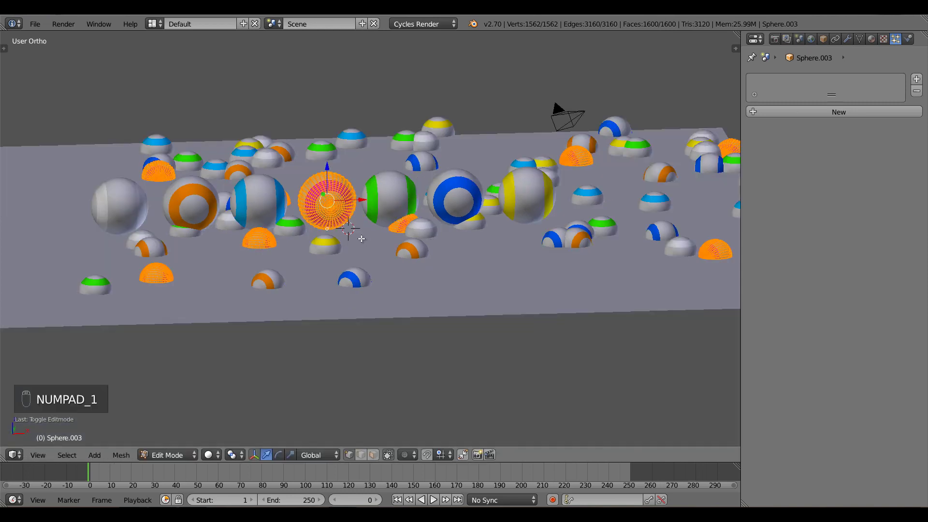
key(z)
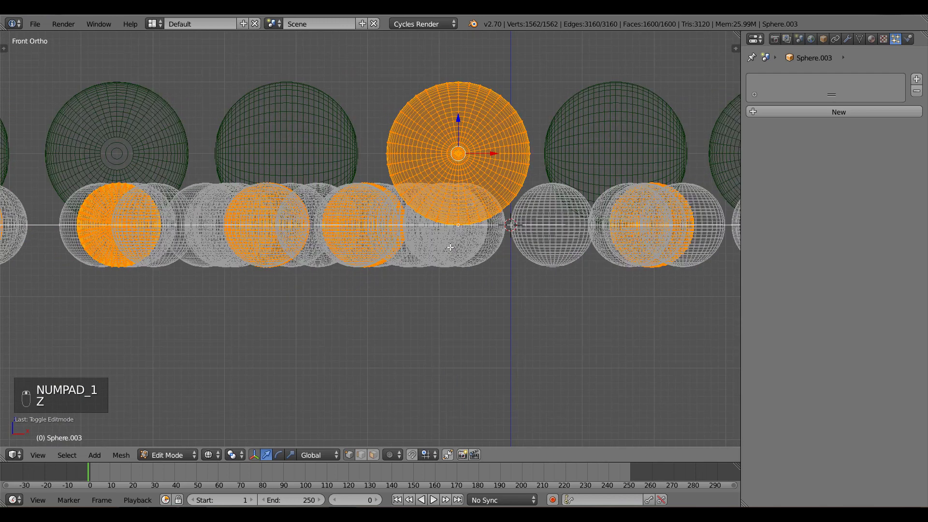
key(g)
key(x)
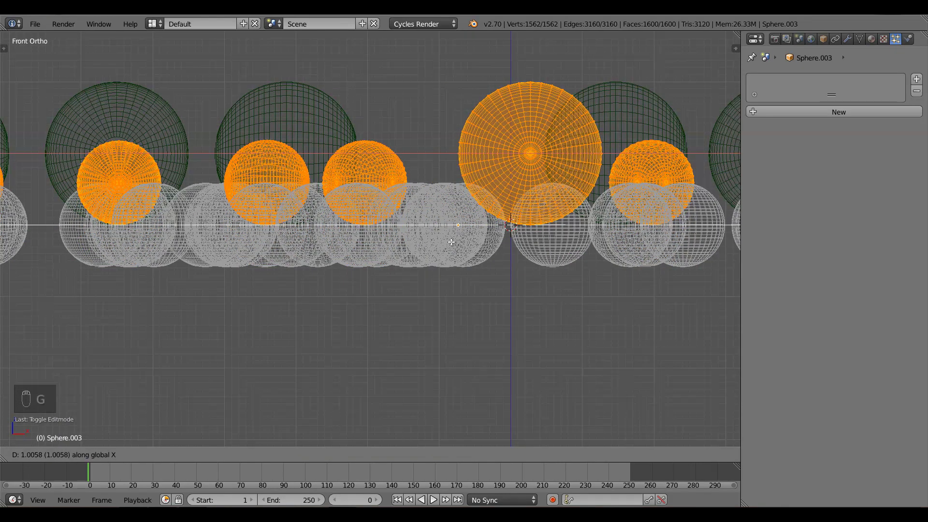
click(451, 241)
scroll(370, 255, up, 6)
scroll(370, 254, up, 5)
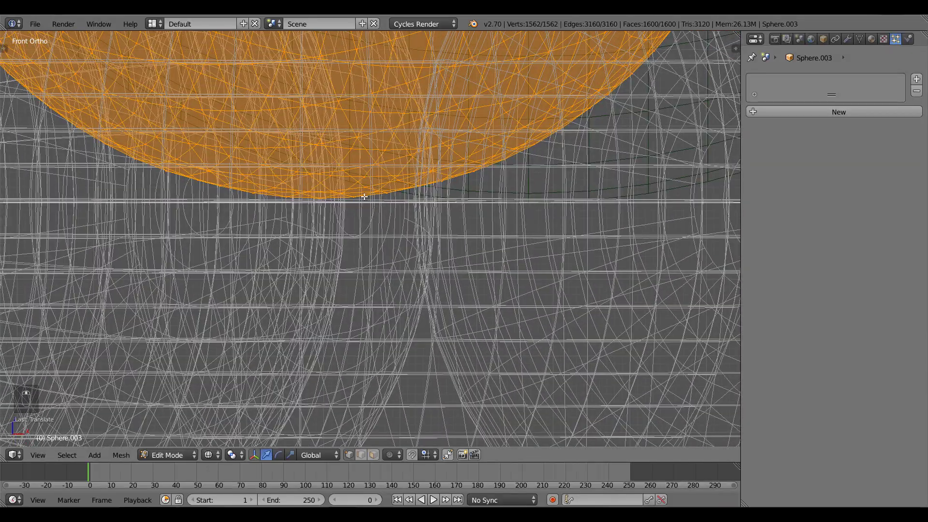
key(g)
key(x)
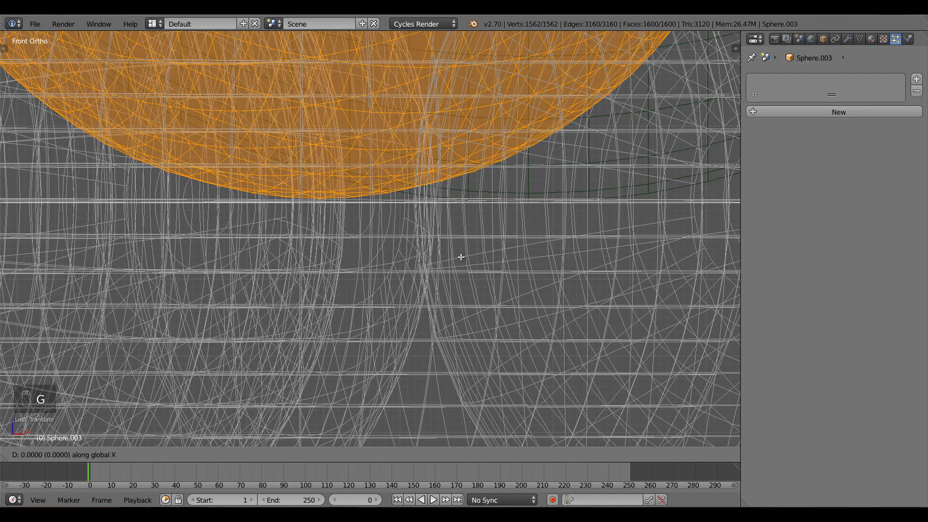
click(407, 256)
Finish editing the magenta-banded sphere, return to solid shading and enter Edit Mode on the light-blue-banded sphere.
scroll(454, 256, down, 12)
middle_drag(453, 257, 458, 271)
key(Tab)
right_click(408, 131)
key(z)
key(Tab)
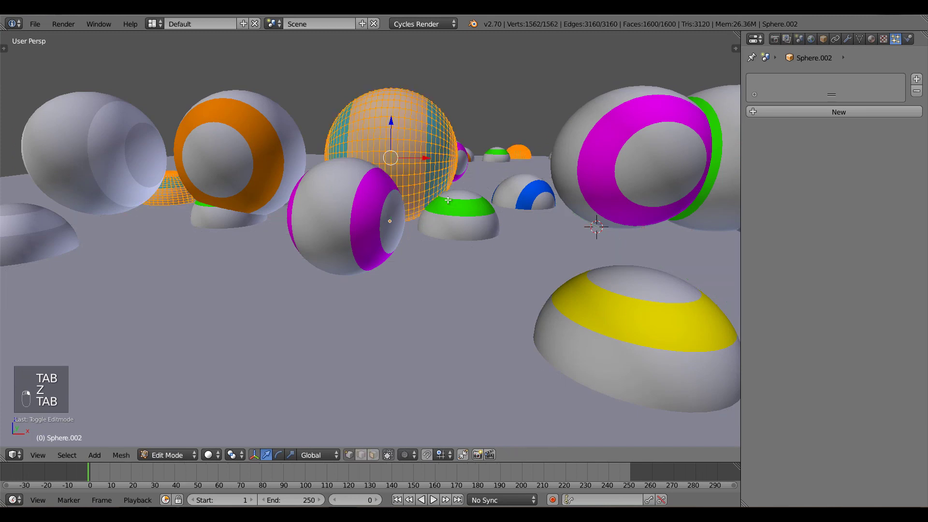
Try shifting the light-blue-banded sphere's mesh along X in perspective view to see how its particle copies move.
scroll(448, 200, down, 3)
scroll(440, 213, up, 2)
key(g)
key(x)
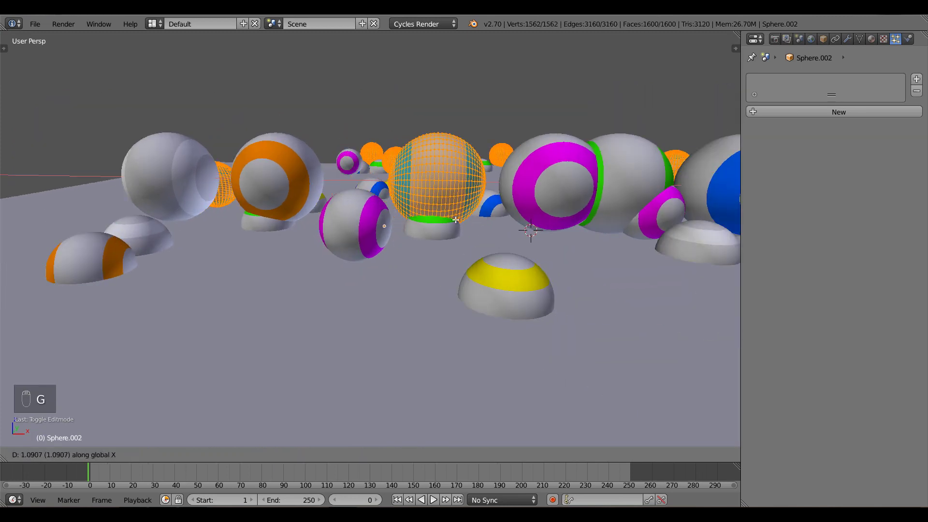
right_click(408, 225)
scroll(401, 229, down, 4)
middle_drag(408, 239, 419, 262)
scroll(379, 228, down, 3)
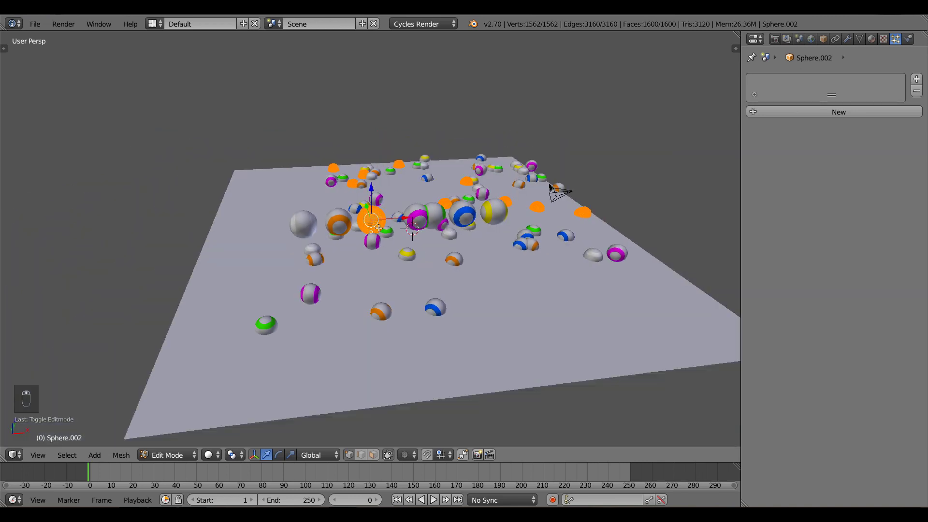
key(g)
key(x)
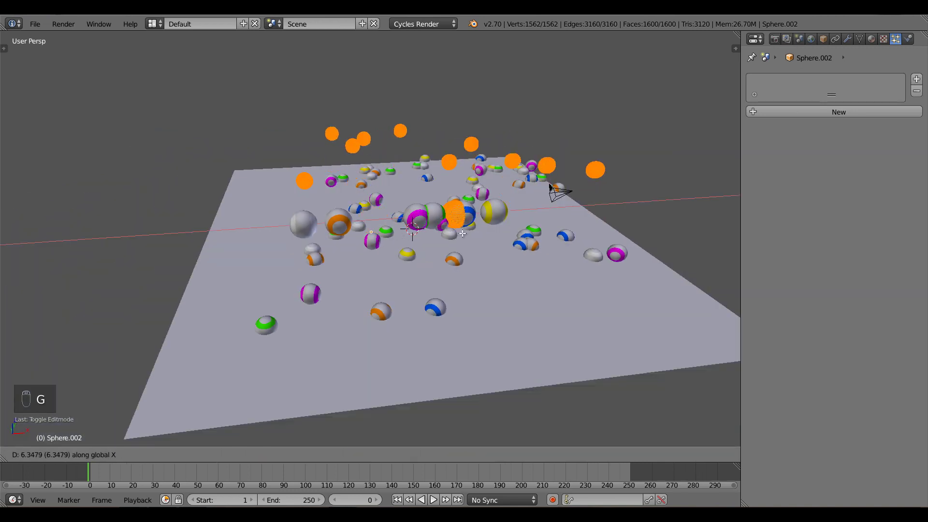
right_click(403, 224)
Move the light-blue-banded sphere's mesh along X by about its radius in front wireframe view, refining it until its copies sit on the plane.
scroll(403, 224, up, 4)
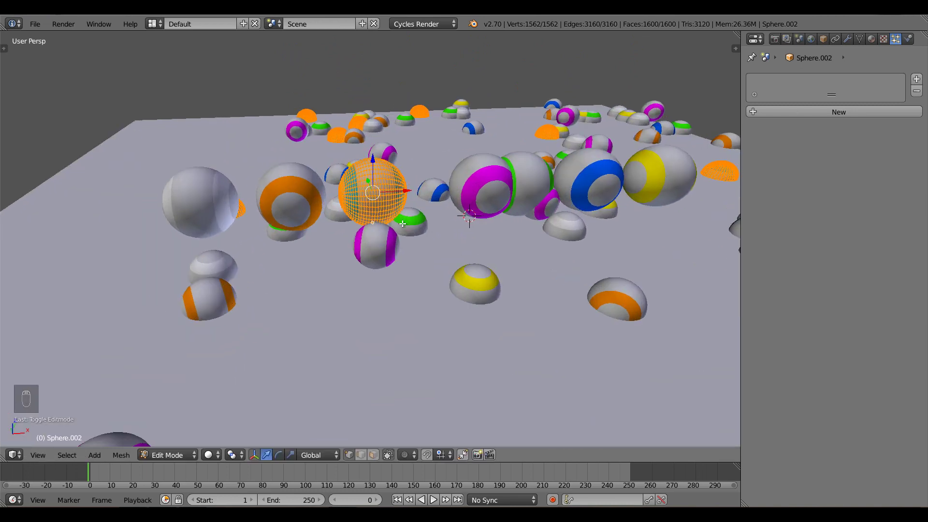
key(KP_1)
scroll(387, 237, up, 4)
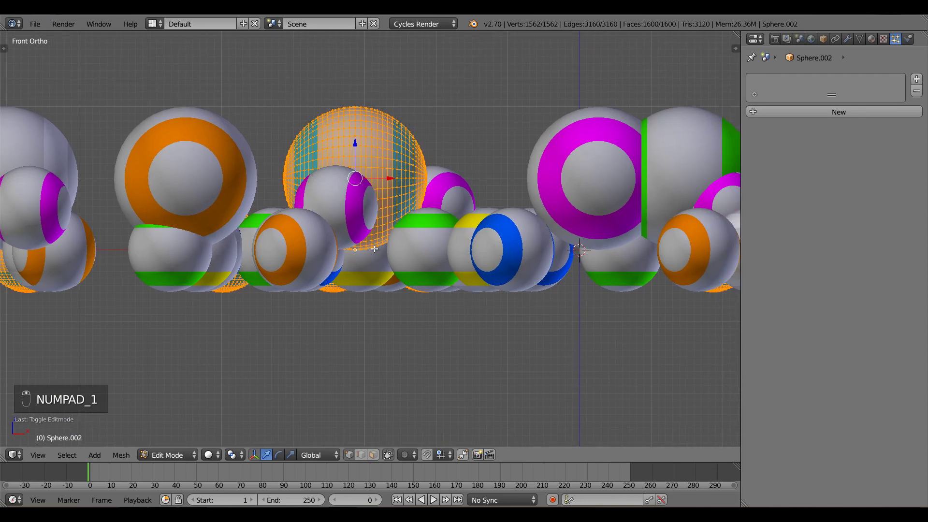
key(z)
key(g)
key(x)
click(442, 247)
scroll(341, 274, up, 6)
key(g)
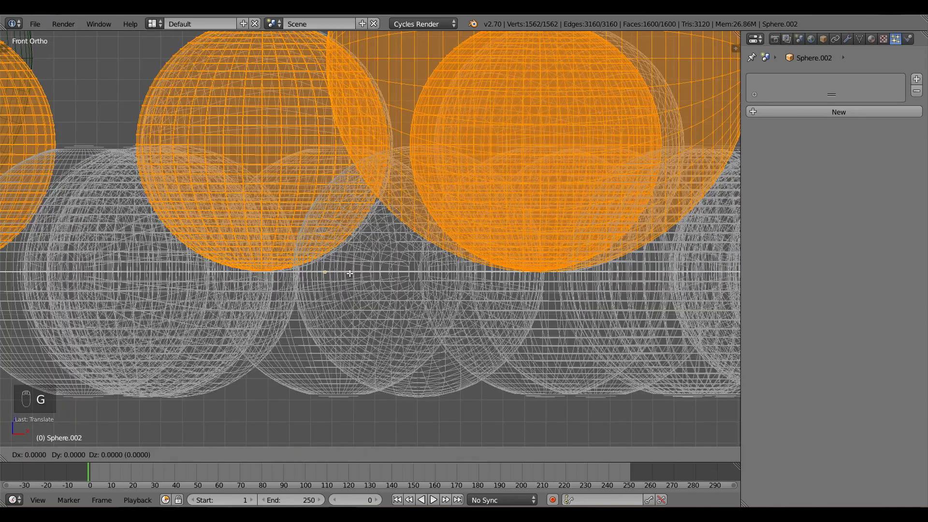
key(x)
click(344, 277)
scroll(343, 277, down, 7)
key(Tab)
Shift the orange-banded sphere's mesh along X by about its radius and fine-tune it so its copies rest on the plane.
right_click(218, 217)
key(Tab)
key(g)
key(x)
click(276, 220)
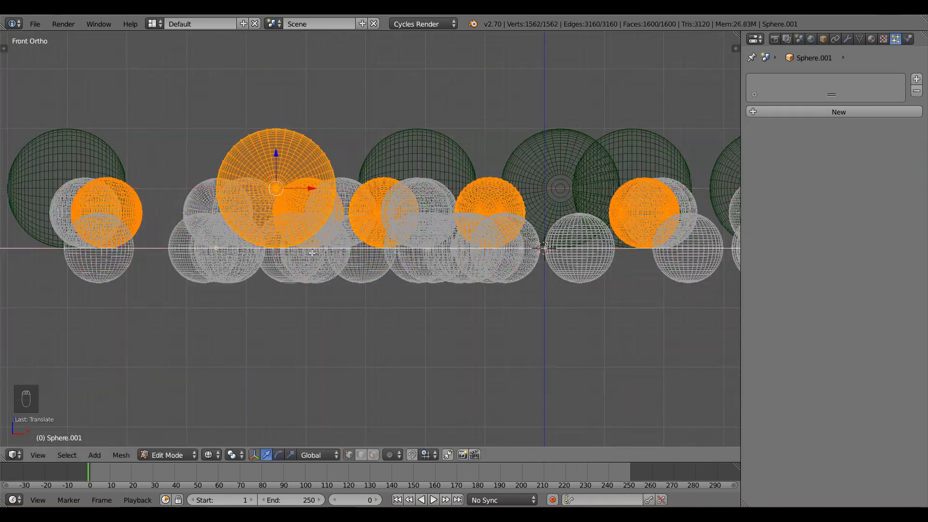
shift+middle_drag(70, 278, 319, 268)
scroll(319, 267, up, 5)
scroll(318, 268, up, 5)
key(g)
click(333, 276)
scroll(335, 280, down, 7)
key(Tab)
Shift the plain white sphere's mesh along X by about its radius and refine it so its copies touch the plane.
right_click(235, 261)
key(Tab)
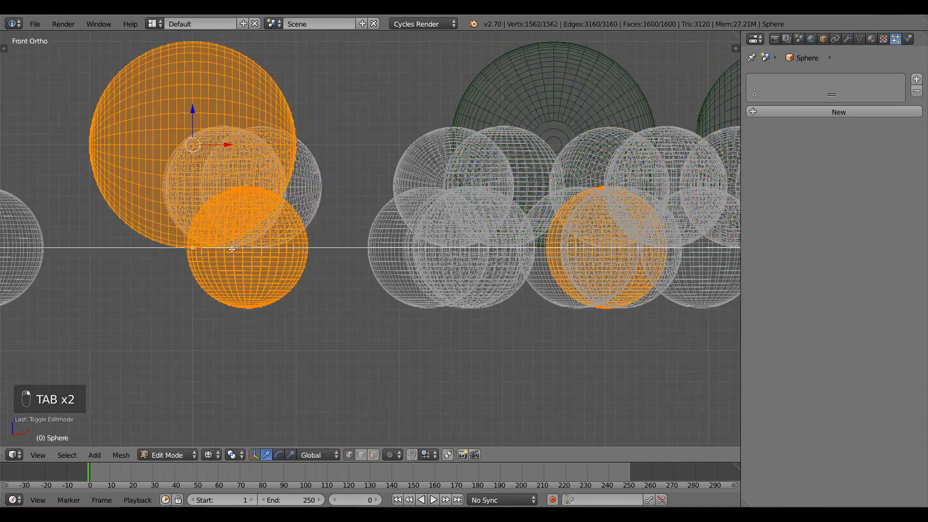
key(g)
click(334, 251)
shift+middle_drag(180, 266, 276, 261)
scroll(276, 261, up, 8)
key(g)
click(272, 261)
scroll(272, 261, down, 11)
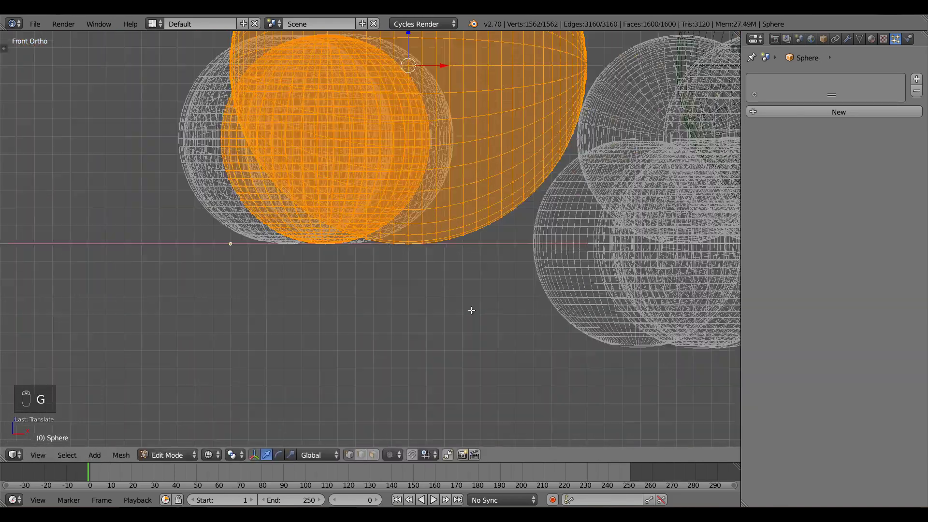
shift+middle_drag(470, 309, 234, 269)
middle_drag(235, 270, 238, 306)
key(Tab)
Move the green-banded sphere's mesh along X by about its radius in front wireframe view and fine-tune it against the plane.
right_click(296, 189)
key(KP_1)
key(z)
key(Tab)
key(z)
scroll(363, 227, up, 2)
key(g)
key(x)
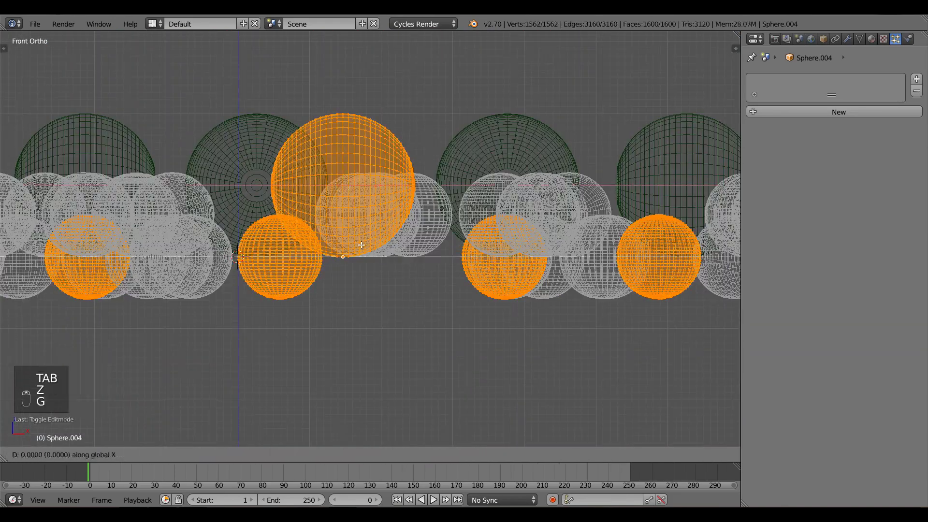
click(434, 242)
scroll(370, 256, up, 6)
key(g)
click(311, 277)
key(Tab)
Move the blue-banded sphere's mesh along X by about its radius so its copies rise onto the plane.
right_click(325, 252)
key(Tab)
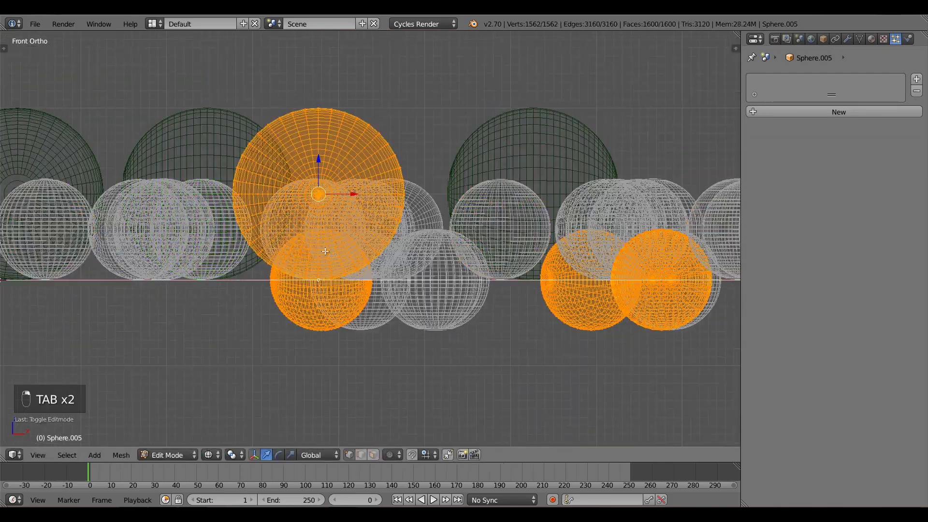
key(g)
key(x)
click(407, 278)
key(Tab)
Move the yellow-banded sphere's mesh about 1 unit along X and refine it until its copies rest on the plane.
right_click(527, 263)
key(Tab)
shift+middle_drag(529, 262, 345, 251)
key(g)
key(x)
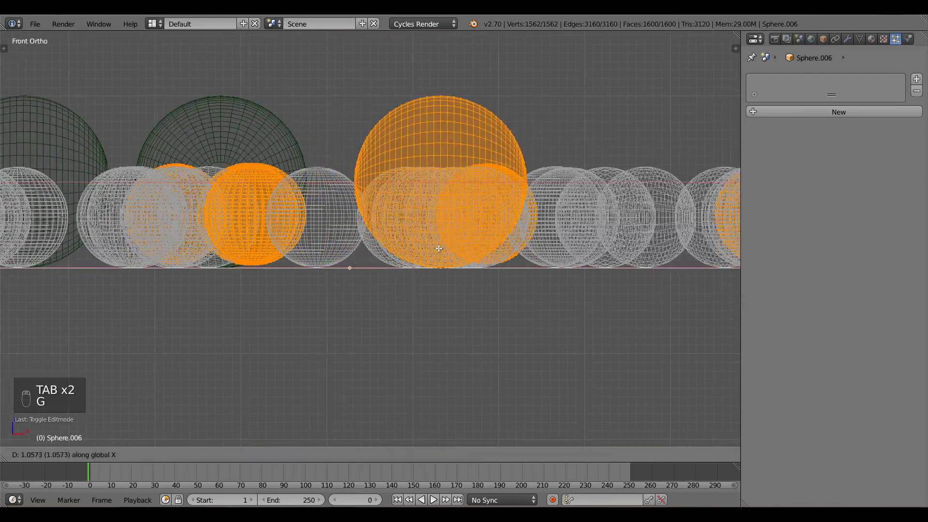
click(432, 247)
scroll(295, 264, up, 7)
key(g)
click(319, 279)
key(Tab)
Return to solid shading, show only the plane's layer and check how the scattered spheres sit on the plane.
key(z)
scroll(319, 280, down, 10)
middle_drag(319, 279, 342, 270)
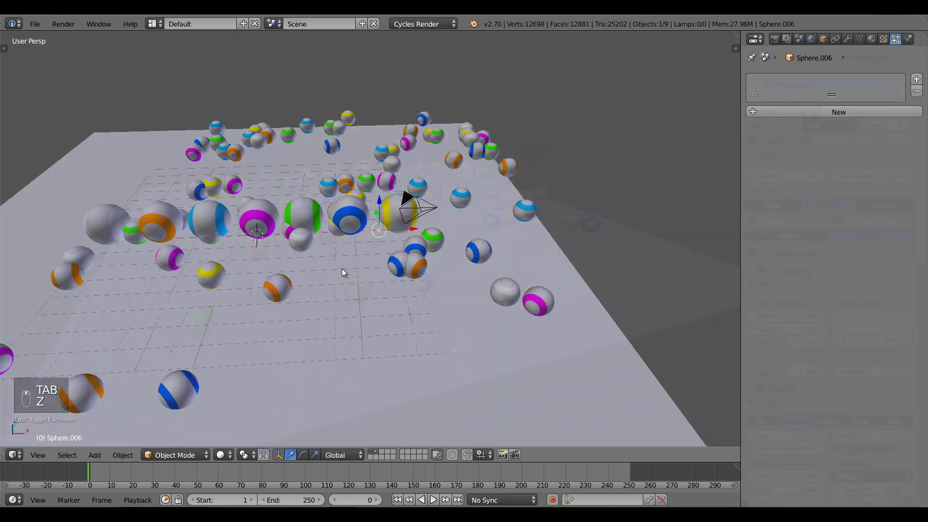
key(1)
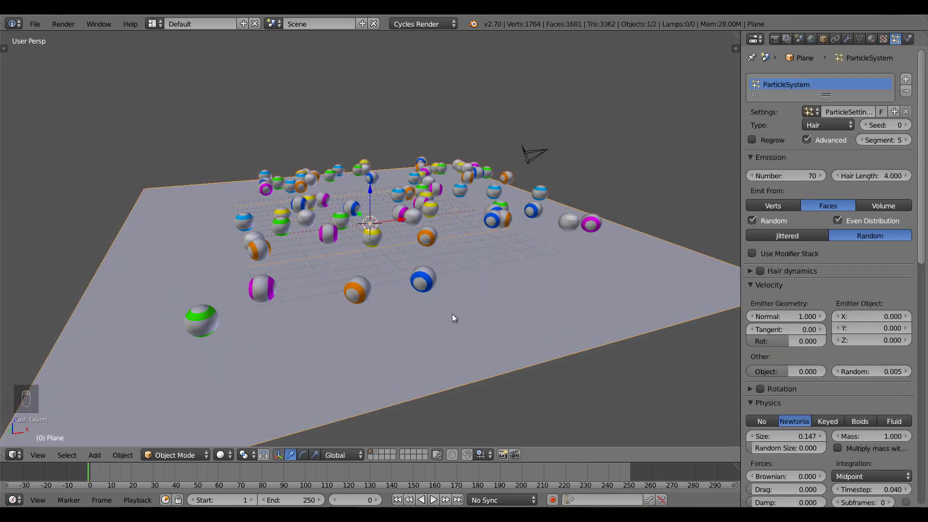
middle_drag(451, 317, 418, 318)
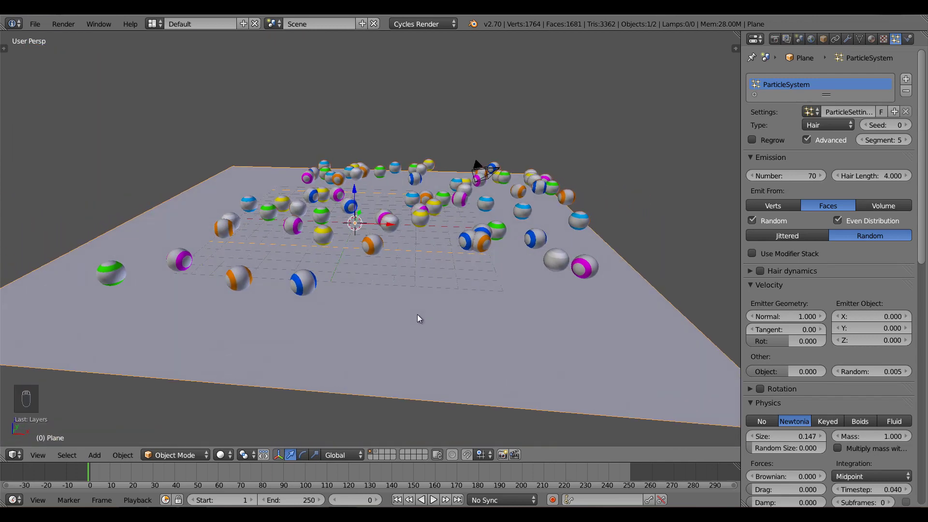
scroll(362, 268, up, 3)
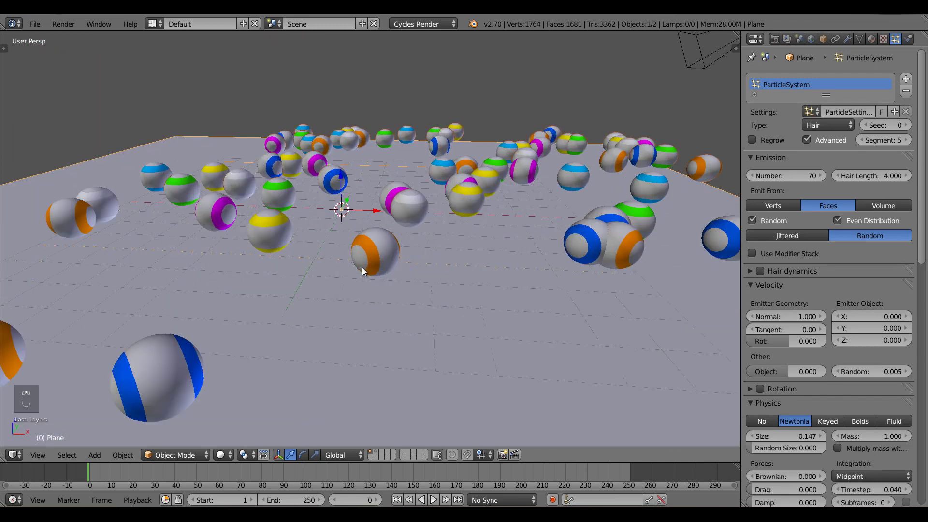
scroll(365, 265, down, 2)
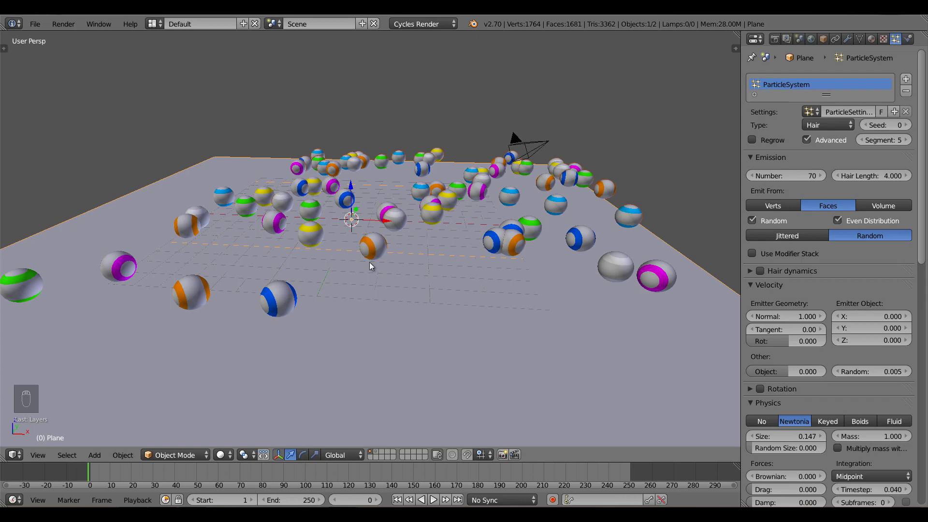
Align the camera to the current view, and adjust its position to about -8.10, -11.82, 1.70 with a slight roll and upward tilt.
middle_drag(370, 262, 422, 266)
key(ctrl+alt+KP_0)
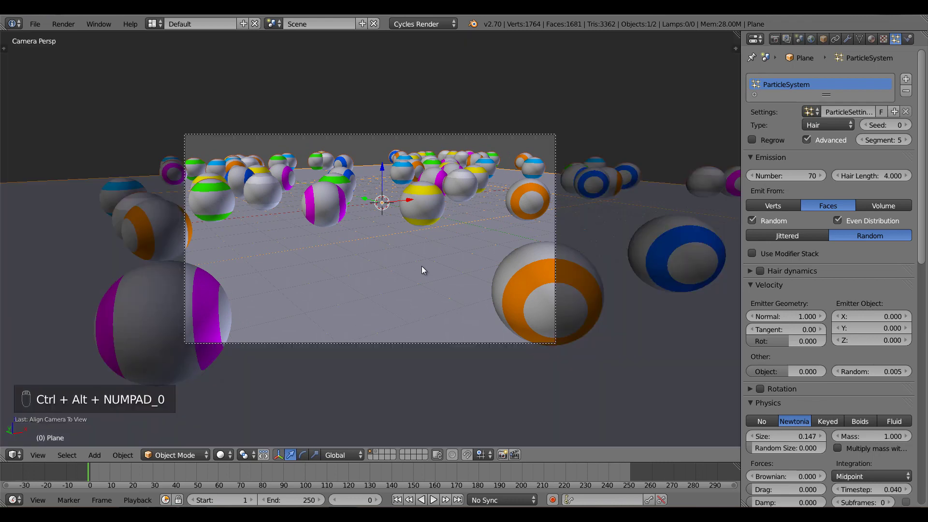
right_click(382, 136)
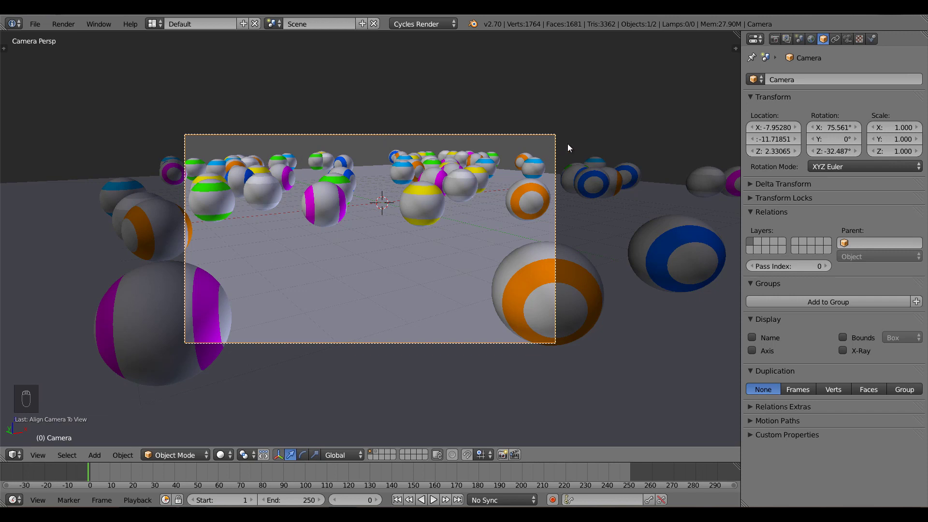
key(r)
click(569, 161)
key(g)
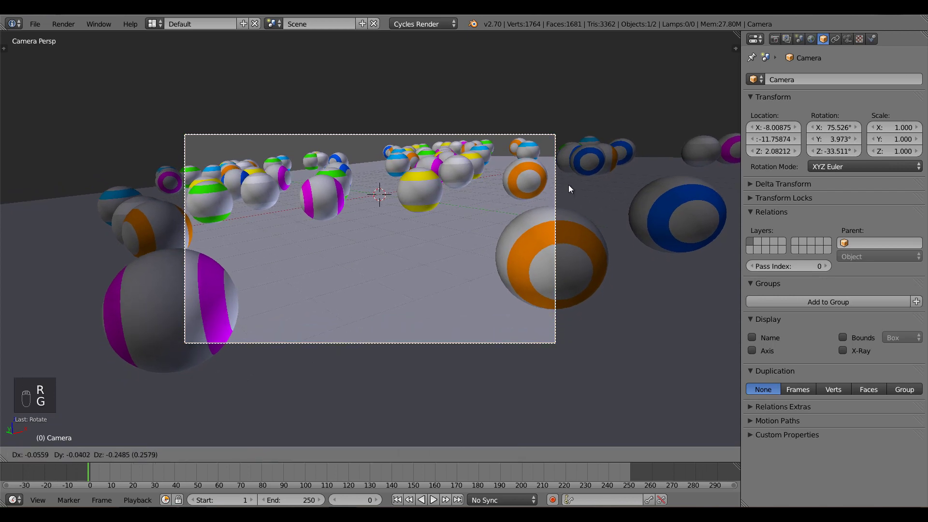
click(567, 207)
key(r)
key(r)
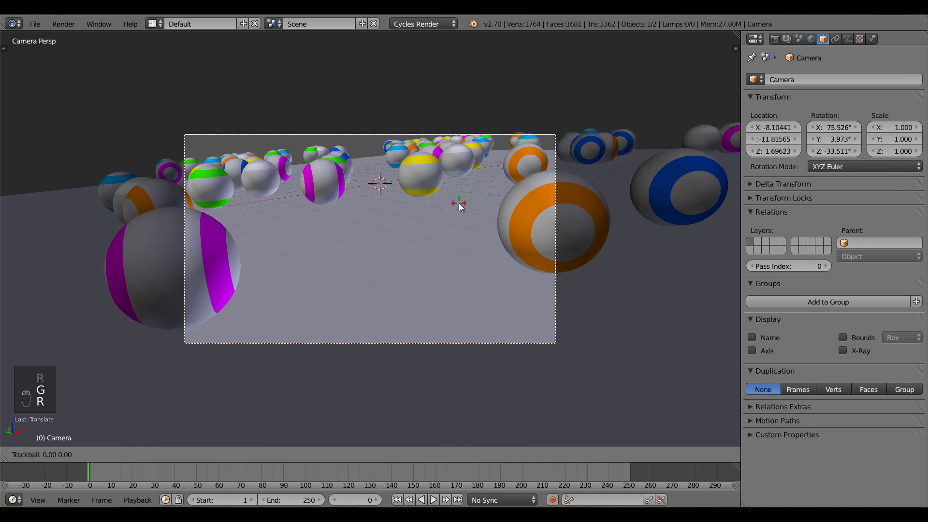
click(456, 231)
Weight paint the plane from above with the Subtract brush, reducing weights across its upper-right area and along a diagonal band.
right_click(454, 231)
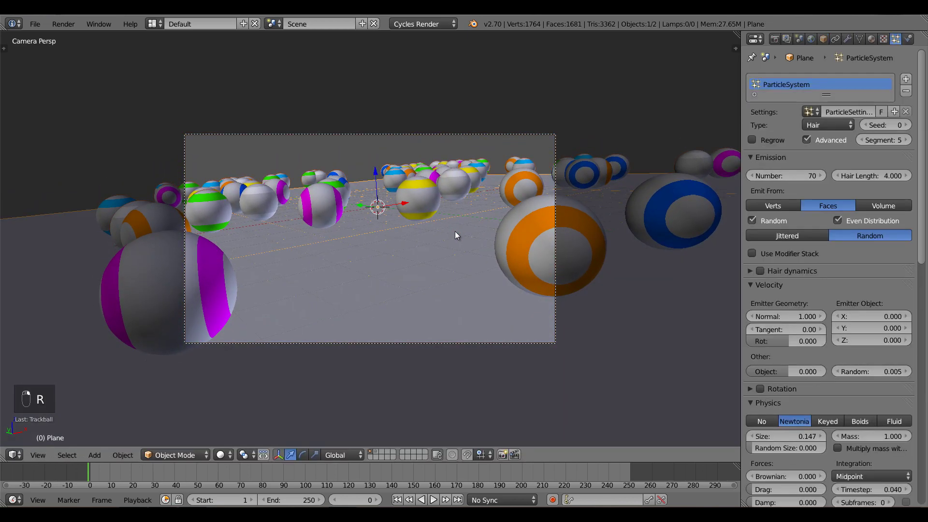
key(KP_7)
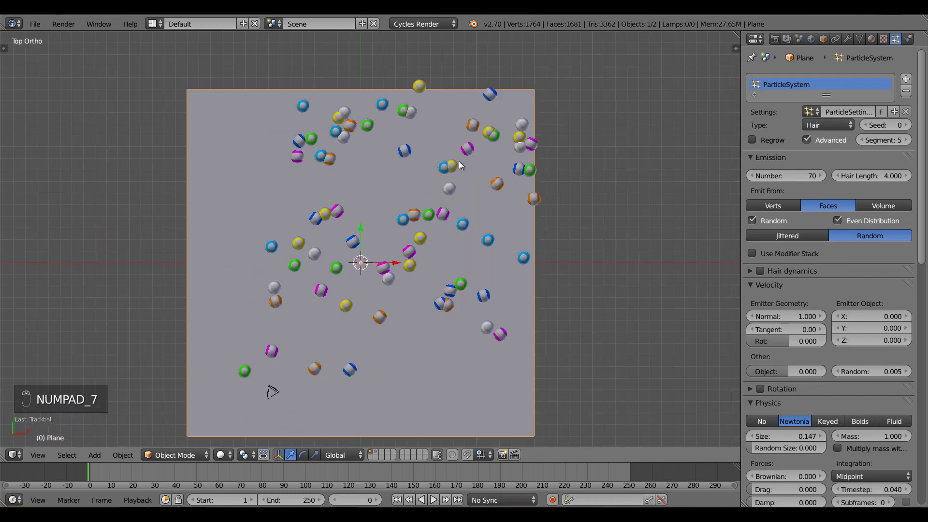
key(ctrl+Tab)
key(t)
click(23, 116)
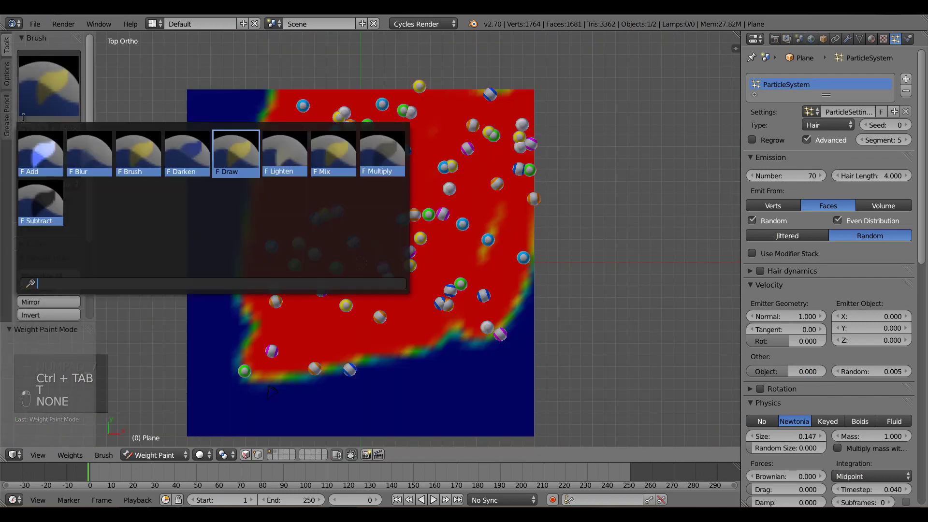
click(41, 203)
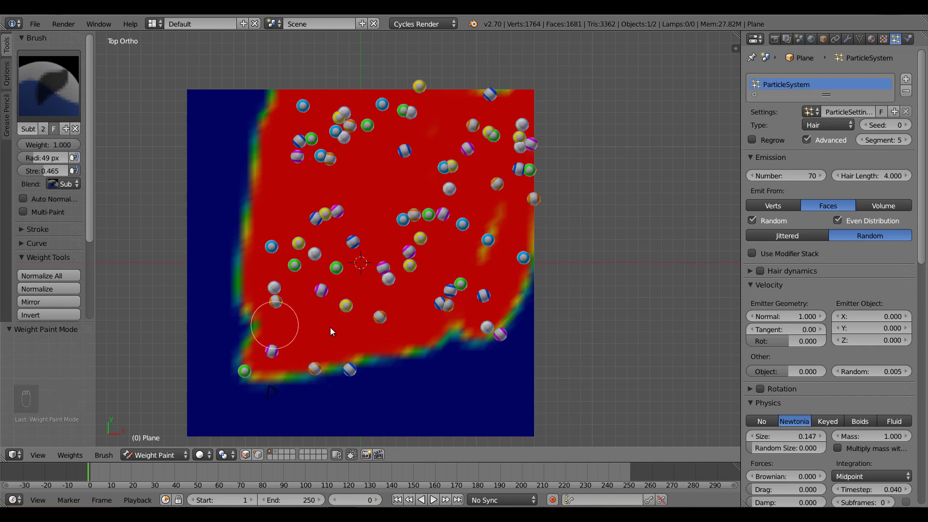
mouse_move(297, 116)
mouse_down()
mouse_move(405, 166)
mouse_move(348, 87)
mouse_move(431, 128)
mouse_move(445, 100)
mouse_move(577, 147)
mouse_move(534, 100)
mouse_move(456, 155)
mouse_move(348, 97)
mouse_move(287, 112)
mouse_move(369, 207)
mouse_move(528, 337)
mouse_move(435, 197)
mouse_move(467, 210)
mouse_move(373, 150)
mouse_move(363, 166)
mouse_move(389, 242)
mouse_up()
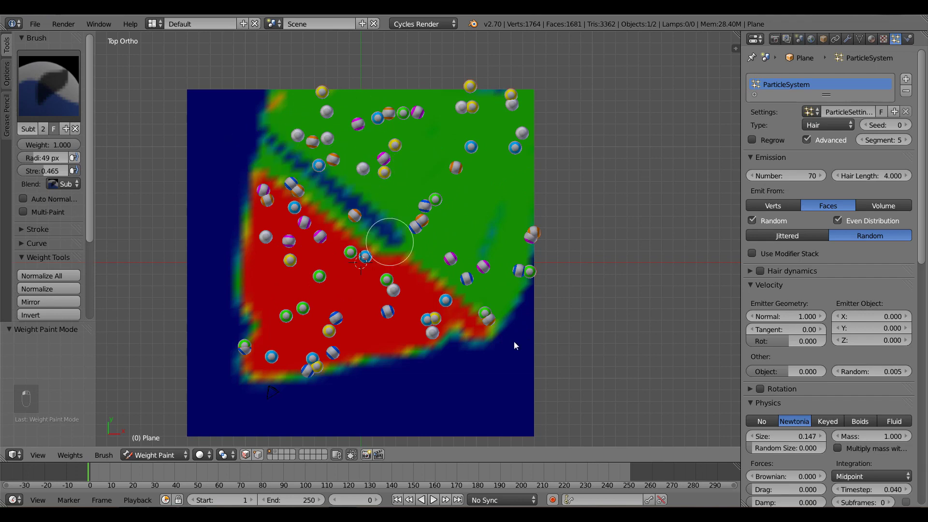
drag(514, 341, 258, 125)
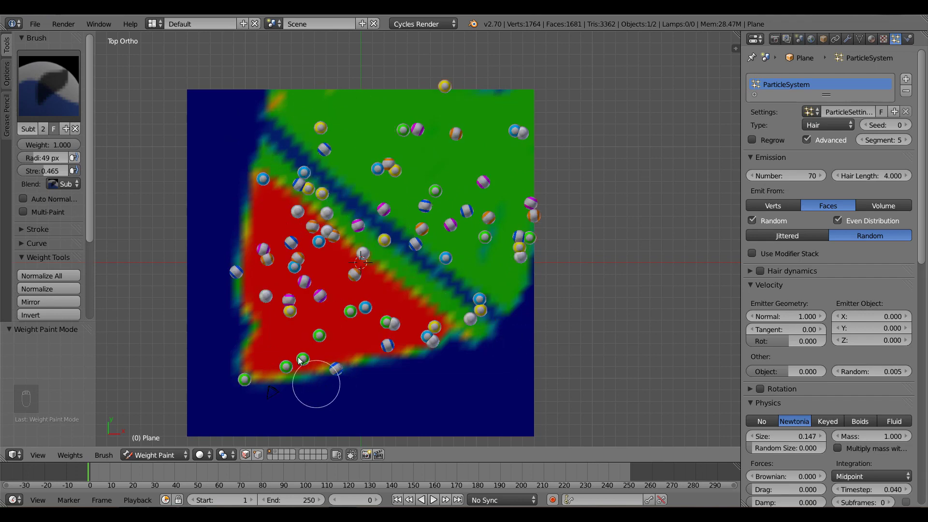
key(ctrl+Tab)
Check the ball distribution through the camera, hide the tool shelf, and save the file.
middle_drag(333, 290, 360, 241)
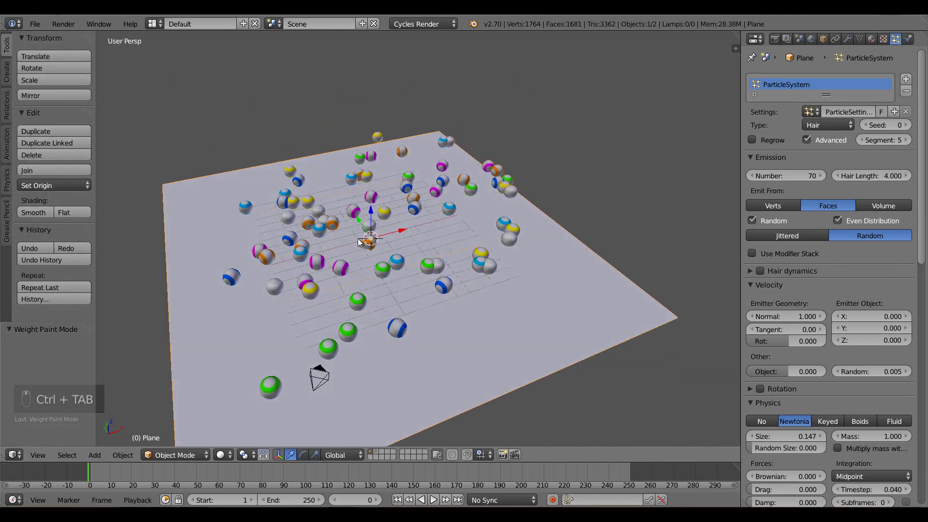
key(KP_0)
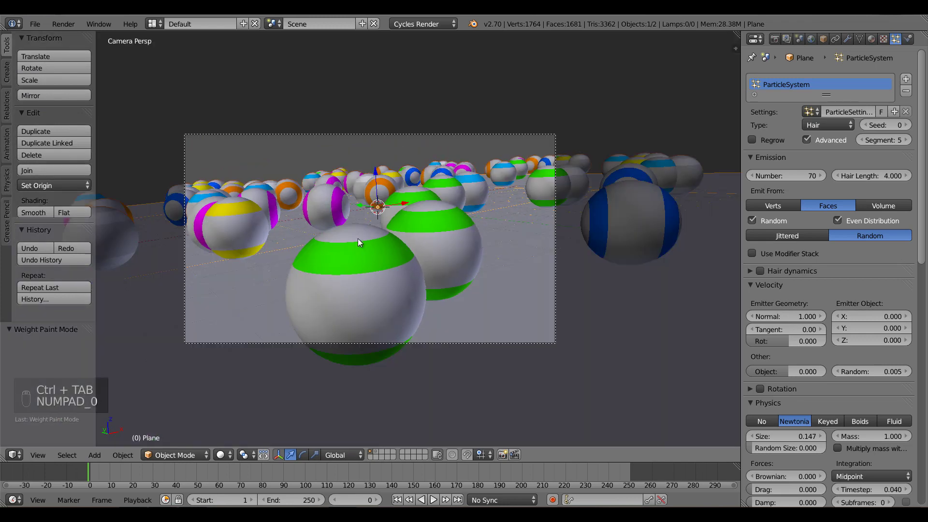
key(t)
key(ctrl+s)
click(358, 239)
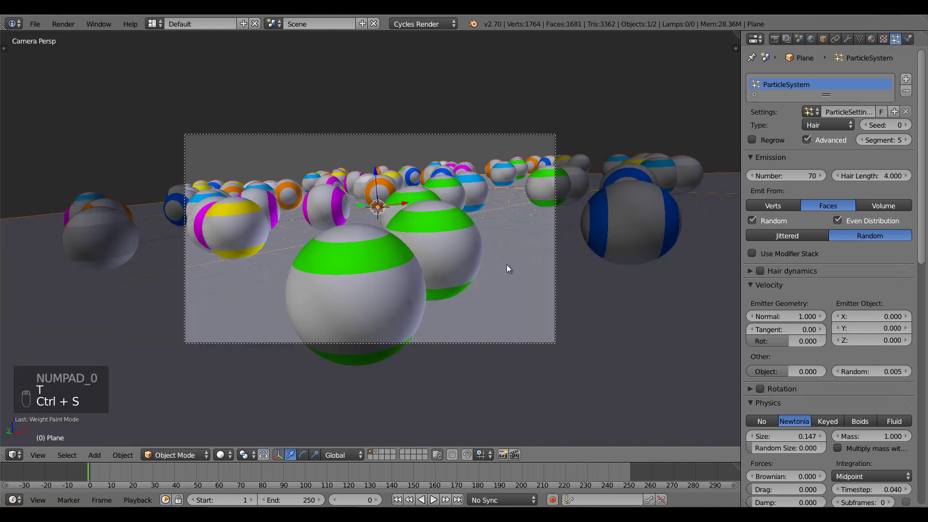
Raise the particle system's Seed to 15 to get a different scattering of the balls in the camera frame.
click(907, 126)
click(907, 125)
click(907, 126)
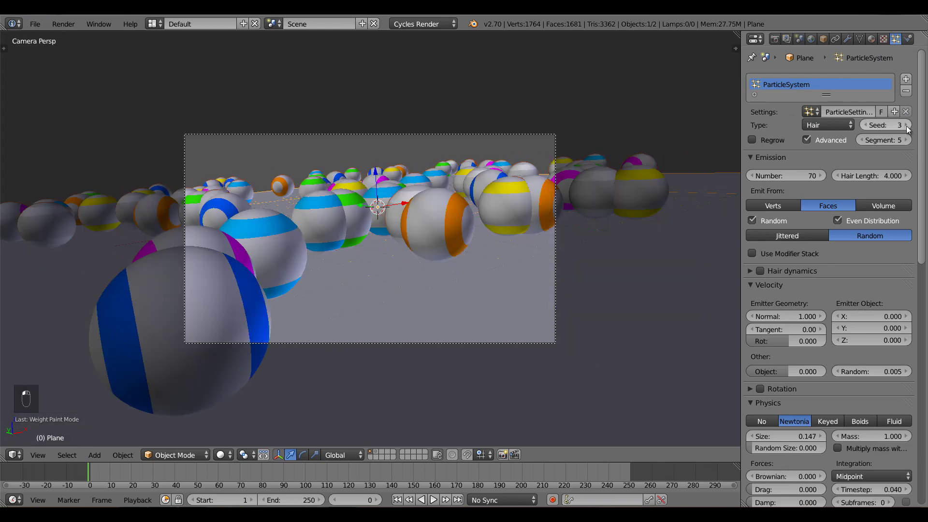
click(907, 125)
click(907, 125)
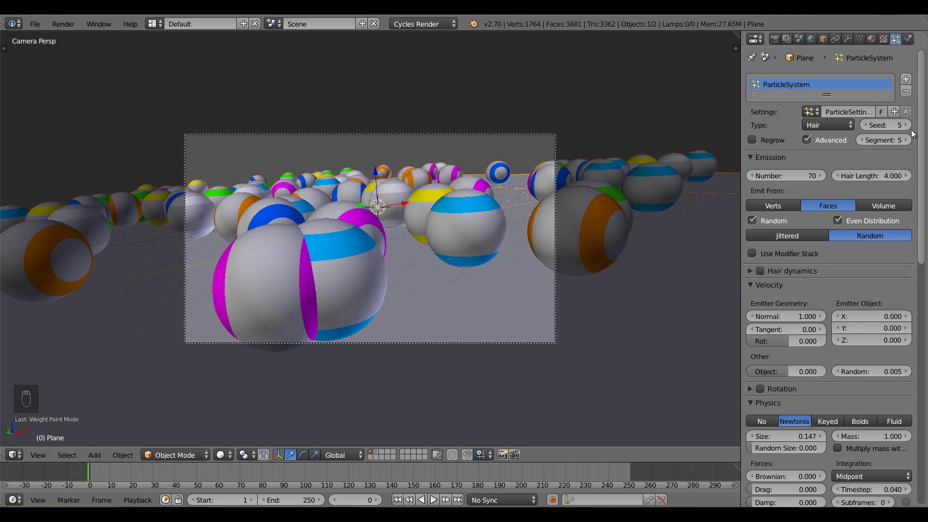
click(907, 125)
click(907, 125)
click(907, 125)
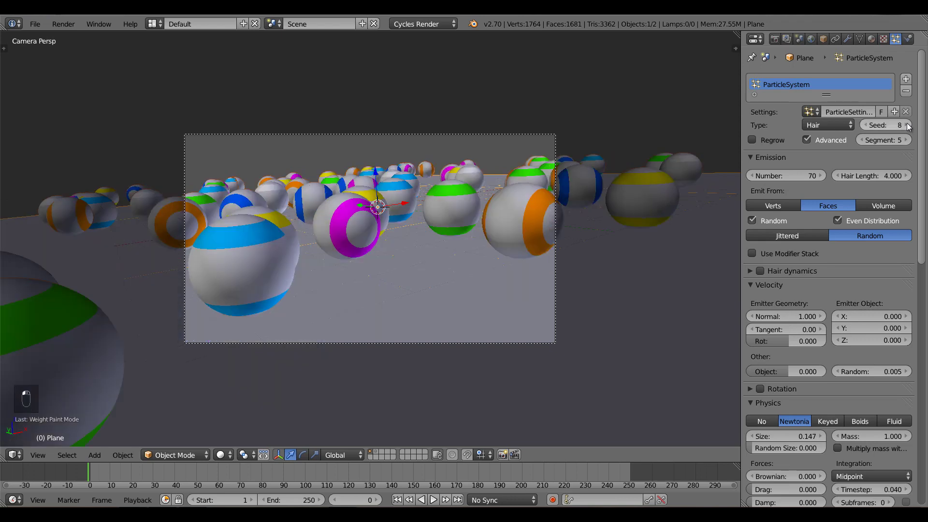
click(907, 125)
click(908, 125)
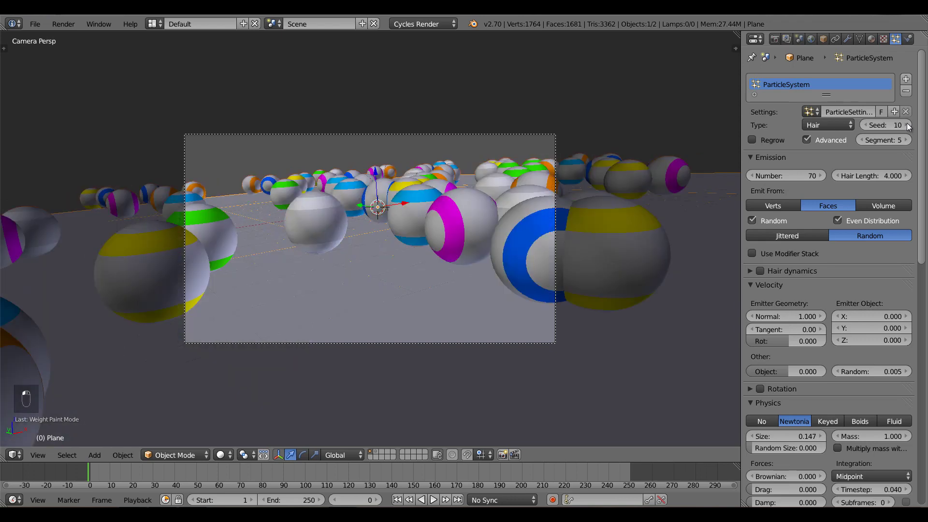
click(907, 125)
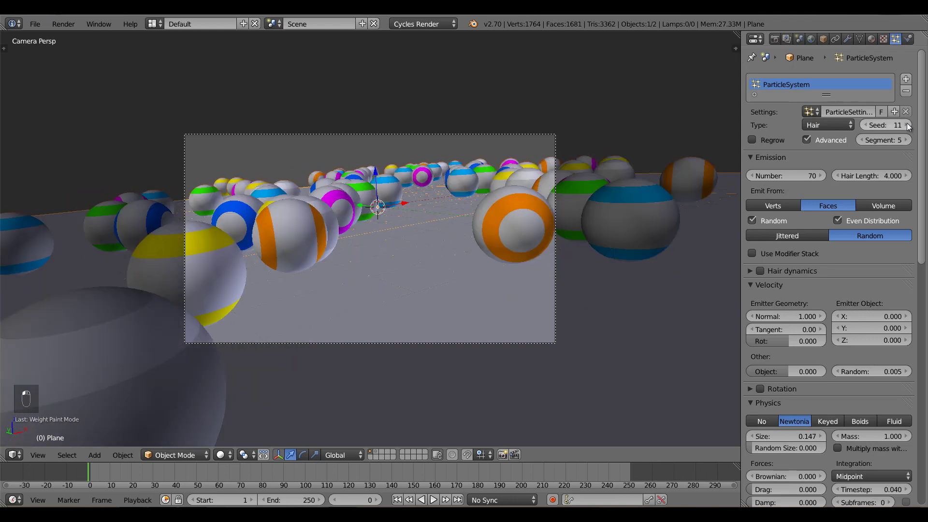
click(907, 125)
click(908, 125)
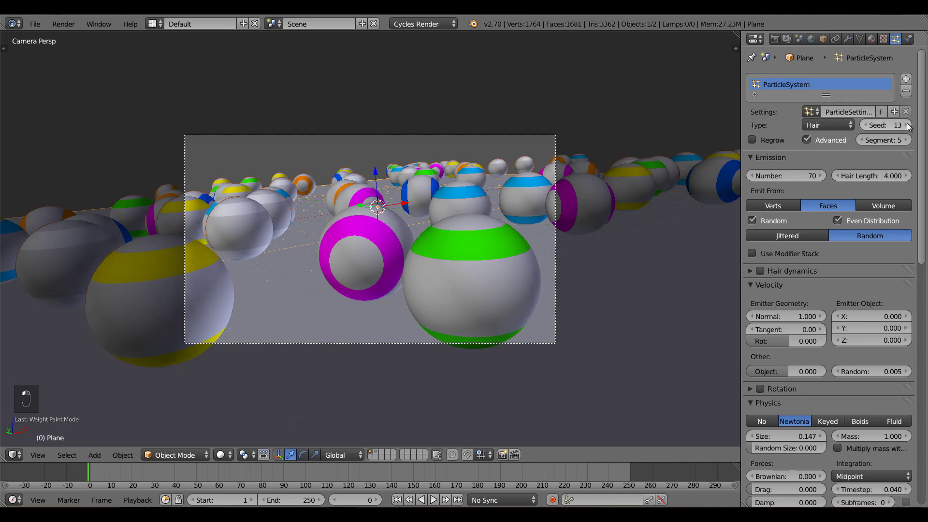
click(908, 125)
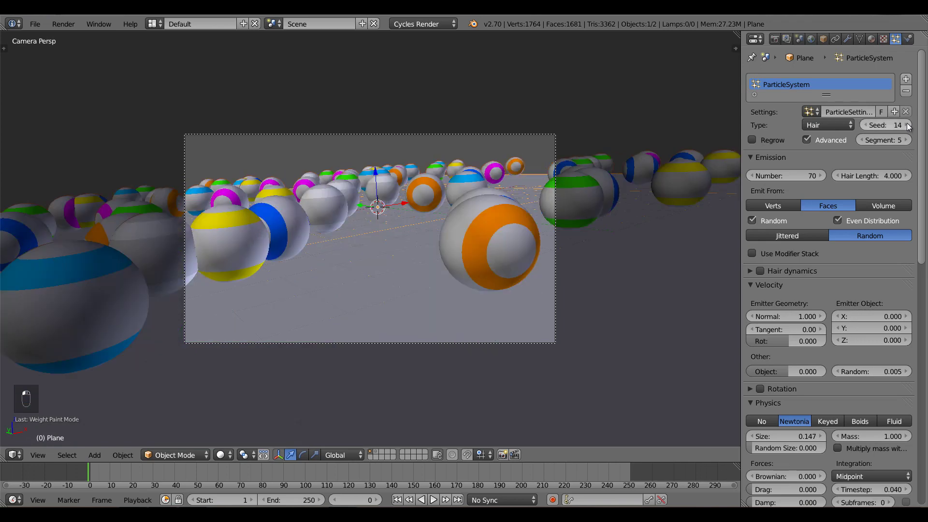
click(907, 126)
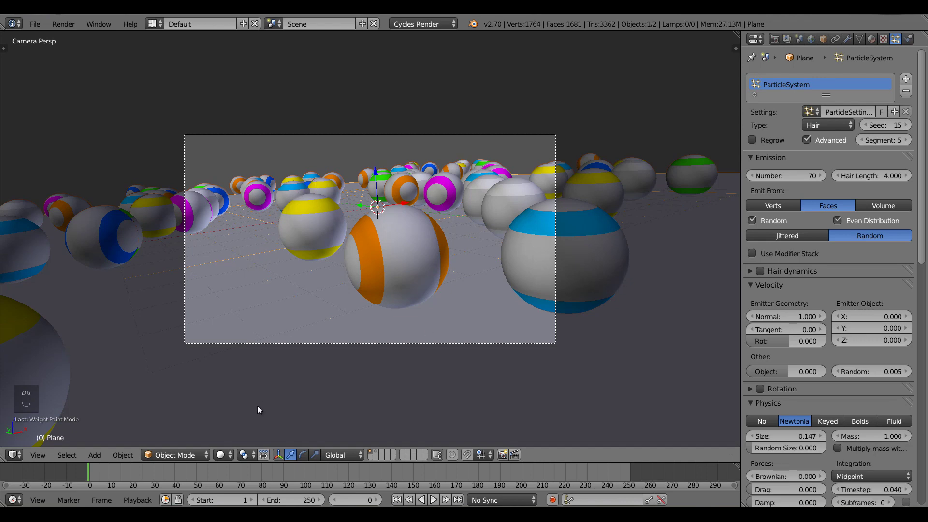
Move the camera to about -9.24, -11.16, 1.32 for a lower view of the balls, and save the file.
right_click(535, 137)
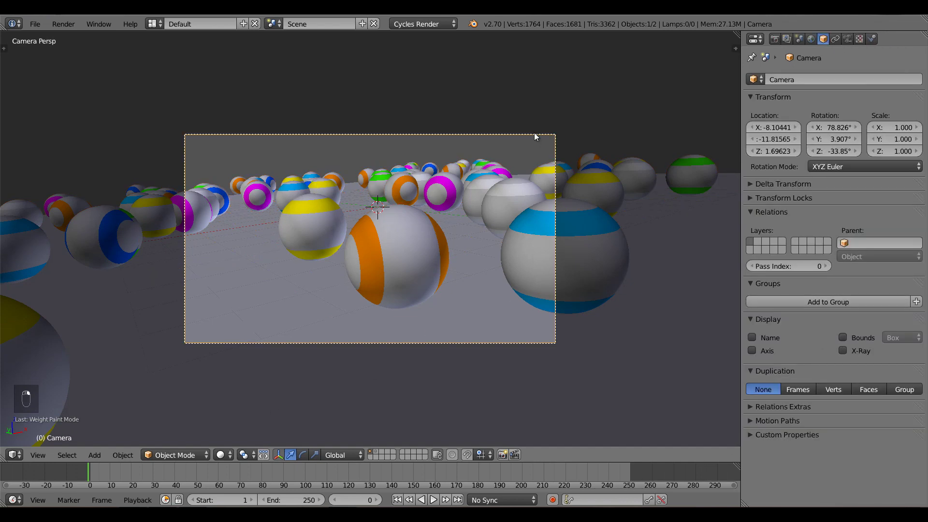
key(g)
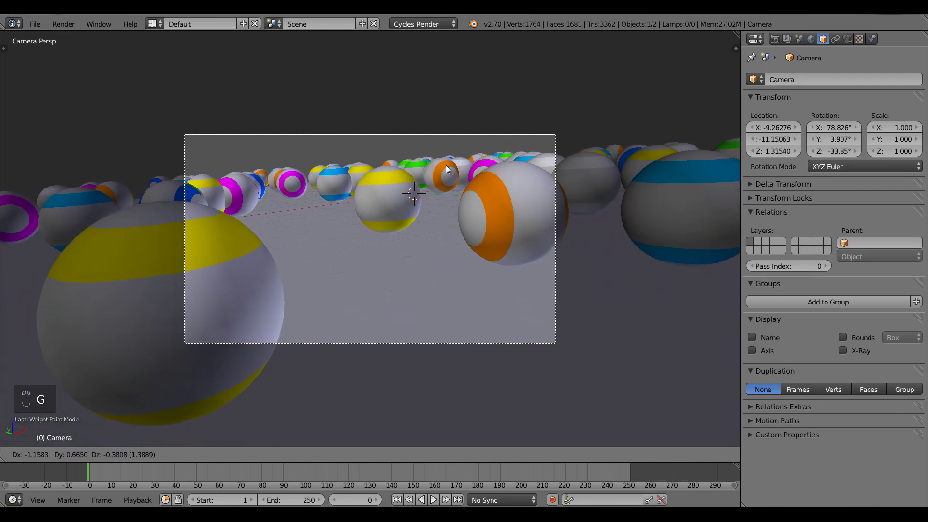
click(449, 168)
key(ctrl+s)
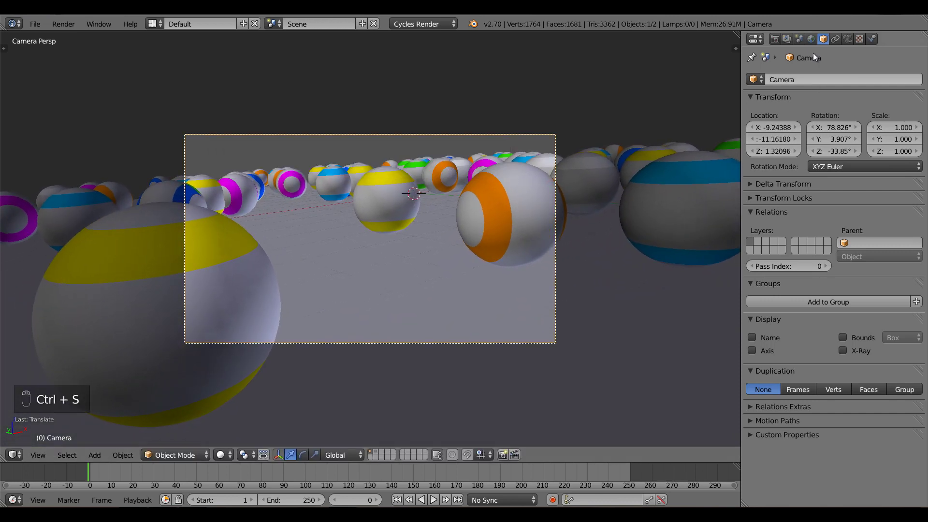
Set the Cycles render device to GPU Compute.
click(776, 43)
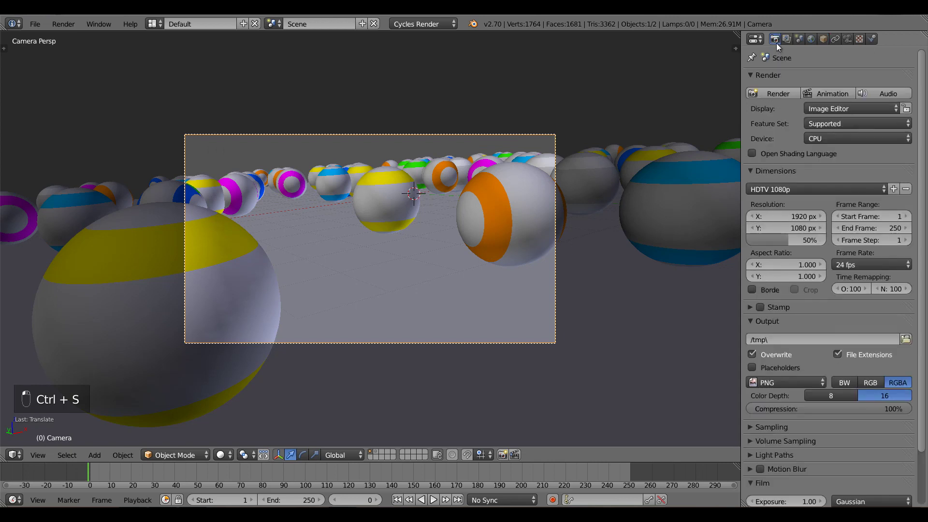
click(823, 138)
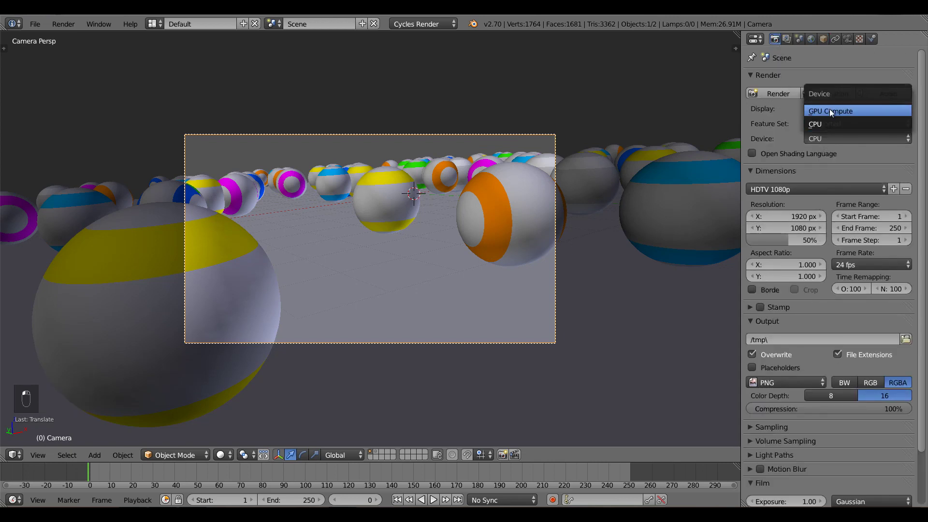
click(829, 108)
Enable Border rendering and apply the HDTV 1080p preset to the render dimensions.
click(769, 274)
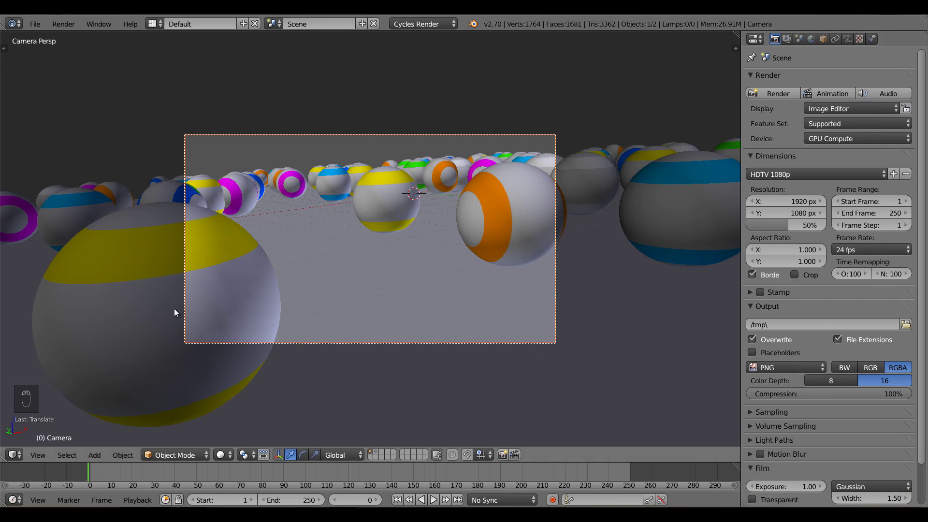
click(812, 172)
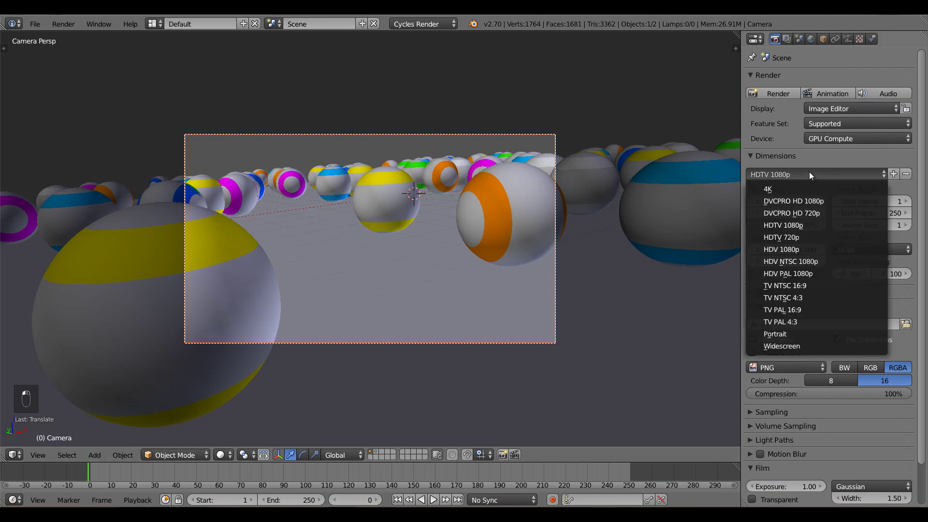
click(801, 221)
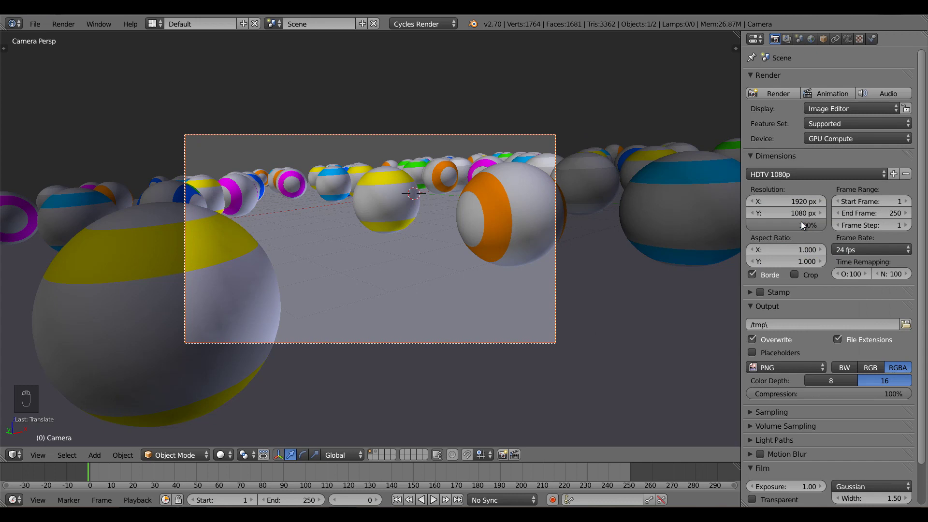
Enable nodes for the World surface and set its Background color to black.
click(812, 38)
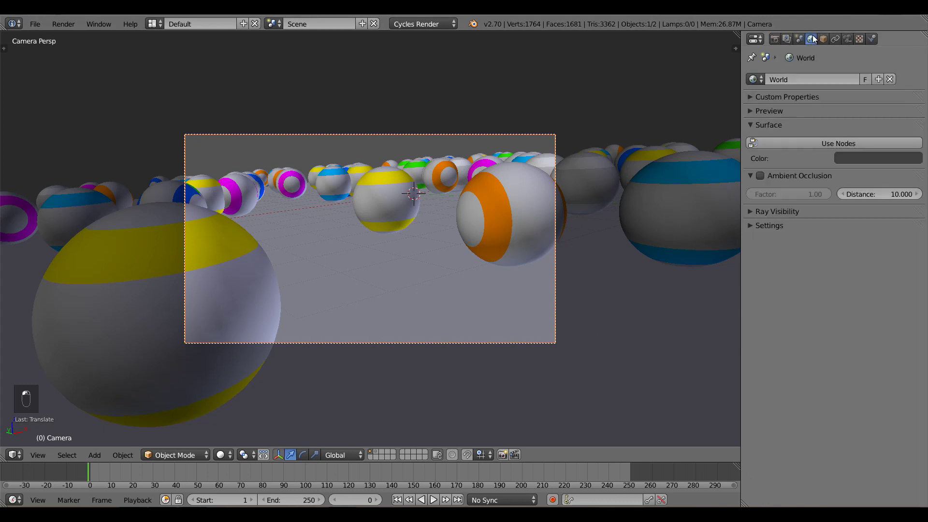
click(861, 143)
click(862, 162)
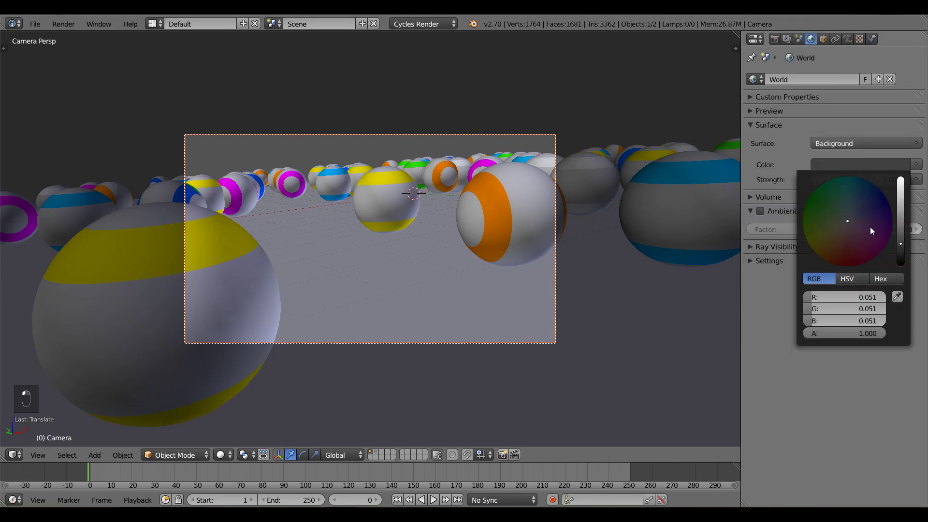
scroll(870, 227, down, 1)
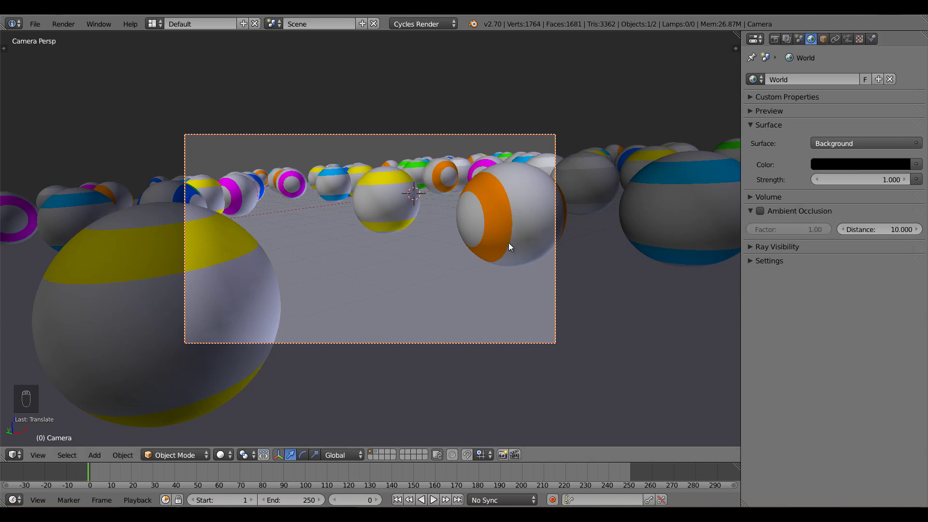
Give the plane a new Diffuse BSDF material, darken its color to nearly black, and save the file.
right_click(602, 322)
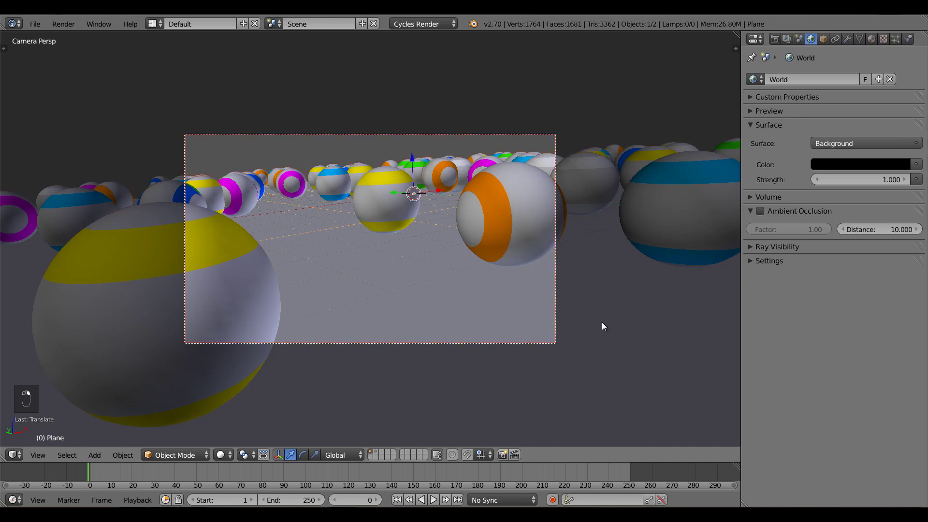
click(872, 38)
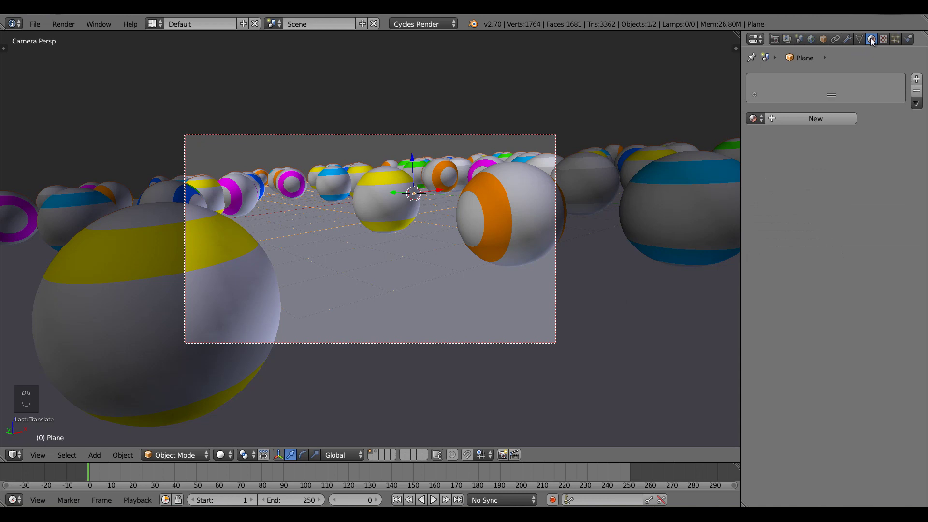
click(761, 117)
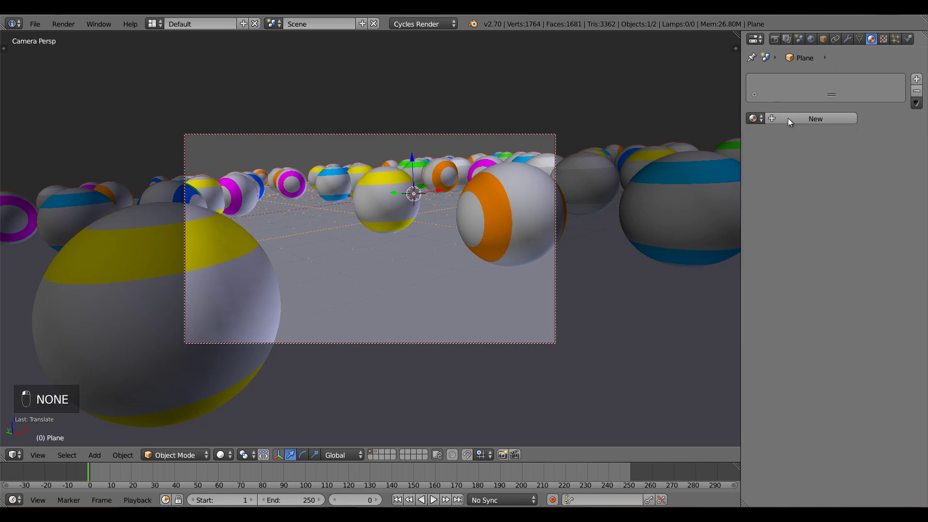
click(788, 118)
click(865, 203)
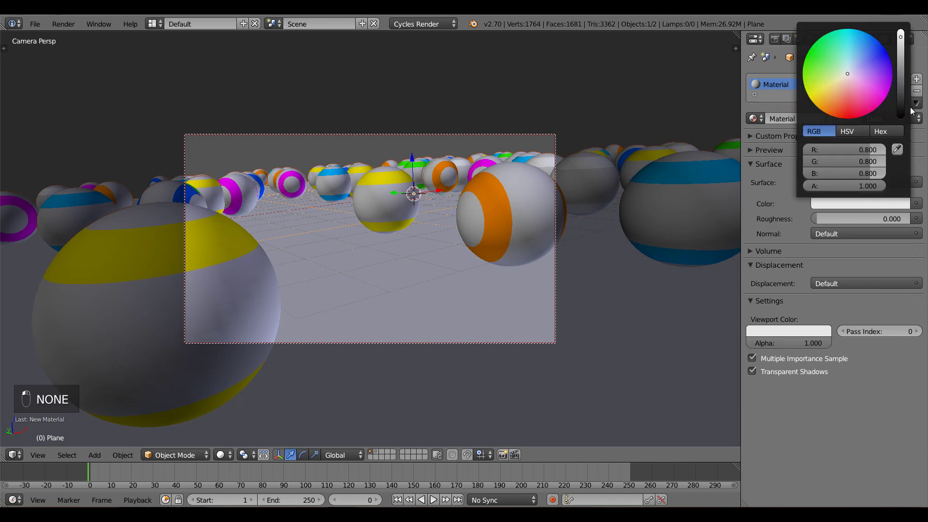
click(902, 110)
drag(904, 108, 903, 106)
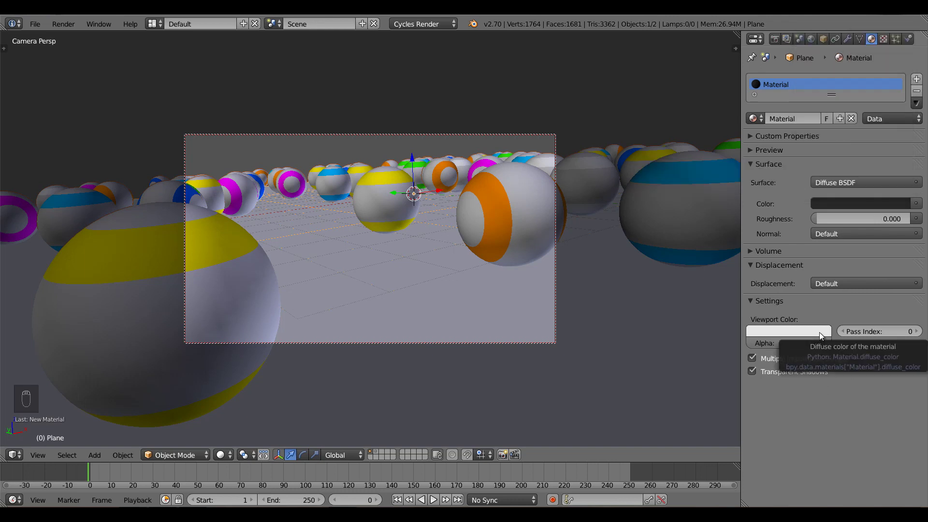
key(ctrl+s)
click(471, 295)
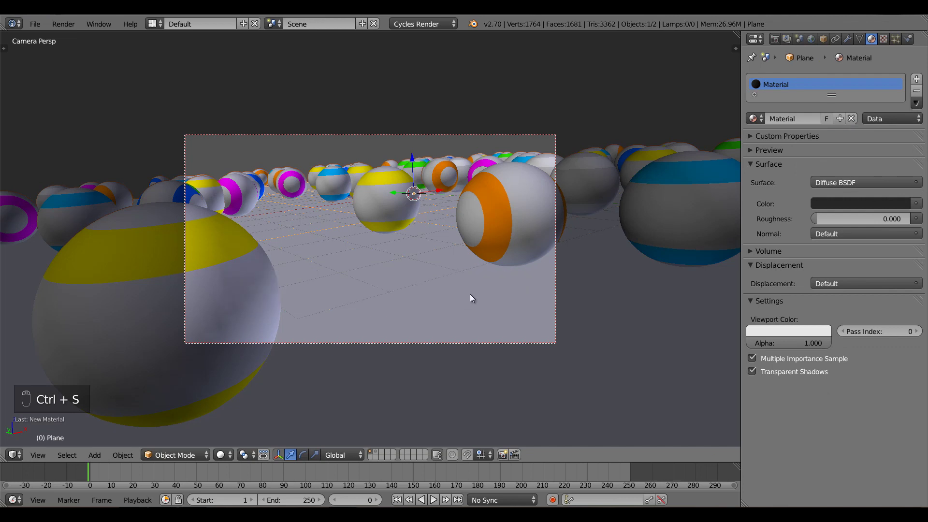
click(223, 455)
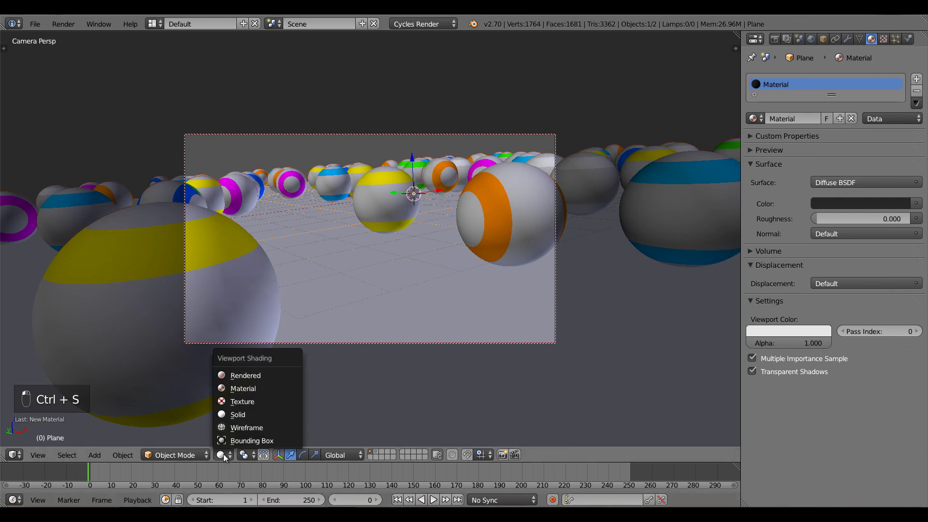
Reframe the balls with a camera focal length of about 29.32 mm and a small camera move, and enable the camera's Limits display.
right_click(485, 136)
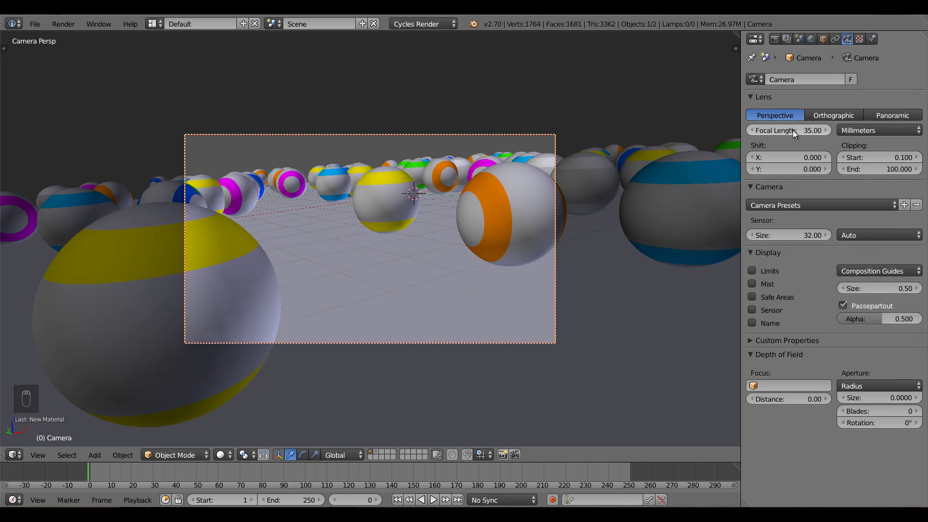
drag(793, 129, 384, 203)
key(g)
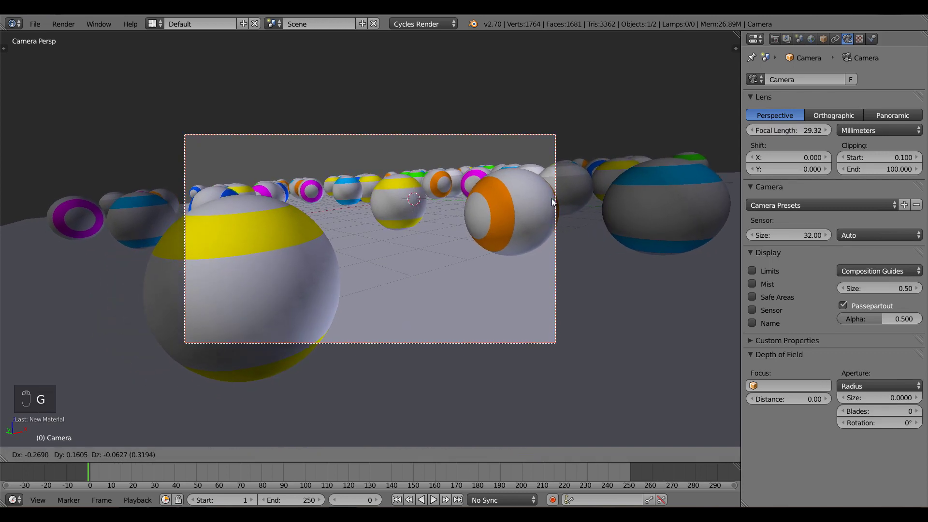
click(234, 233)
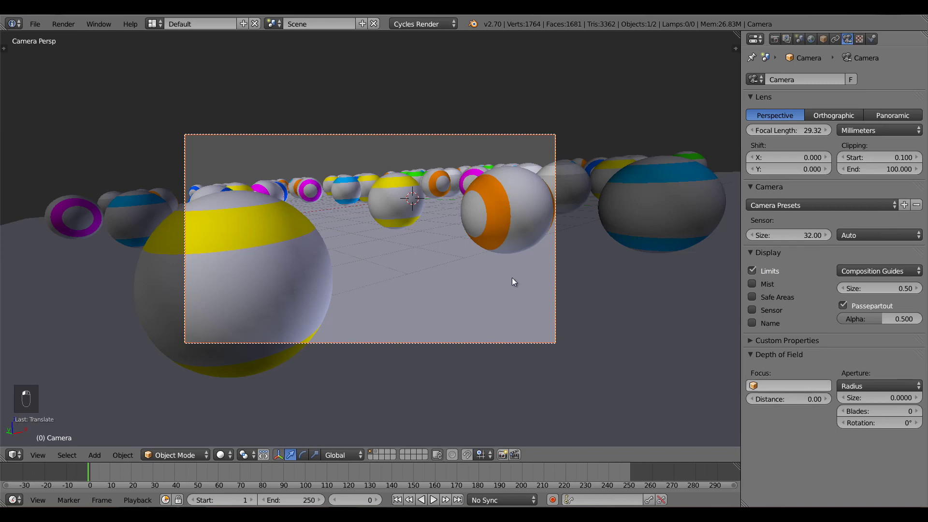
Set the camera's depth-of-field distance to about 13.42 in top wireframe view, placing the focus near the cluster of balls by the plane's center.
middle_drag(512, 278, 433, 237)
scroll(403, 234, down, 5)
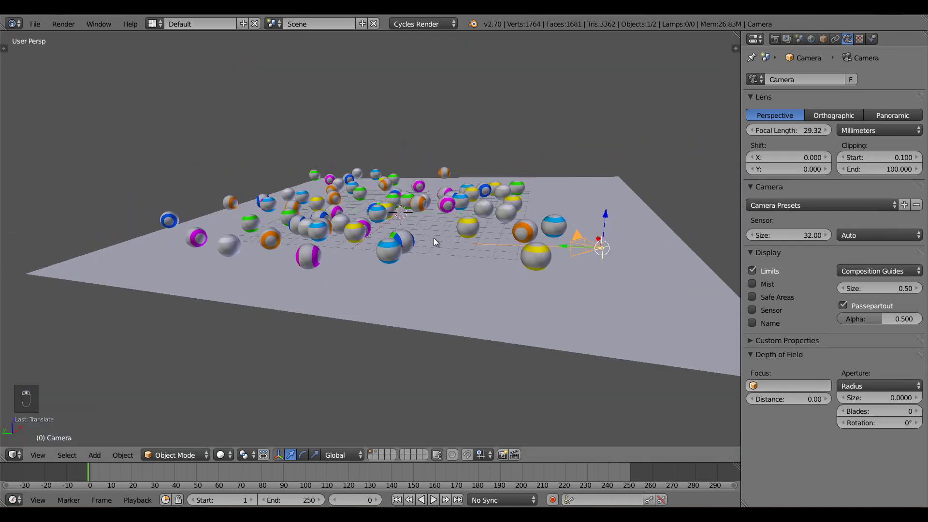
key(KP_7)
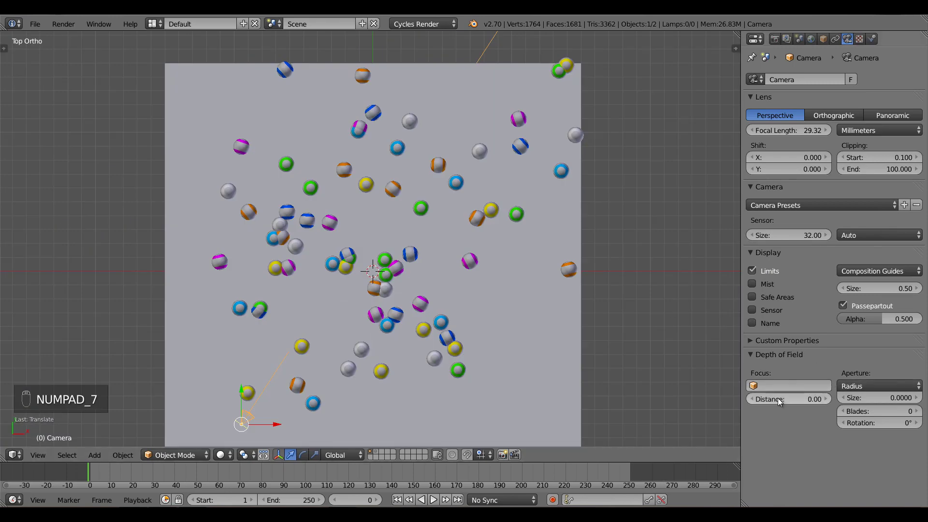
mouse_move(780, 396)
mouse_down()
mouse_move(864, 390)
mouse_move(158, 381)
mouse_move(579, 436)
mouse_up()
key(z)
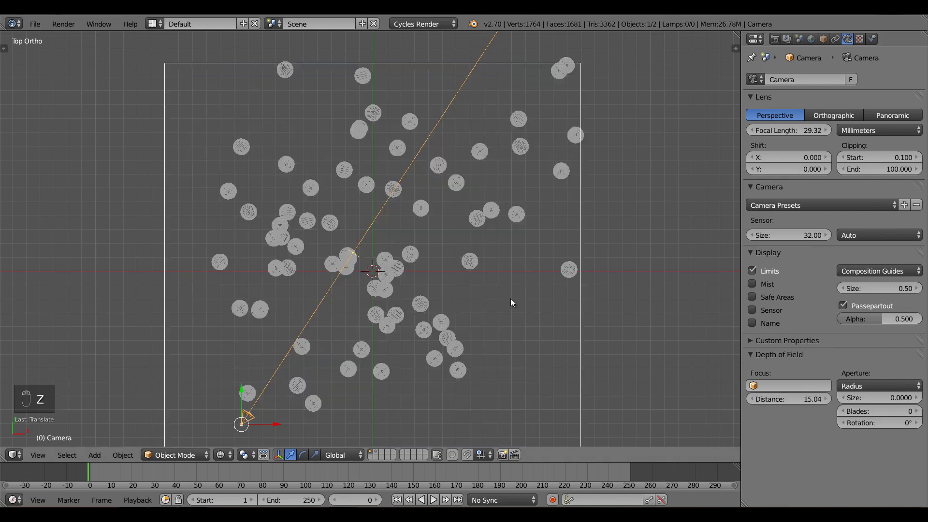
mouse_move(683, 374)
mouse_down()
mouse_move(686, 347)
mouse_move(724, 344)
mouse_up()
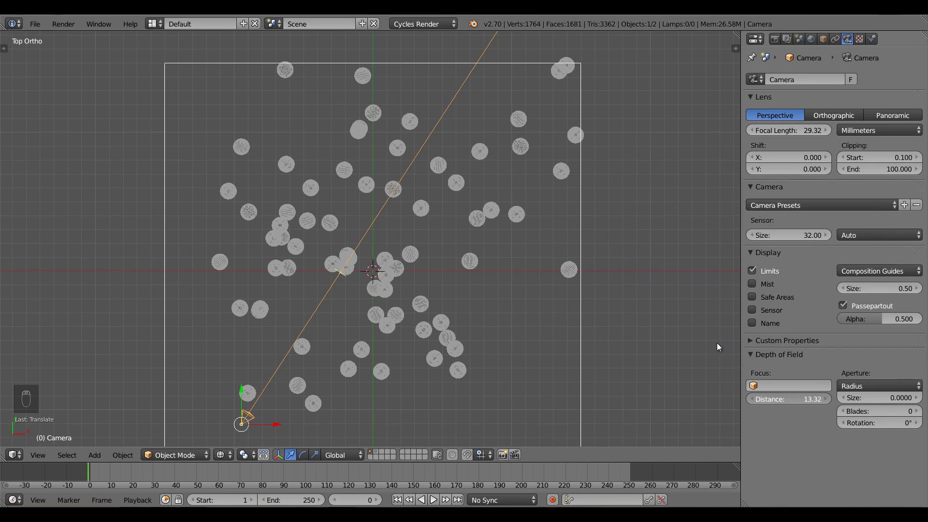
Set the camera aperture to F/stop with a number of 2.0, return to the solid camera view, and save the file.
click(868, 385)
click(865, 360)
click(884, 399)
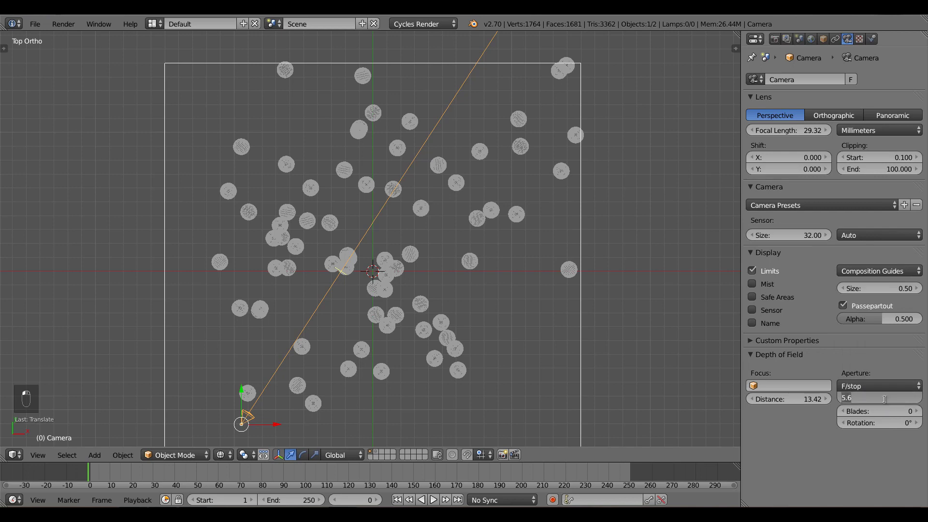
text(2)
key(Return)
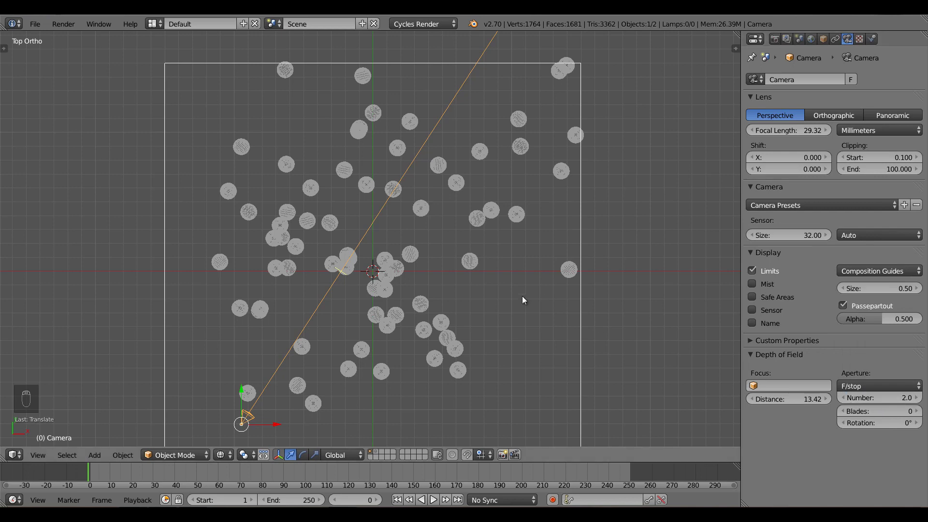
key(KP_0)
key(z)
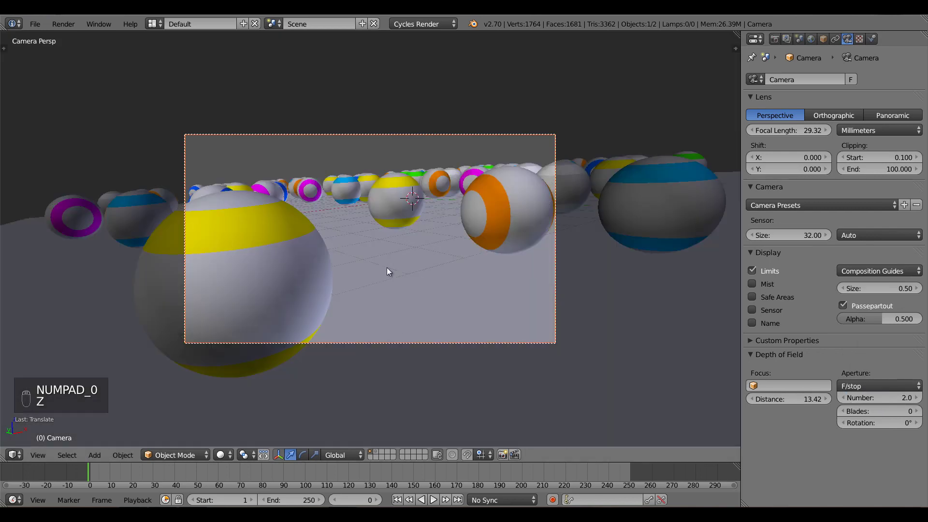
key(ctrl+s)
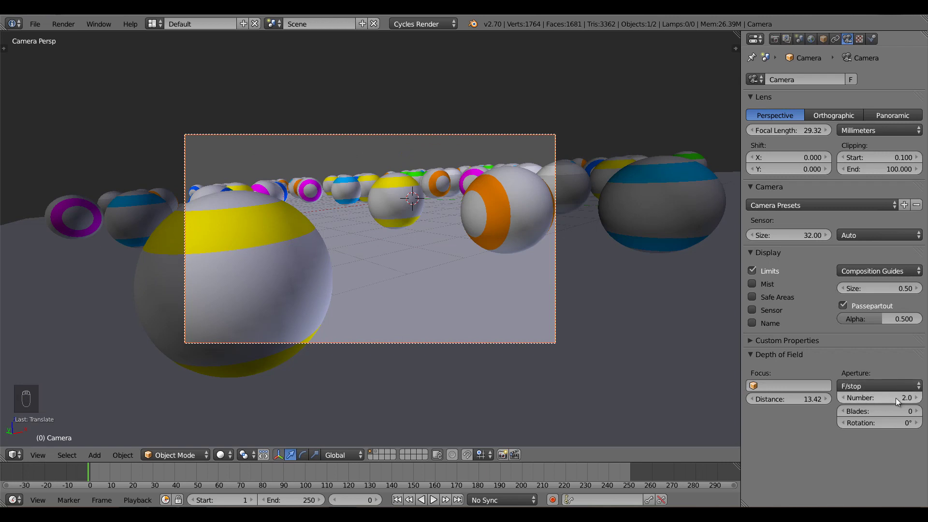
Try the Radius aperture type, restore F/stop, and save the file.
click(864, 386)
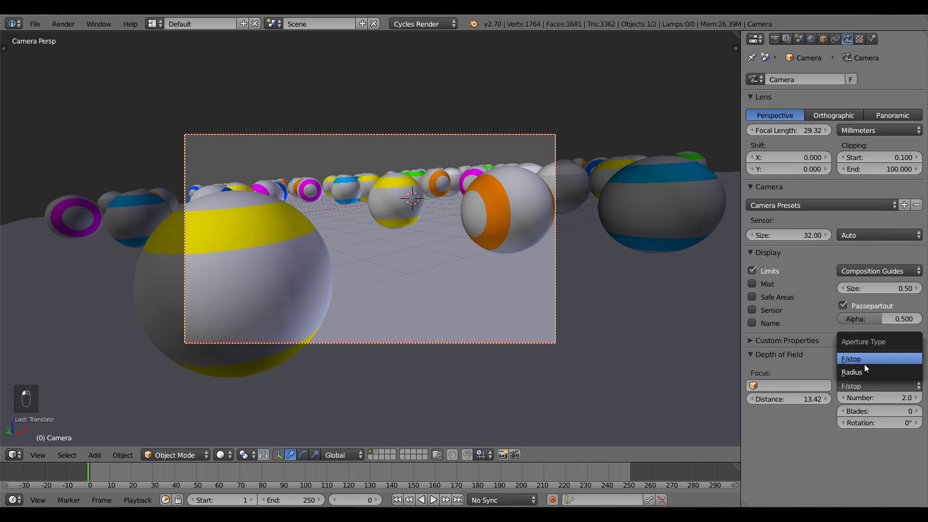
click(865, 371)
click(883, 386)
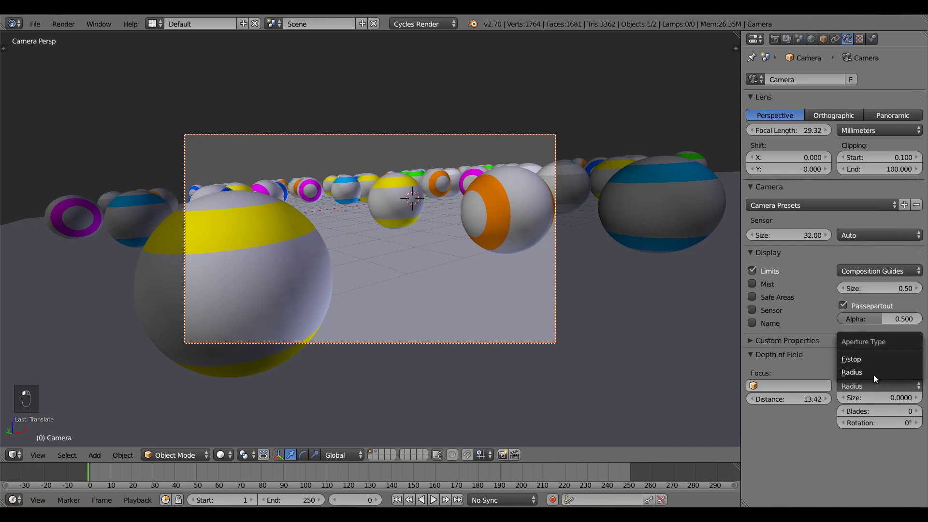
click(867, 358)
key(ctrl+s)
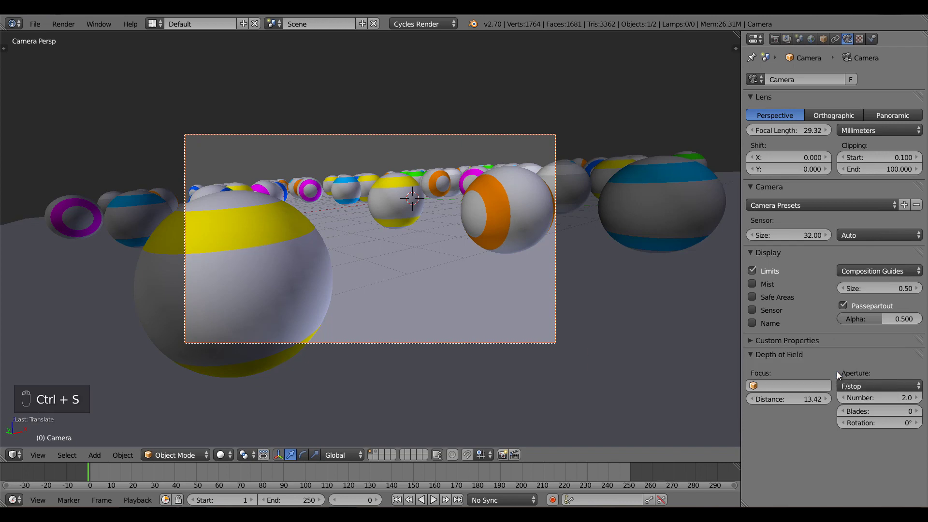
Display the rule-of-thirds composition guide in the camera frame, and shift and tilt the camera slightly against it.
click(873, 271)
click(855, 191)
key(g)
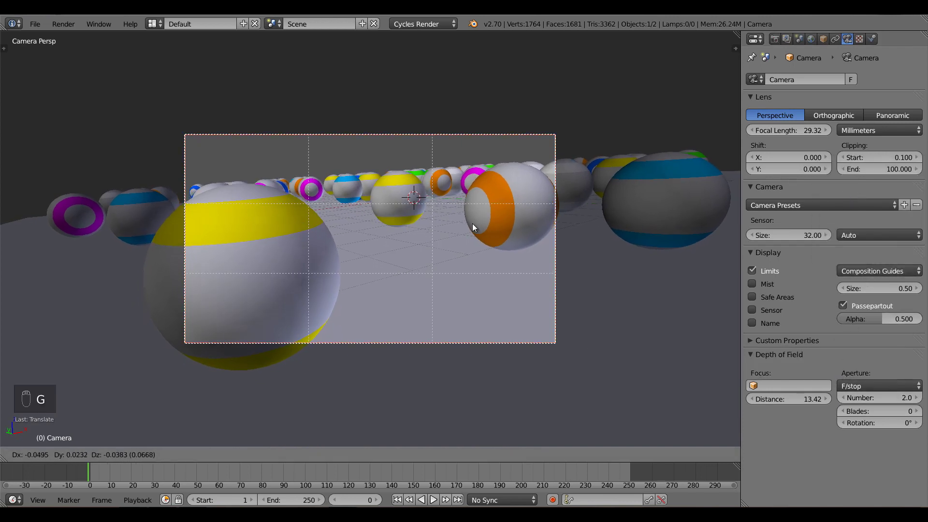
key(r)
key(r)
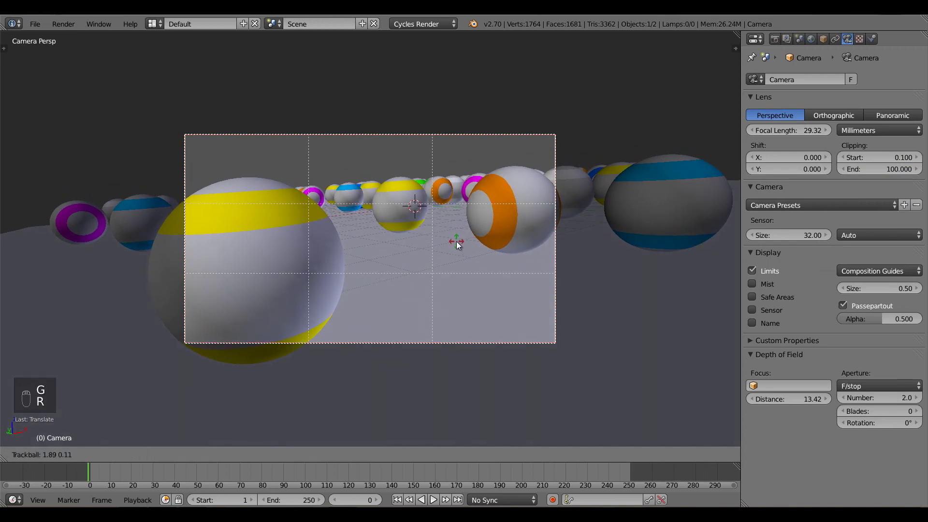
click(457, 242)
Move the camera slightly along Z, tilt it by a trackball rotation of about -2.64, 0.11, and save the file.
key(g)
key(z)
click(456, 235)
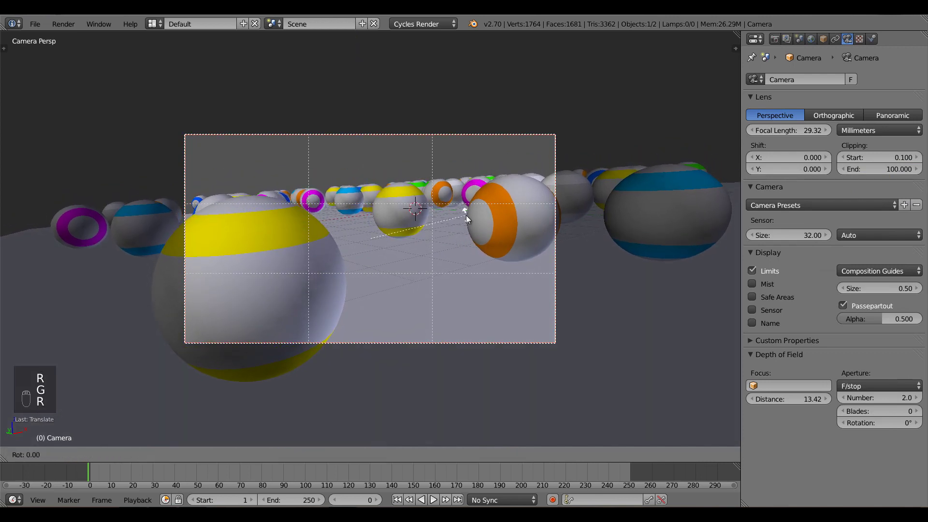
key(r)
key(r)
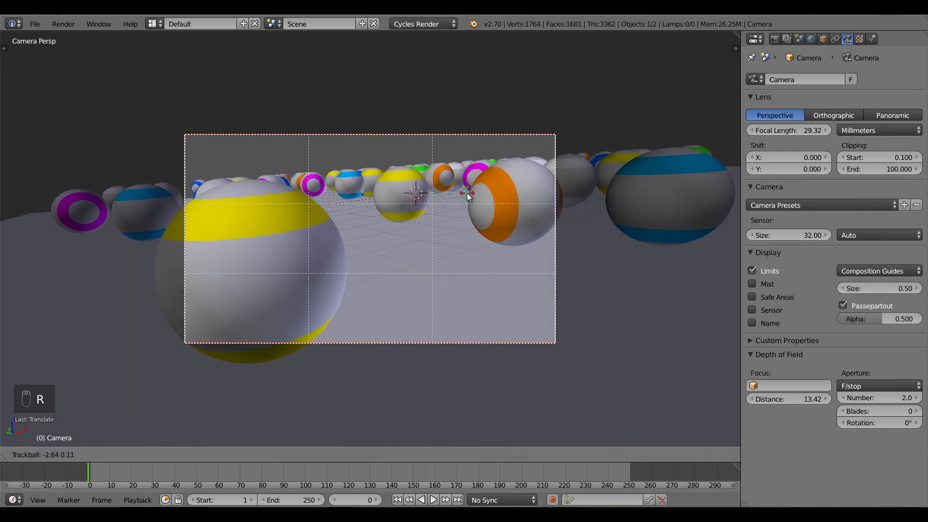
click(440, 207)
key(ctrl+s)
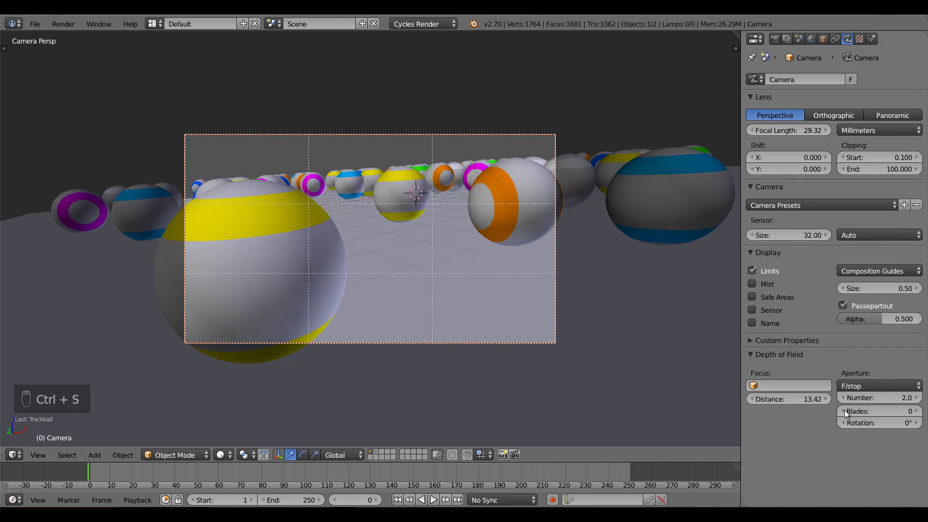
Set the Cycles preview samples to 50 in the scene's Sampling settings.
click(775, 39)
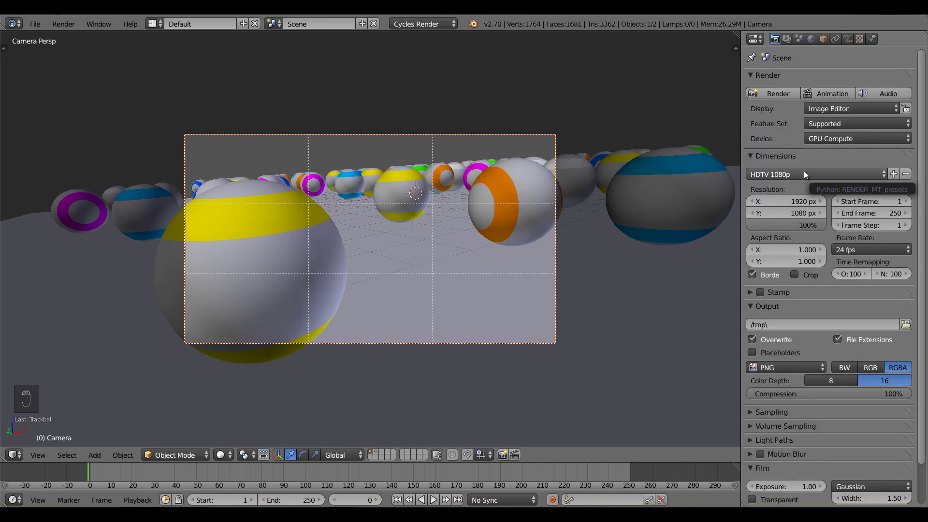
click(229, 451)
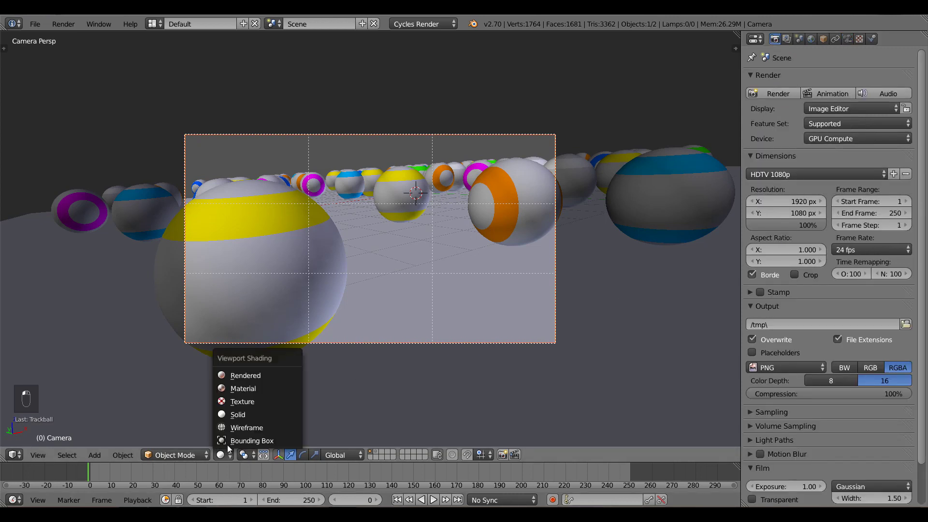
click(797, 412)
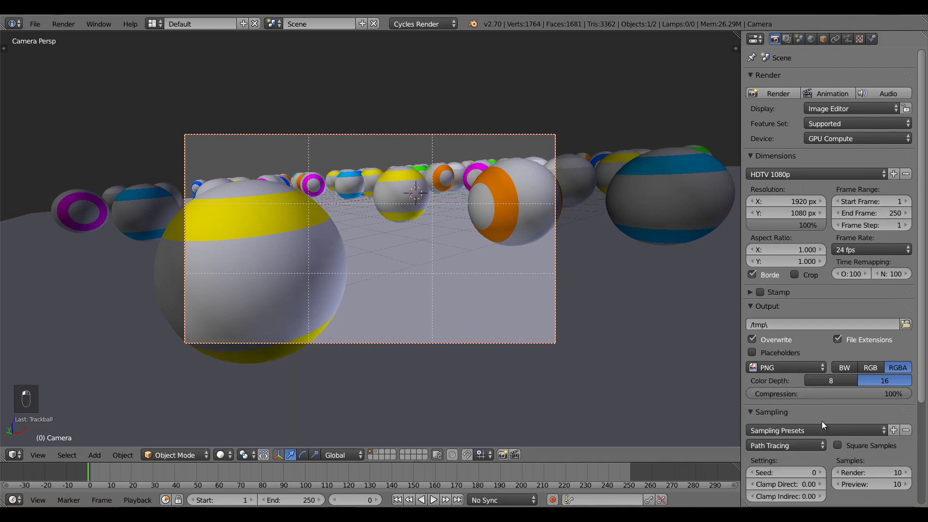
scroll(851, 422, down, 4)
click(877, 405)
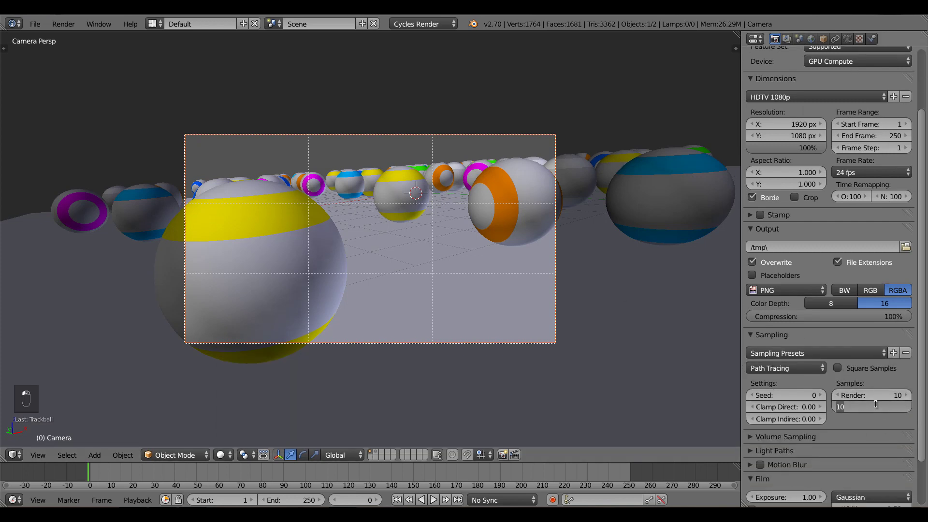
text(50)
key(Return)
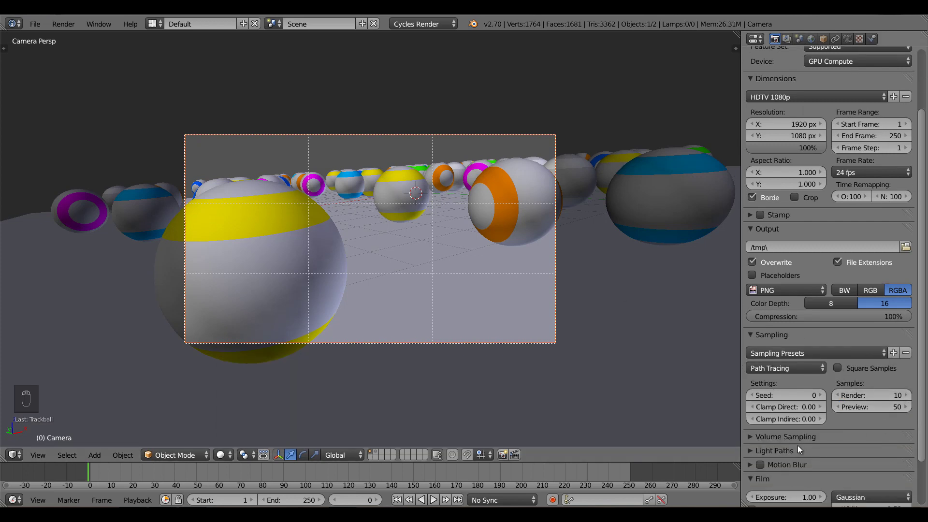
Apply the Full Global Illumination integrator preset to the Light Paths settings.
click(775, 450)
scroll(786, 449, down, 2)
click(788, 430)
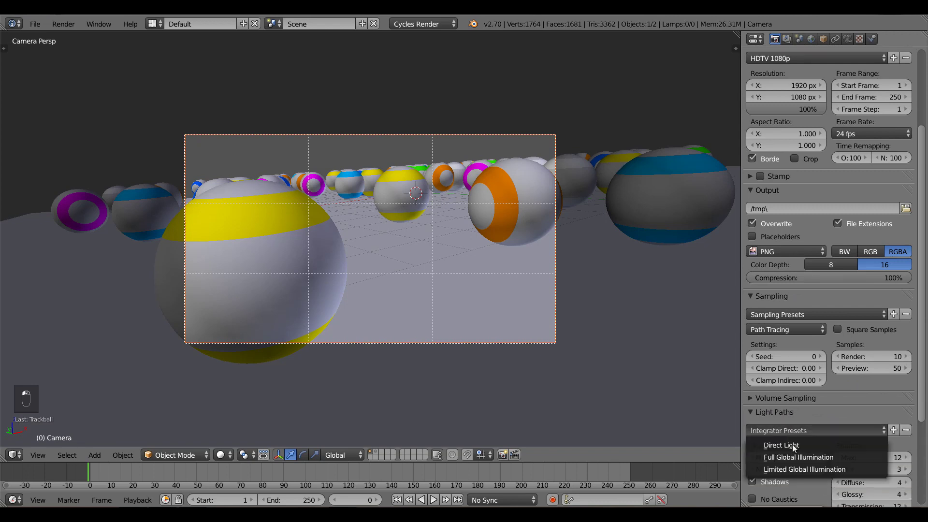
click(795, 458)
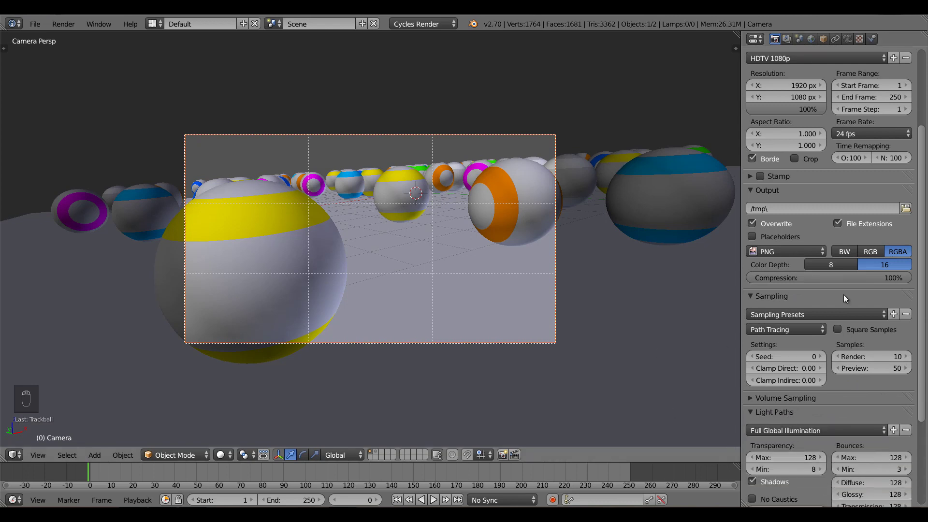
Switch the viewport to Rendered shading to preview the lit stripes inside an enlarged camera frame.
click(221, 455)
click(246, 375)
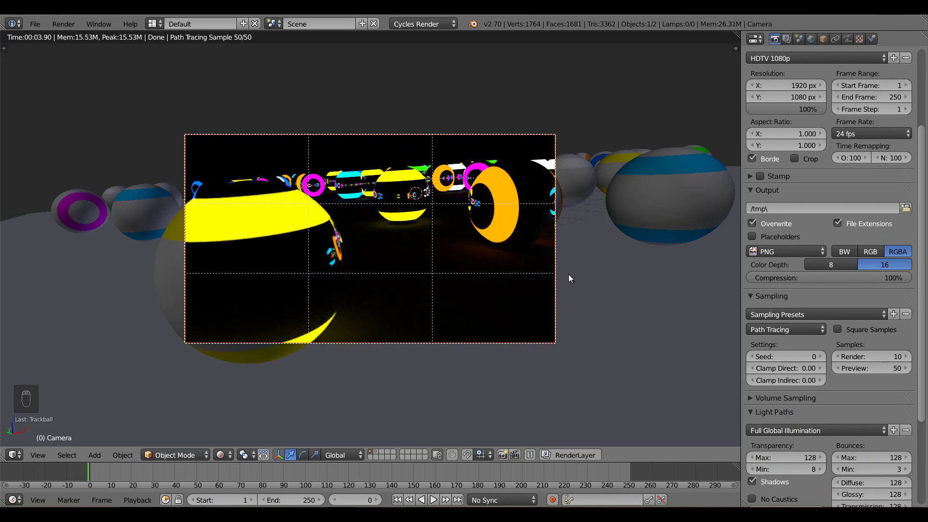
scroll(569, 276, up, 2)
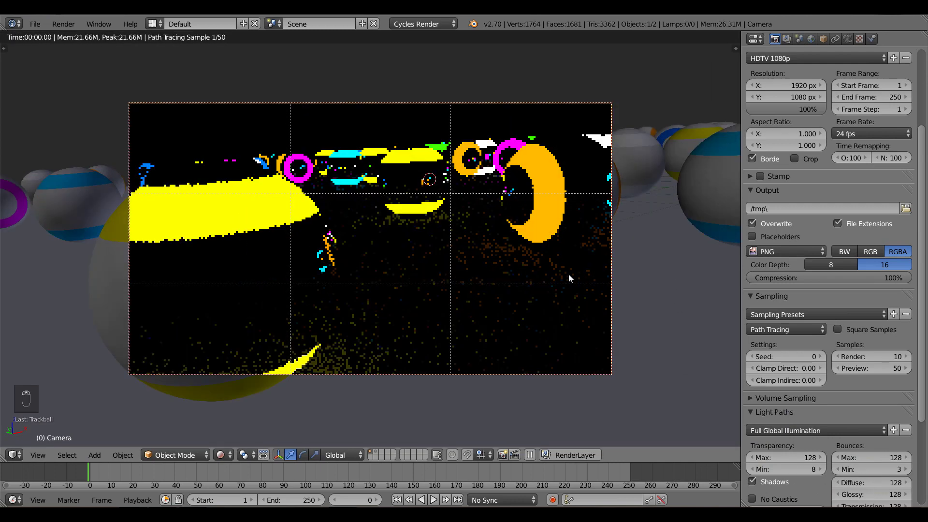
Try successive seeds for the ground plane's particle system up to 29, previewing each ball arrangement in the rendered camera view.
right_click(682, 283)
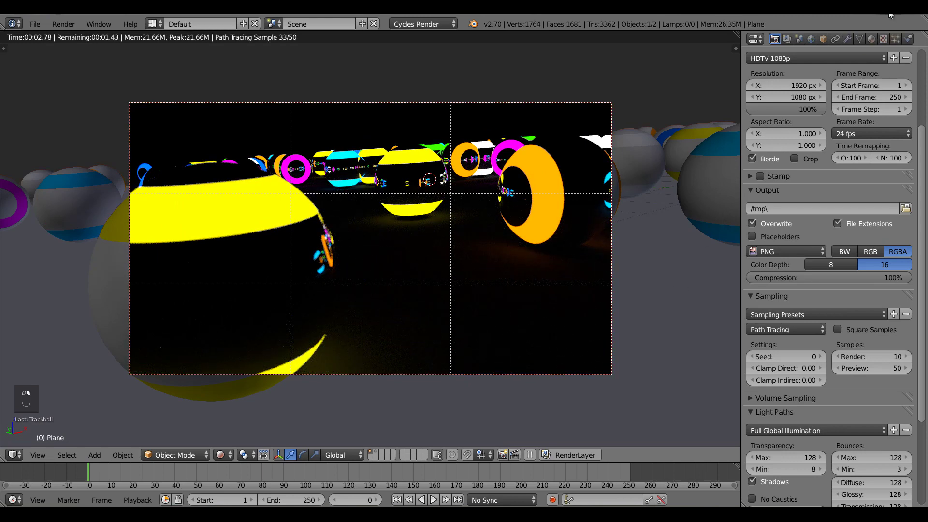
scroll(897, 126, up, 4)
click(895, 39)
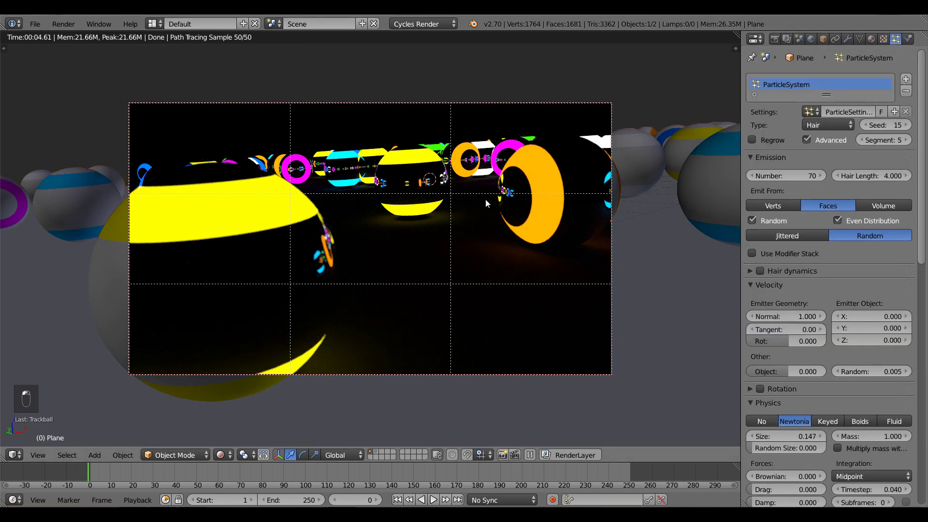
click(907, 126)
click(908, 125)
click(908, 125)
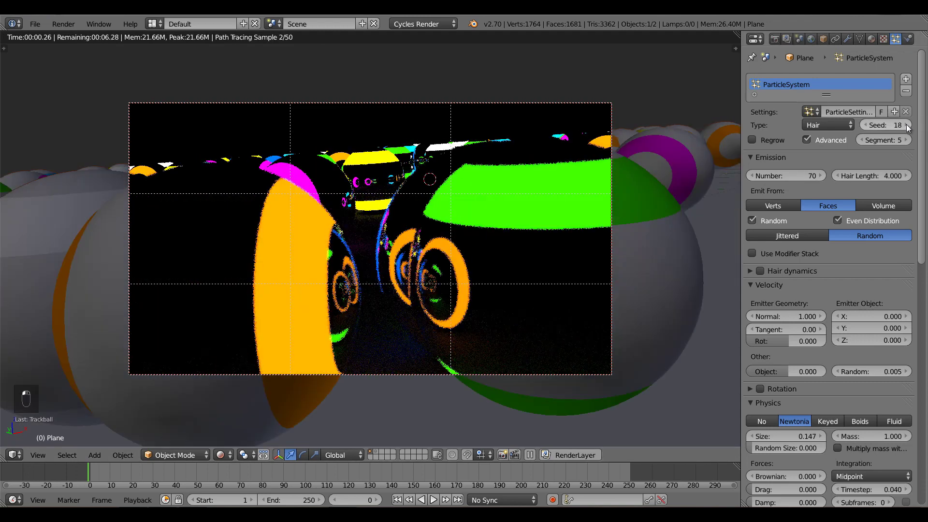
click(908, 125)
click(907, 125)
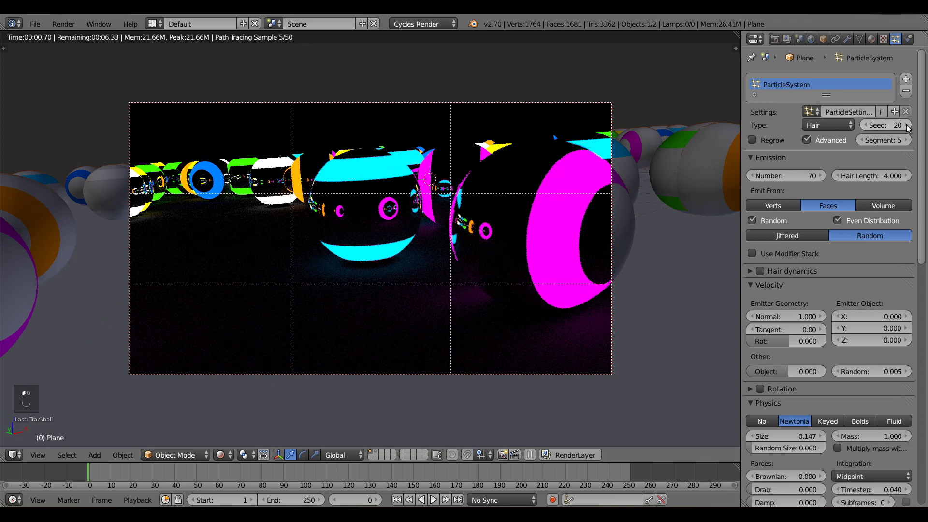
click(908, 125)
click(908, 125)
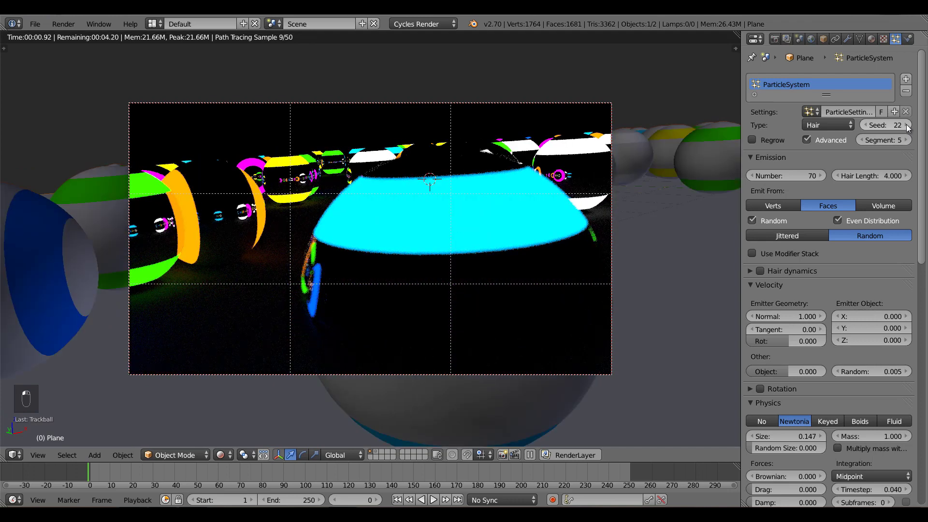
click(907, 125)
click(907, 125)
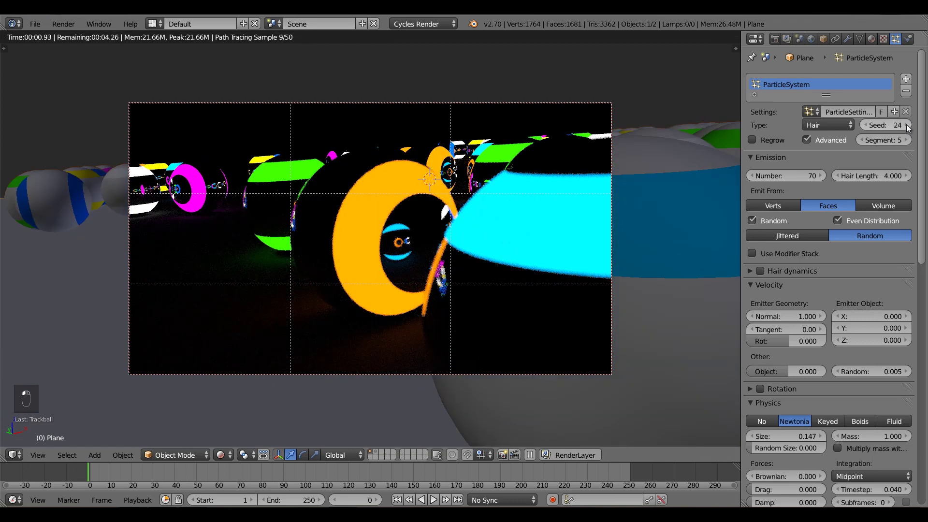
click(908, 125)
click(908, 126)
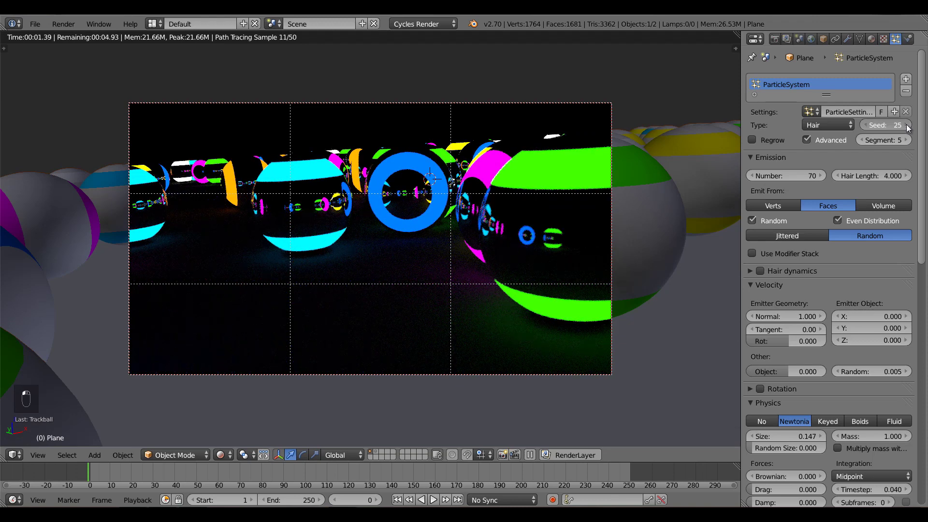
click(907, 126)
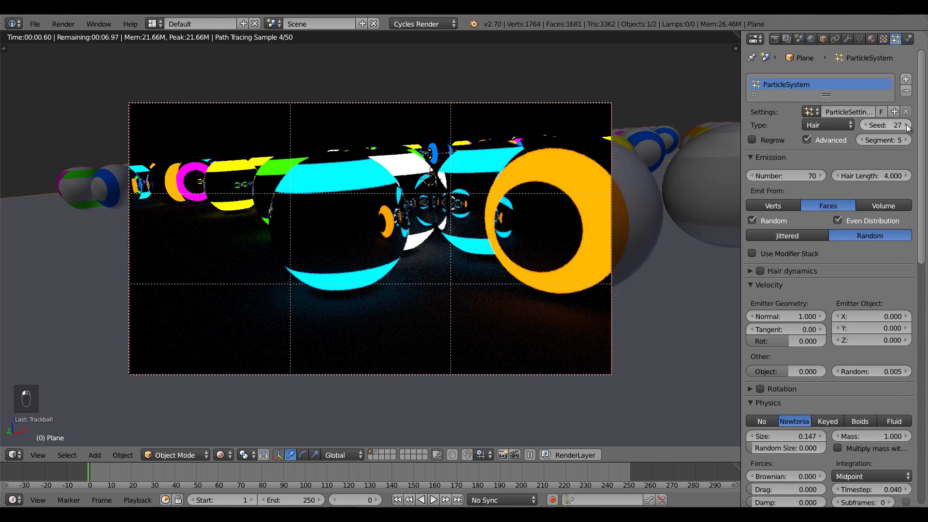
click(907, 125)
click(907, 126)
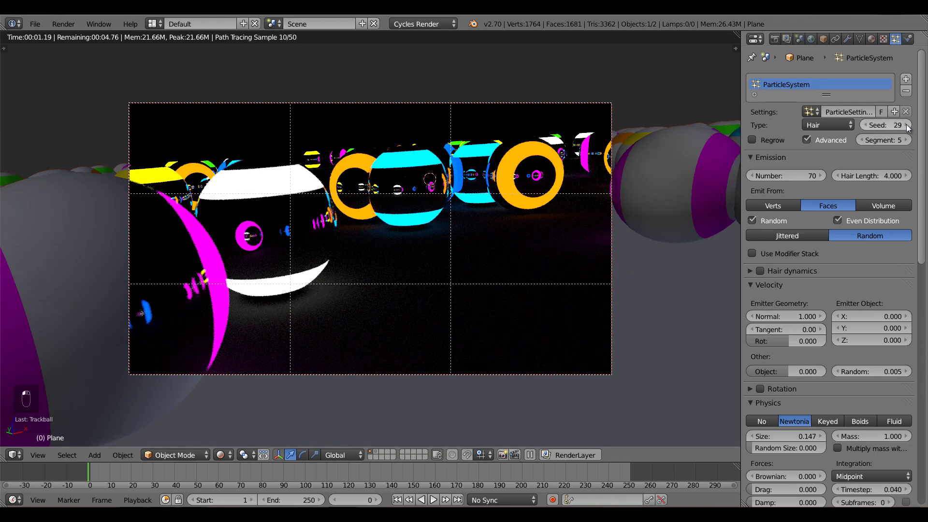
Return the viewport to Solid shading, check the source balls on the second layer, and save the file with the first layer shown.
key(z)
key(z)
key(z)
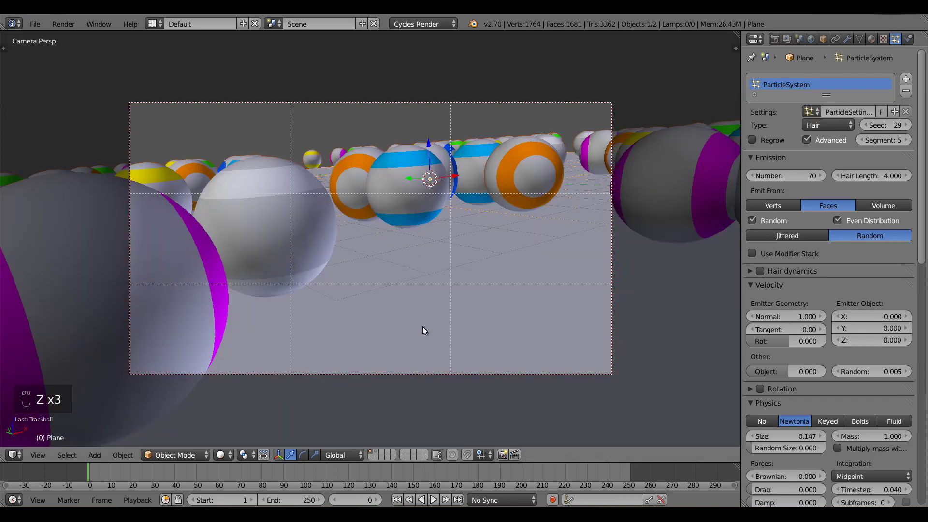
click(378, 453)
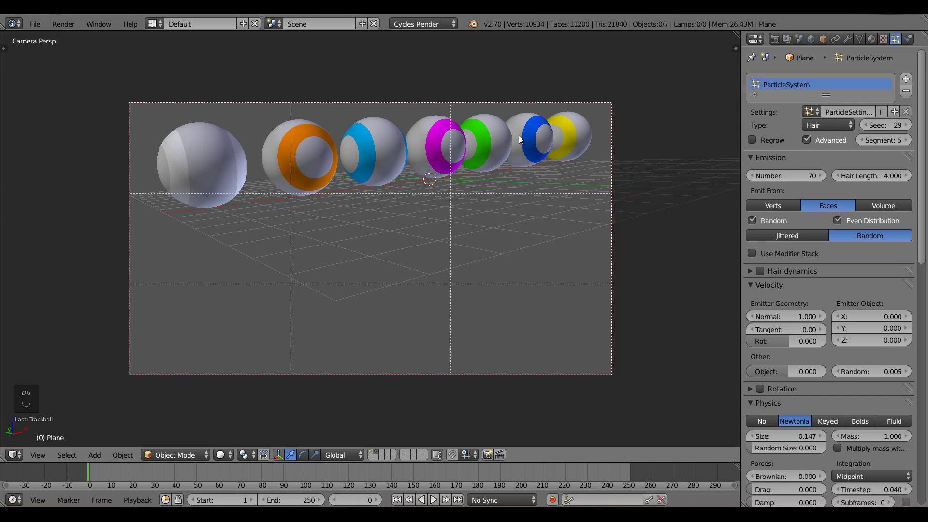
click(369, 452)
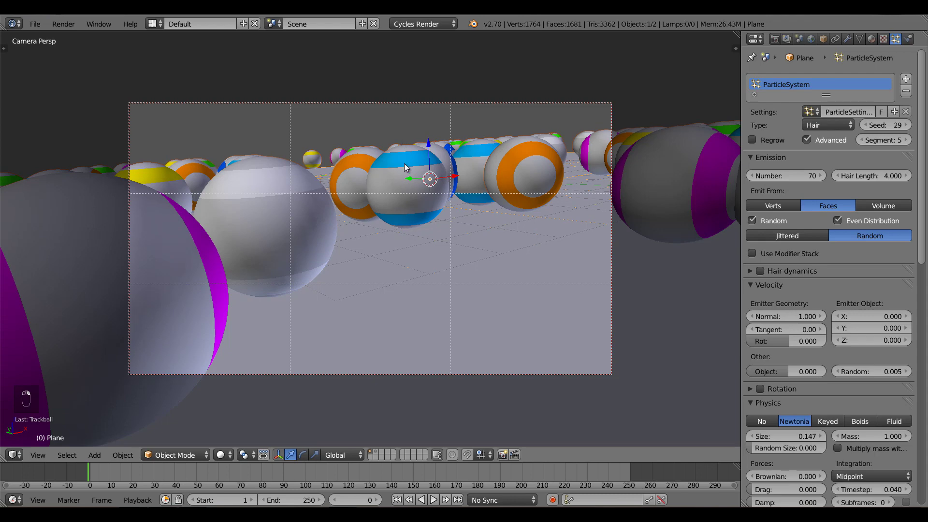
key(ctrl+s)
click(414, 204)
Show the second layer together with the first and rotate the light blue source ball's mesh in front view so its stripes lie horizontally.
key(KP_1)
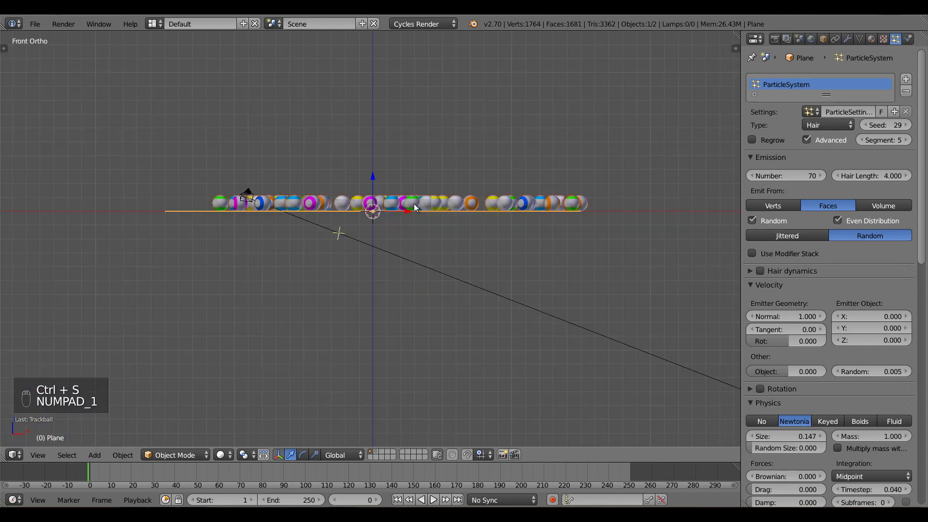
scroll(413, 204, up, 4)
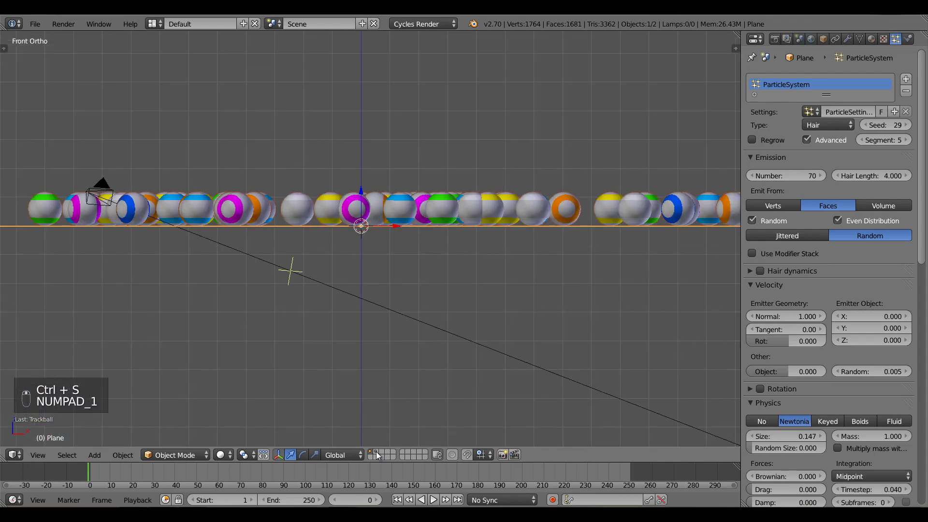
shift+click(378, 455)
right_click(302, 187)
key(Tab)
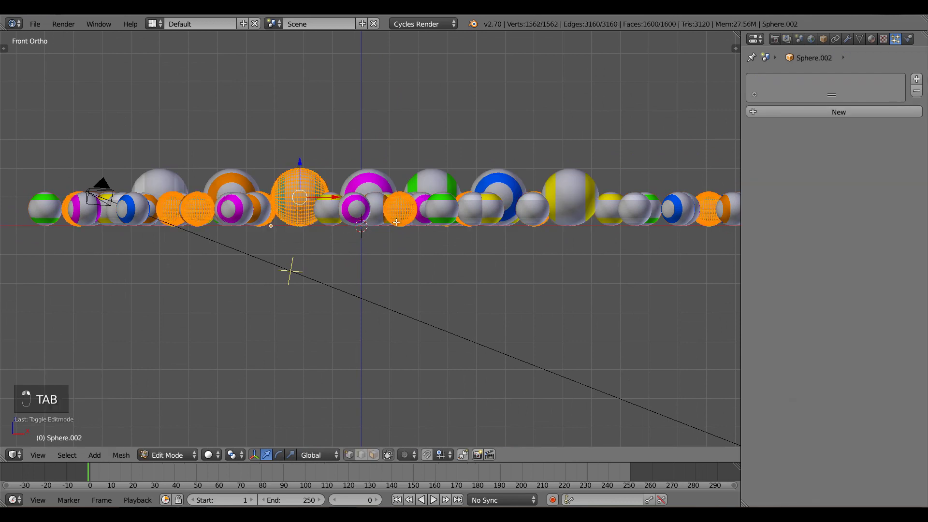
key(r)
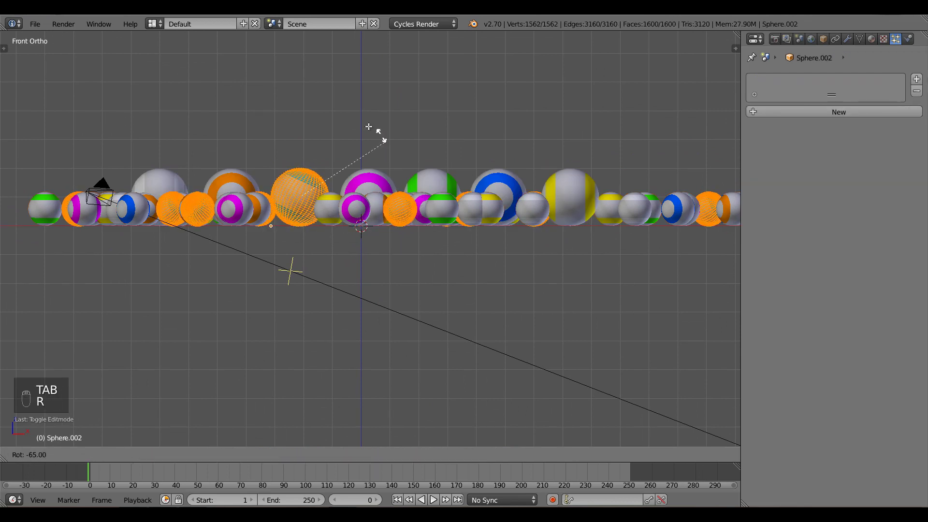
click(342, 236)
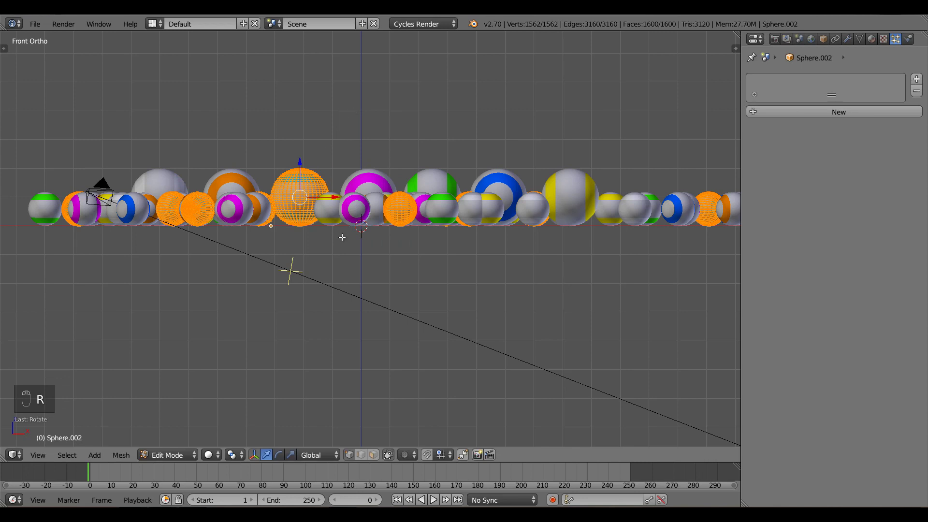
key(Tab)
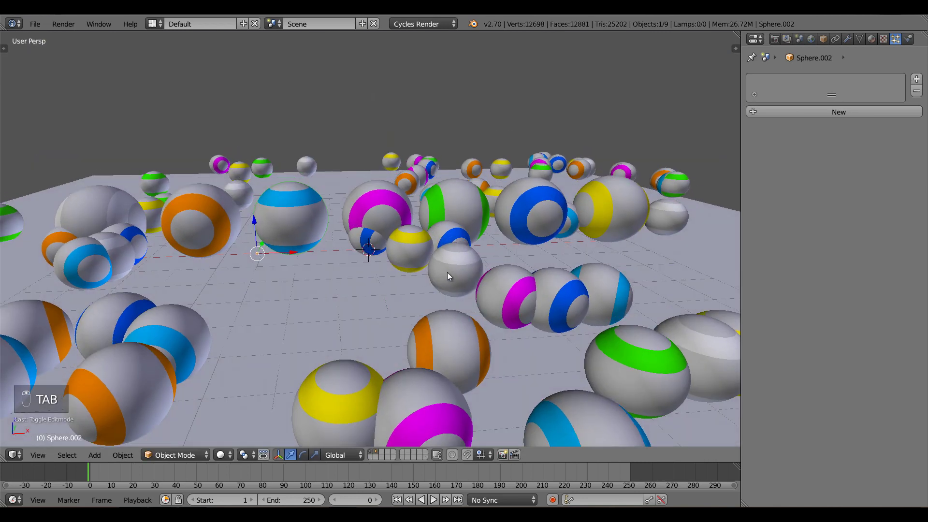
Rotate the white source ball's whole mesh in Edit Mode from the front view so its stripes run horizontally.
right_click(93, 224)
key(Tab)
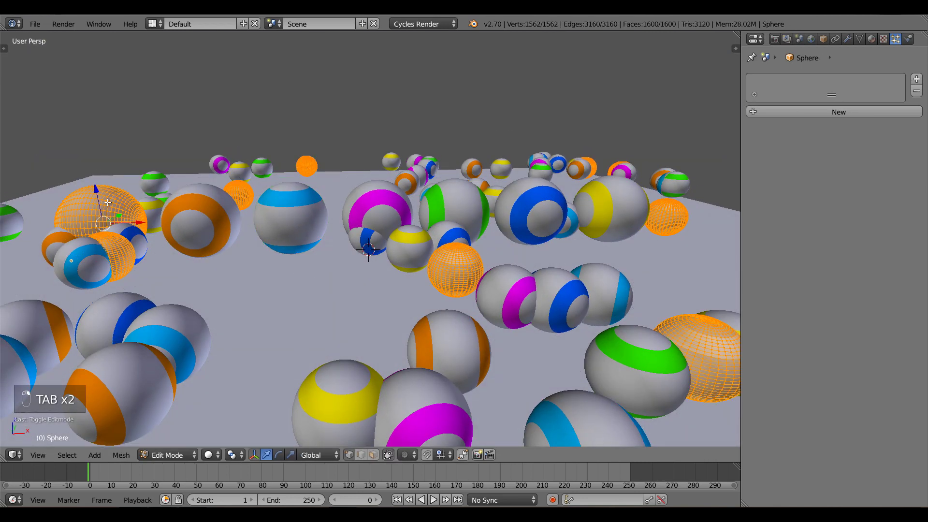
key(KP_1)
key(r)
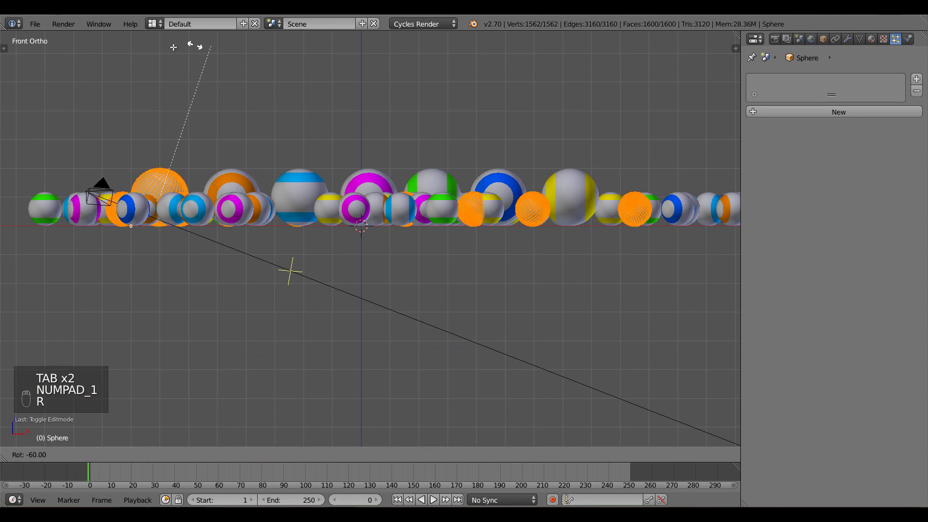
click(128, 60)
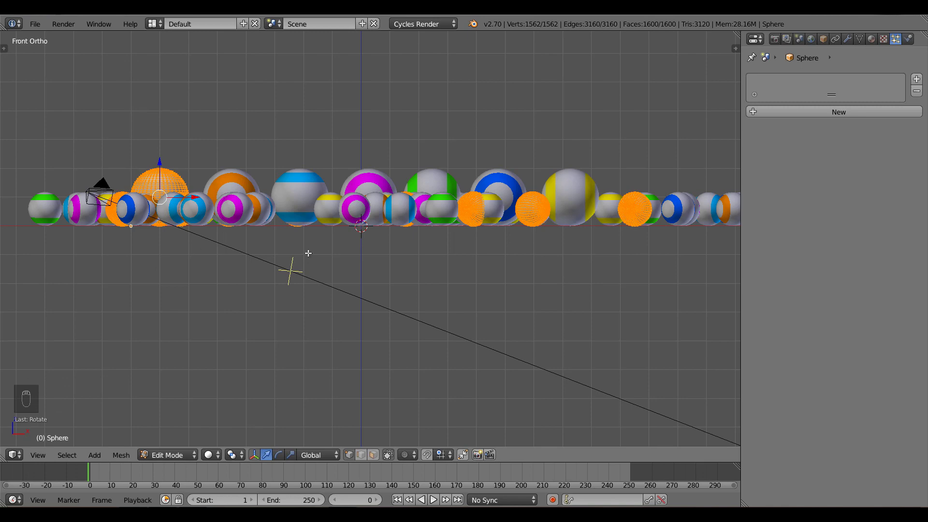
middle_drag(309, 253, 329, 273)
key(Tab)
Rotate the green source ball's whole mesh in Edit Mode from the front view to turn its stripes horizontal.
scroll(573, 297, down, 4)
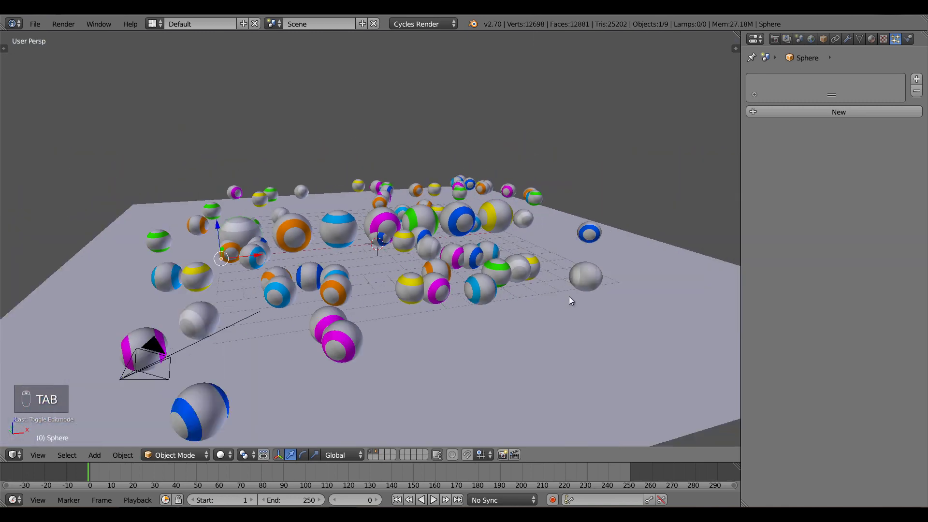
scroll(532, 290, down, 2)
scroll(483, 252, up, 4)
right_click(442, 216)
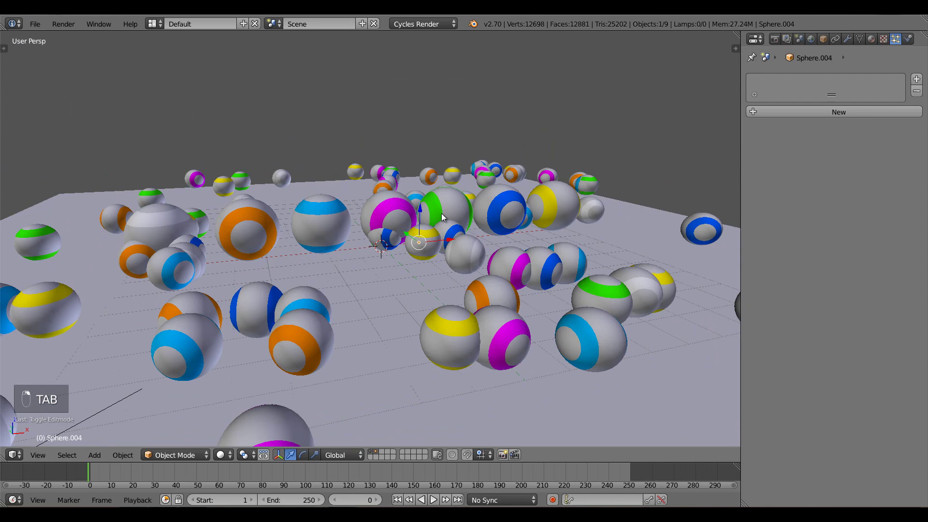
key(KP_1)
key(Tab)
key(r)
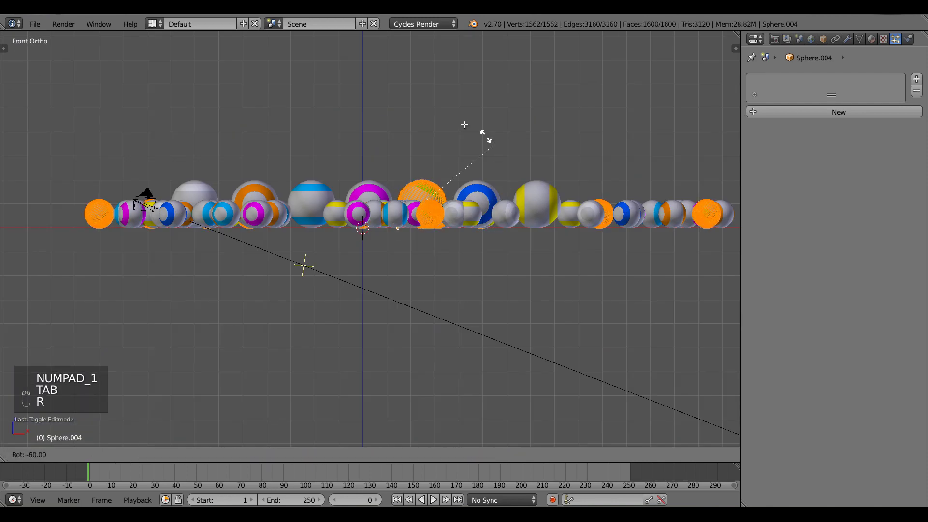
click(454, 121)
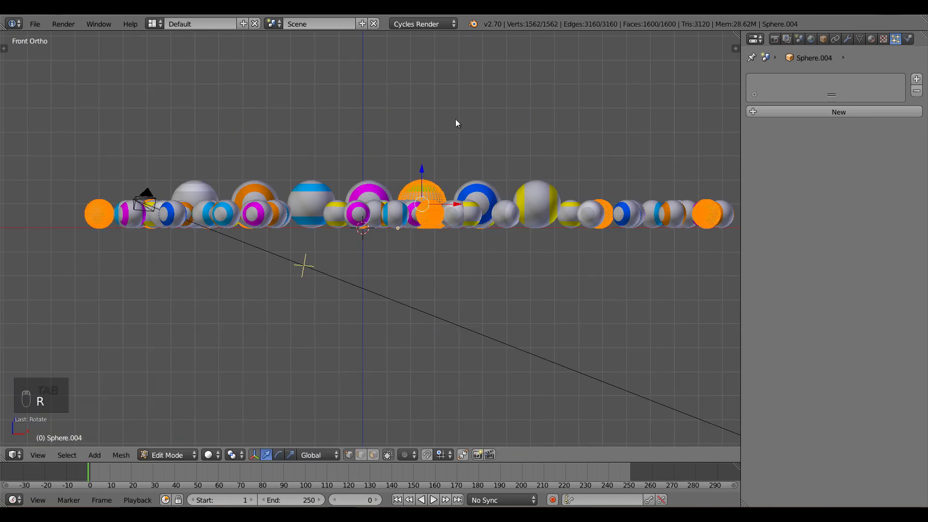
key(Tab)
Rotate the yellow source ball's whole mesh by about -90° in Edit Mode from the front view.
middle_drag(456, 119, 424, 288)
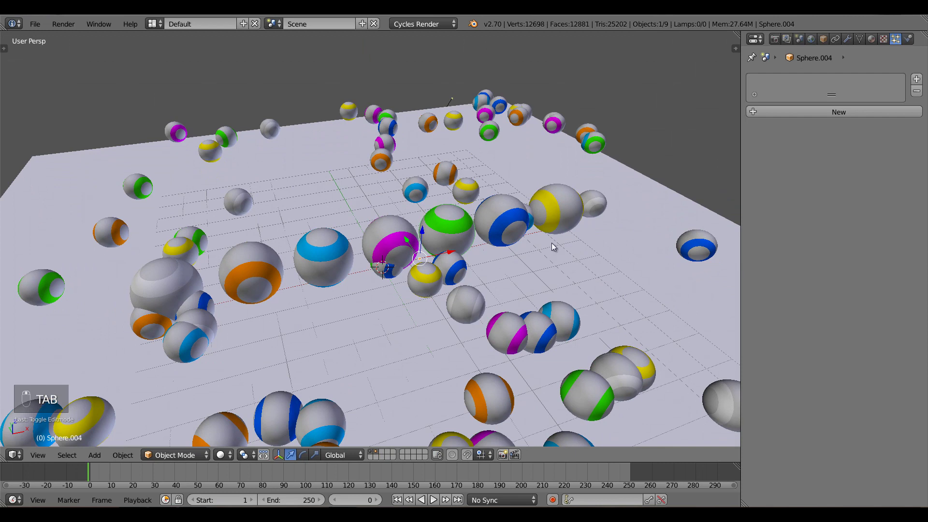
right_click(568, 220)
key(KP_1)
key(Tab)
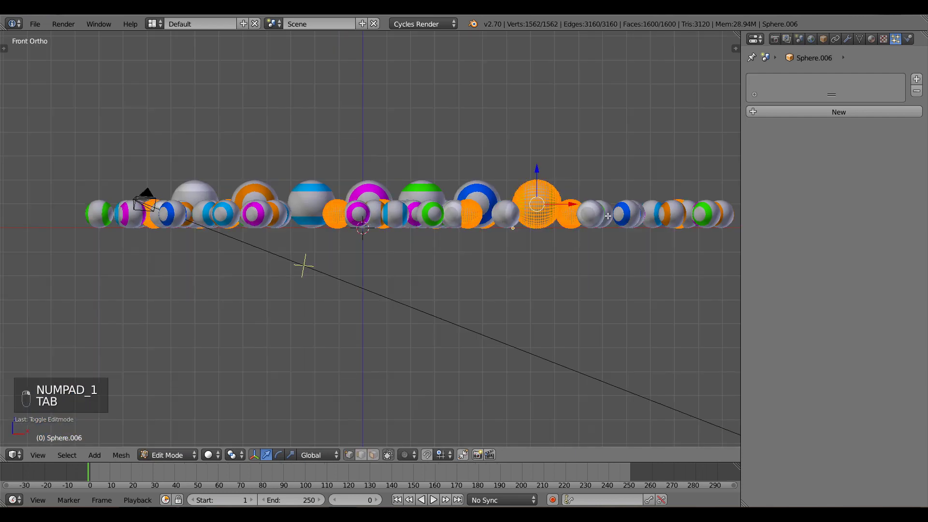
key(r)
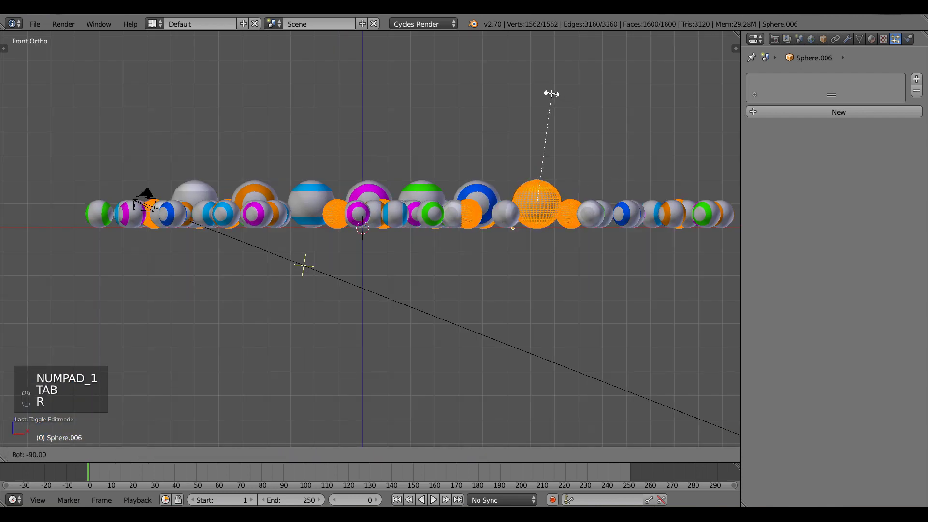
click(551, 97)
key(Tab)
Show only the first layer and return to the camera view.
middle_drag(463, 228, 480, 253)
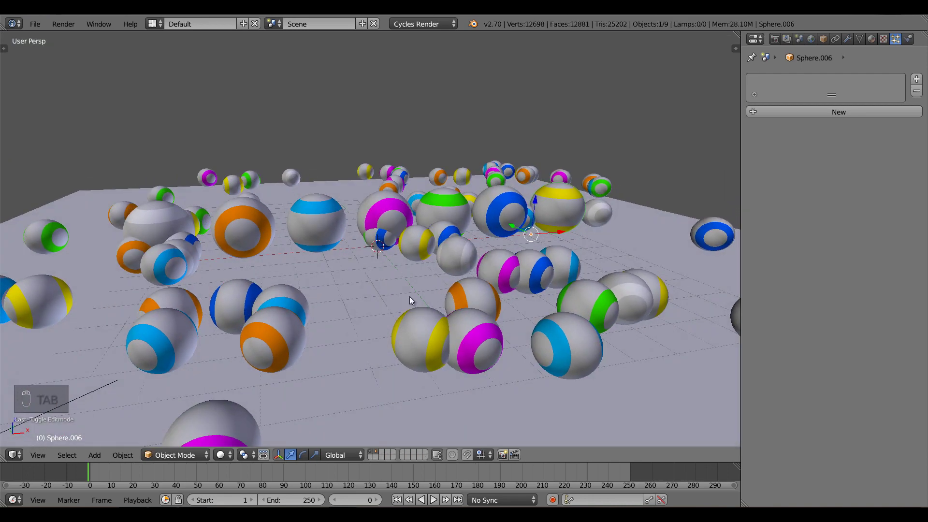
key(1)
key(KP_0)
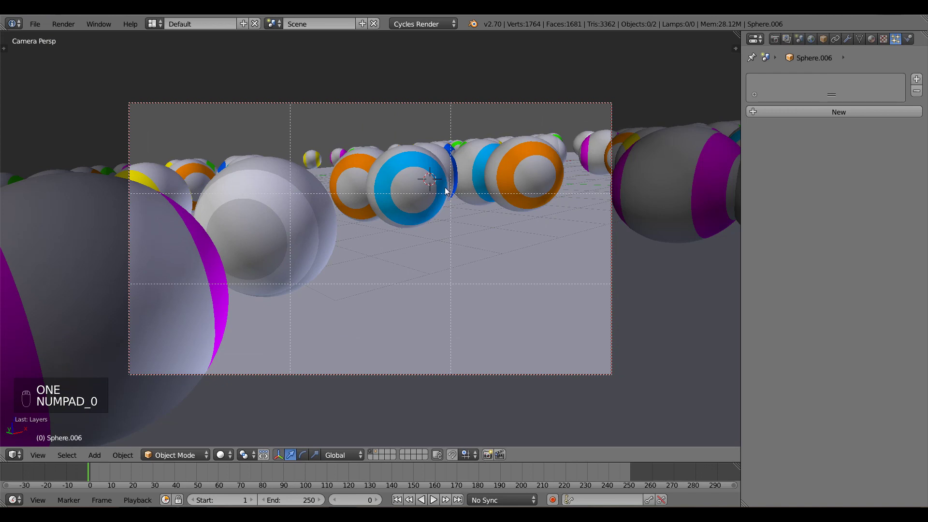
Select the ground plane and step its particle system seed up to 39 to find a new ball arrangement.
right_click(645, 221)
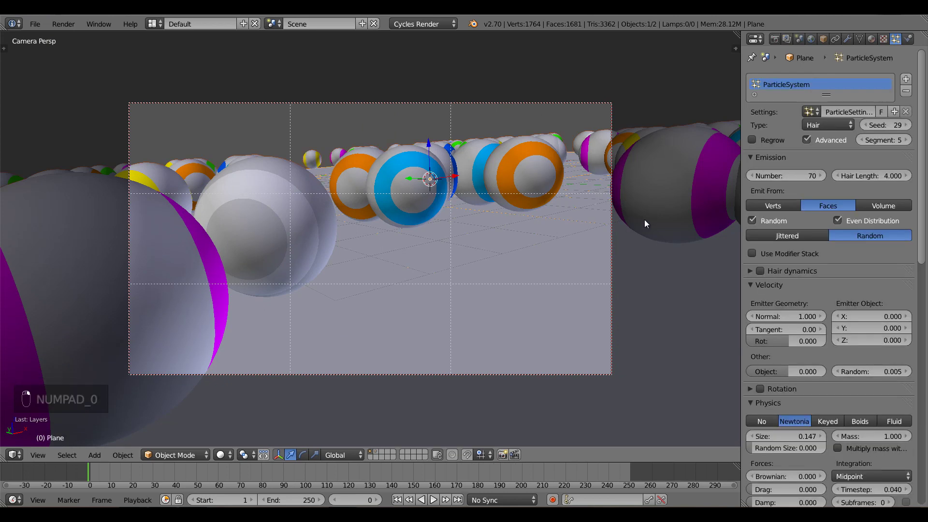
click(907, 124)
click(907, 125)
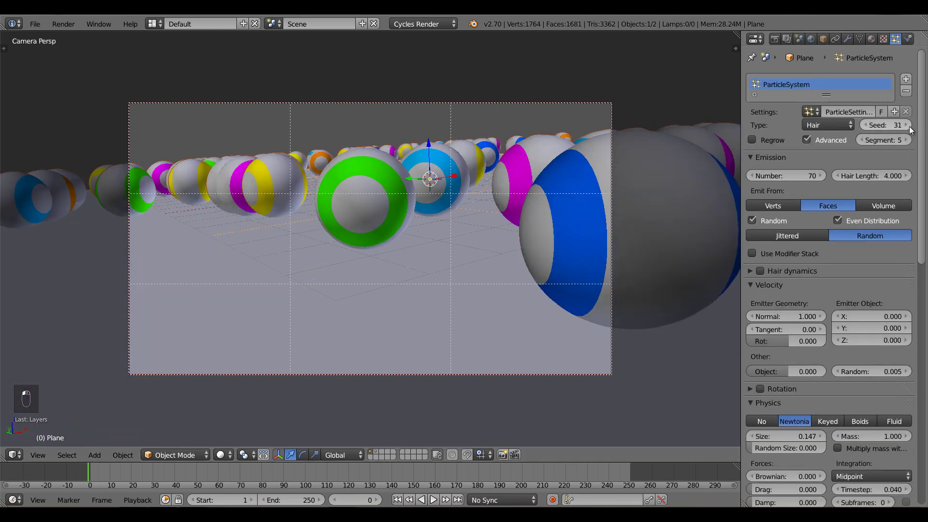
click(907, 125)
click(907, 125)
click(909, 127)
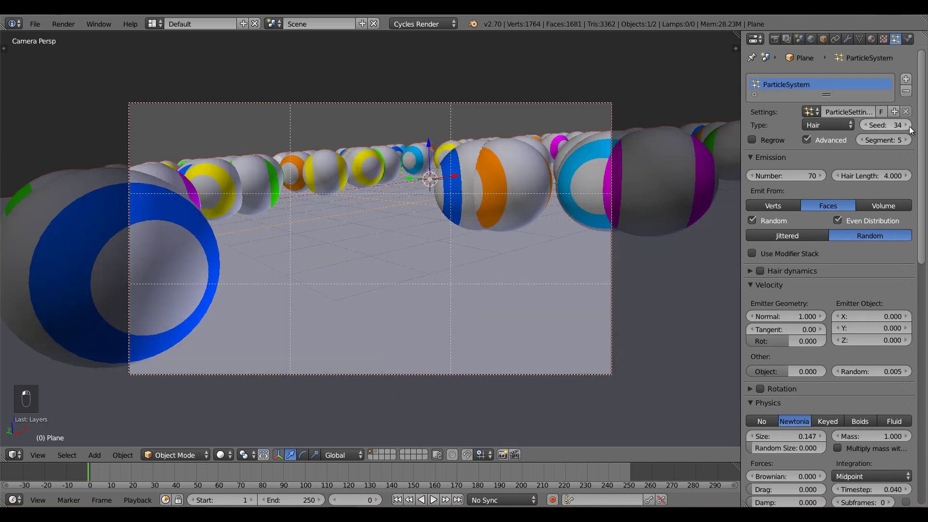
click(909, 126)
click(910, 126)
click(909, 126)
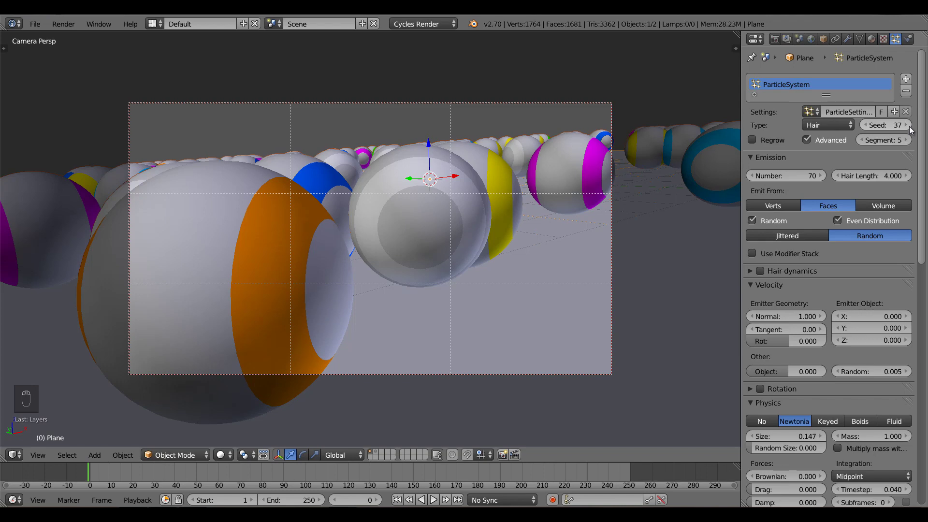
click(909, 125)
click(909, 125)
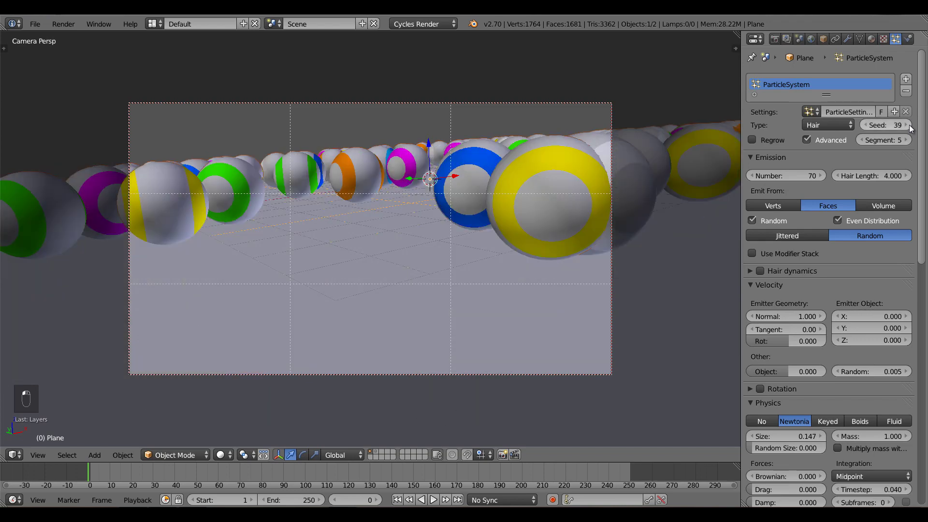
Step the ground plane's particle system seed up to 108 to try other ball arrangements.
click(909, 126)
click(909, 125)
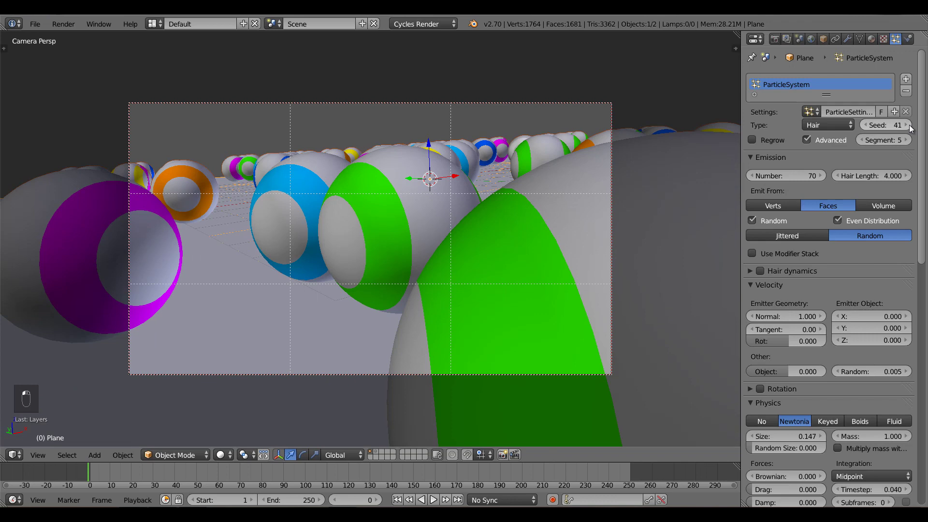
click(909, 125)
click(909, 125)
click(909, 125)
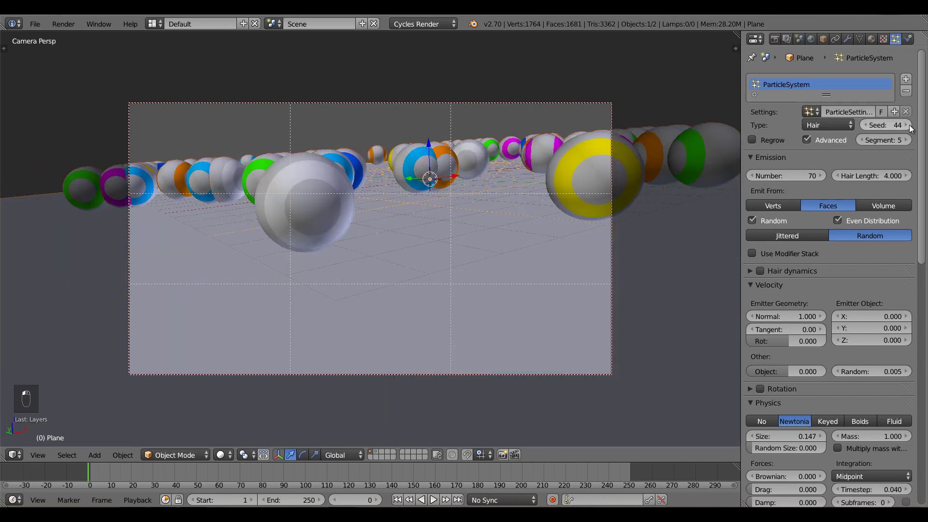
click(909, 125)
click(909, 125)
click(909, 125)
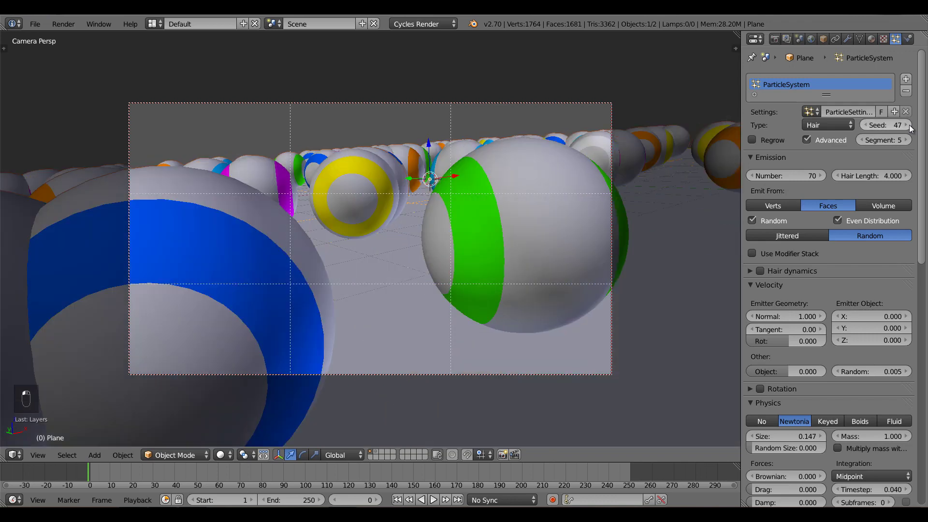
click(909, 126)
click(909, 125)
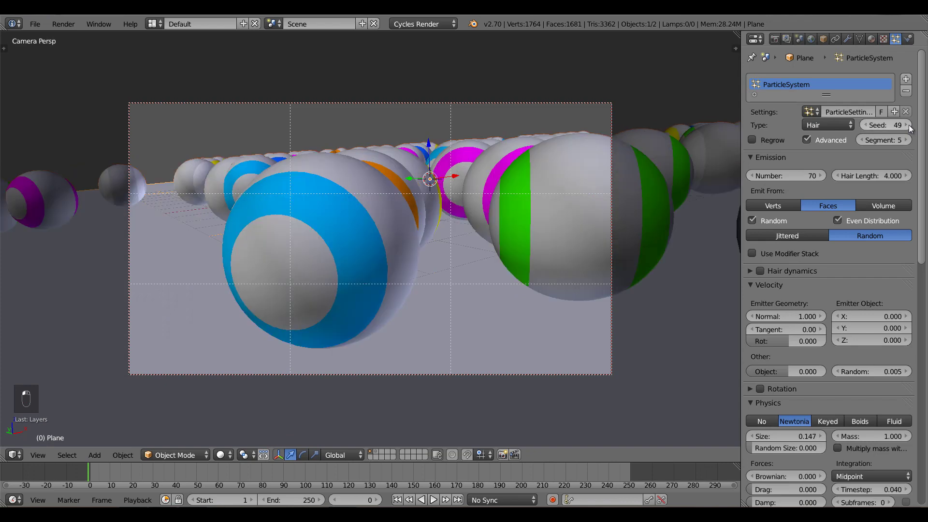
click(909, 125)
click(910, 126)
click(909, 125)
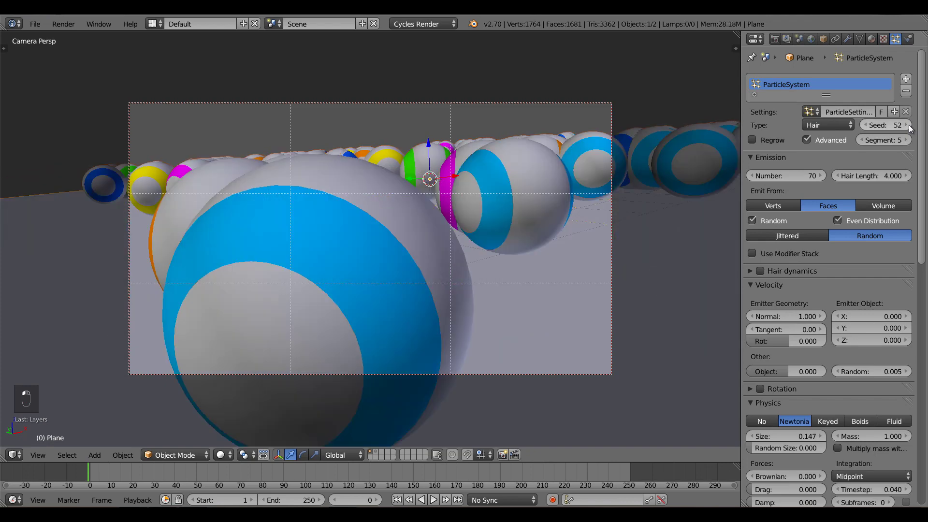
click(910, 125)
click(909, 125)
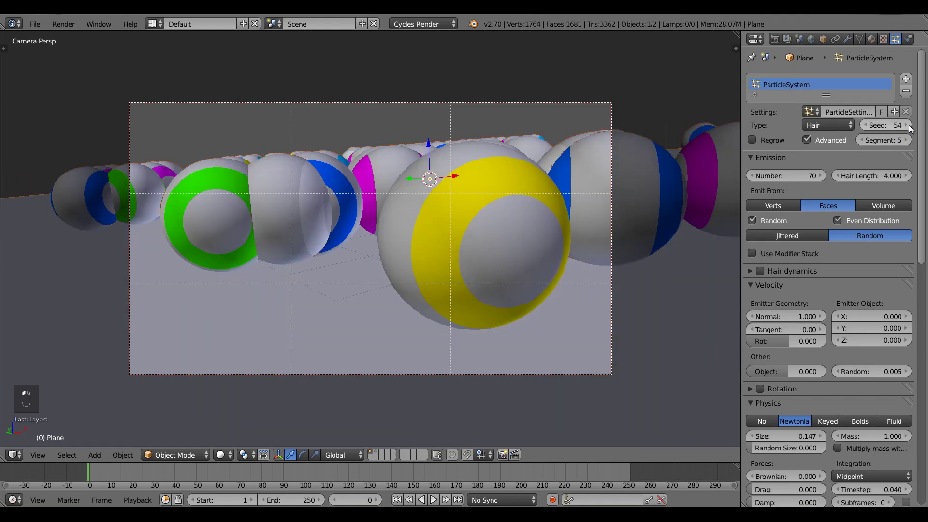
click(909, 125)
click(910, 125)
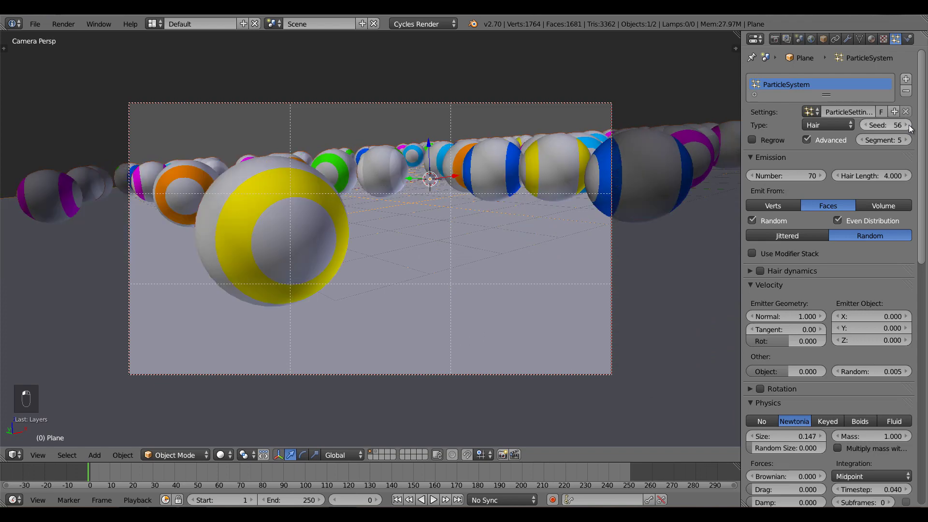
click(909, 125)
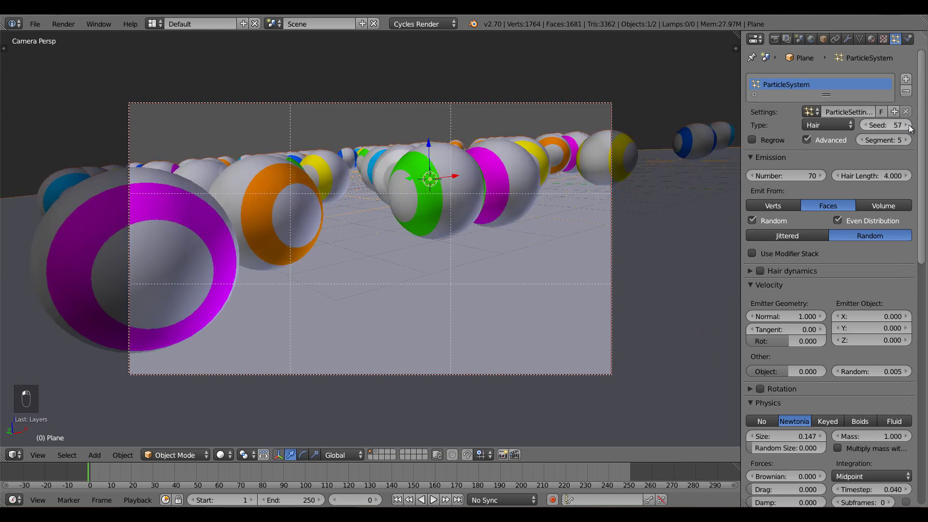
click(909, 126)
click(909, 125)
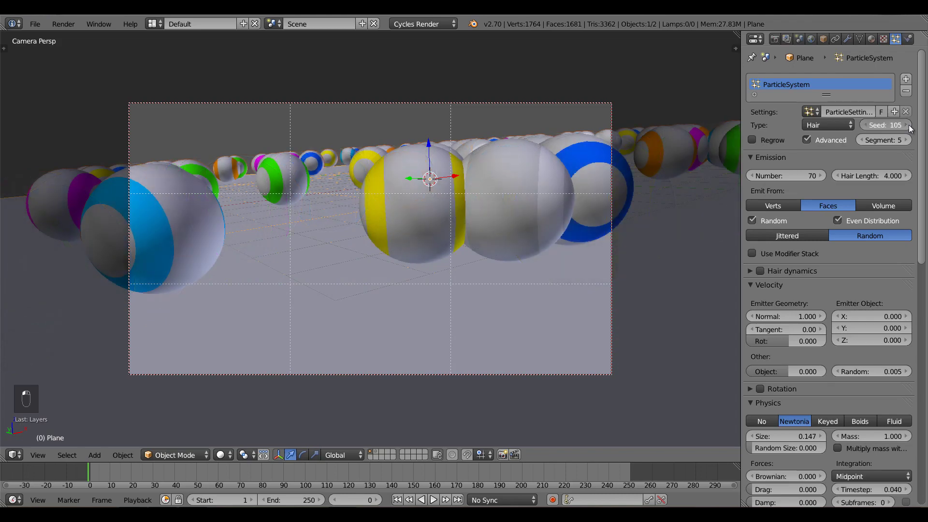
click(909, 125)
click(910, 125)
click(910, 125)
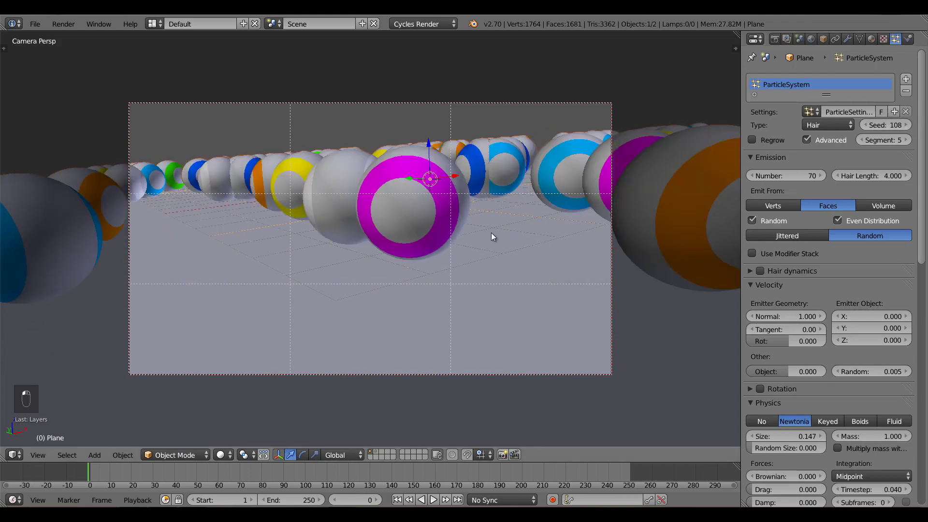
Set the particle system's emission number to 50 and return to the camera view.
mouse_move(491, 233)
middle_down()
mouse_move(515, 254)
mouse_move(502, 246)
middle_up()
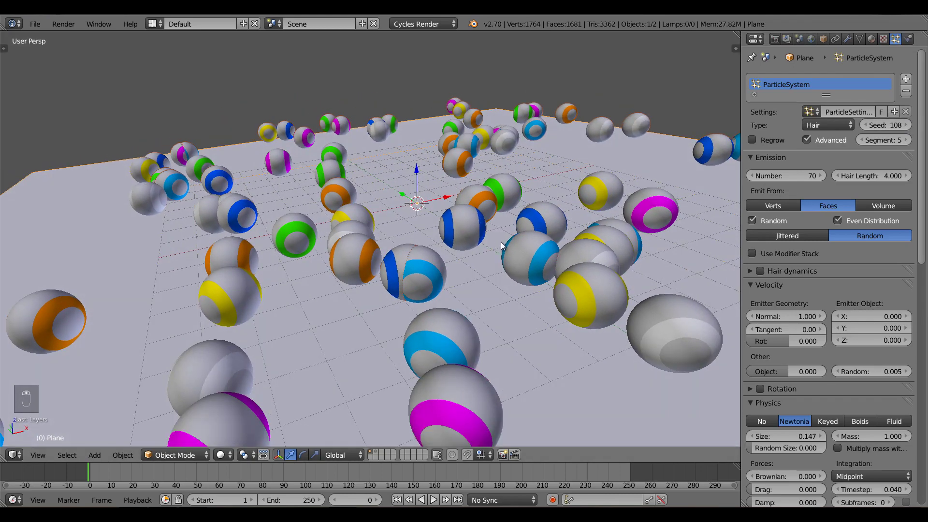
scroll(501, 247, down, 6)
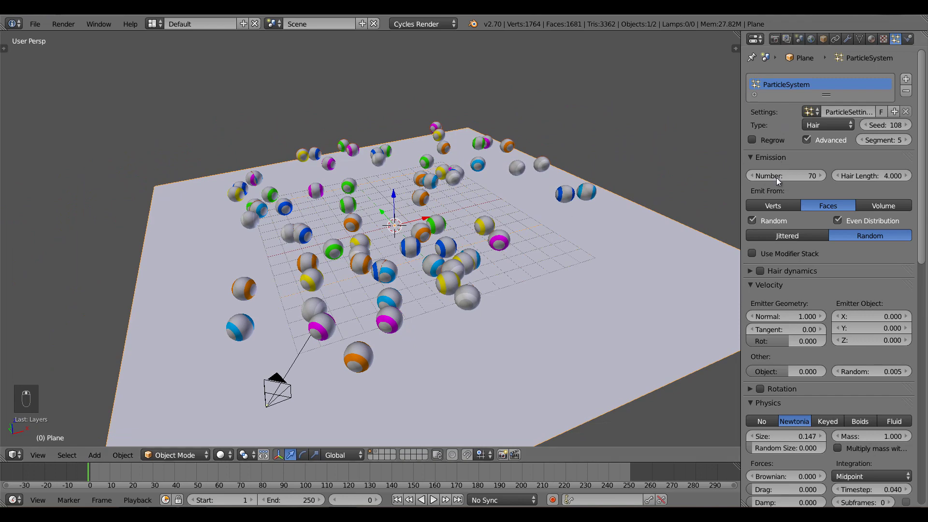
click(782, 175)
key(Return)
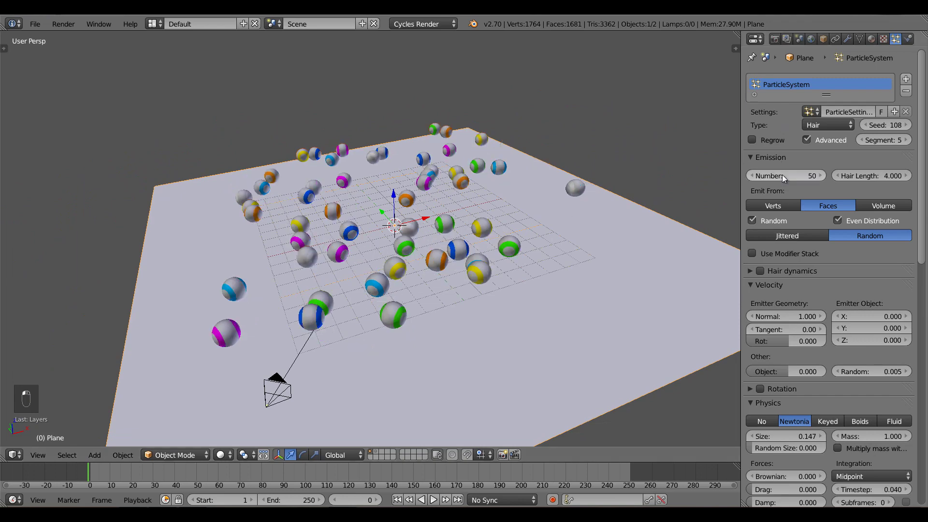
key(KP_0)
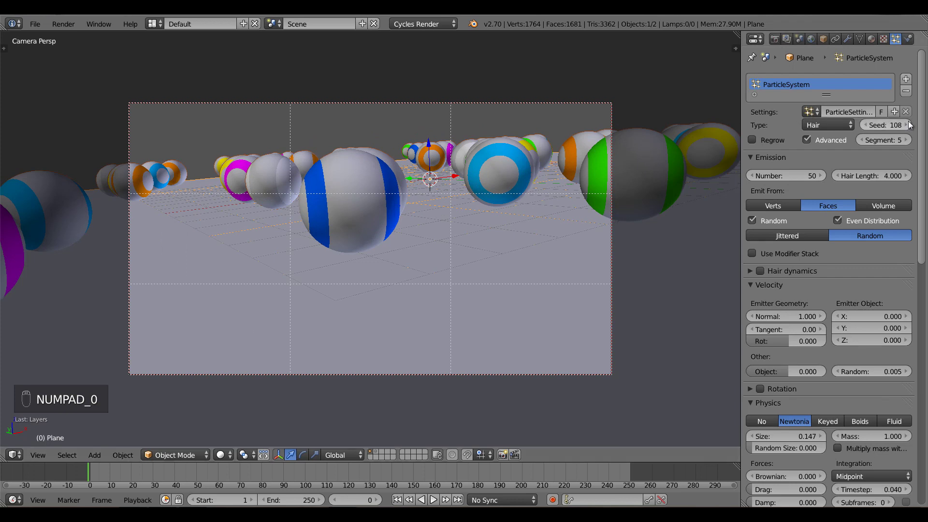
Reset the particle system's seed to 0 and step it up to 16 to choose a ball arrangement.
click(895, 124)
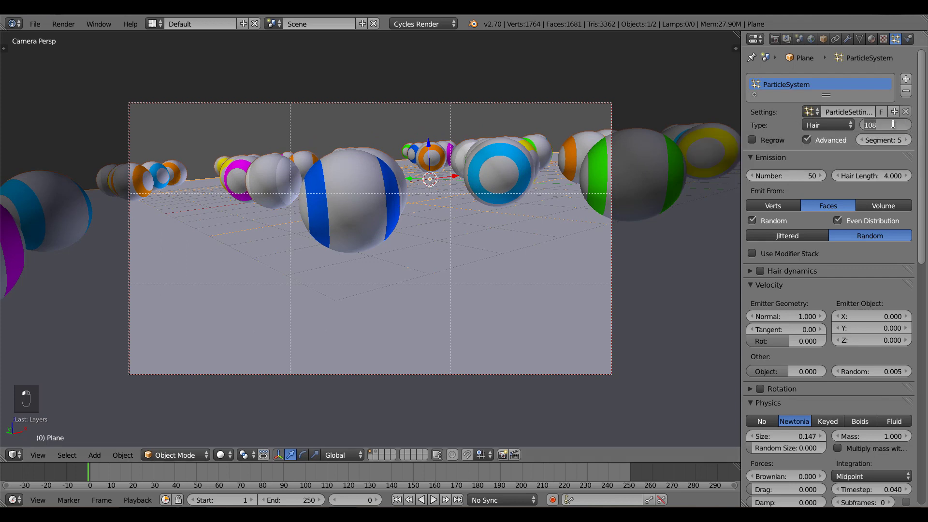
text(0)
key(Return)
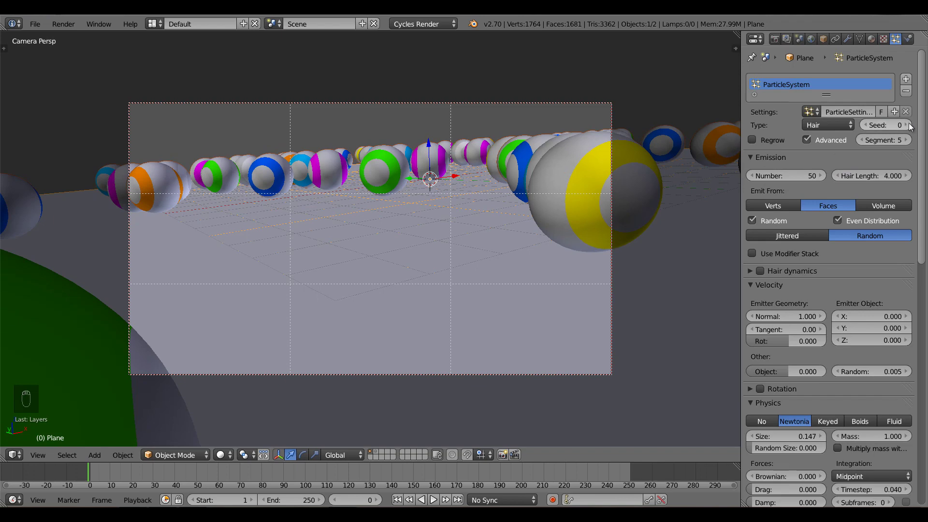
click(909, 126)
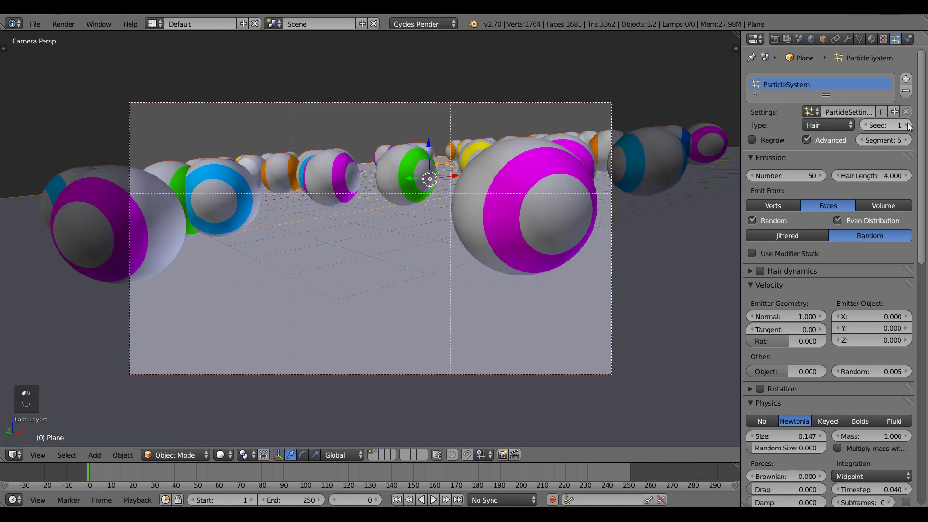
click(909, 127)
click(909, 126)
click(910, 126)
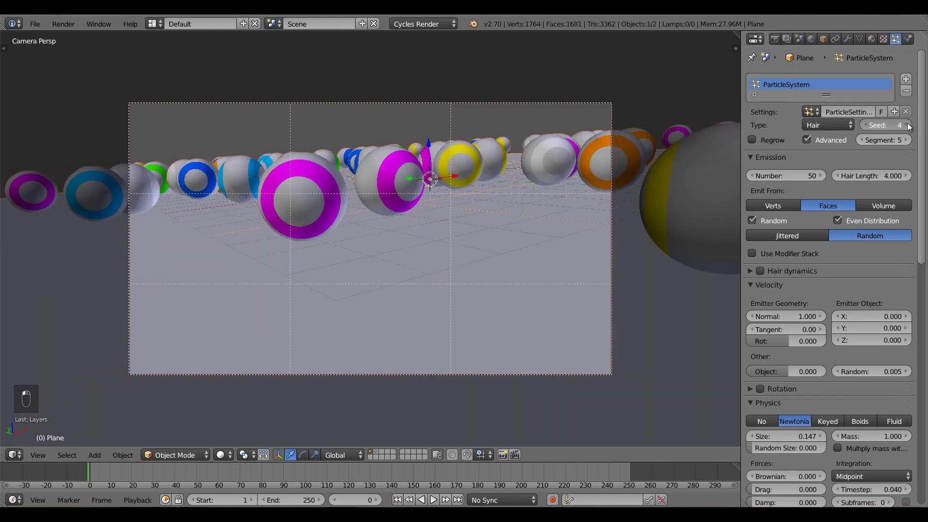
click(910, 126)
click(909, 127)
click(908, 127)
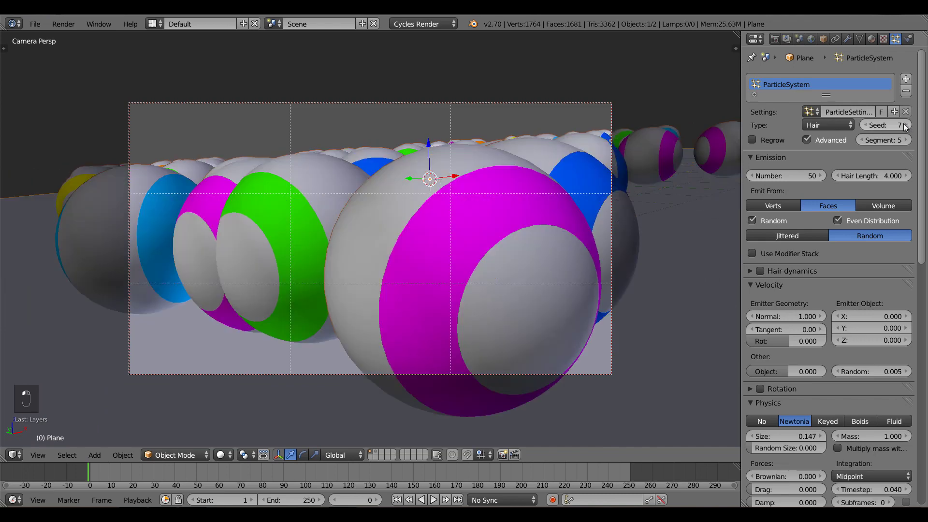
click(906, 126)
click(906, 125)
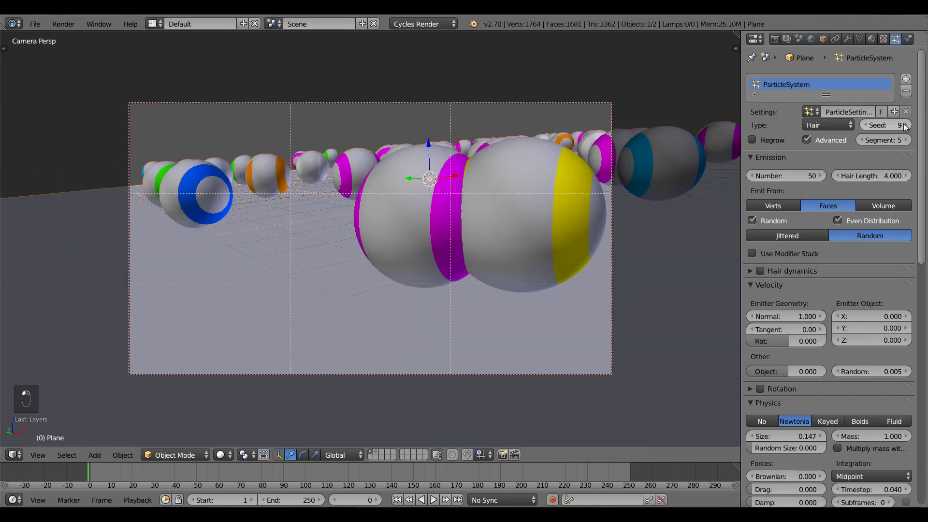
click(905, 126)
click(905, 126)
click(906, 125)
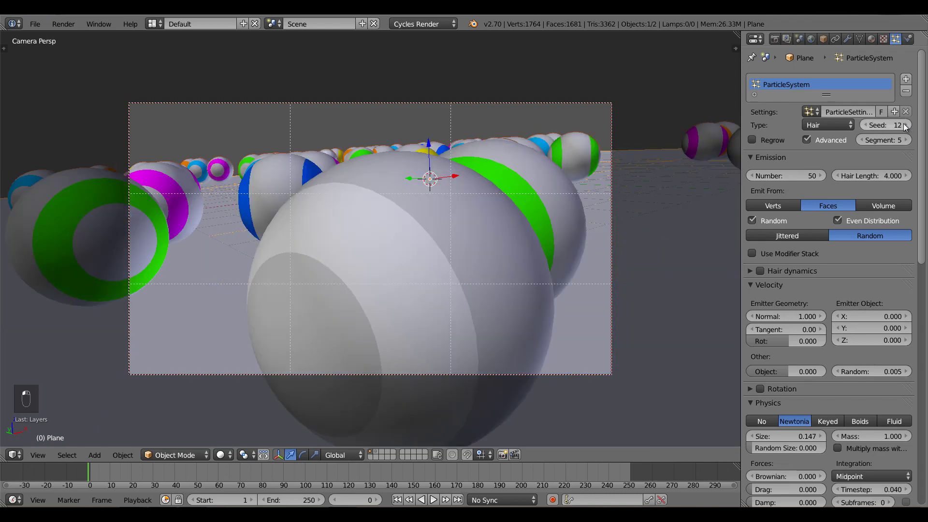
click(905, 125)
click(905, 125)
click(905, 126)
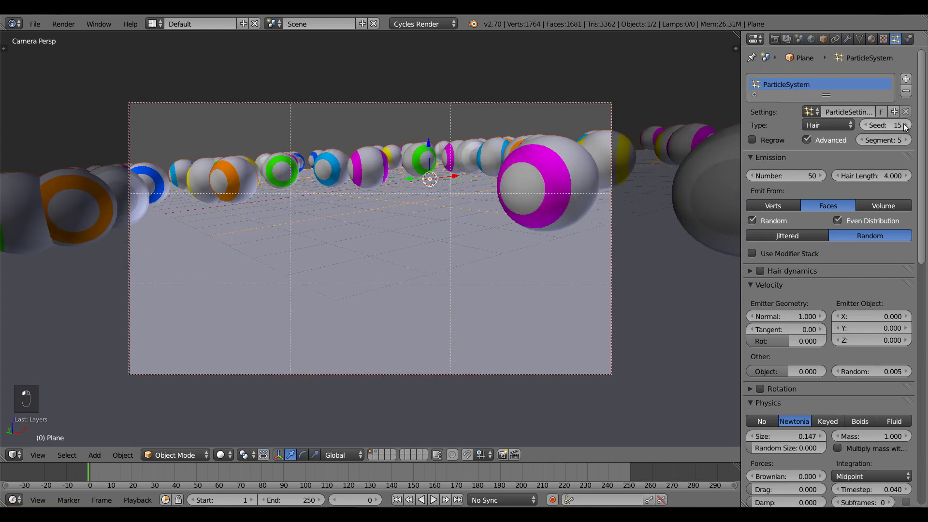
click(906, 125)
Check the ball arrangement around the camera, return to the camera view and save the file.
key(ctrl+s)
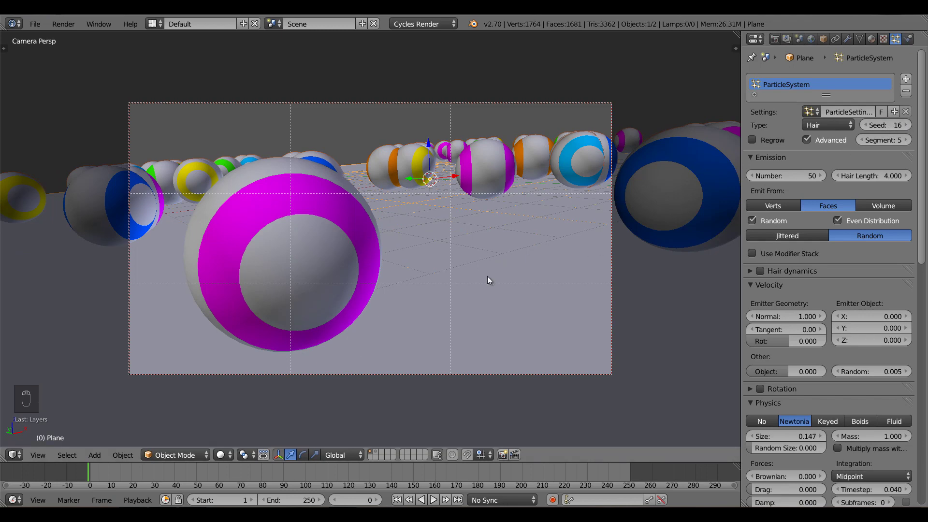
middle_drag(488, 277, 486, 295)
scroll(486, 296, down, 4)
key(KP_0)
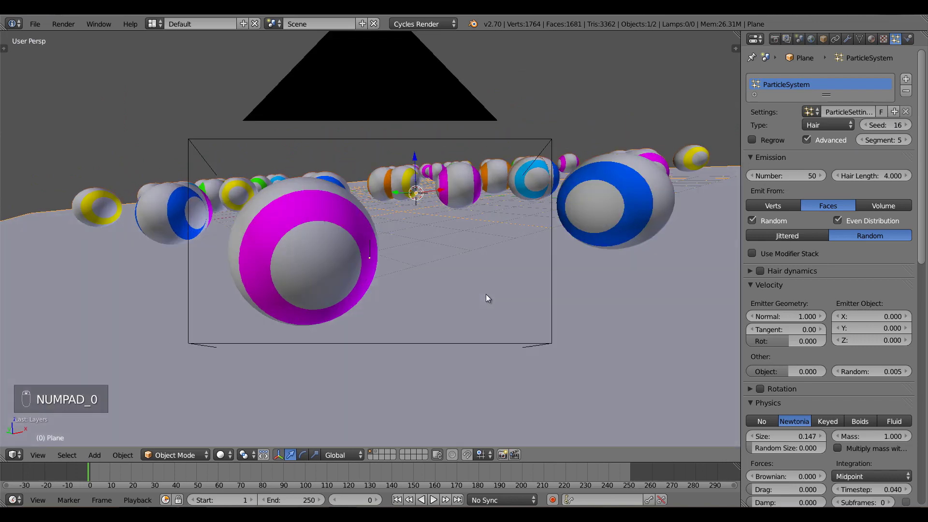
key(ctrl+s)
click(480, 293)
Preview the camera view in Rendered shading and inspect the glowing balls and their reflections up close.
click(223, 455)
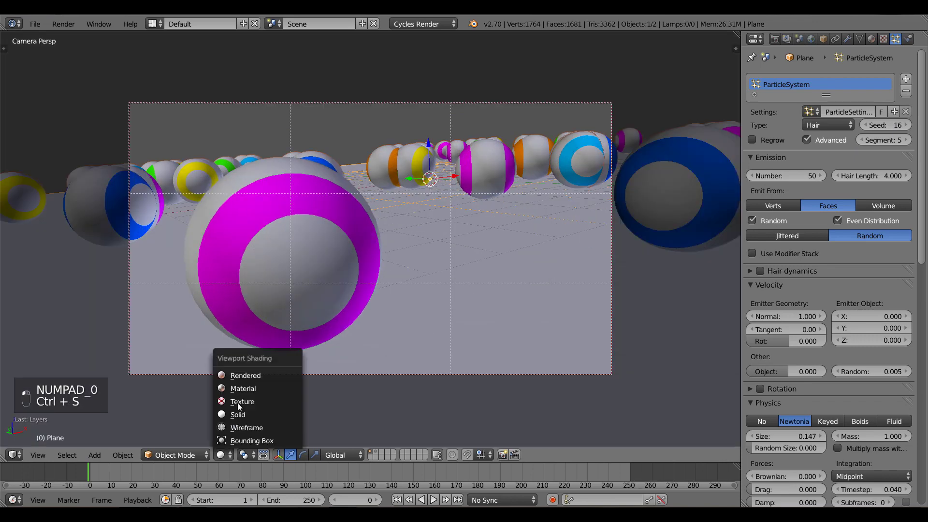
click(244, 375)
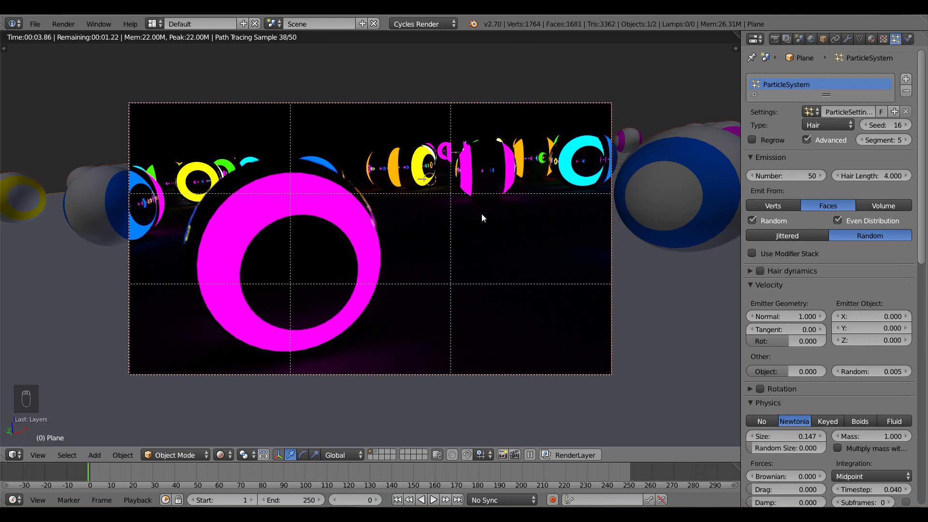
scroll(448, 207, up, 2)
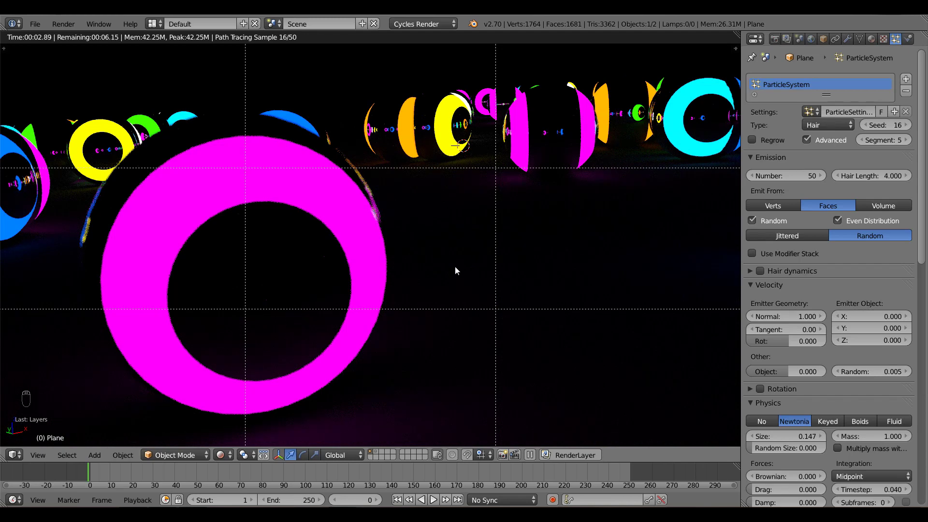
scroll(454, 265, down, 2)
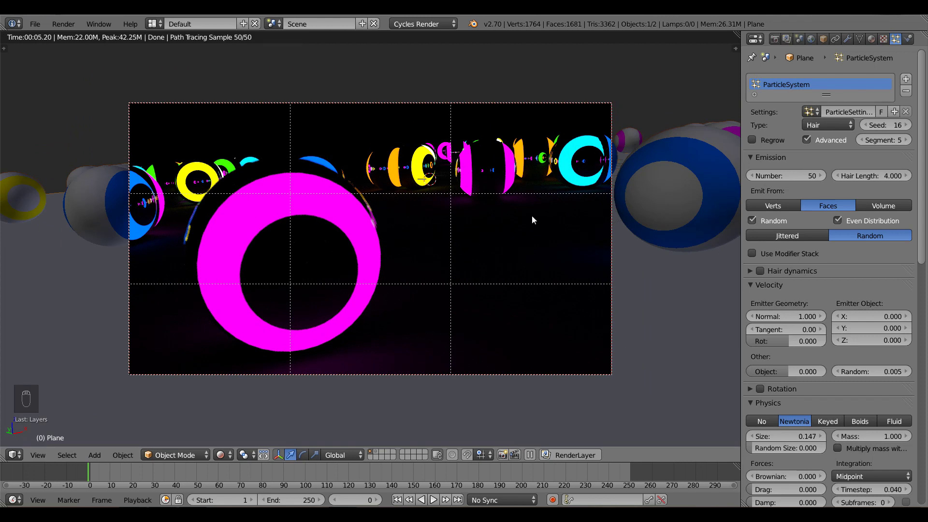
With the render settings shown, return the viewport to solid shading and save the file.
click(774, 39)
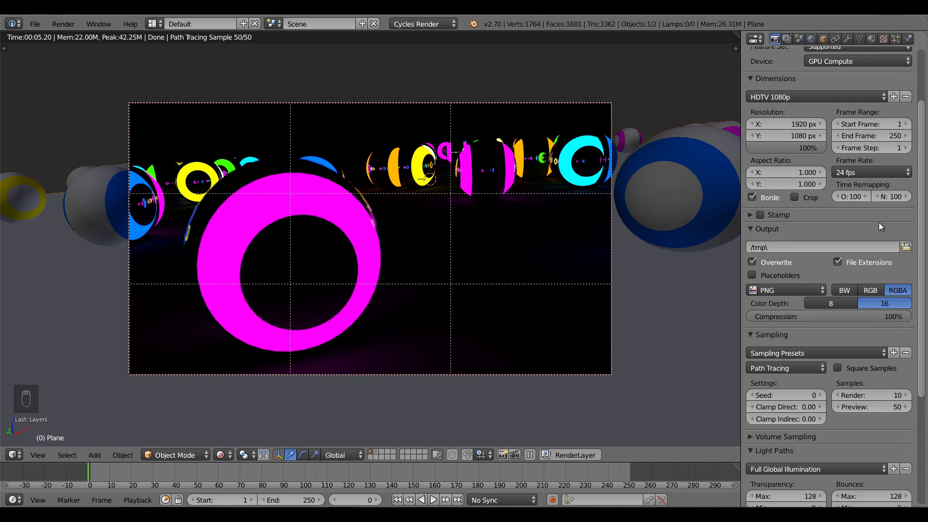
key(z)
key(z)
key(z)
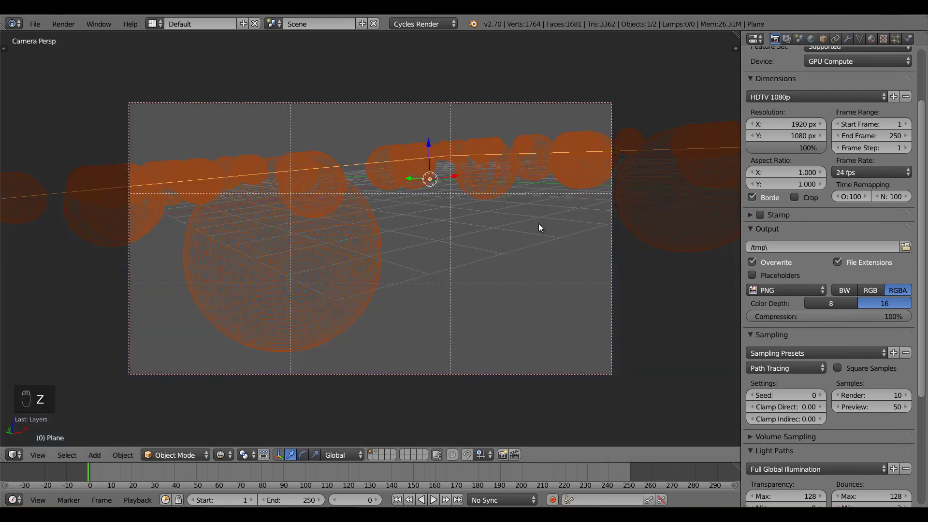
key(ctrl+s)
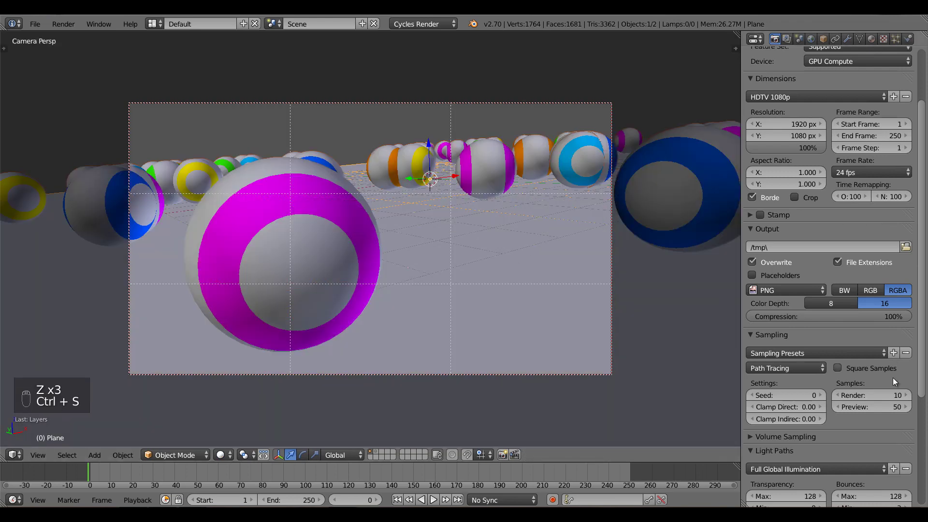
Set the render samples to 1000 and enable No Caustics for the light paths.
click(872, 394)
text(00)
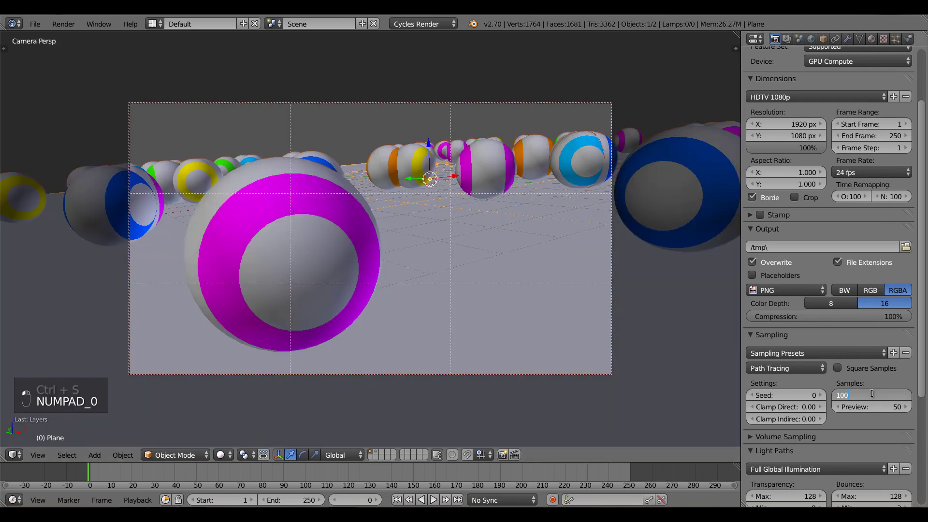
key(Return)
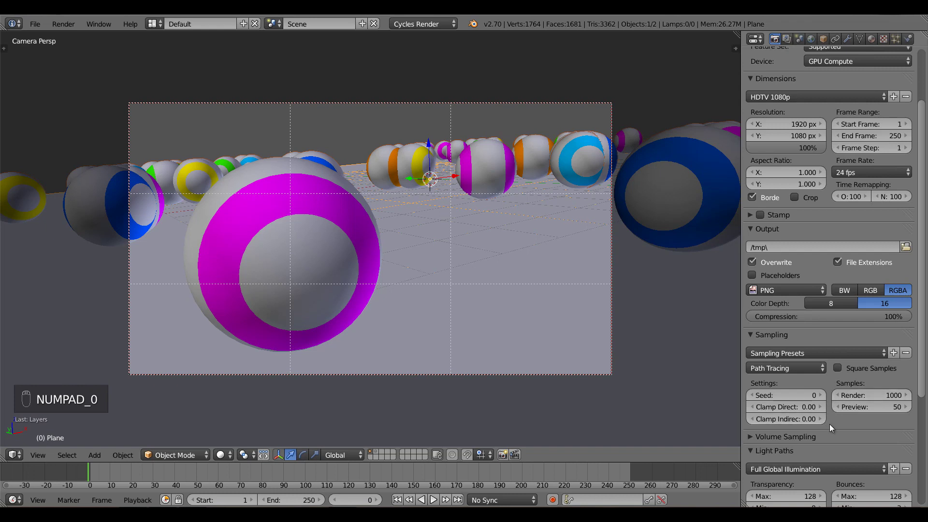
scroll(829, 424, down, 4)
click(795, 460)
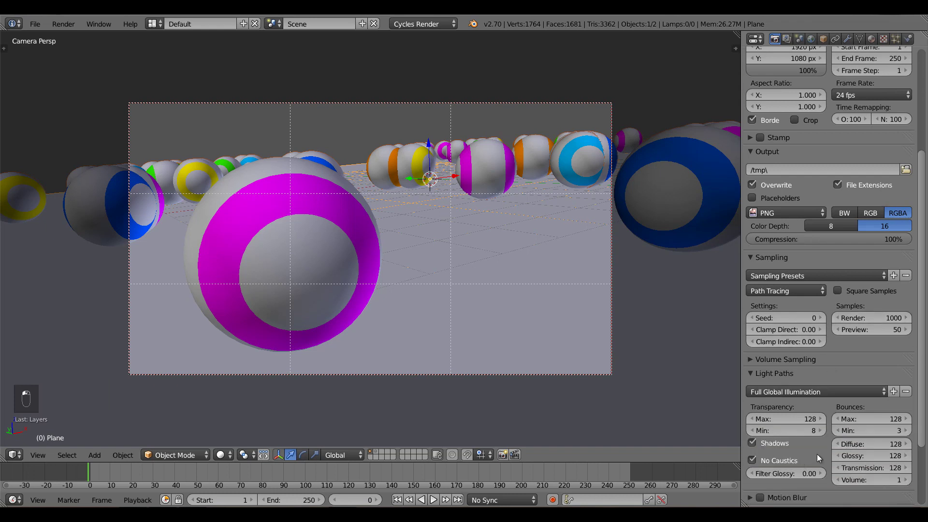
scroll(818, 458, up, 7)
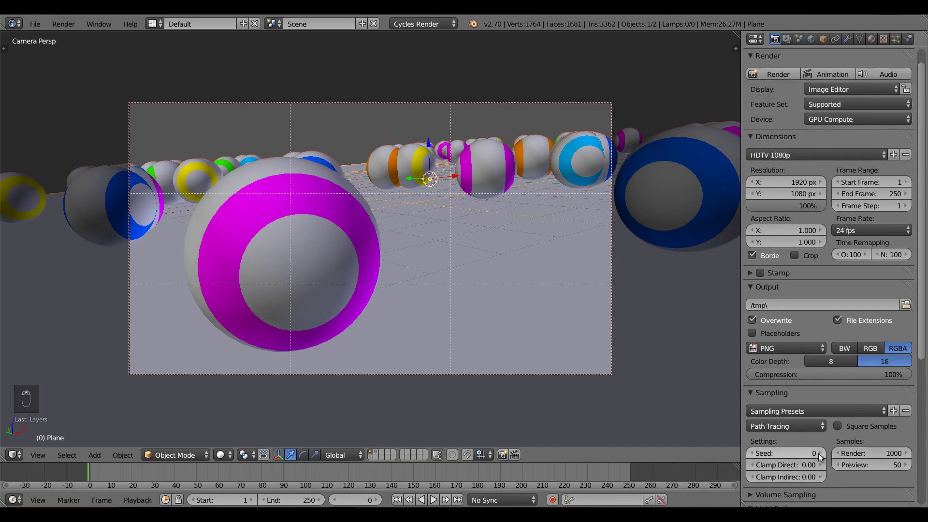
Save the file with the current render settings, overwriting the existing blend file.
scroll(818, 453, up, 1)
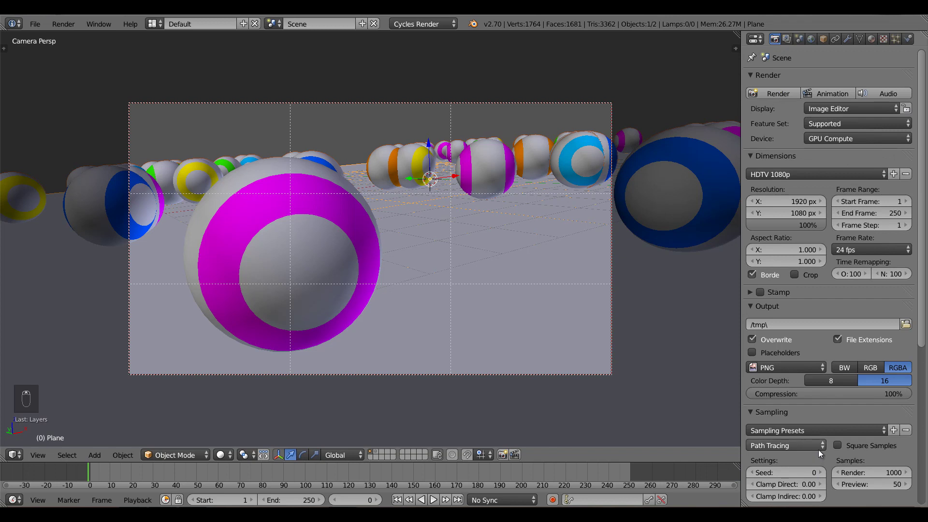
key(ctrl+s)
click(561, 267)
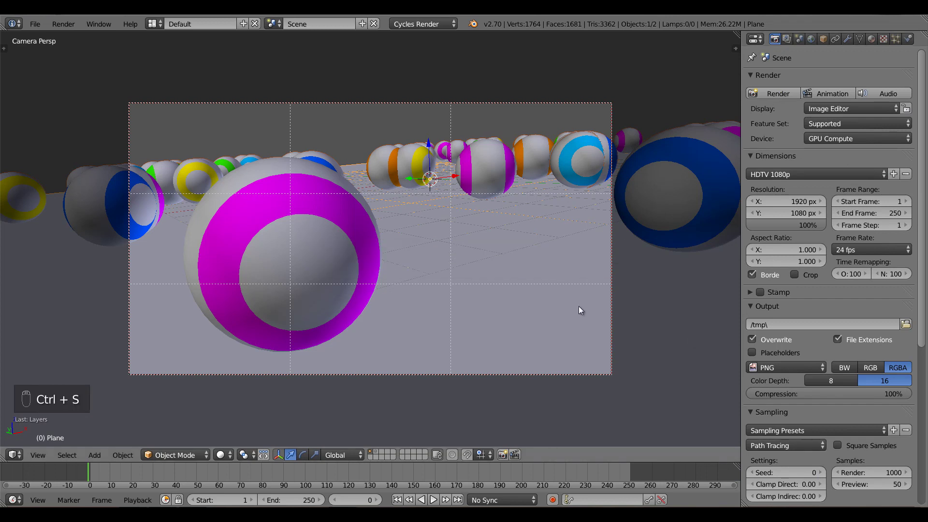
In Weight Paint mode, use the Subtract brush to remove weight from the plane on both sides of the camera frame.
scroll(579, 307, down, 1)
key(ctrl+Tab)
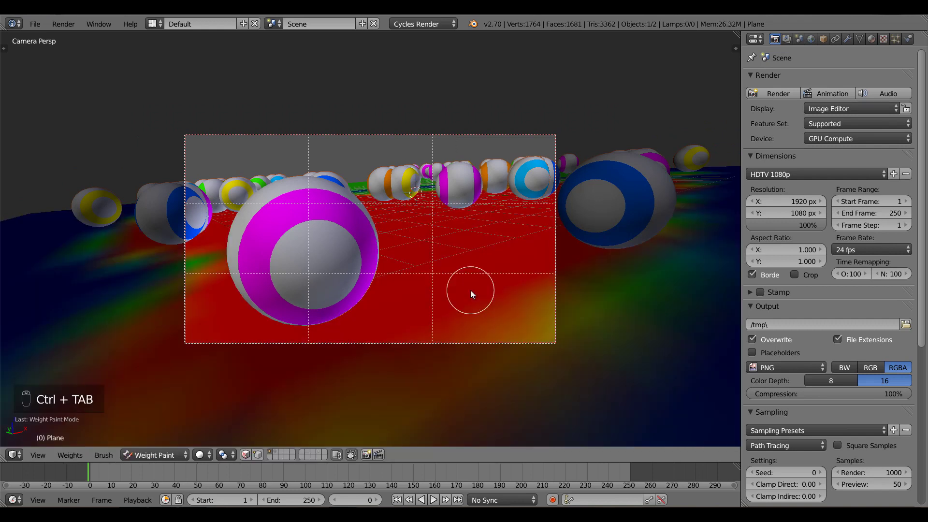
key(t)
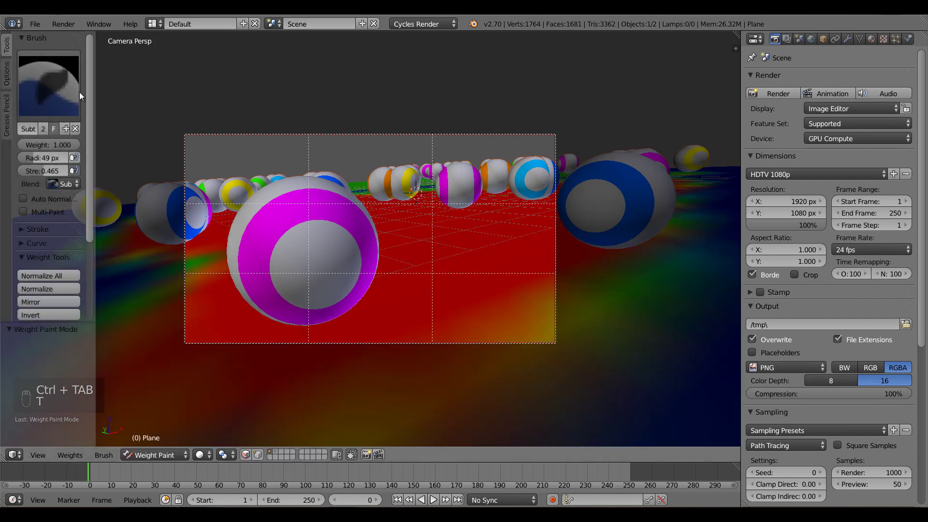
key(t)
mouse_move(146, 211)
mouse_down()
mouse_move(157, 177)
mouse_move(86, 352)
mouse_move(169, 369)
mouse_move(152, 219)
mouse_move(172, 268)
mouse_move(186, 242)
mouse_up()
mouse_move(648, 254)
mouse_down()
mouse_move(667, 159)
mouse_move(634, 183)
mouse_move(612, 172)
mouse_move(584, 221)
mouse_up()
mouse_move(696, 224)
mouse_down()
mouse_move(671, 155)
mouse_move(550, 394)
mouse_up()
Subtract weight along the red area's left edge in top view, and save the file back in Object Mode and camera view.
key(KP_7)
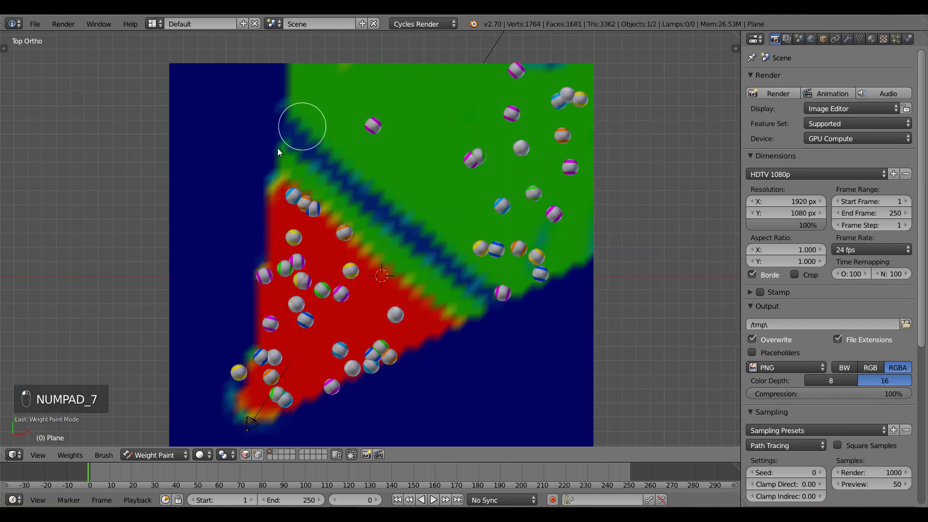
mouse_move(278, 72)
mouse_down()
mouse_move(226, 401)
mouse_move(199, 382)
mouse_up()
key(KP_0)
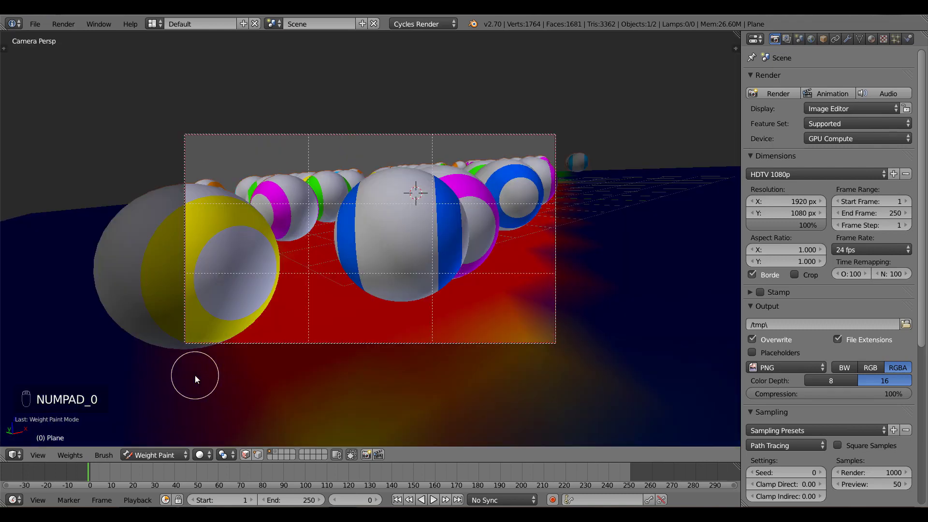
key(ctrl+Tab)
key(ctrl+s)
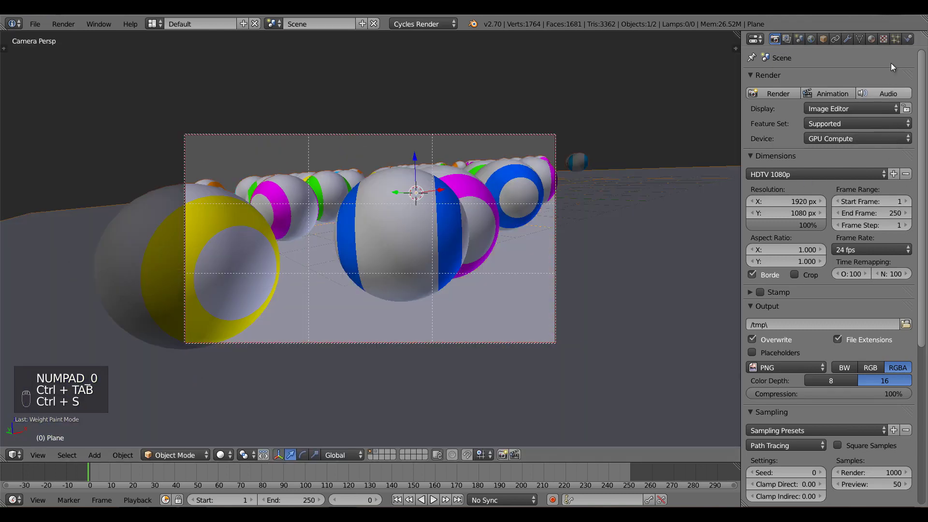
Try the plane's particle system seeds upward from 0 in camera view, settle on seed 15 and save the file.
click(895, 39)
drag(894, 127, 856, 126)
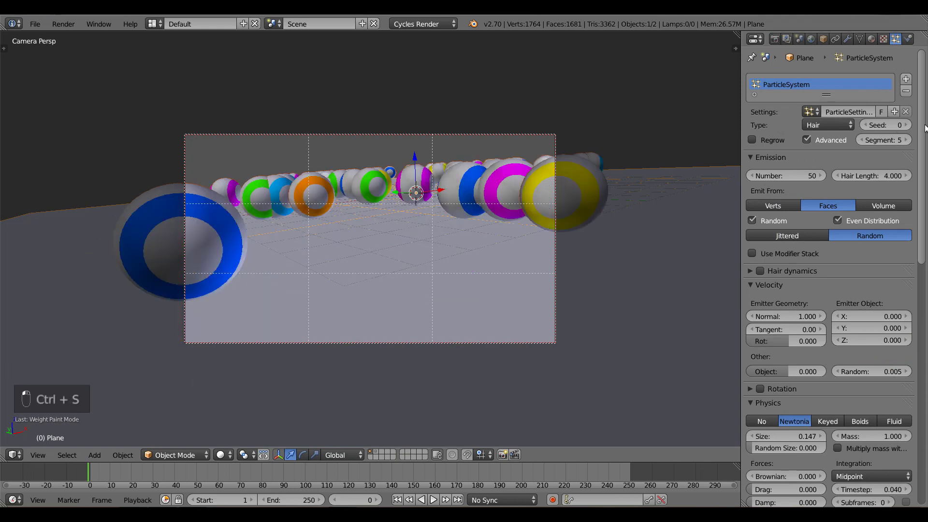
click(908, 126)
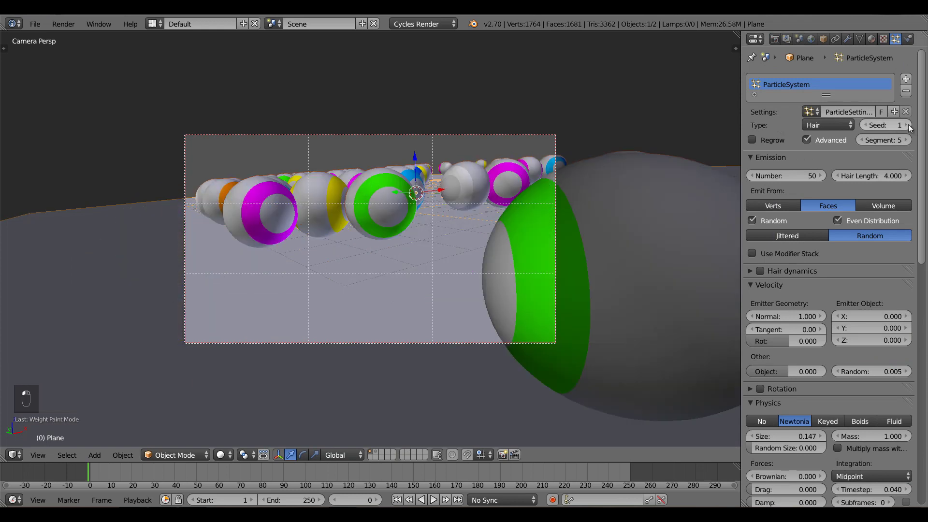
click(908, 125)
click(908, 125)
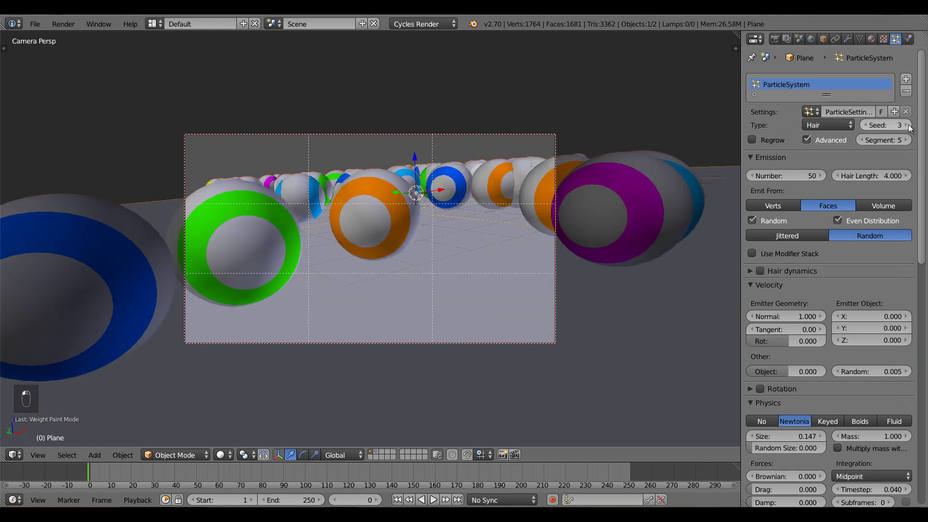
click(907, 126)
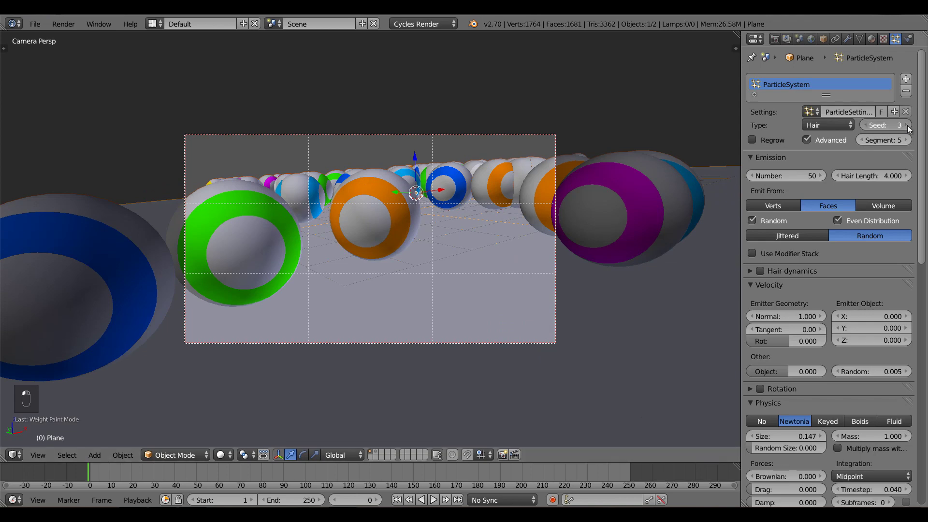
click(908, 125)
click(908, 125)
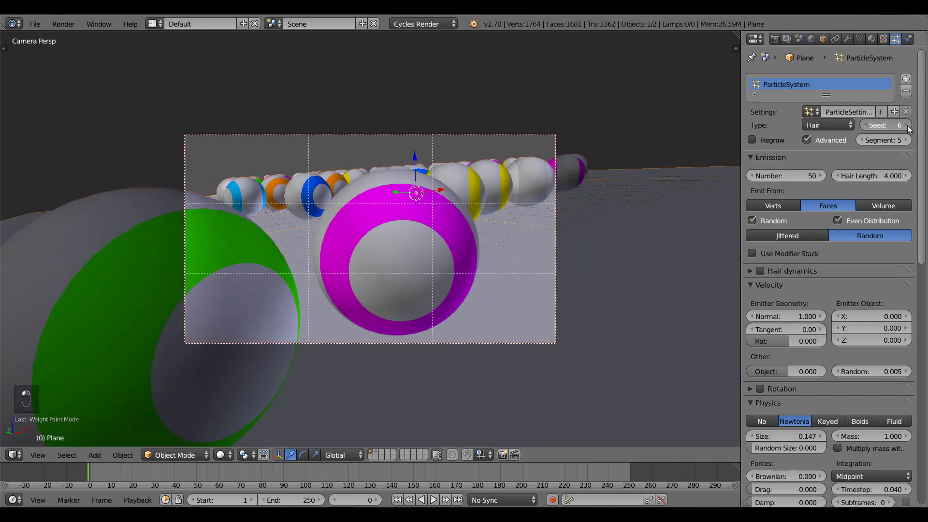
click(908, 125)
click(908, 125)
click(908, 125)
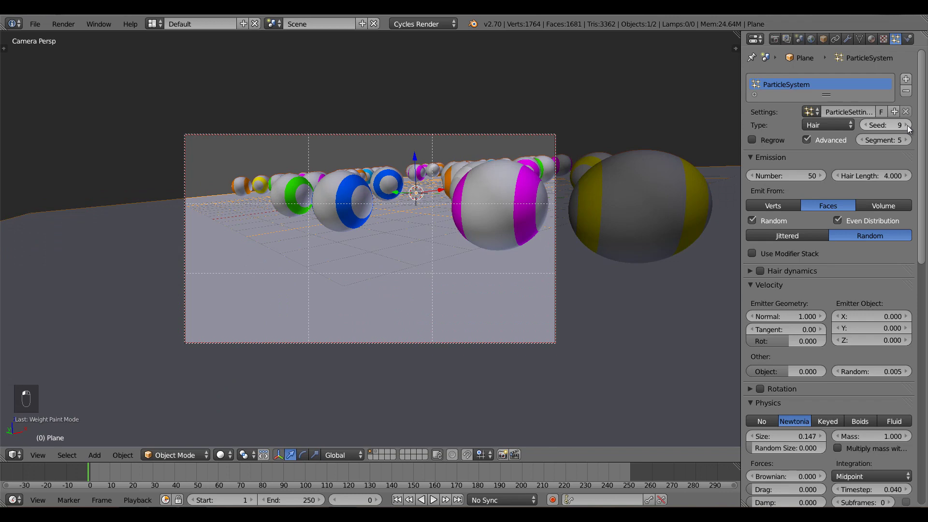
click(908, 125)
click(907, 125)
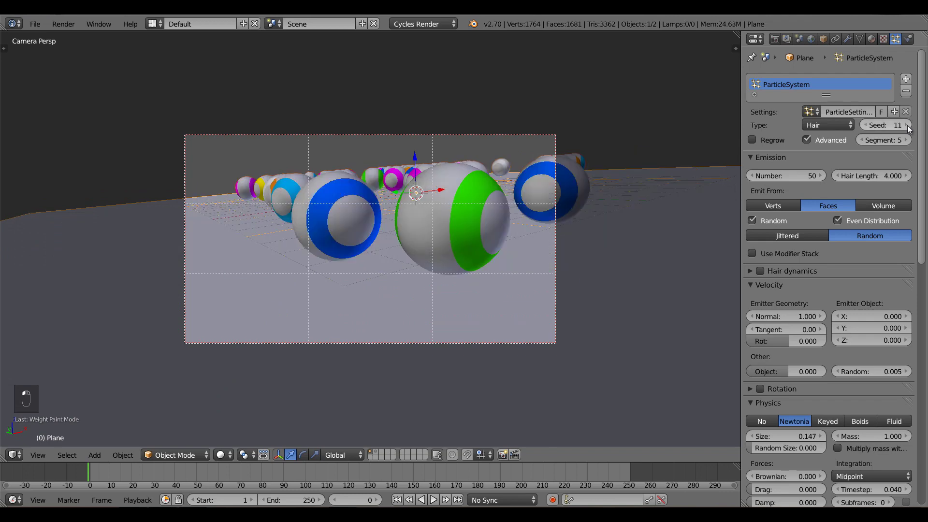
click(908, 125)
click(908, 125)
click(907, 125)
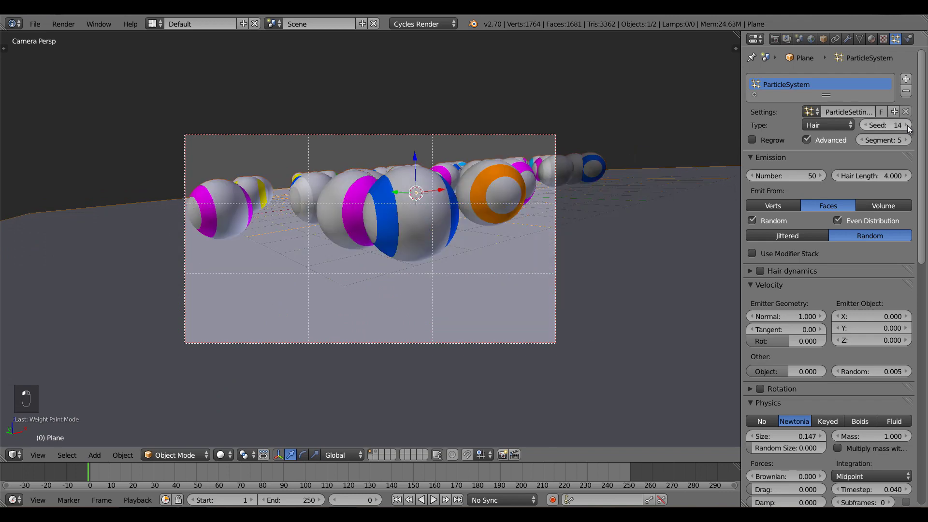
click(908, 125)
key(ctrl+s)
click(448, 216)
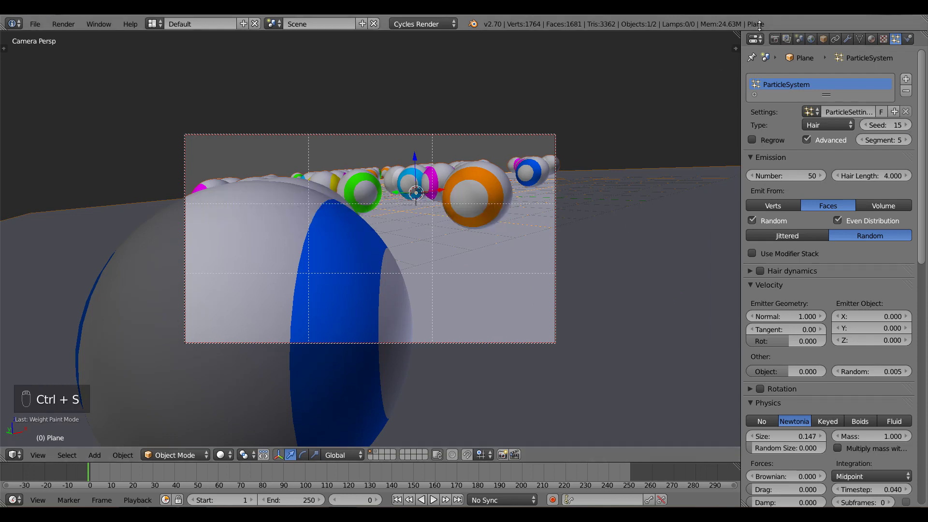
Set the render tile size to 400 by 200, save the file and collapse the performance settings.
click(774, 39)
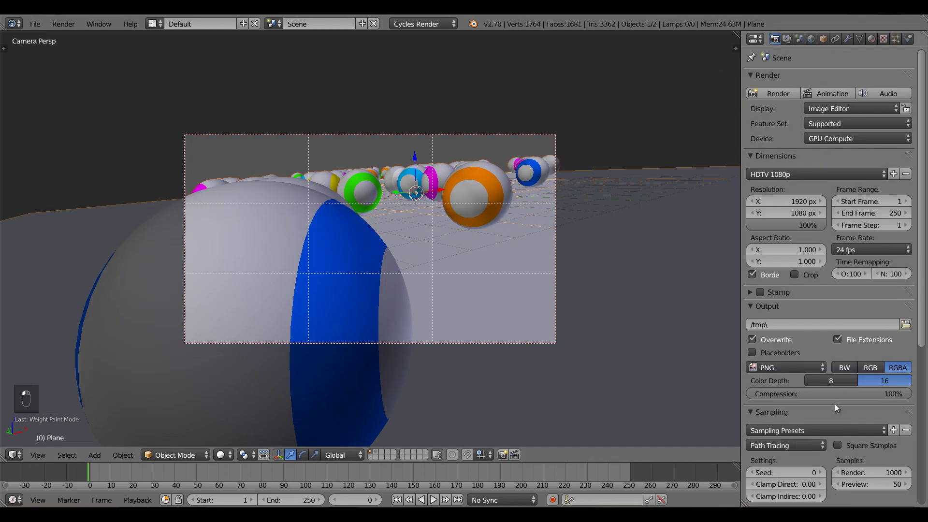
scroll(784, 379, down, 5)
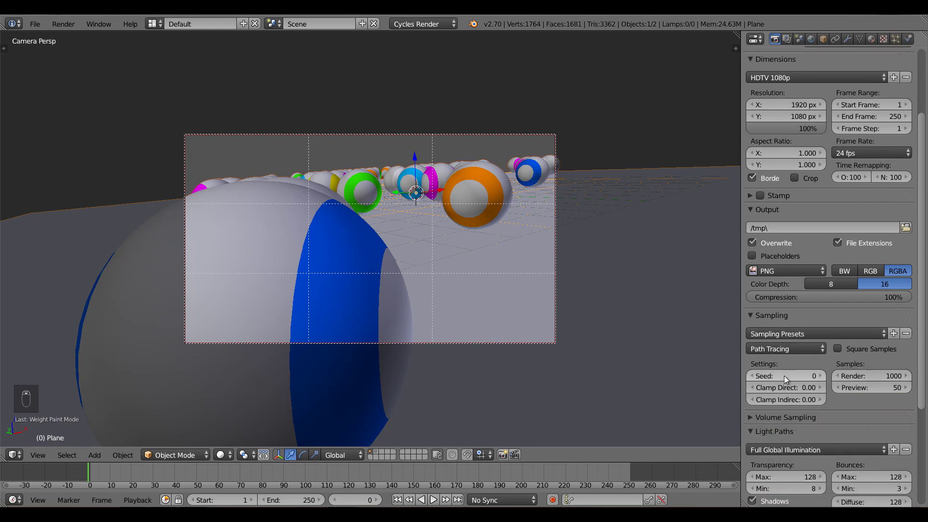
scroll(784, 375, up, 5)
scroll(788, 378, down, 12)
click(790, 472)
scroll(790, 470, down, 4)
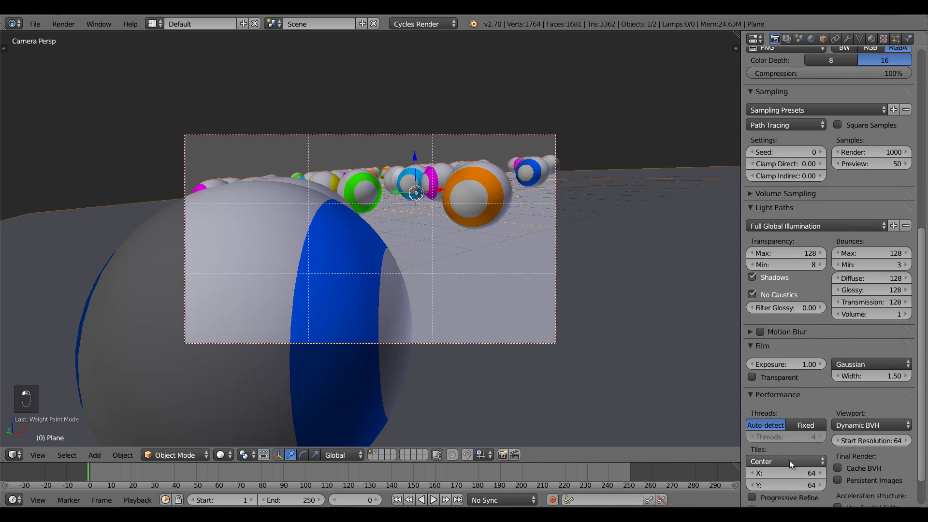
click(790, 471)
text(400)
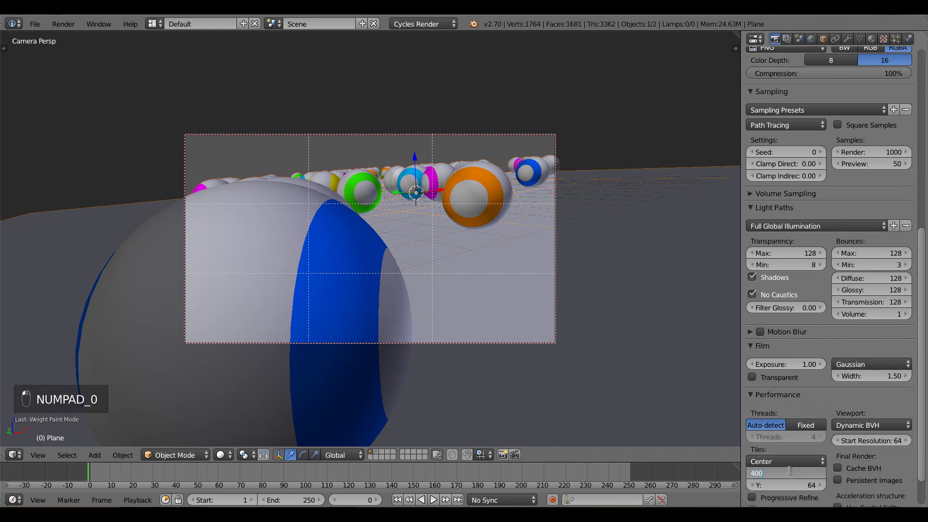
key(Tab)
text(200)
key(Return)
key(ctrl+s)
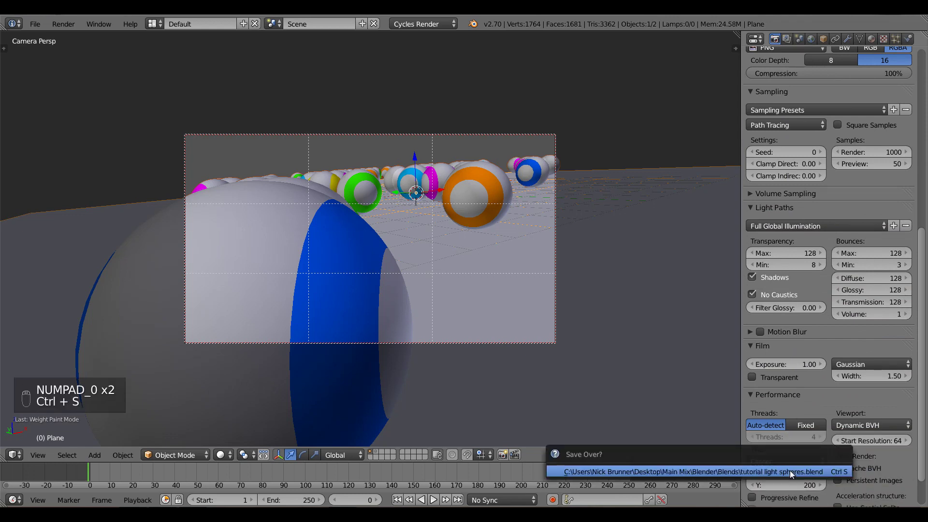
click(814, 396)
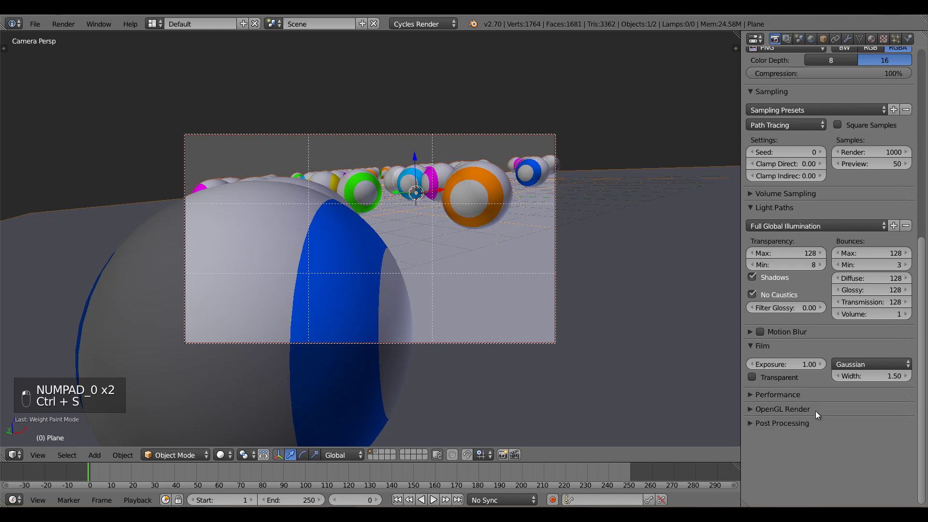
Save the file again and render the image from the camera.
scroll(816, 412, up, 14)
scroll(816, 413, up, 3)
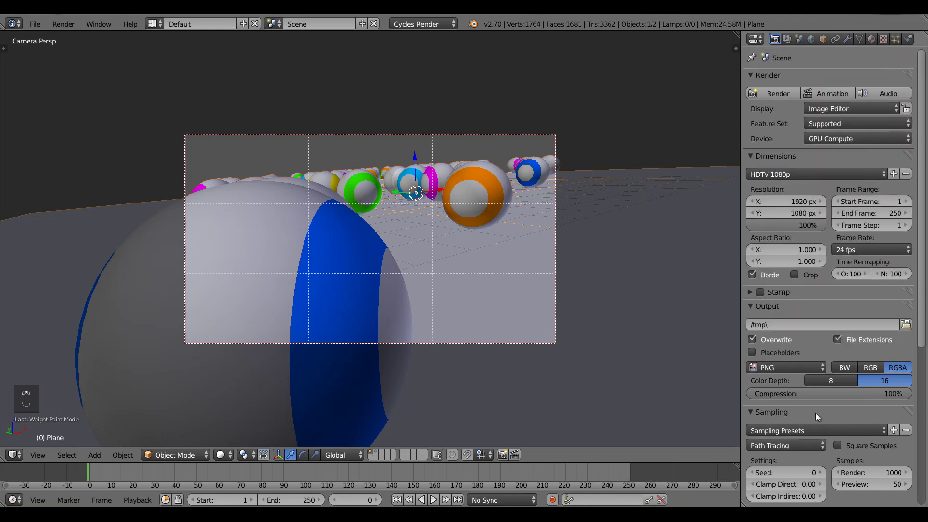
key(ctrl+s)
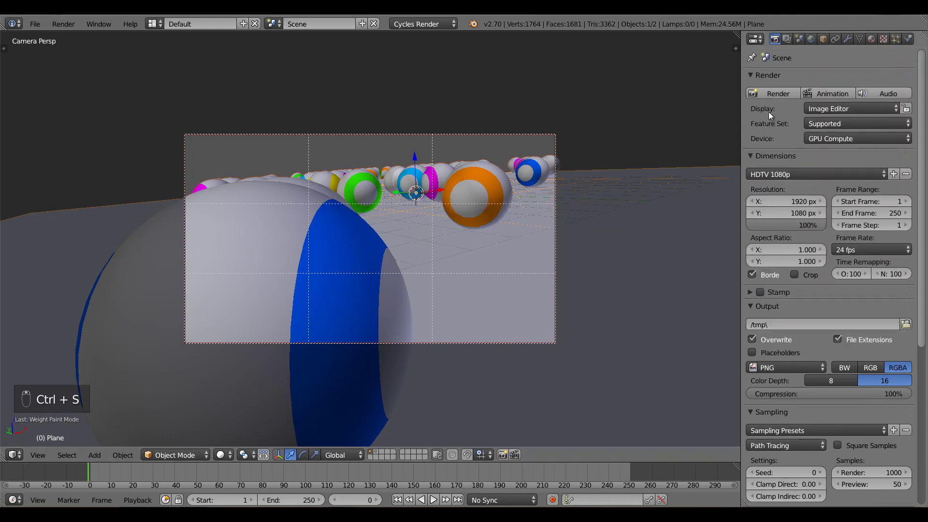
click(776, 94)
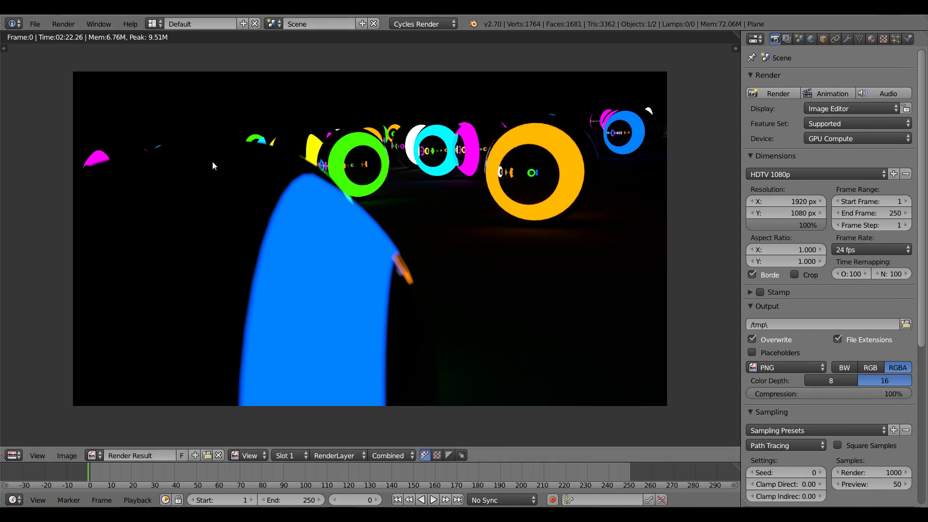
Switch to the Compositing layout with a maximized node editor, hide its sidebar, and enable Use Nodes and Backdrop.
key(ctrl+Left)
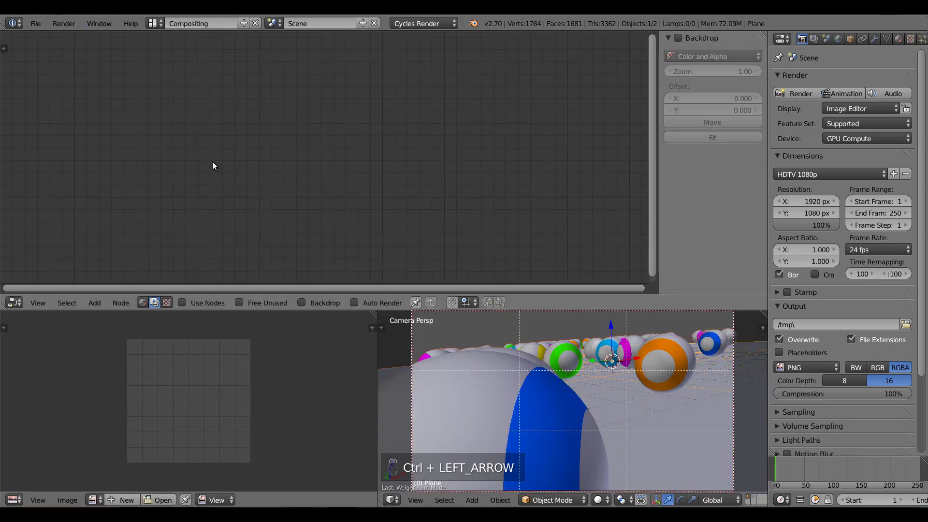
key(ctrl+Up)
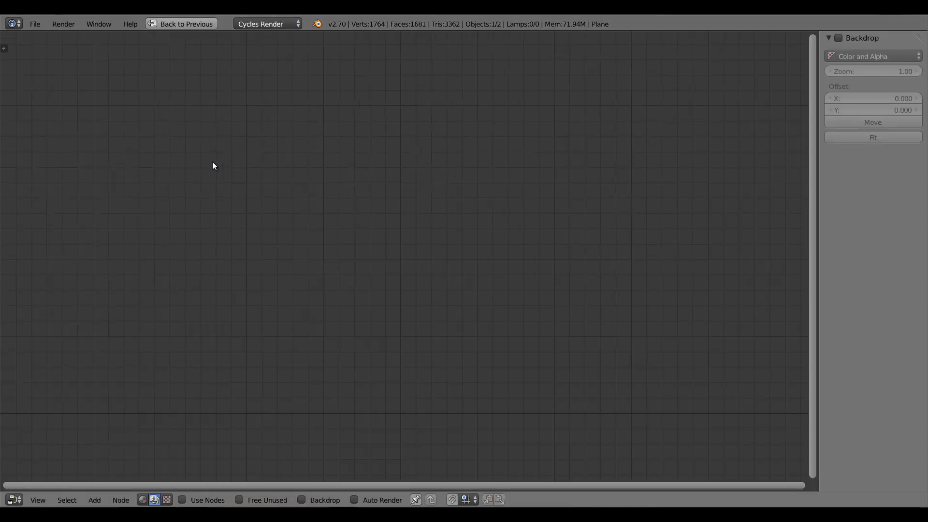
key(n)
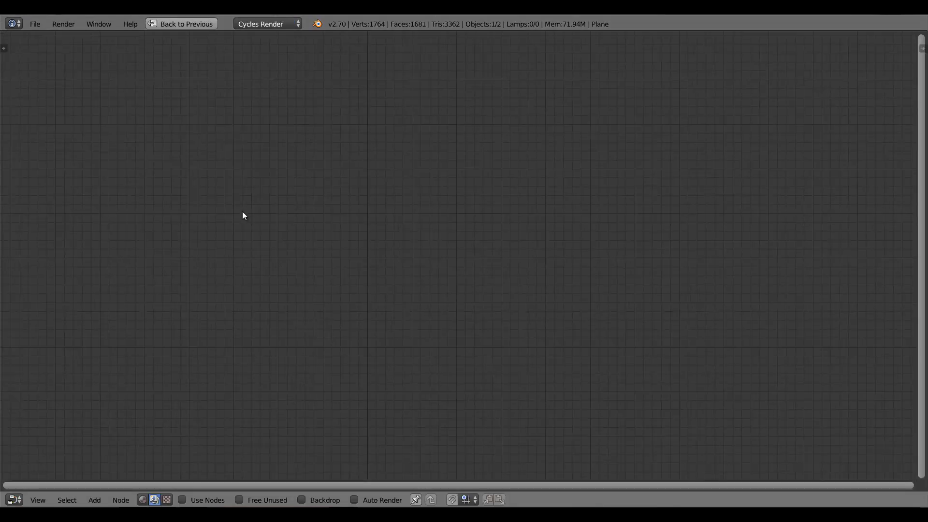
click(203, 500)
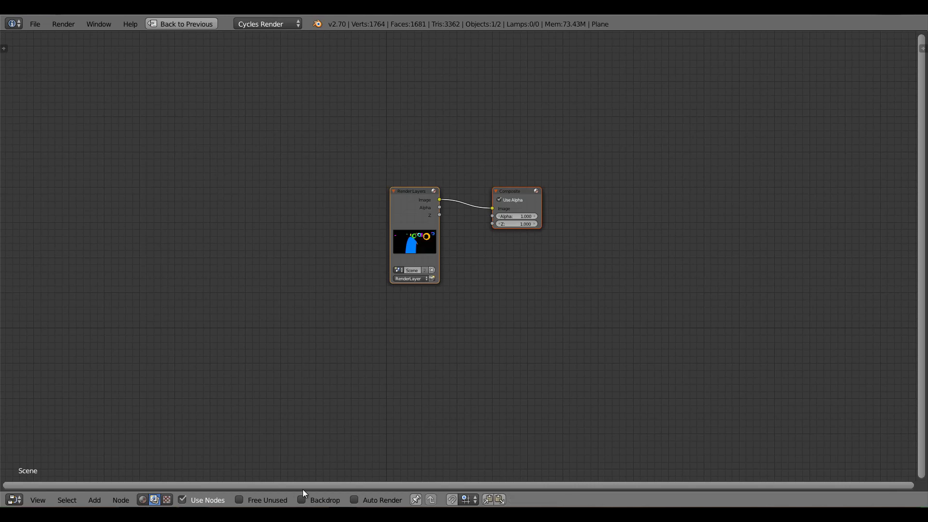
click(334, 498)
Spread the Render Layers and Composite nodes apart and add a Viewer node for the rendered image below the Composite node.
drag(419, 210, 100, 152)
drag(516, 190, 743, 100)
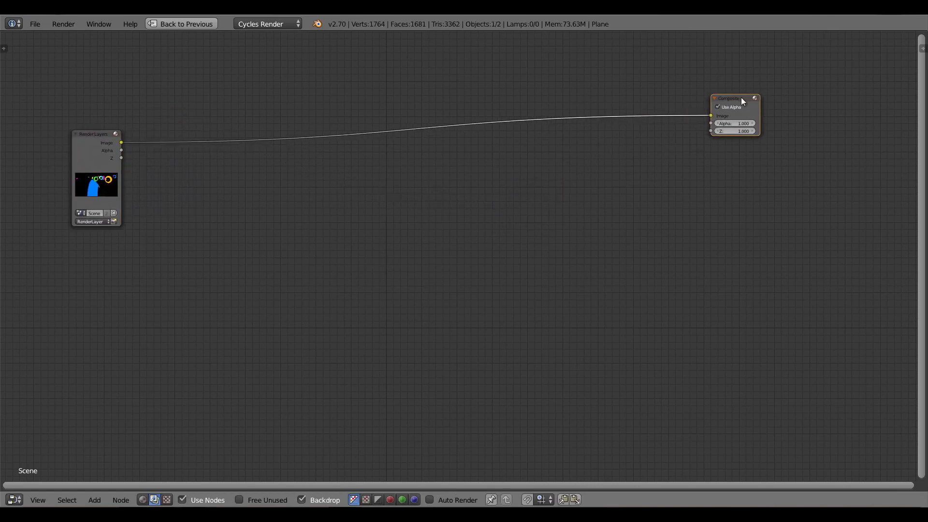
ctrl+shift+click(106, 173)
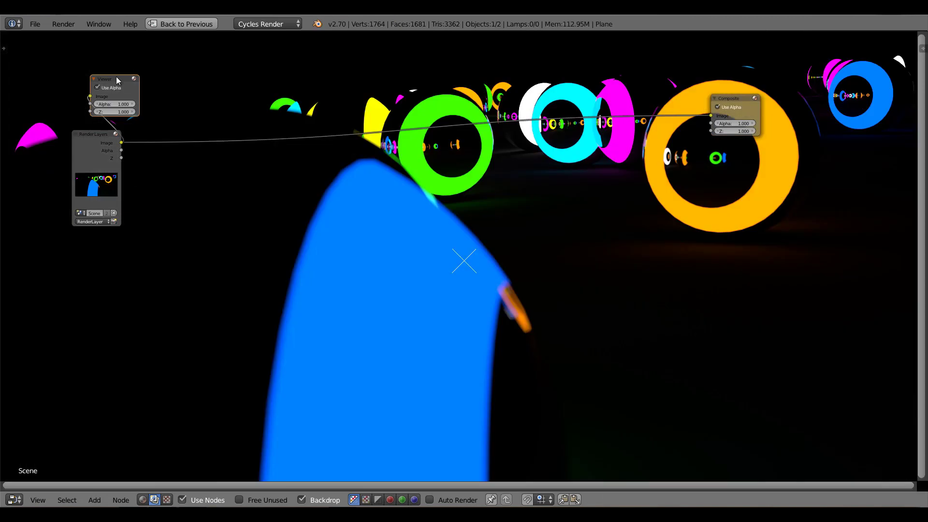
drag(116, 78, 741, 148)
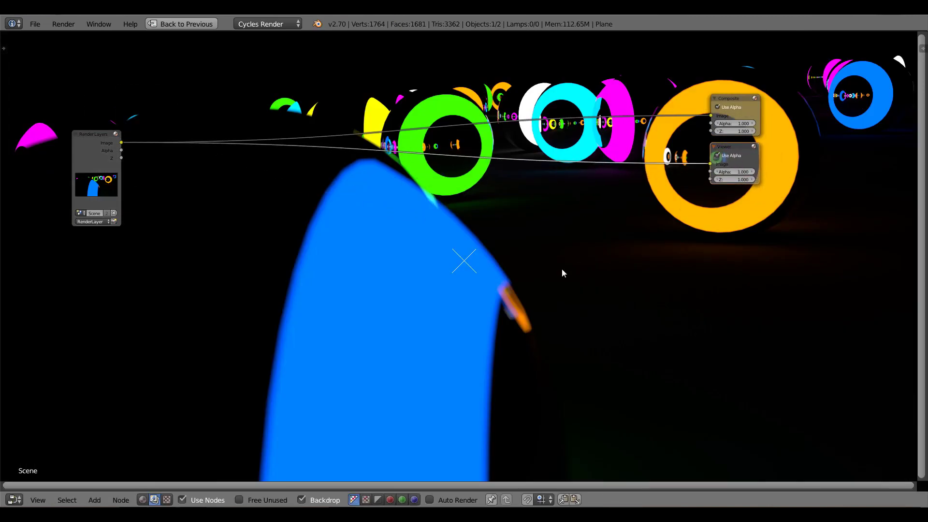
With the backdrop scaled down, reposition the Render Layers node and cut its link to the Composite node.
key(v)
key(v)
drag(99, 186, 129, 234)
ctrl+drag(525, 103, 546, 148)
middle_drag(379, 227, 468, 191)
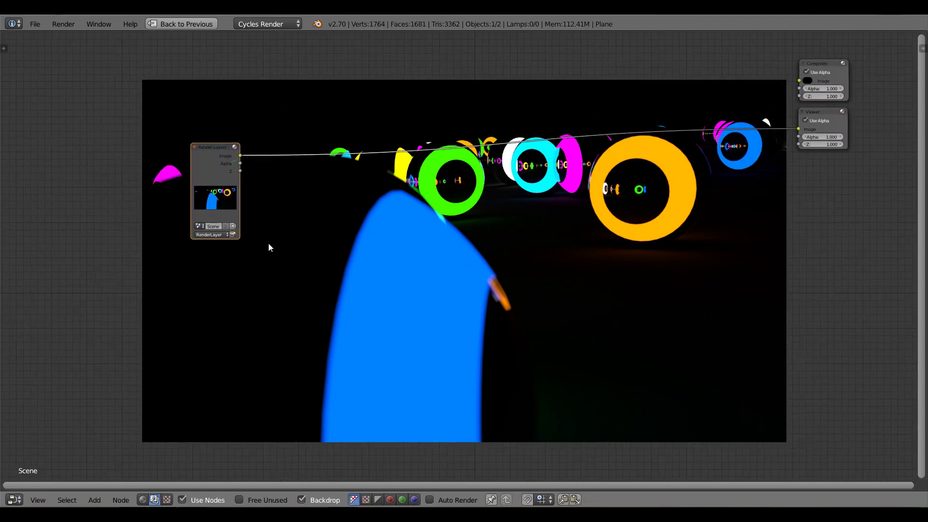
Insert a Color Balance node on the link between the Render Layers node and the Viewer node.
scroll(252, 248, up, 3)
scroll(252, 247, up, 4)
middle_drag(147, 161, 167, 184)
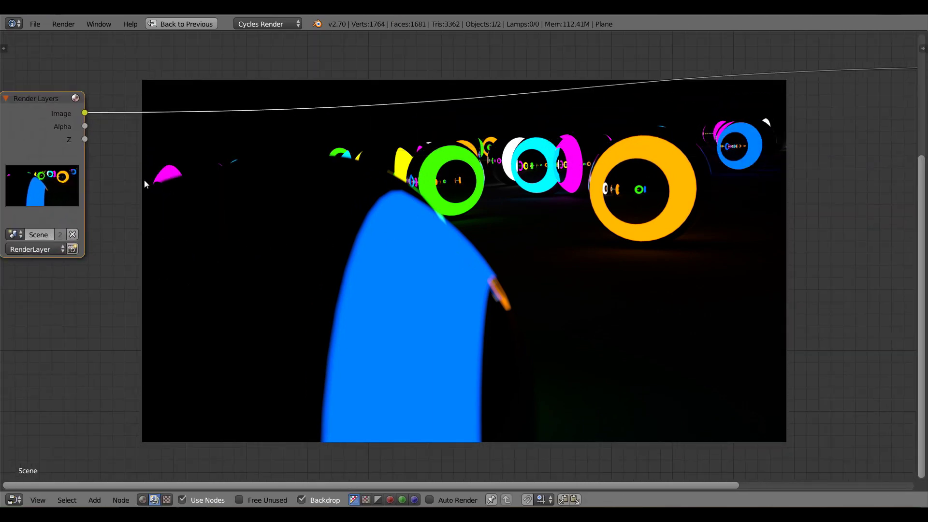
key(shift+a)
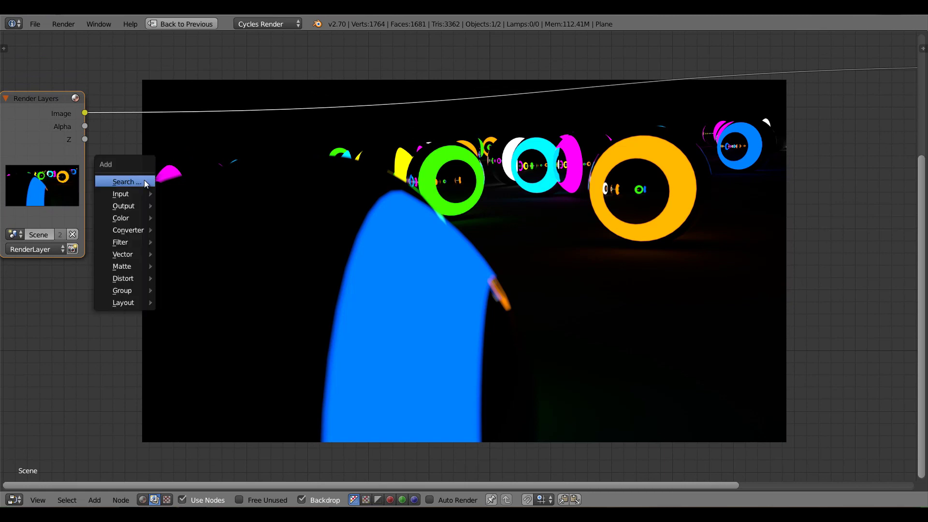
mouse_move(132, 219)
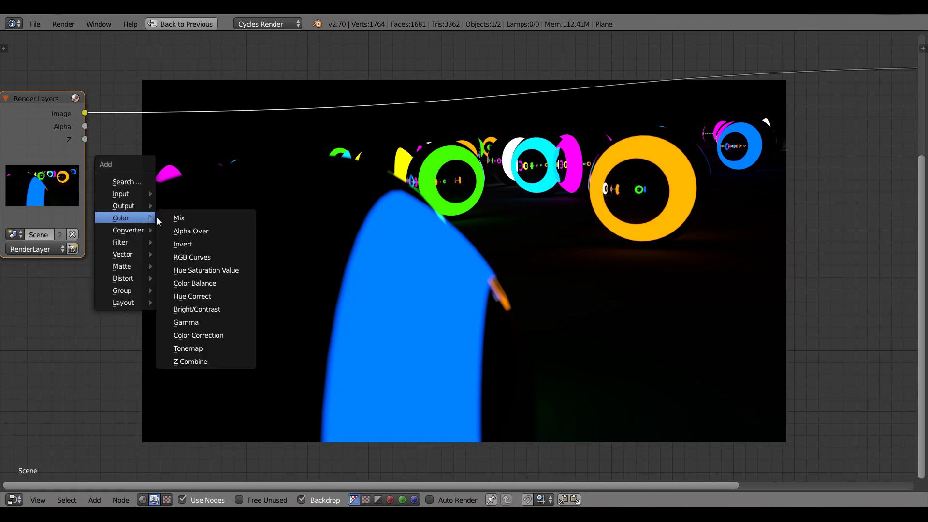
click(211, 282)
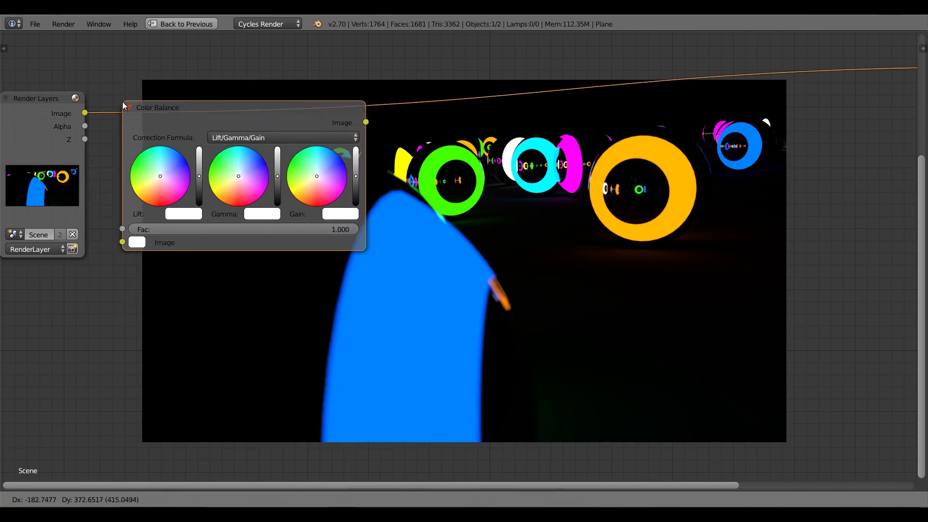
click(122, 102)
Tint the Color Balance node's gain slightly towards warm yellow and its lift slightly towards light blue.
scroll(336, 232, up, 2)
middle_drag(336, 232, 637, 238)
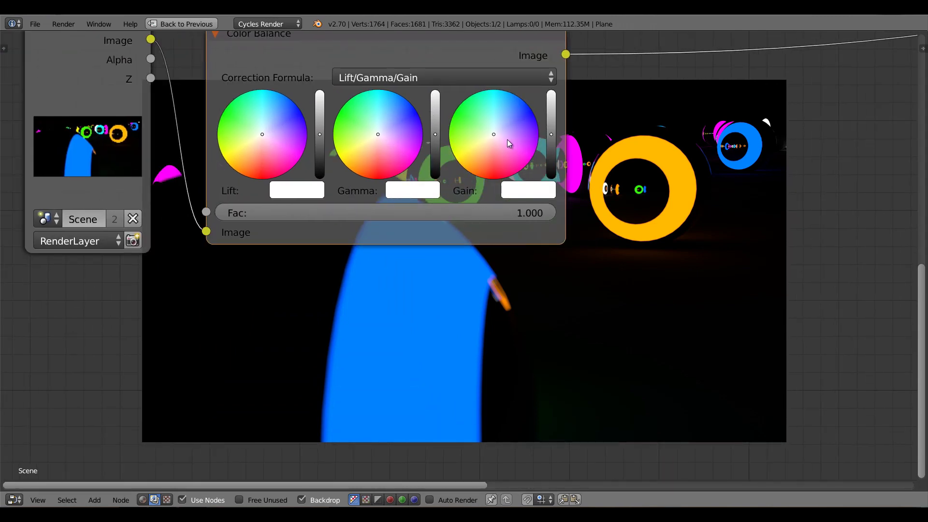
middle_drag(493, 137, 366, 115)
drag(366, 115, 360, 119)
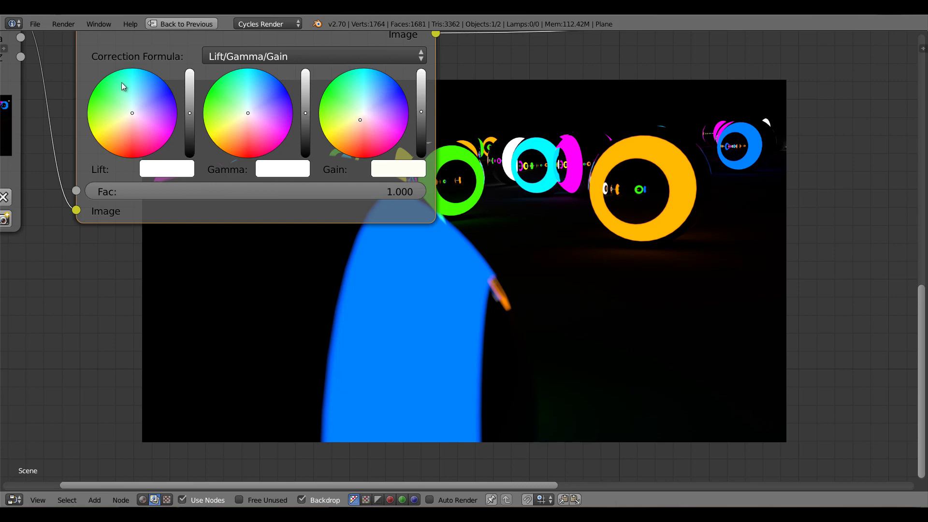
drag(132, 114, 135, 106)
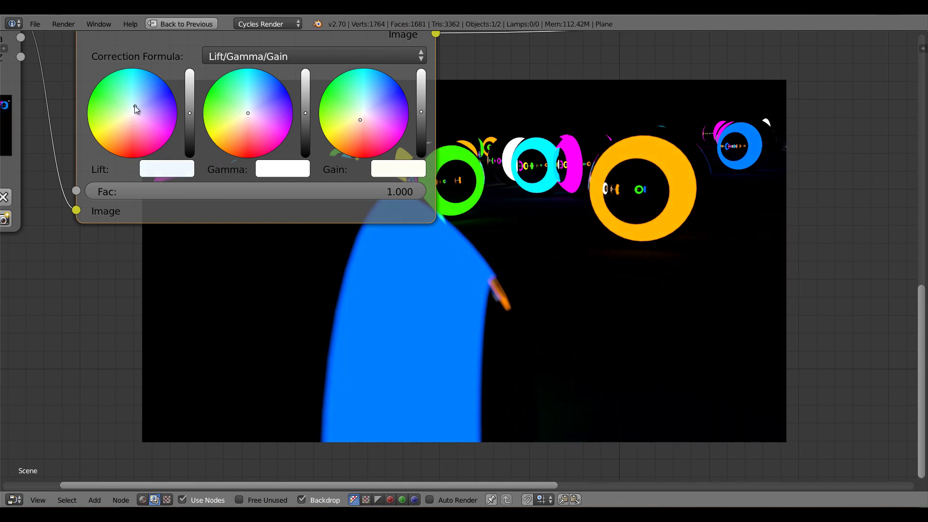
Compare the original render with the color-balanced image by alternating the Viewer between the Render Layers and Color Balance outputs.
middle_drag(604, 151, 390, 149)
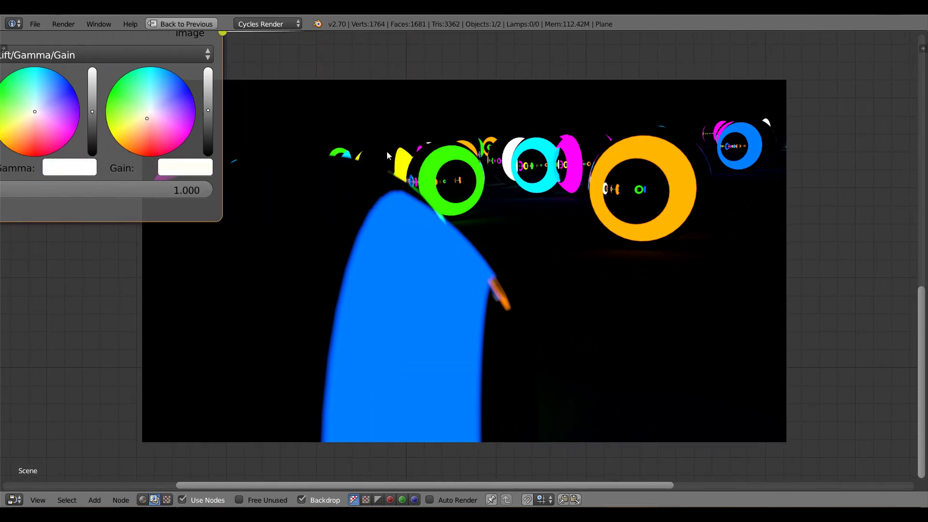
scroll(388, 150, down, 4)
scroll(387, 150, down, 1)
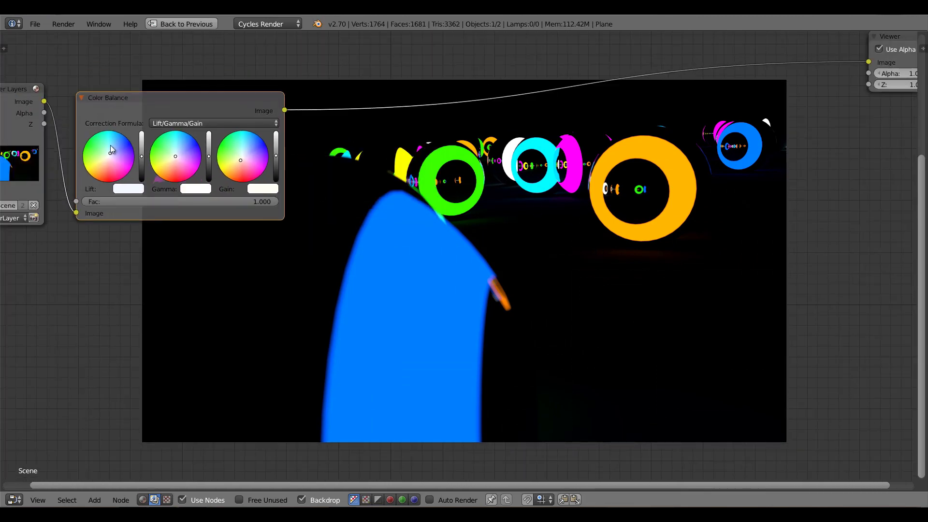
ctrl+shift+click(16, 107)
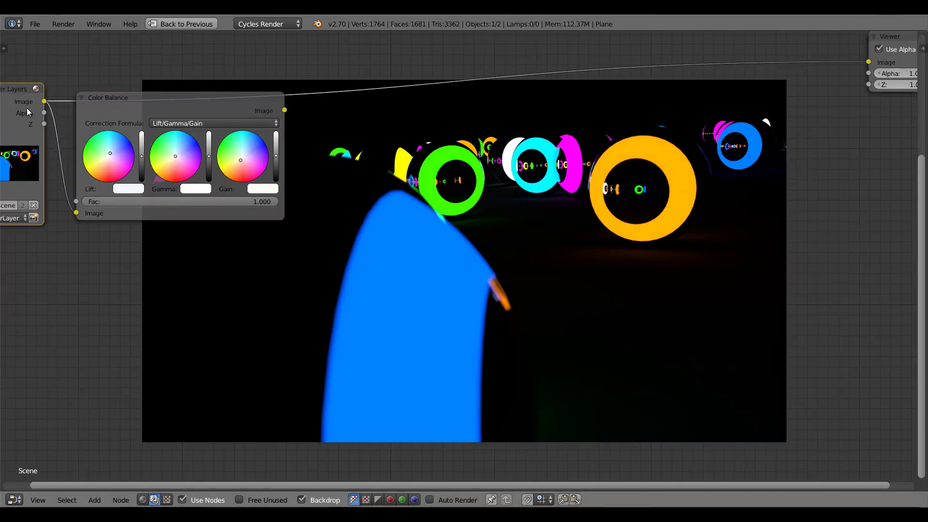
ctrl+shift+click(222, 102)
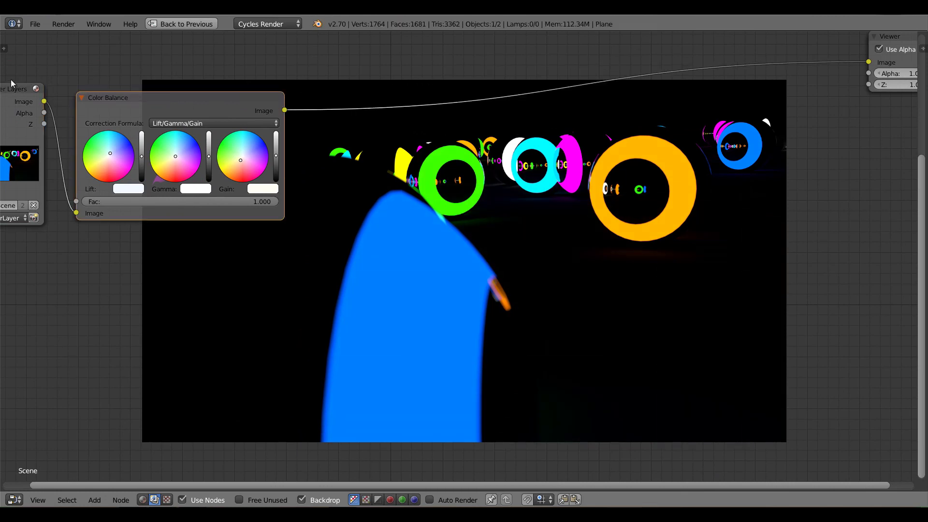
ctrl+shift+click(7, 105)
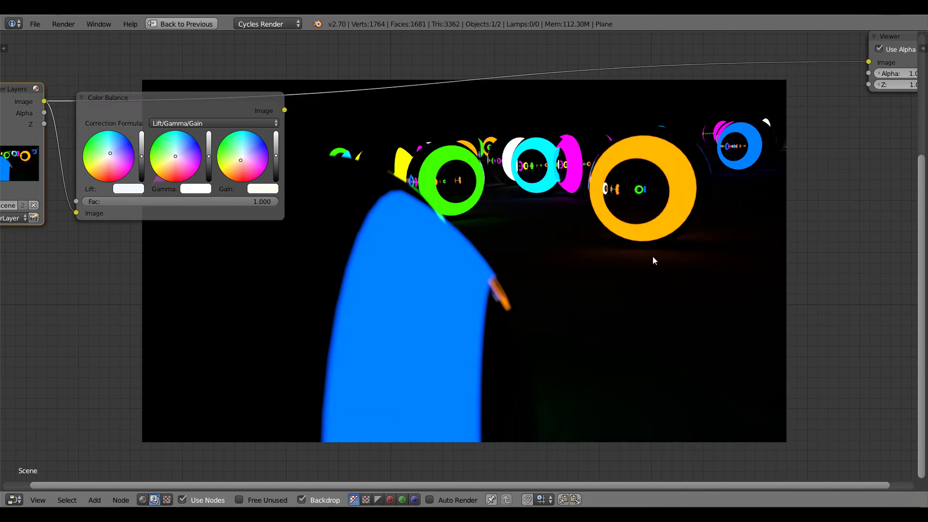
ctrl+shift+click(204, 103)
Insert a Glare node between the Color Balance and Viewer nodes and set its type to Fog Glow.
scroll(391, 149, up, 2)
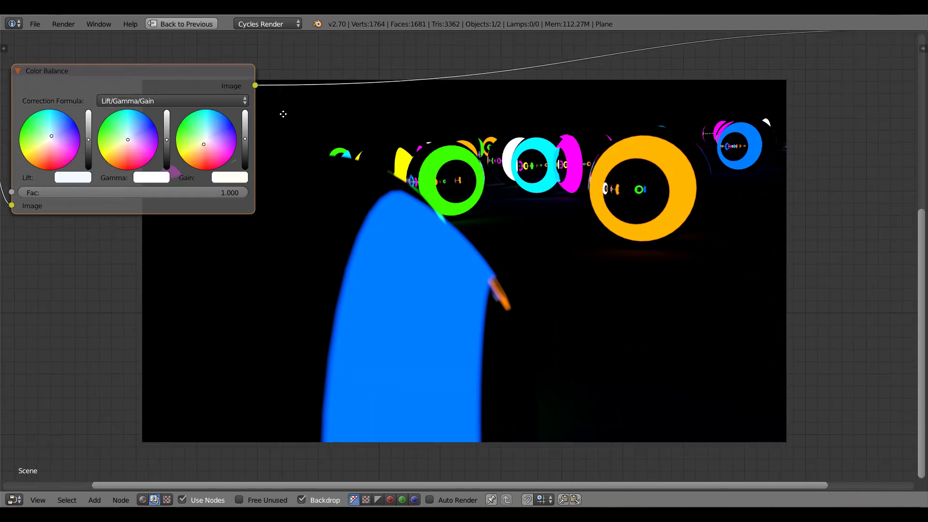
middle_drag(283, 114, 253, 105)
scroll(253, 105, down, 1)
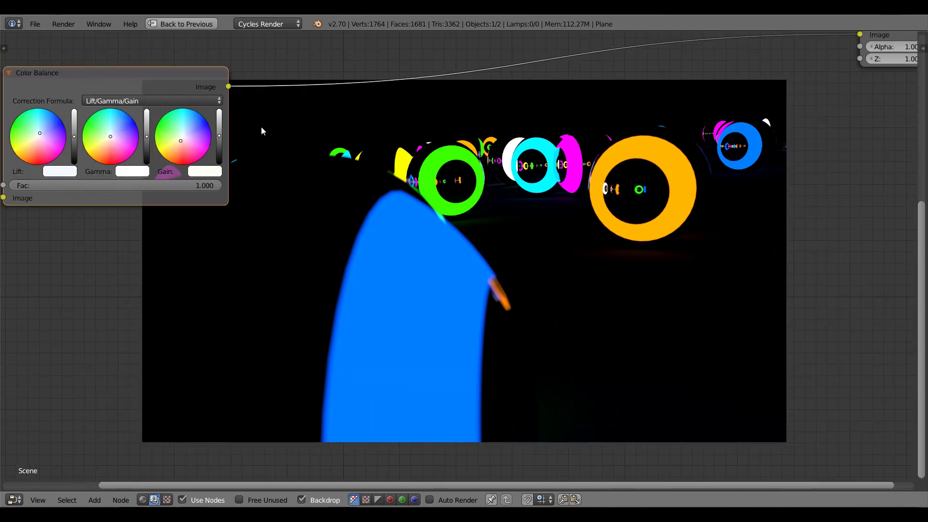
key(shift+a)
mouse_move(258, 152)
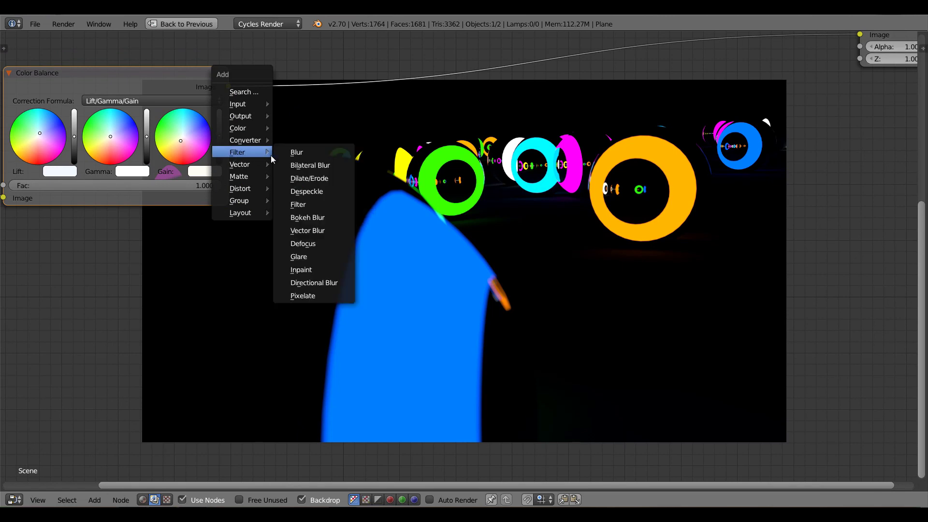
click(303, 255)
click(257, 45)
click(306, 84)
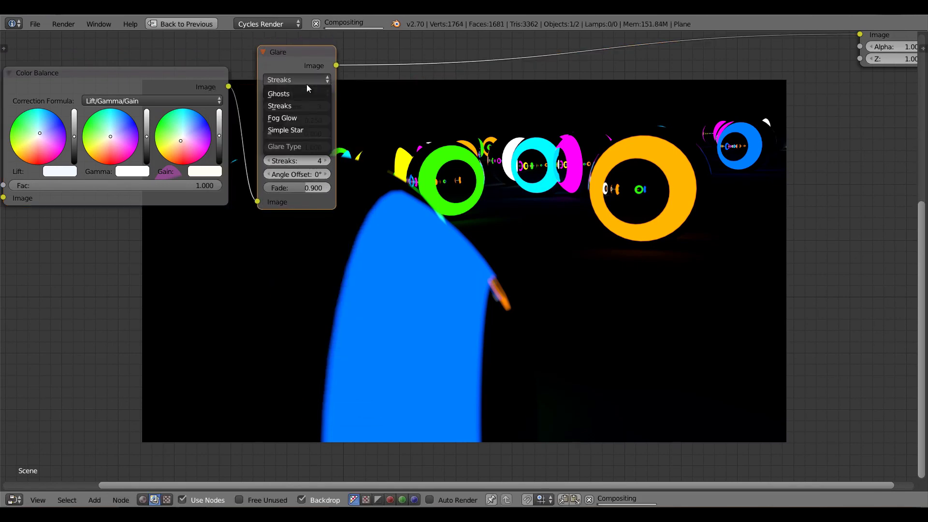
click(299, 113)
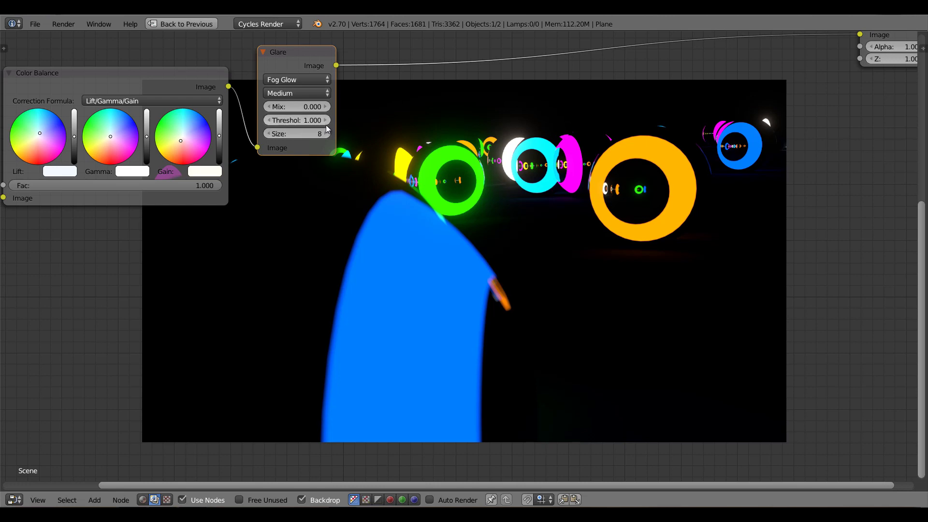
Try higher threshold values on the Glare node and settle on a threshold of 1.2.
click(327, 120)
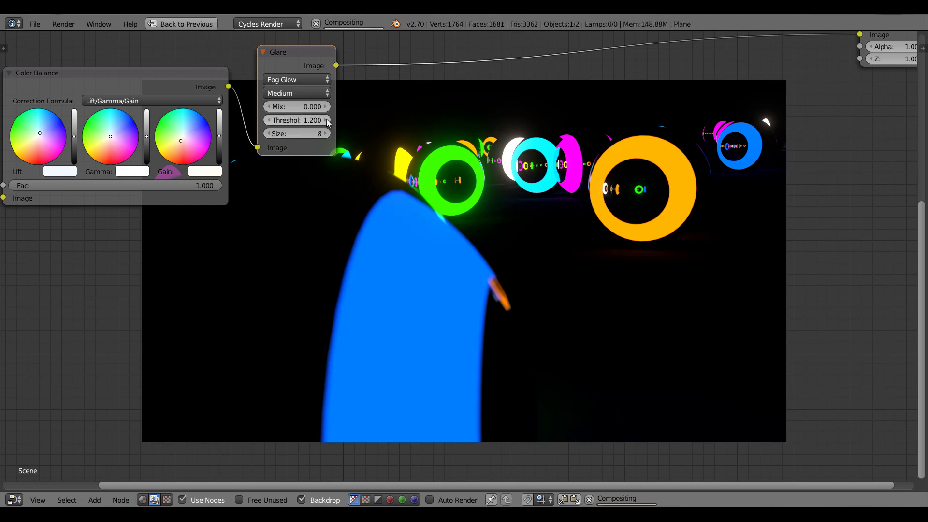
click(326, 121)
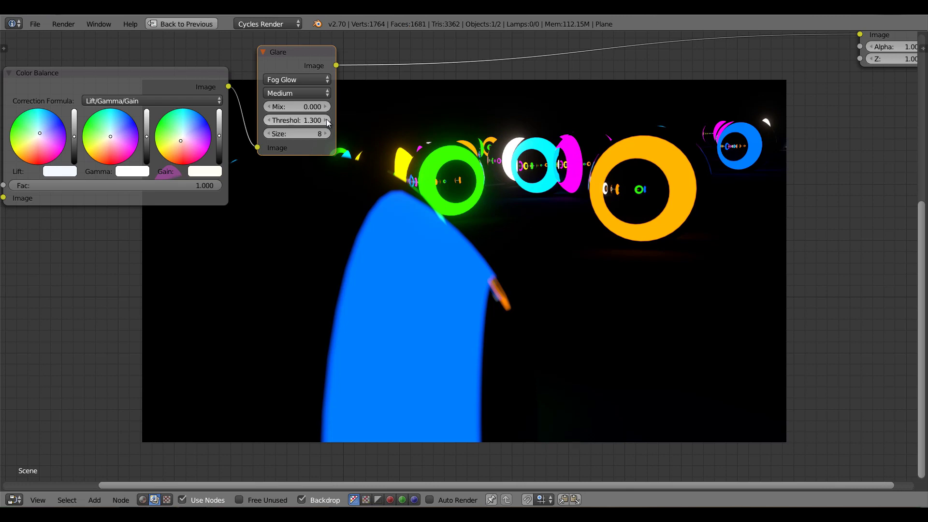
click(328, 120)
click(270, 120)
click(270, 121)
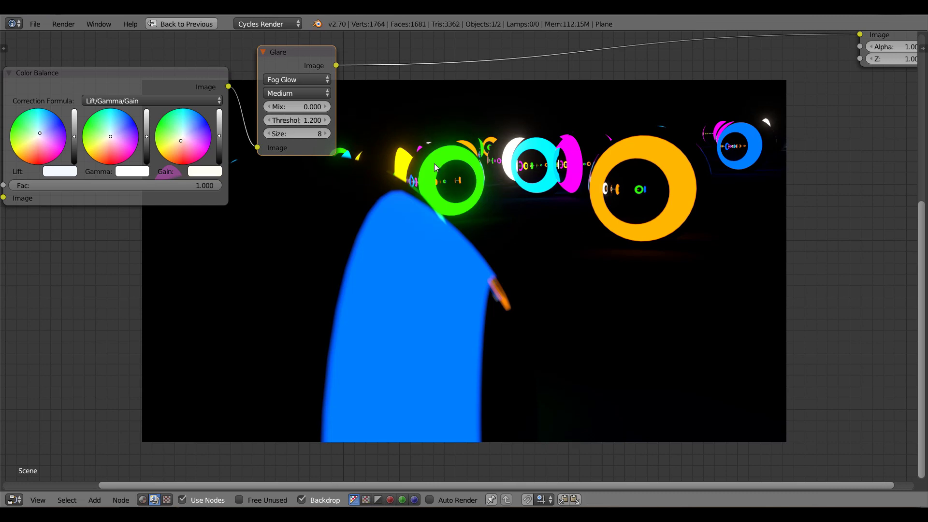
Insert an RGB Curves node after the Glare node and raise the middle of its combined curve to about X 0.465, Y 0.55.
key(shift+a)
mouse_move(378, 95)
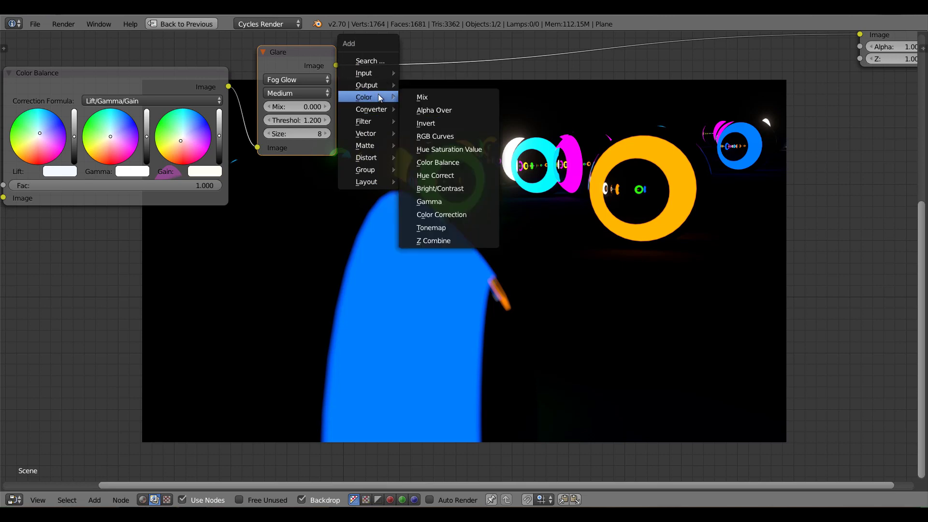
click(435, 136)
click(454, 172)
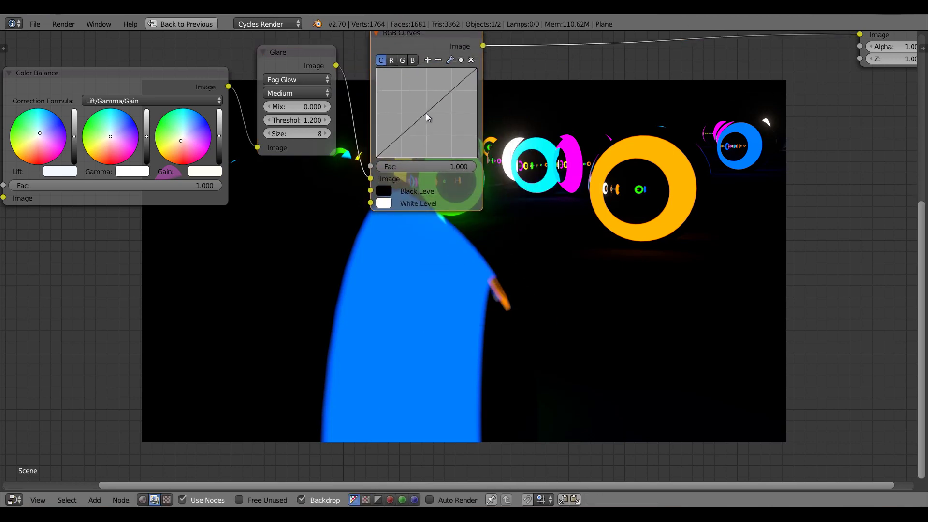
drag(427, 114, 424, 109)
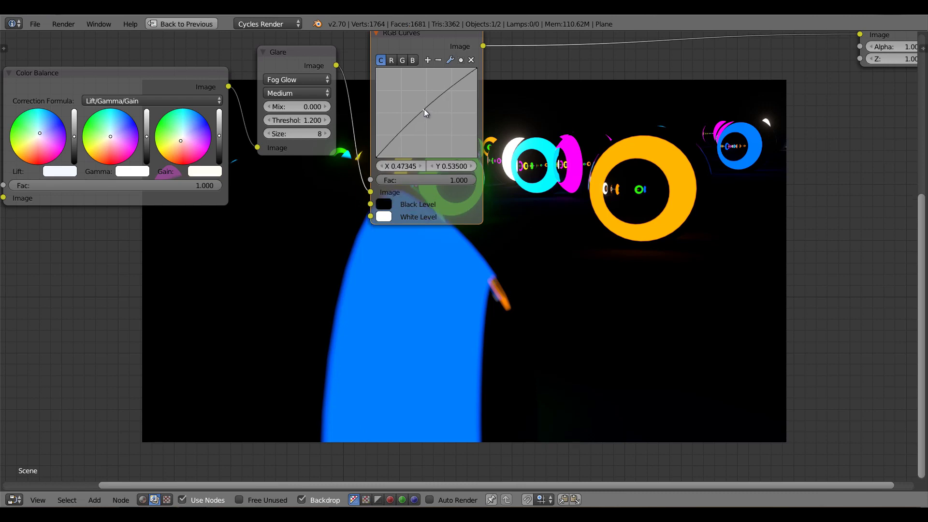
middle_drag(643, 337, 474, 316)
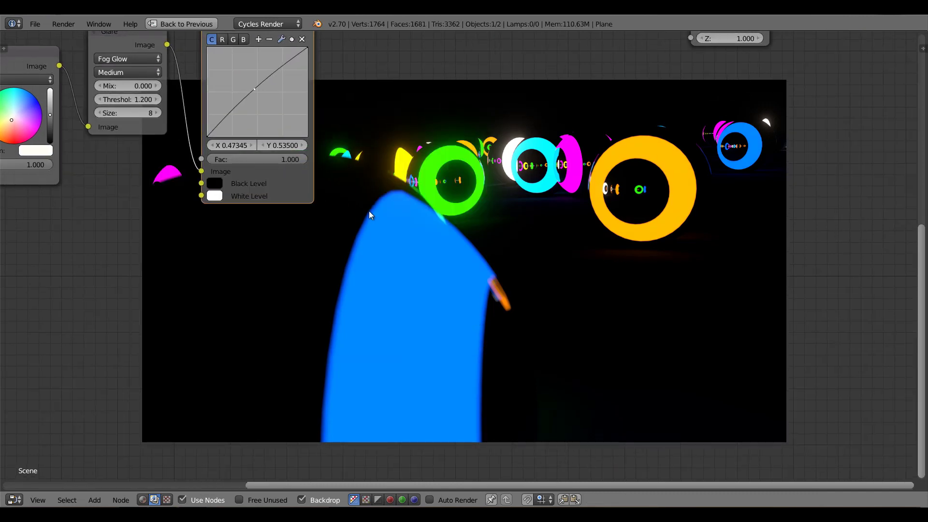
drag(253, 88, 253, 87)
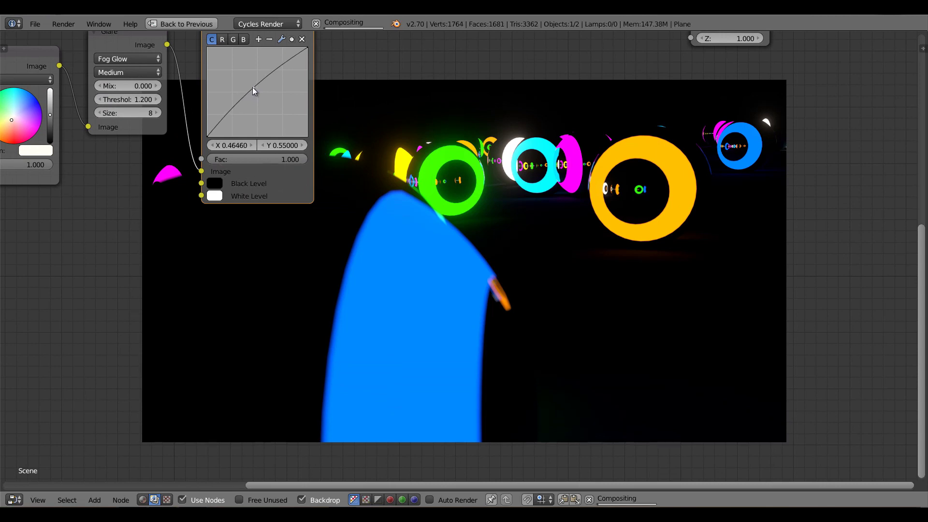
Insert a Lens Distortion node between the RGB Curves and Viewer nodes and set its dispersion to 0.005.
middle_drag(439, 143, 412, 241)
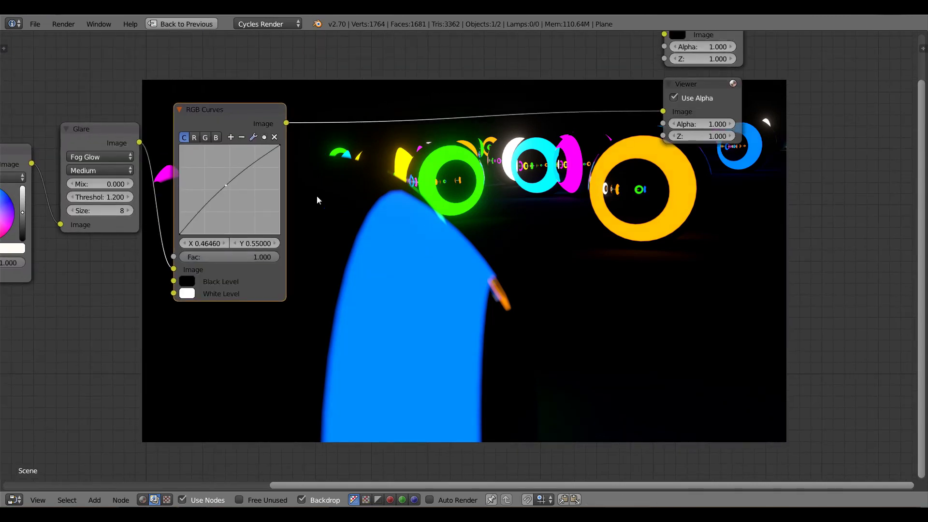
key(shift+a)
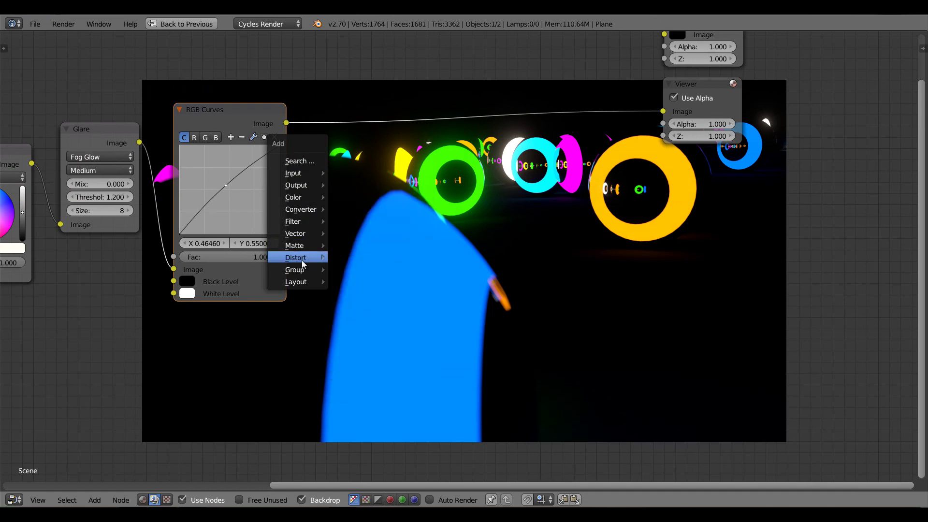
mouse_move(304, 257)
click(369, 269)
click(313, 109)
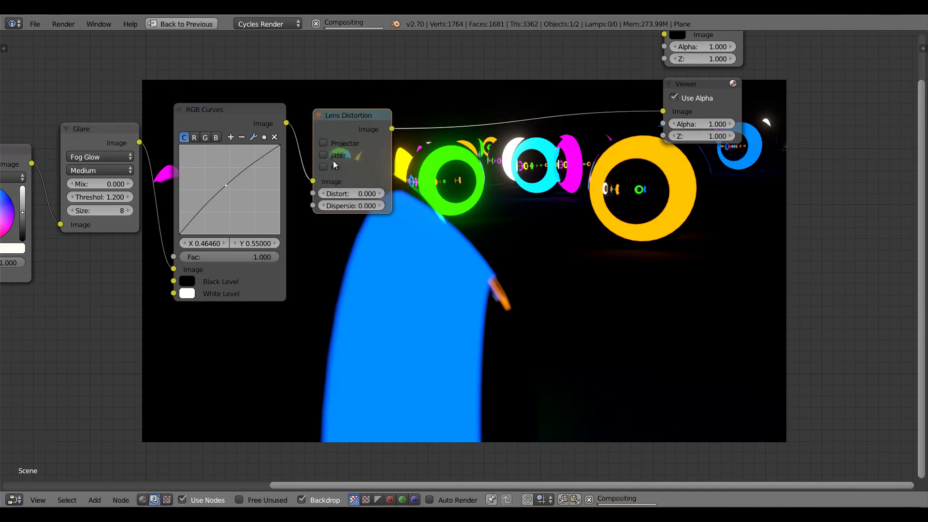
double_click(350, 204)
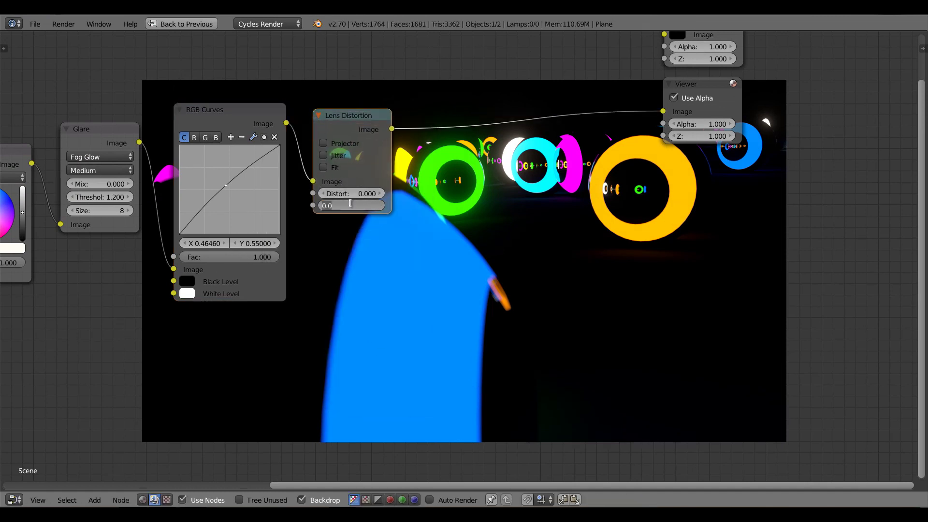
text(.005)
key(Return)
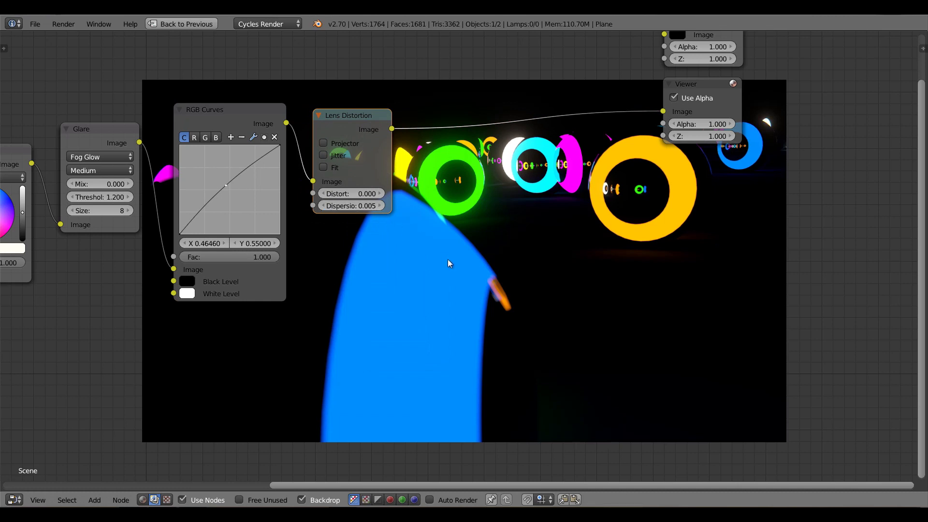
Review the complete node chain and examine the composited image in the unobstructed backdrop.
middle_drag(434, 251, 328, 223)
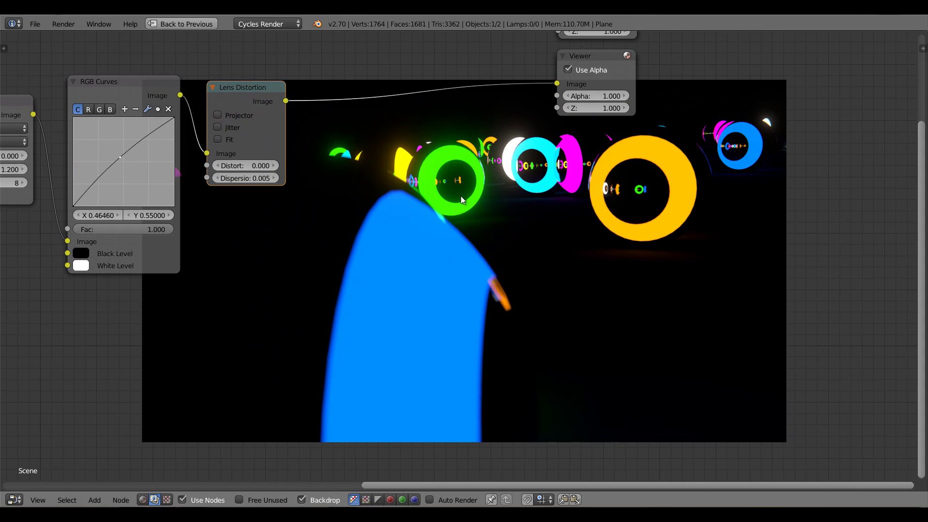
middle_drag(464, 194, 599, 239)
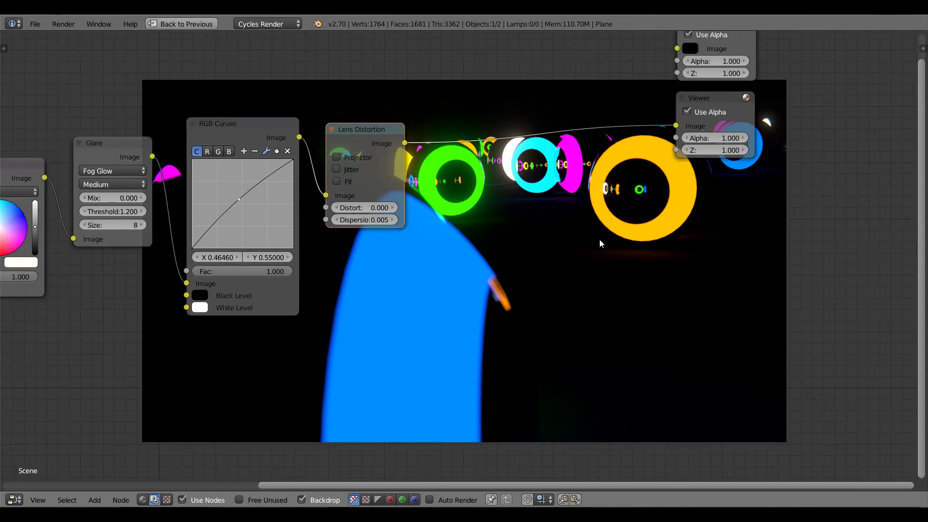
scroll(333, 243, down, 1)
middle_drag(218, 277, 341, 238)
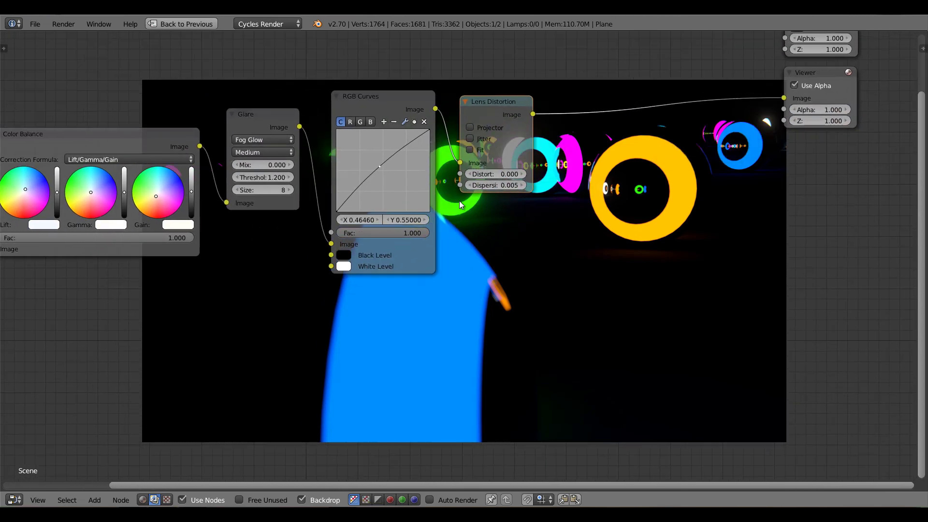
scroll(341, 239, down, 4)
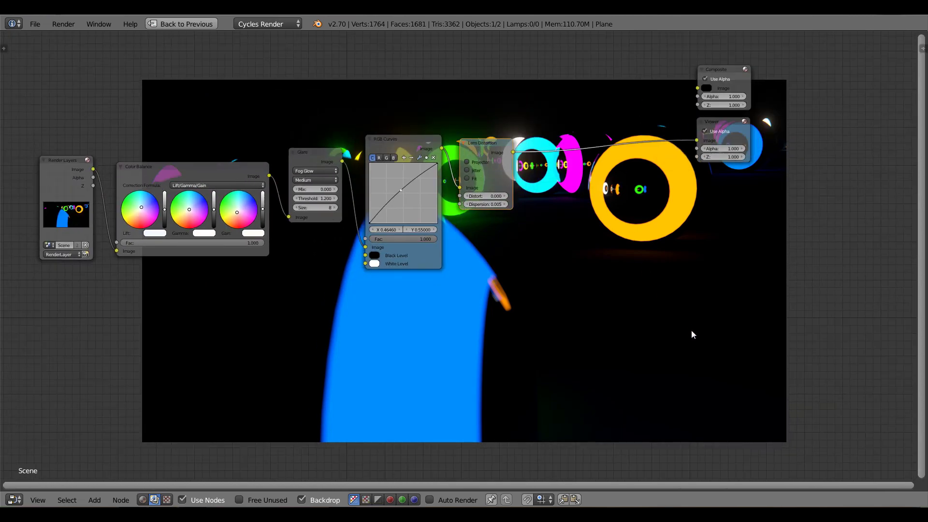
middle_drag(692, 332, 518, 141)
middle_drag(759, 231, 593, 170)
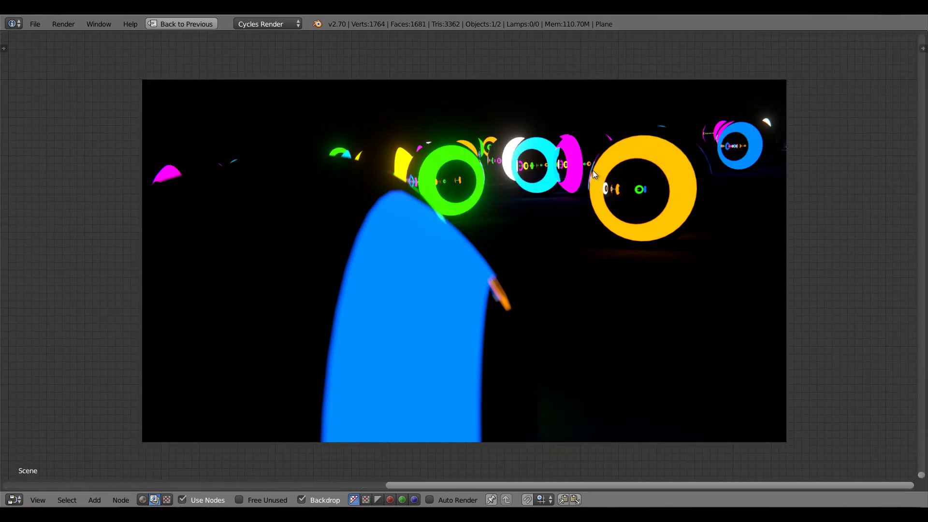